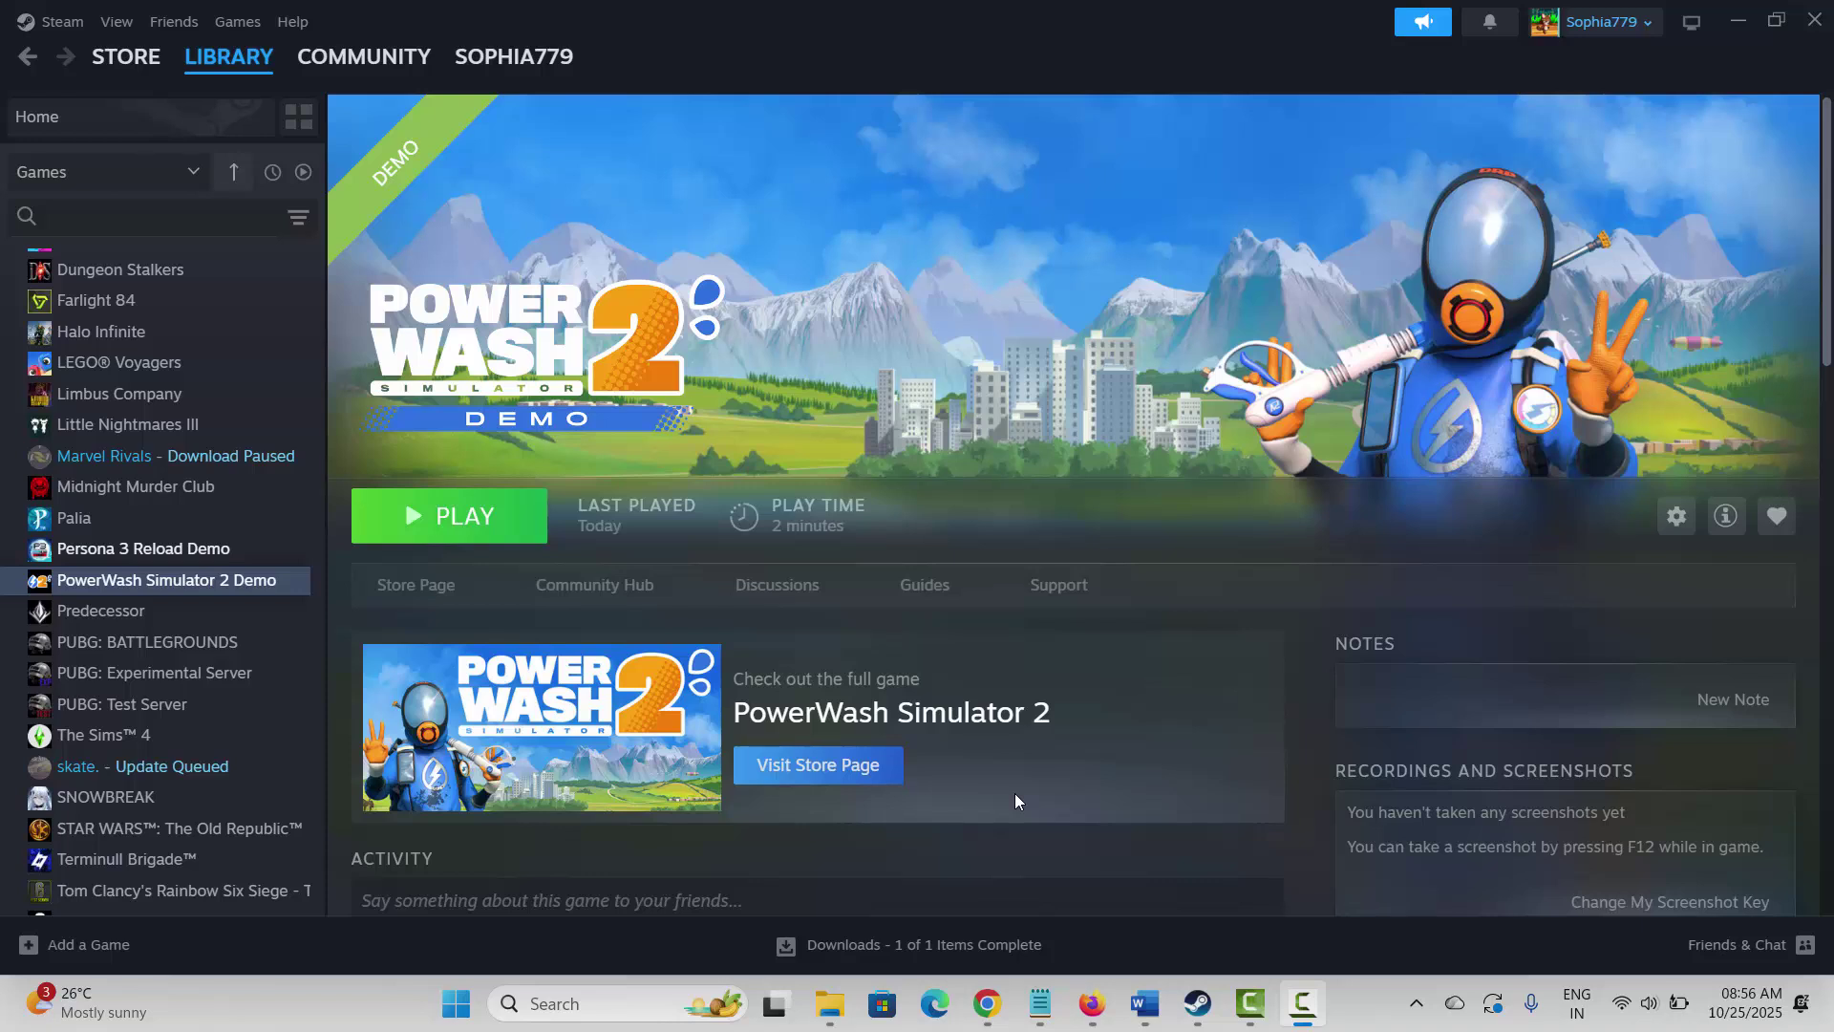
Step: Bring the Word crash-fix notes forward and select the Method 1: Restart PC/Steam heading
mouse_move(1144, 1003)
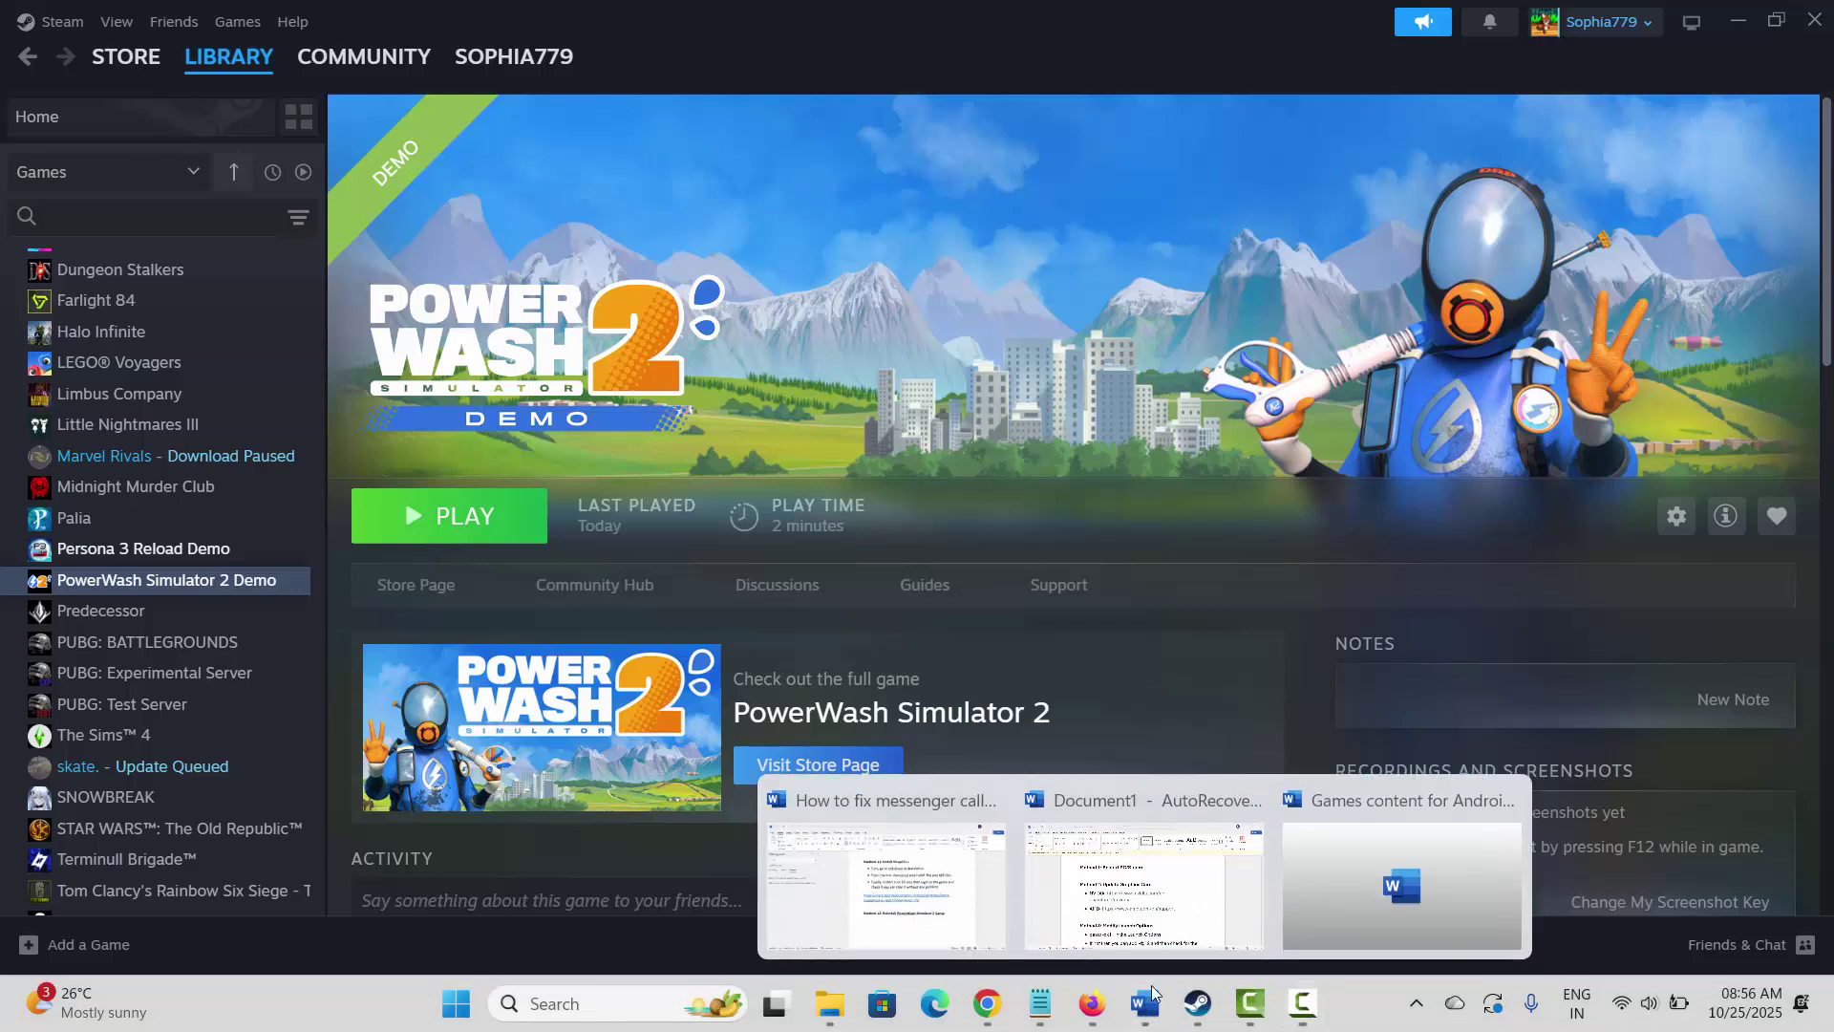
left_click(1097, 886)
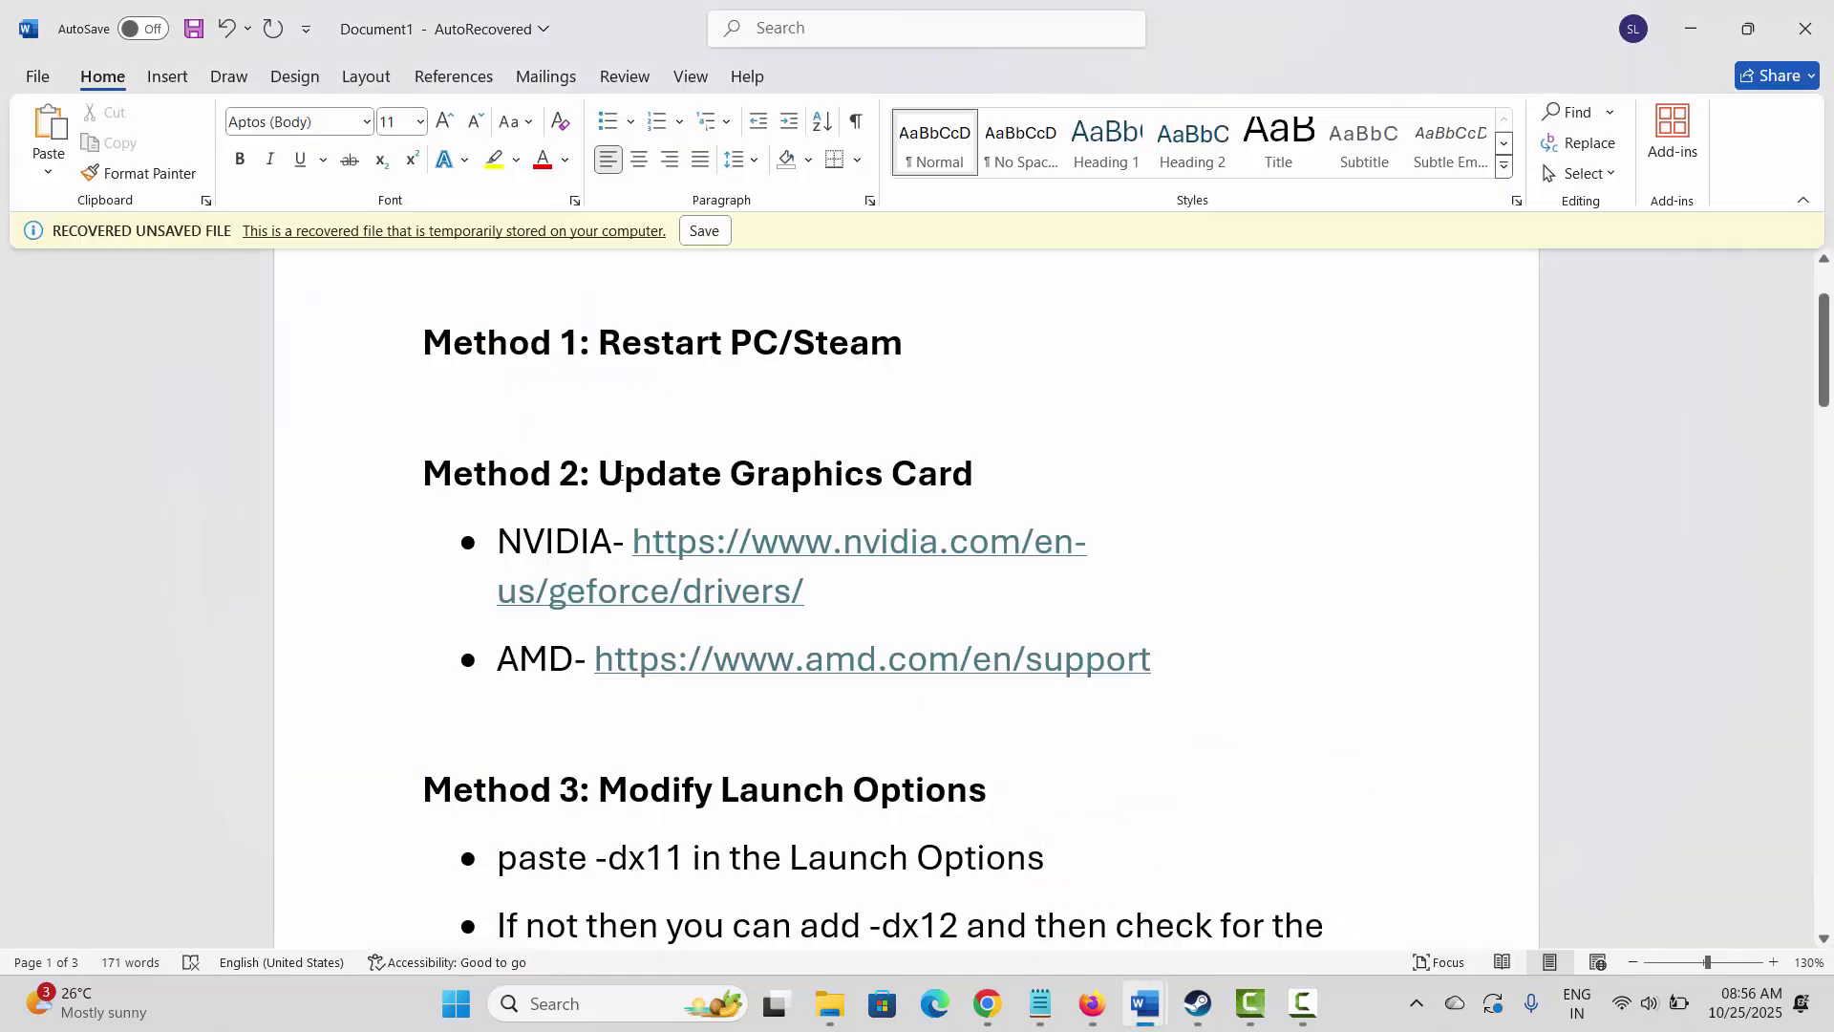
left_click(389, 364)
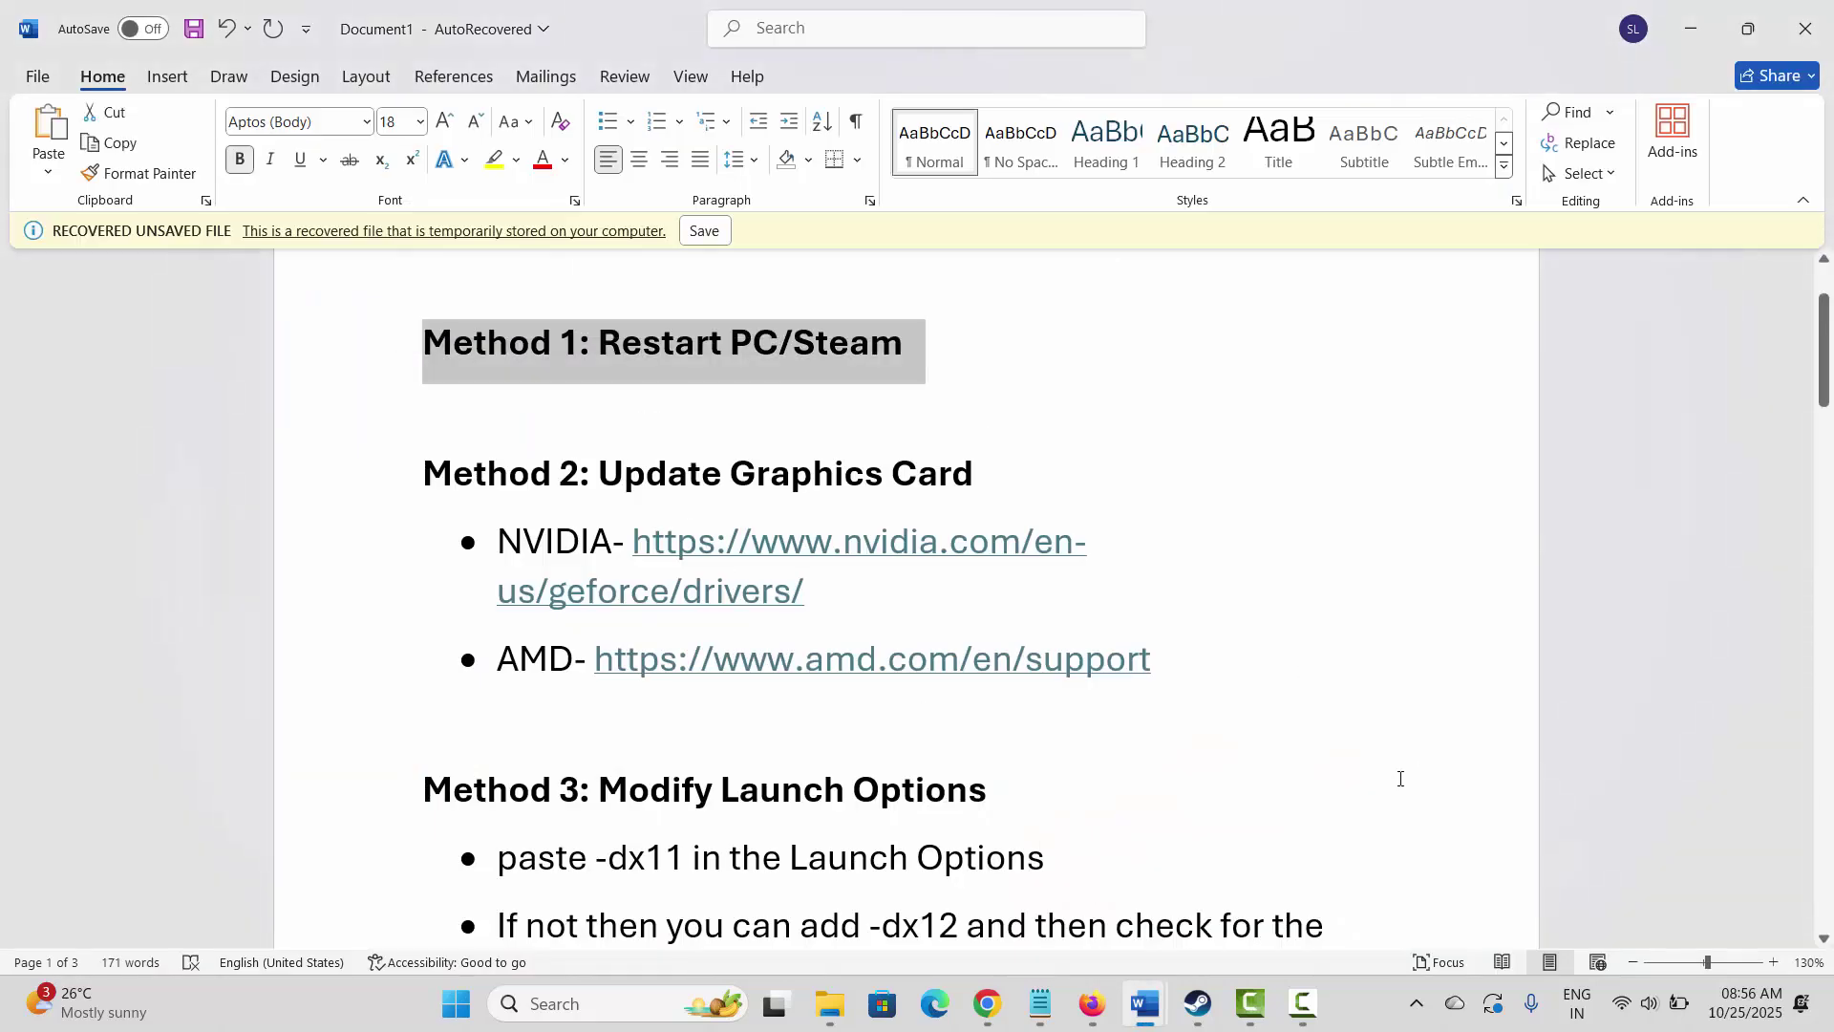
Step: Exit Steam completely from its system tray icon
left_click(1411, 1011)
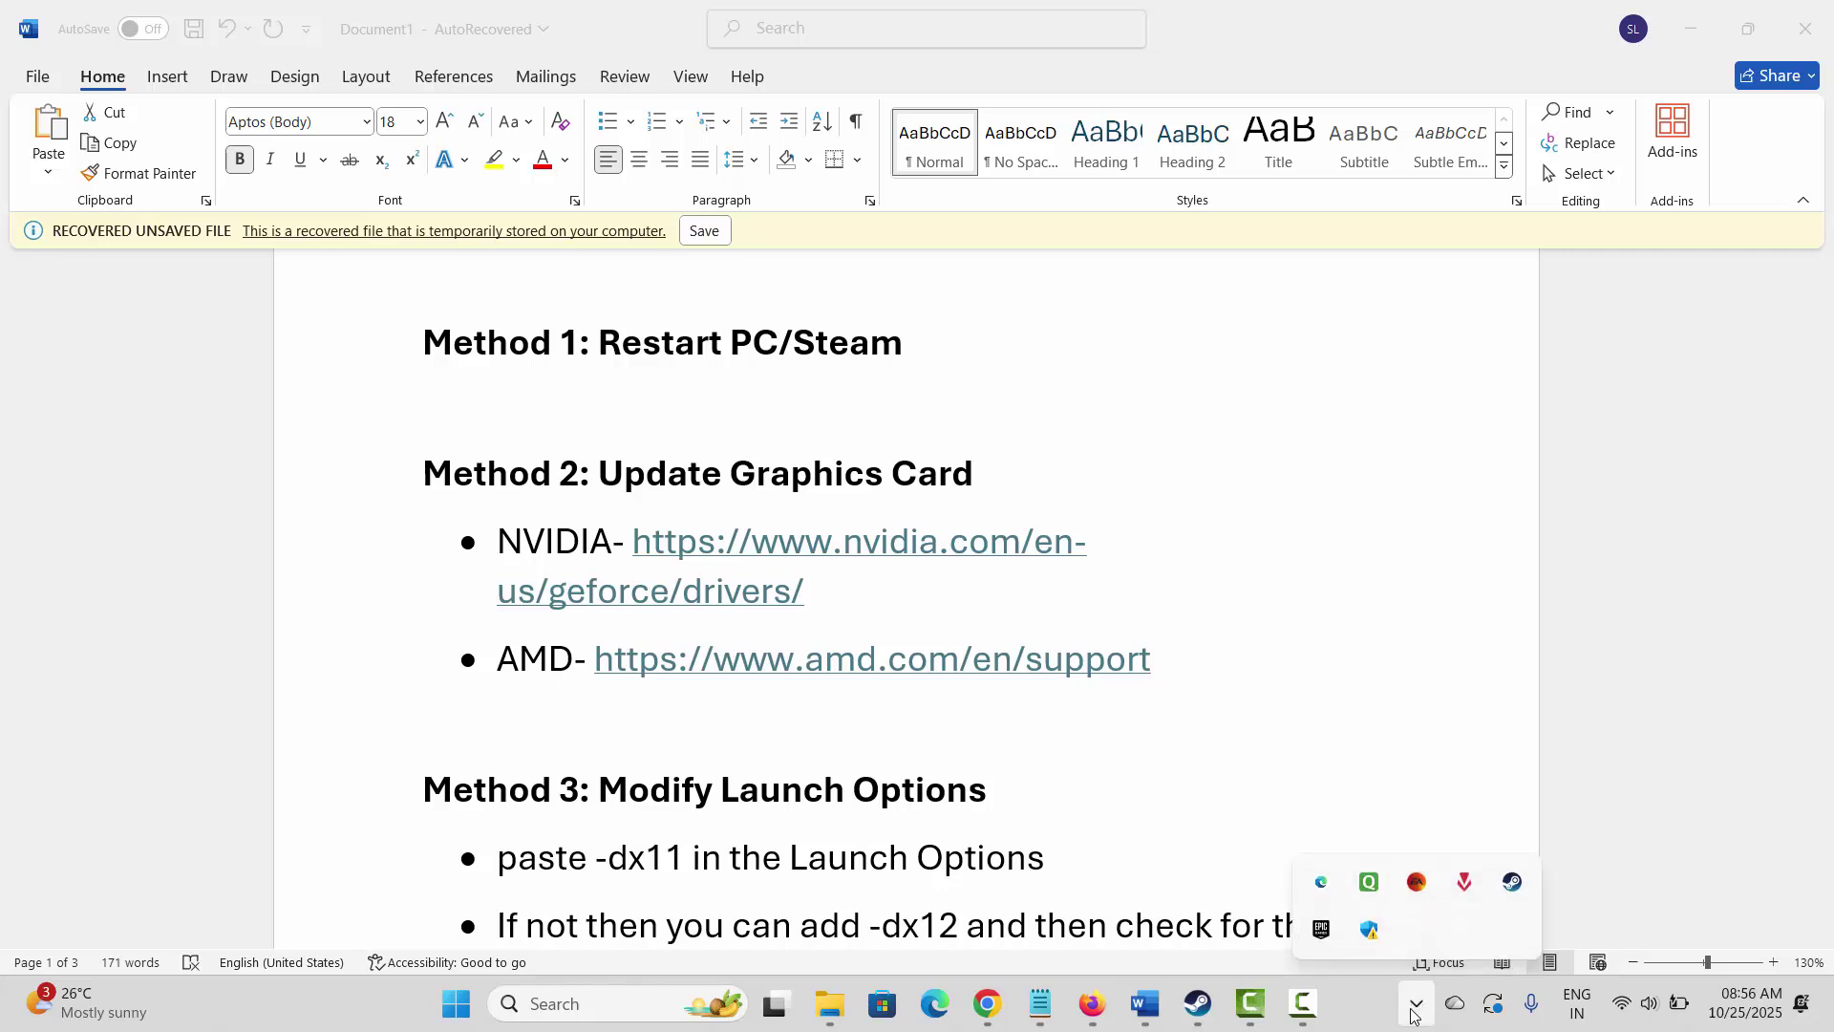
right_click(1513, 882)
left_click(1521, 850)
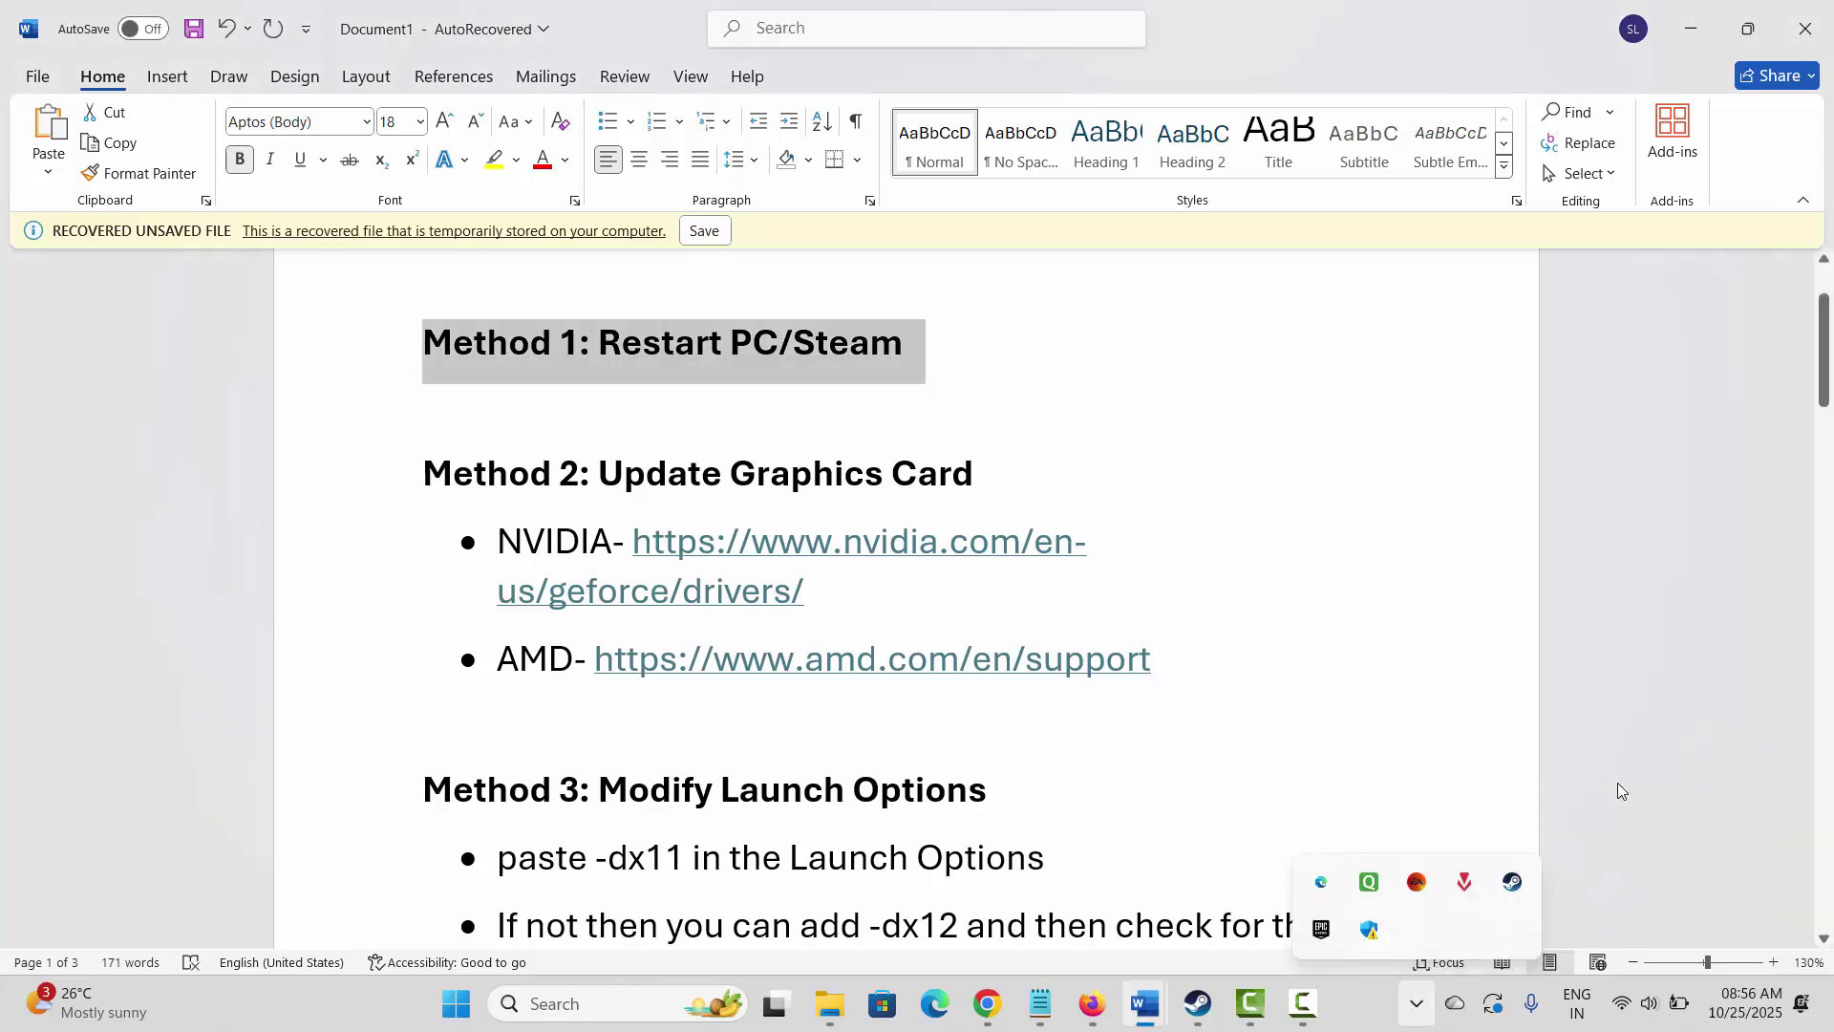
Step: Show the Start menu's restart and shutdown options, then dismiss them
left_click(456, 1003)
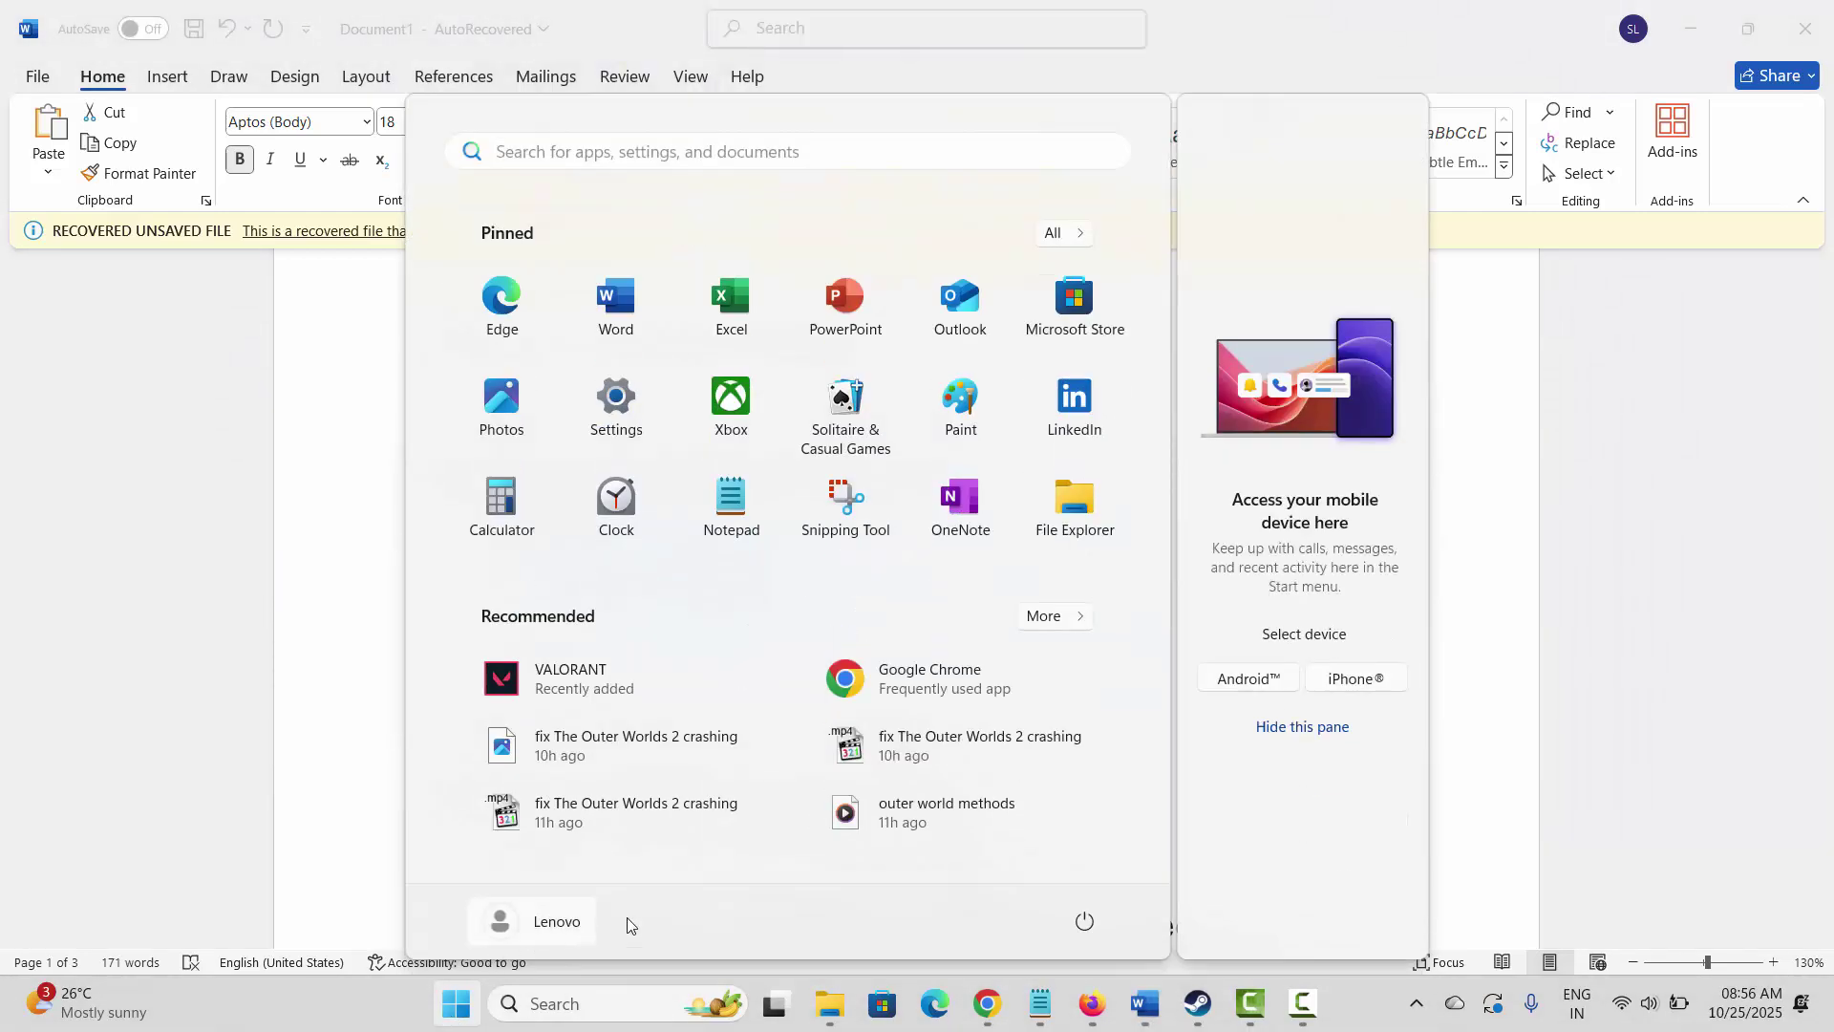
left_click(1084, 921)
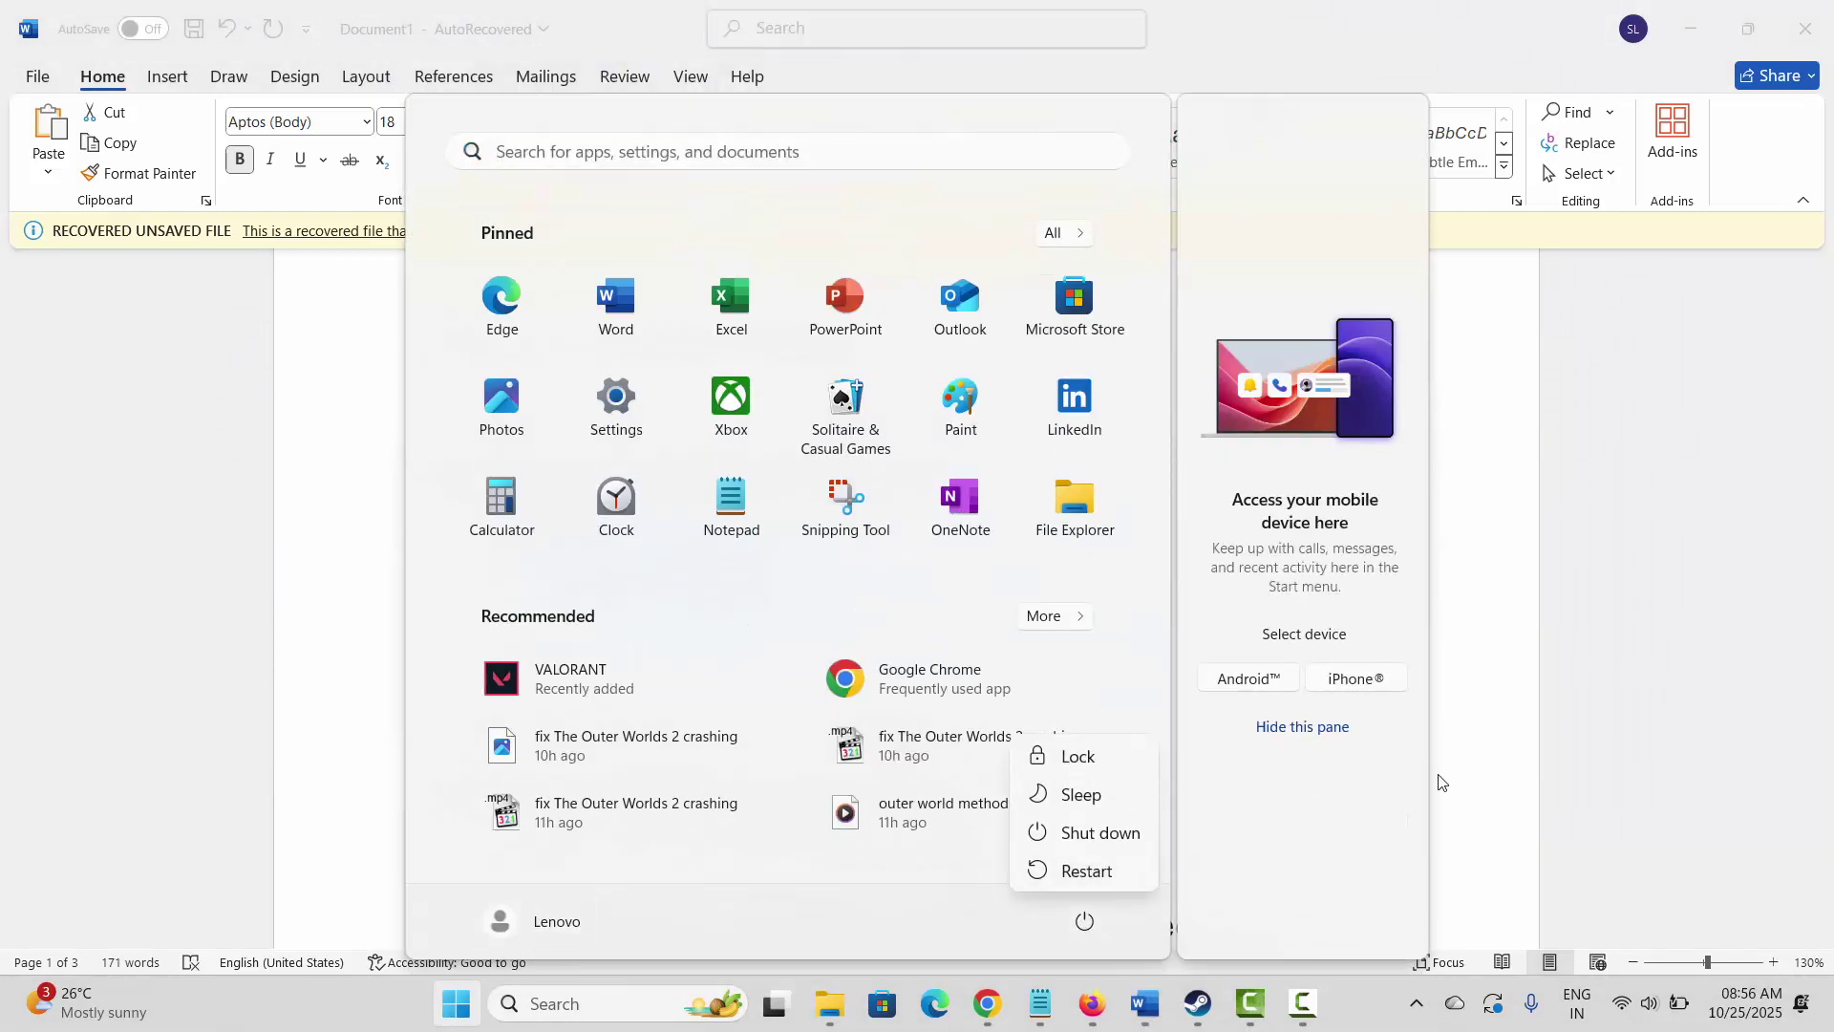
key("Escape")
key("Escape")
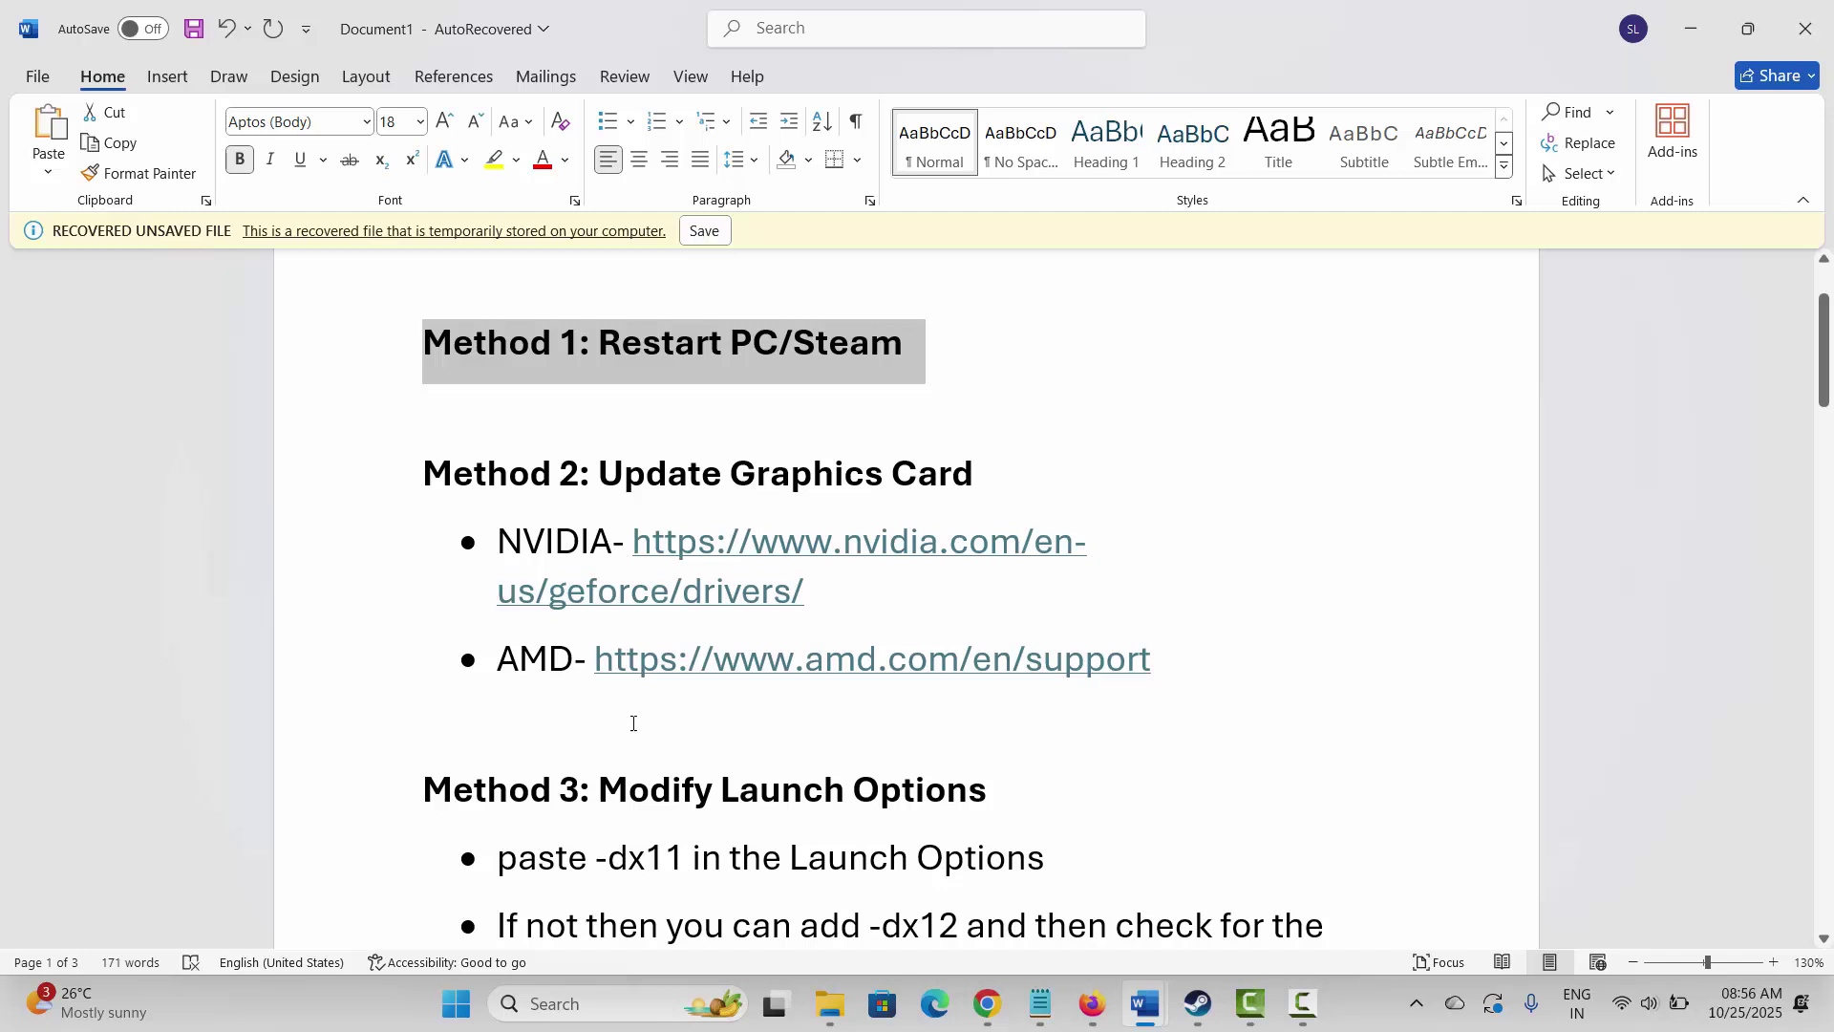
Step: Select the Method 2 heading and launch Device Manager from Windows search
left_click(378, 492)
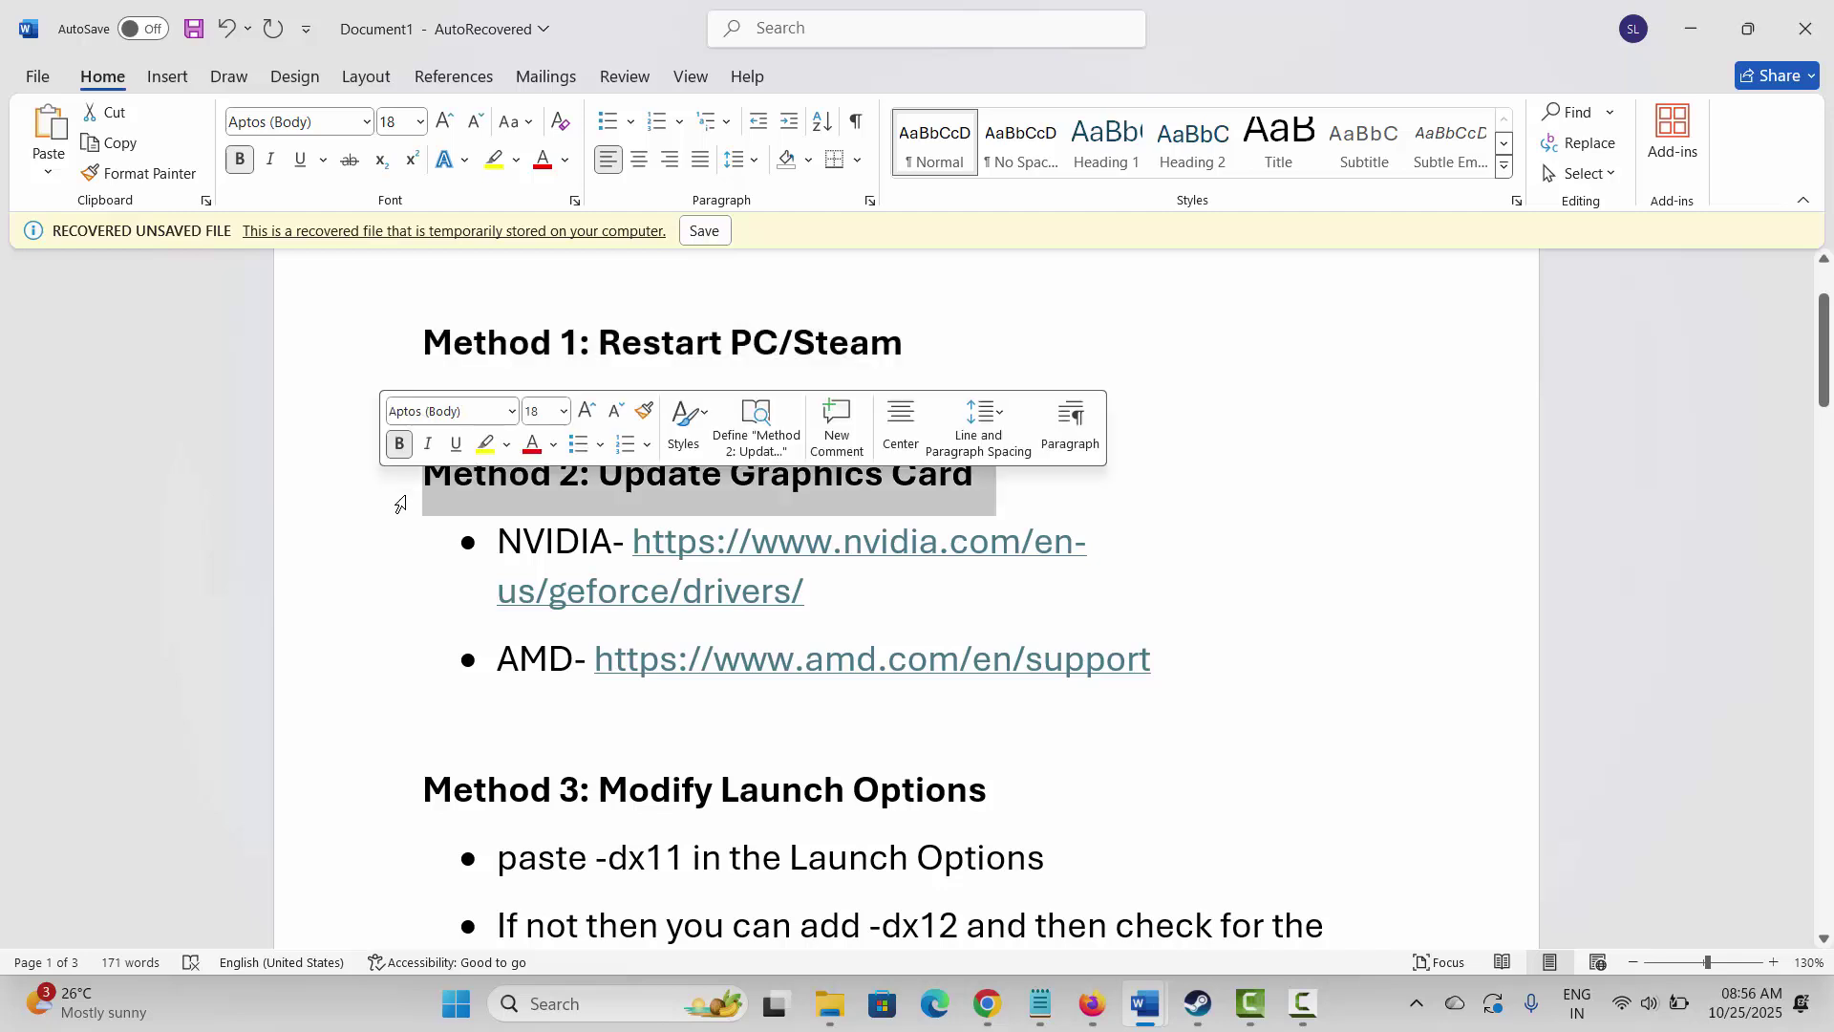
left_click(593, 1003)
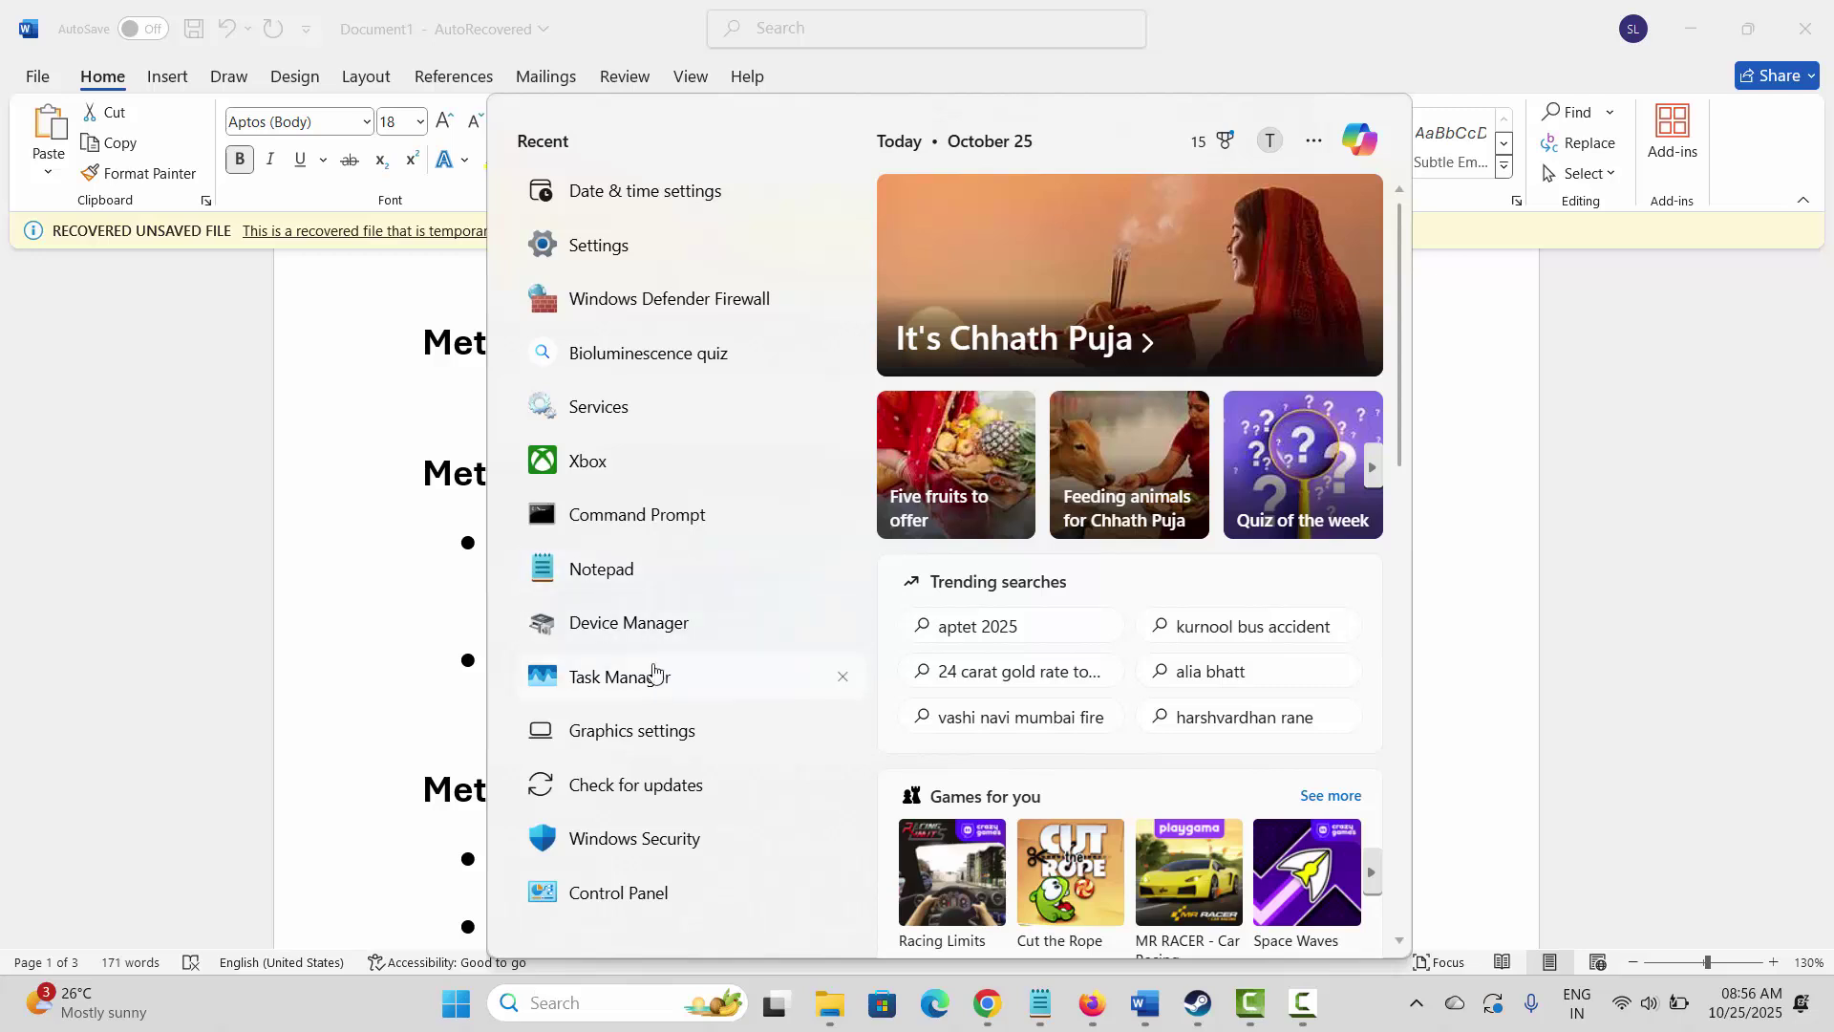
key("Escape")
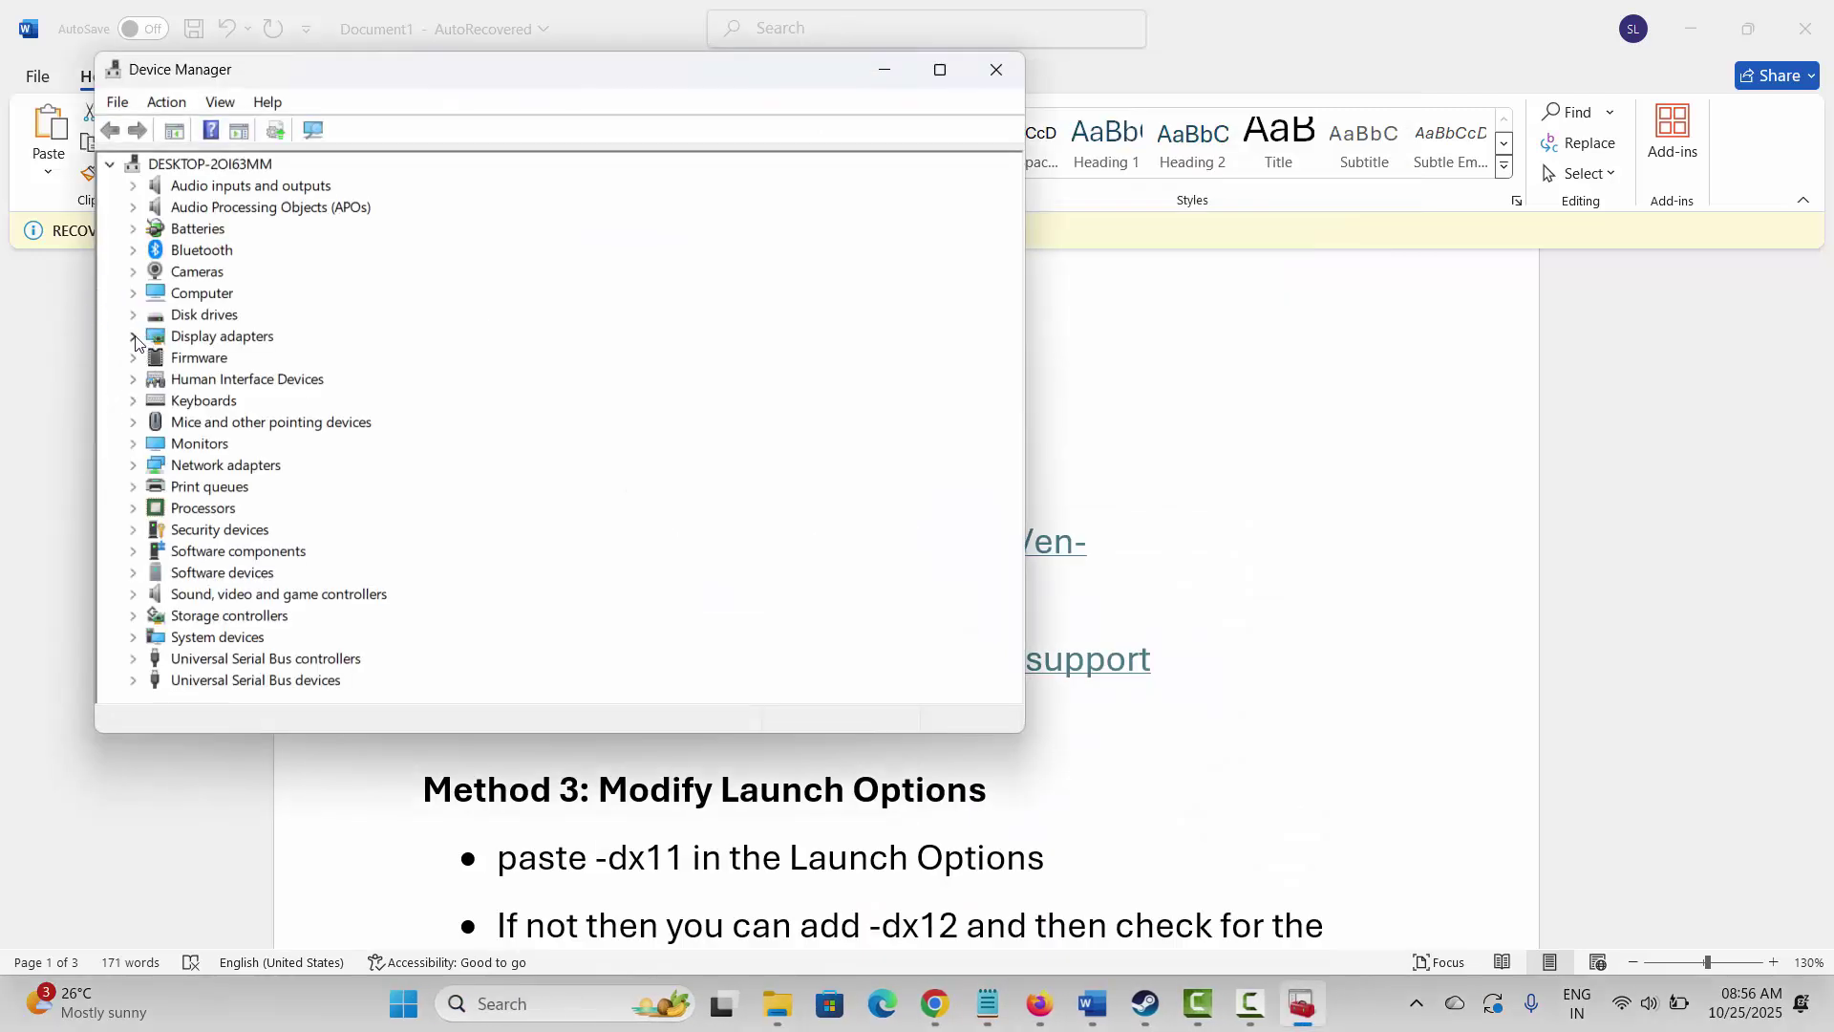
Step: Run an automatic driver update search for the Intel(R) UHD Graphics display adapter
left_click(132, 337)
left_click(267, 358)
right_click(268, 359)
left_click(339, 371)
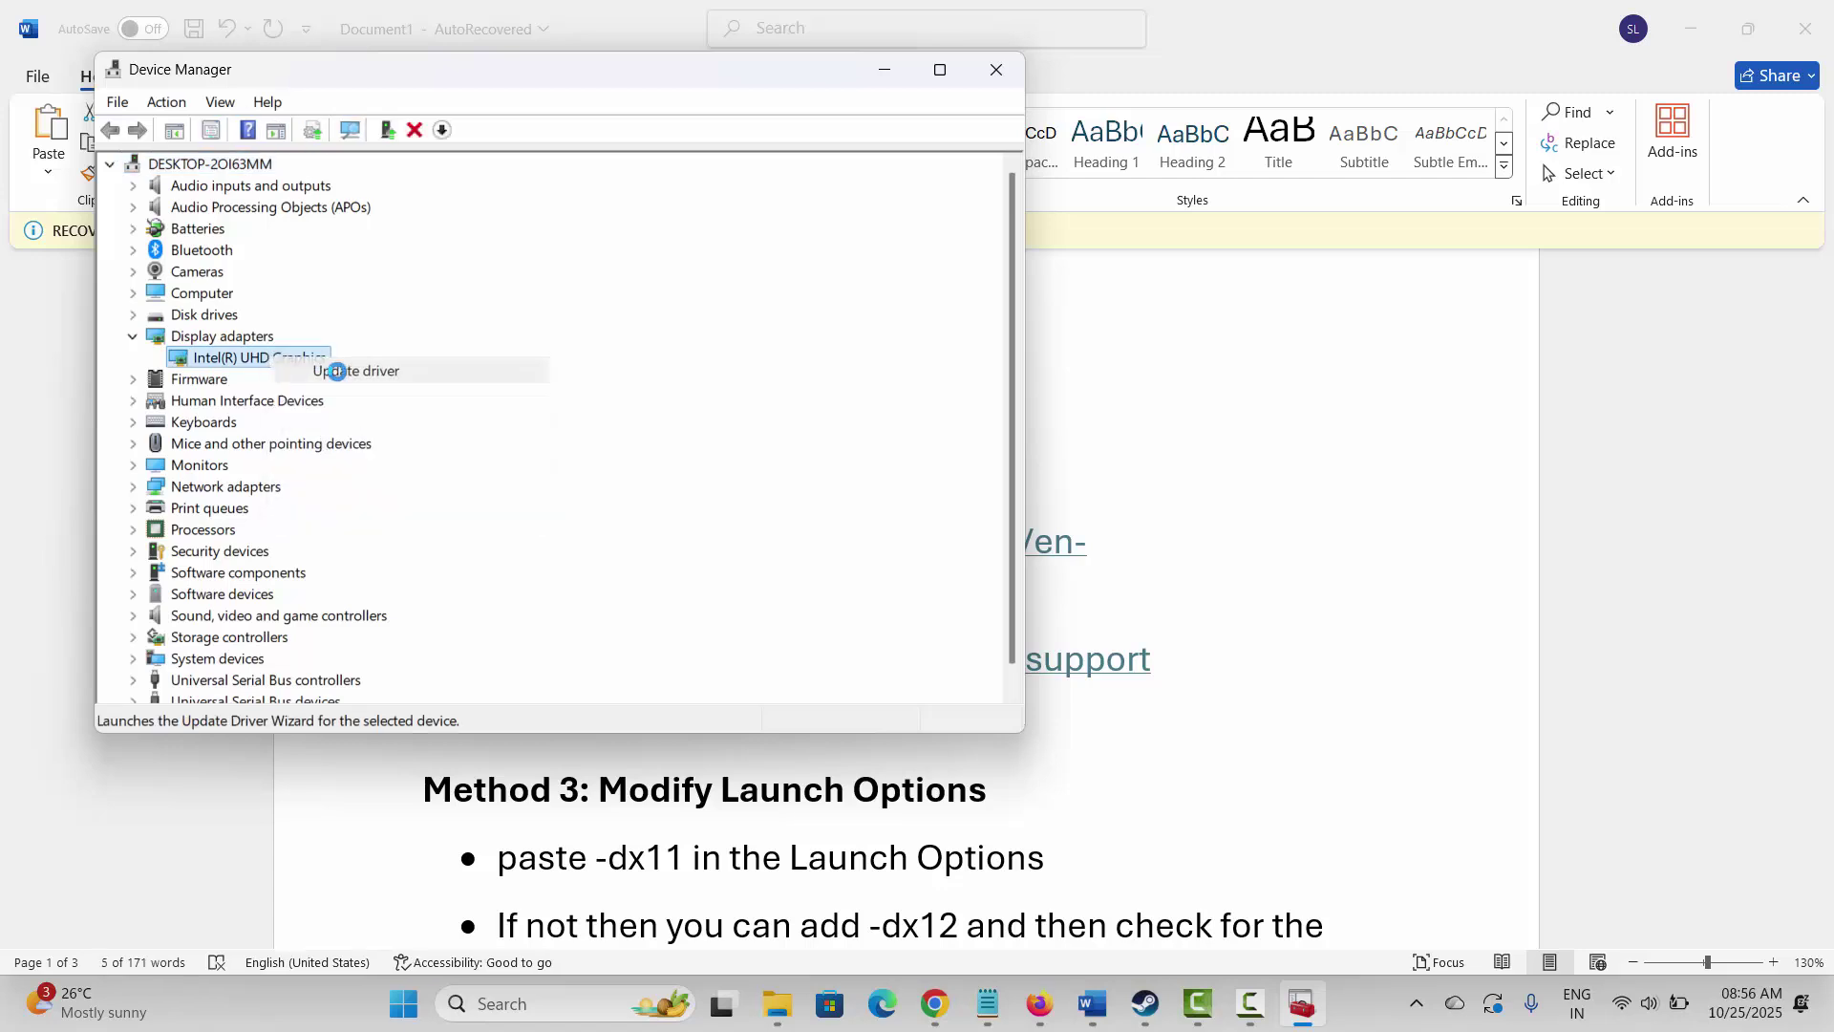
left_click(496, 349)
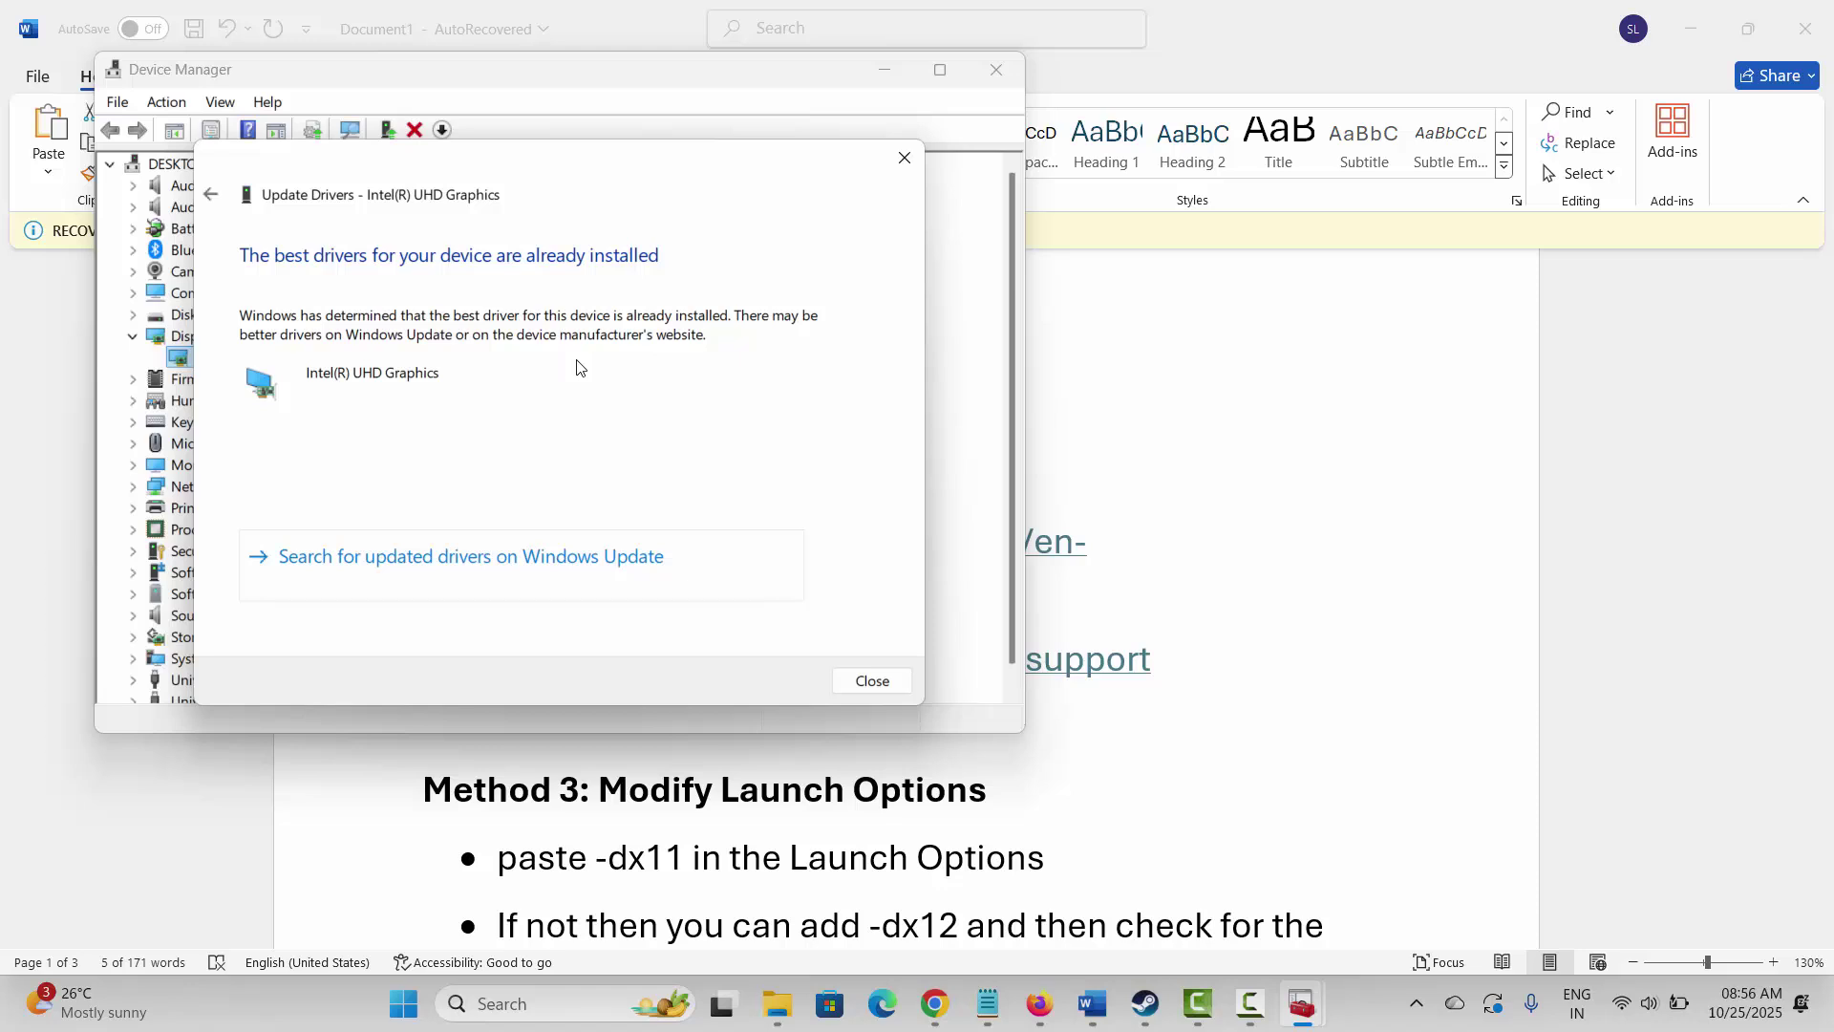
Step: Close the best-driver-installed result and Device Manager, returning to the Word notes
left_click(904, 157)
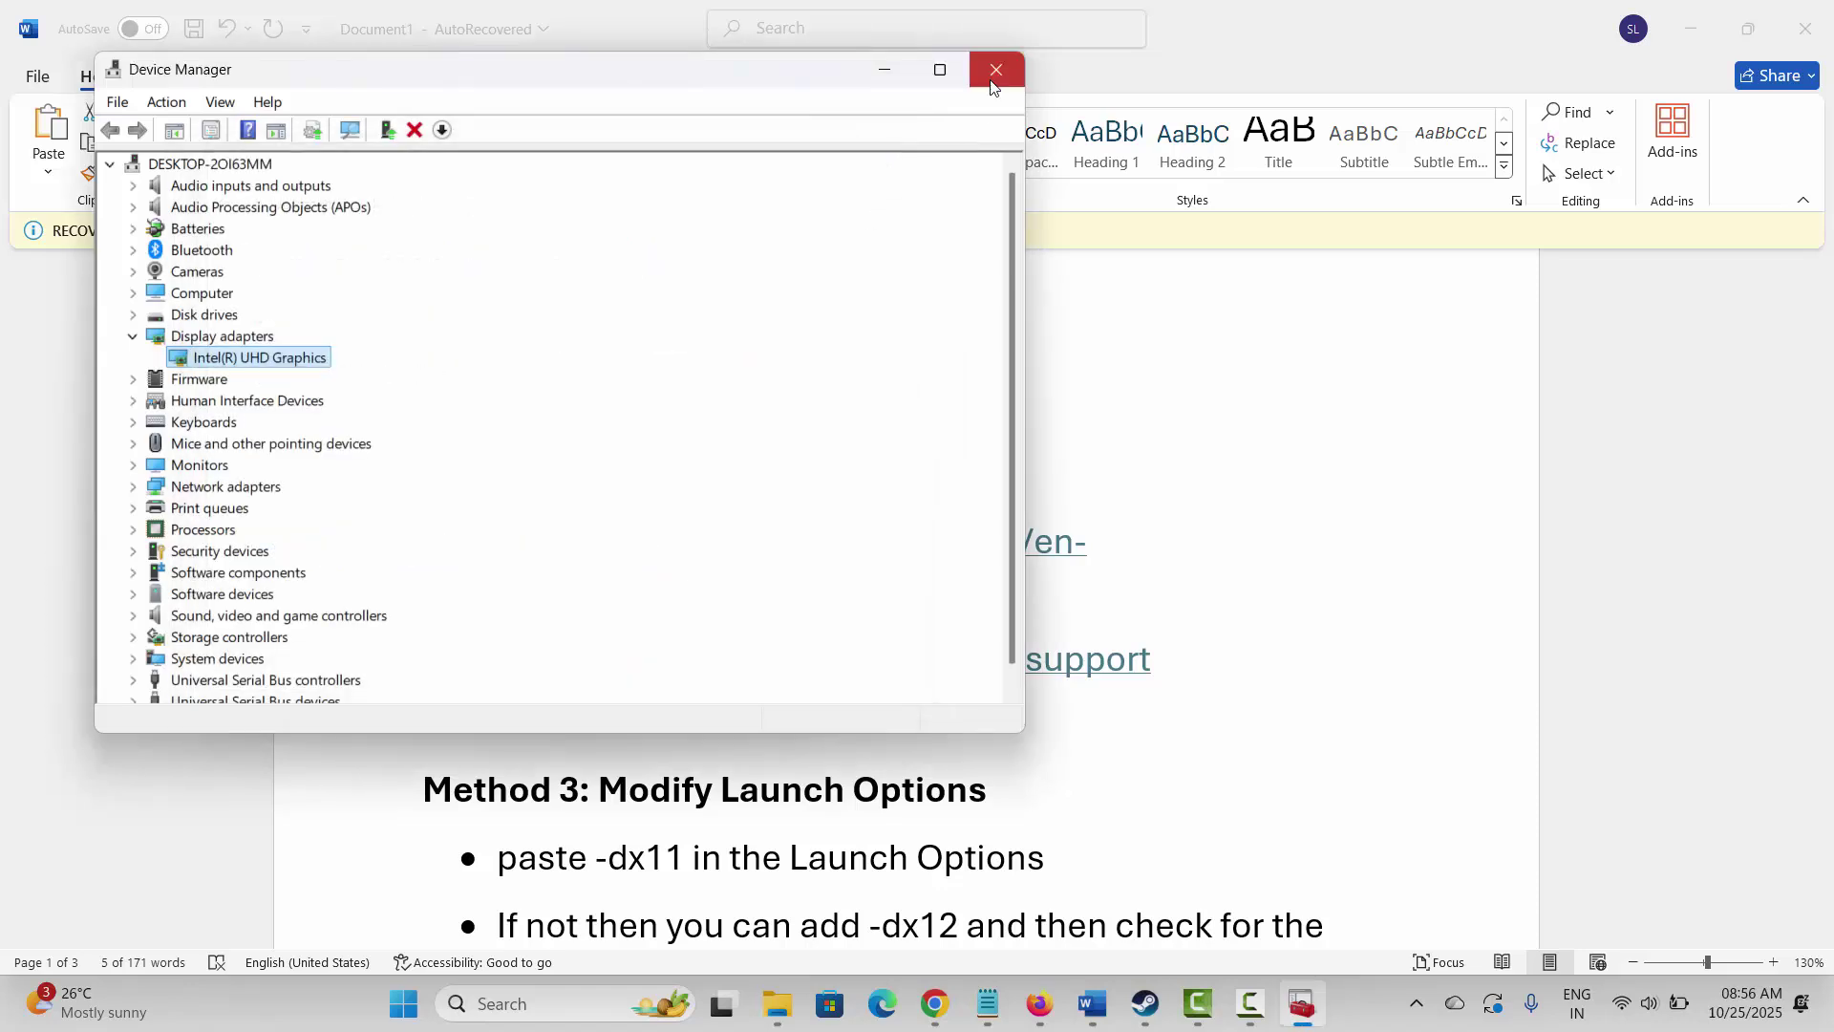
left_click(997, 69)
left_click(545, 541)
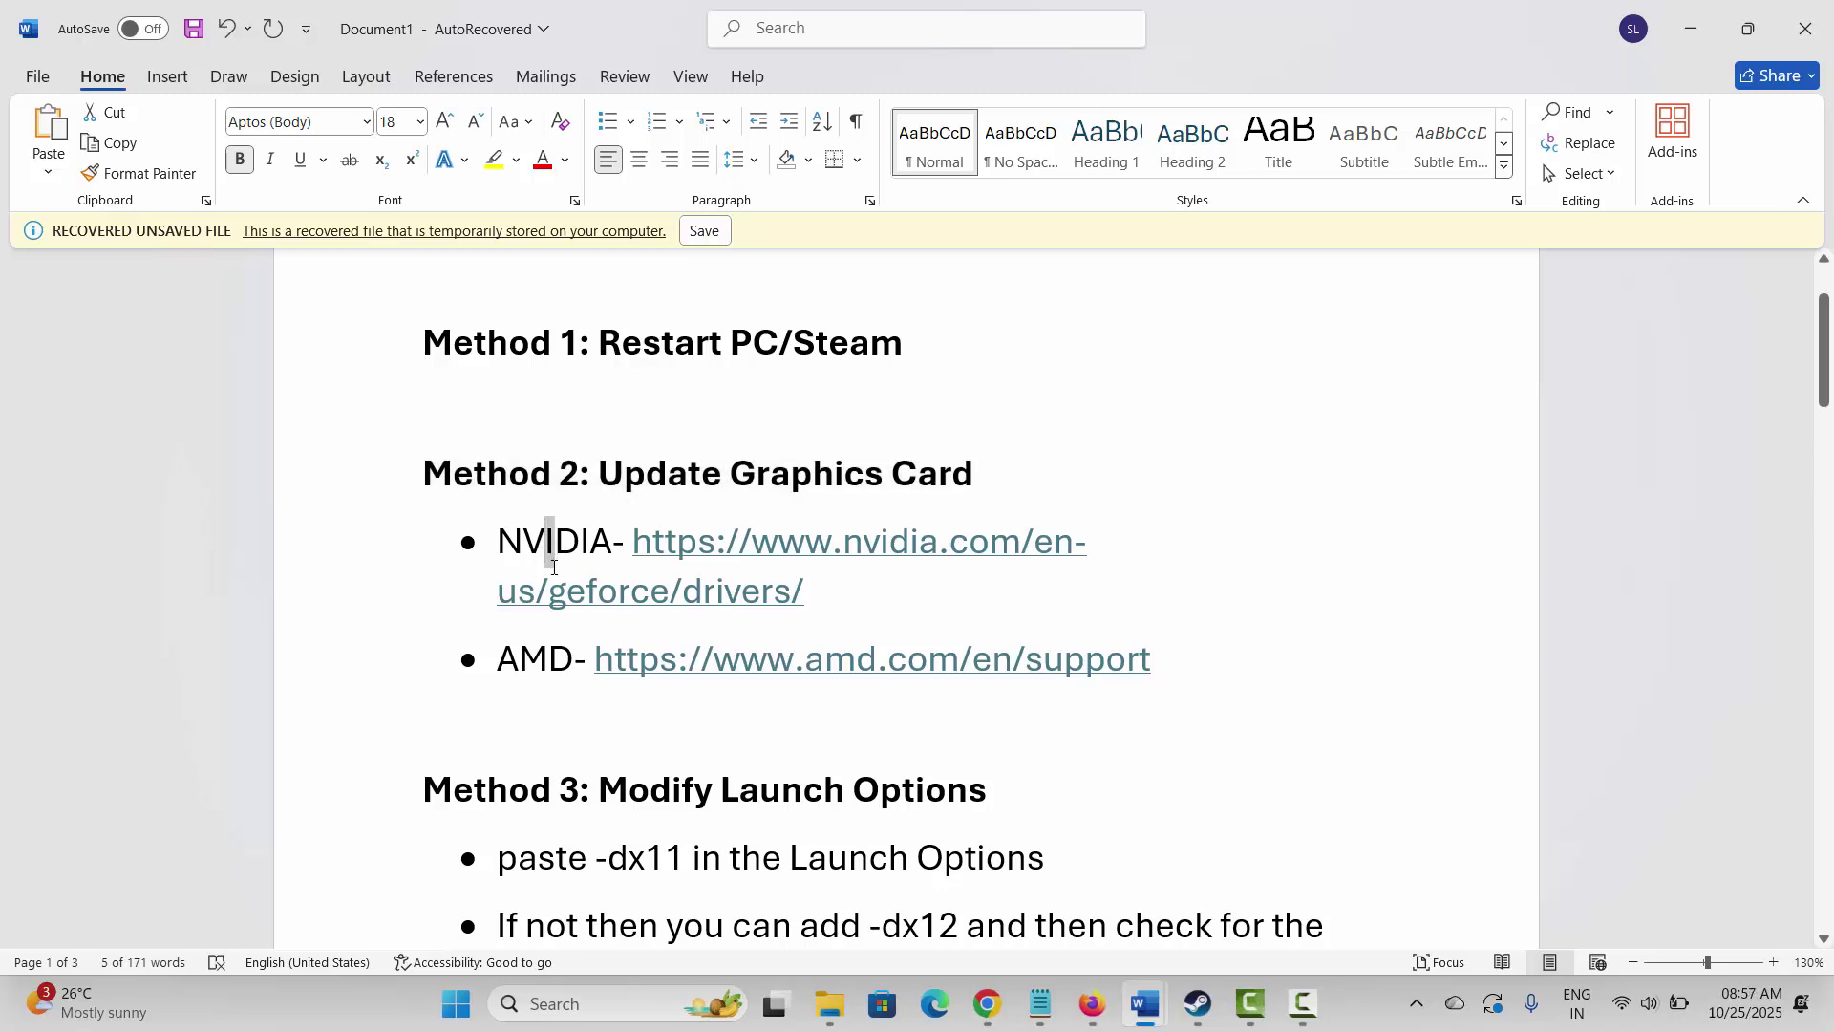
Step: Select the Method 3 heading and place the caret in the launch options bullet
left_click_drag(544, 541, 556, 541)
scroll(468, 616, "down", 3)
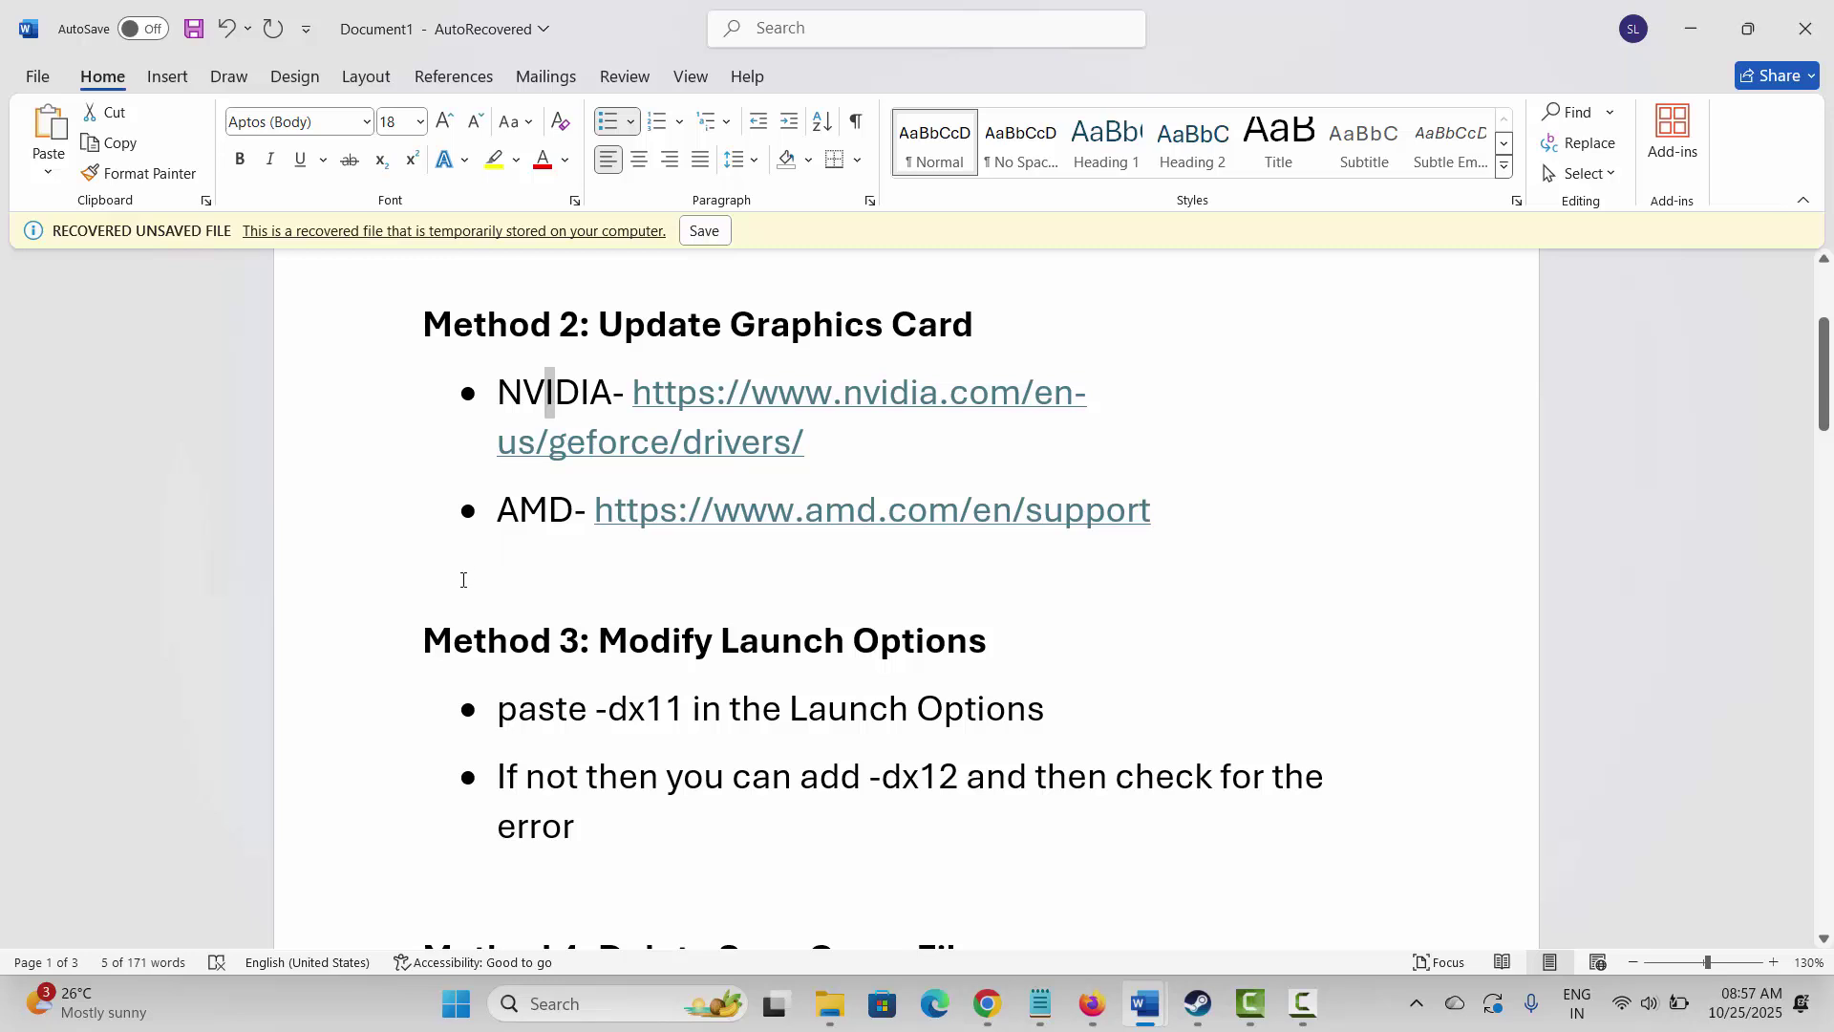
left_click(356, 668)
left_click(559, 708)
Step: Set PowerWash Simulator 2 Demo's Steam launch options to -dx12, then minimize Steam
left_click(1198, 1003)
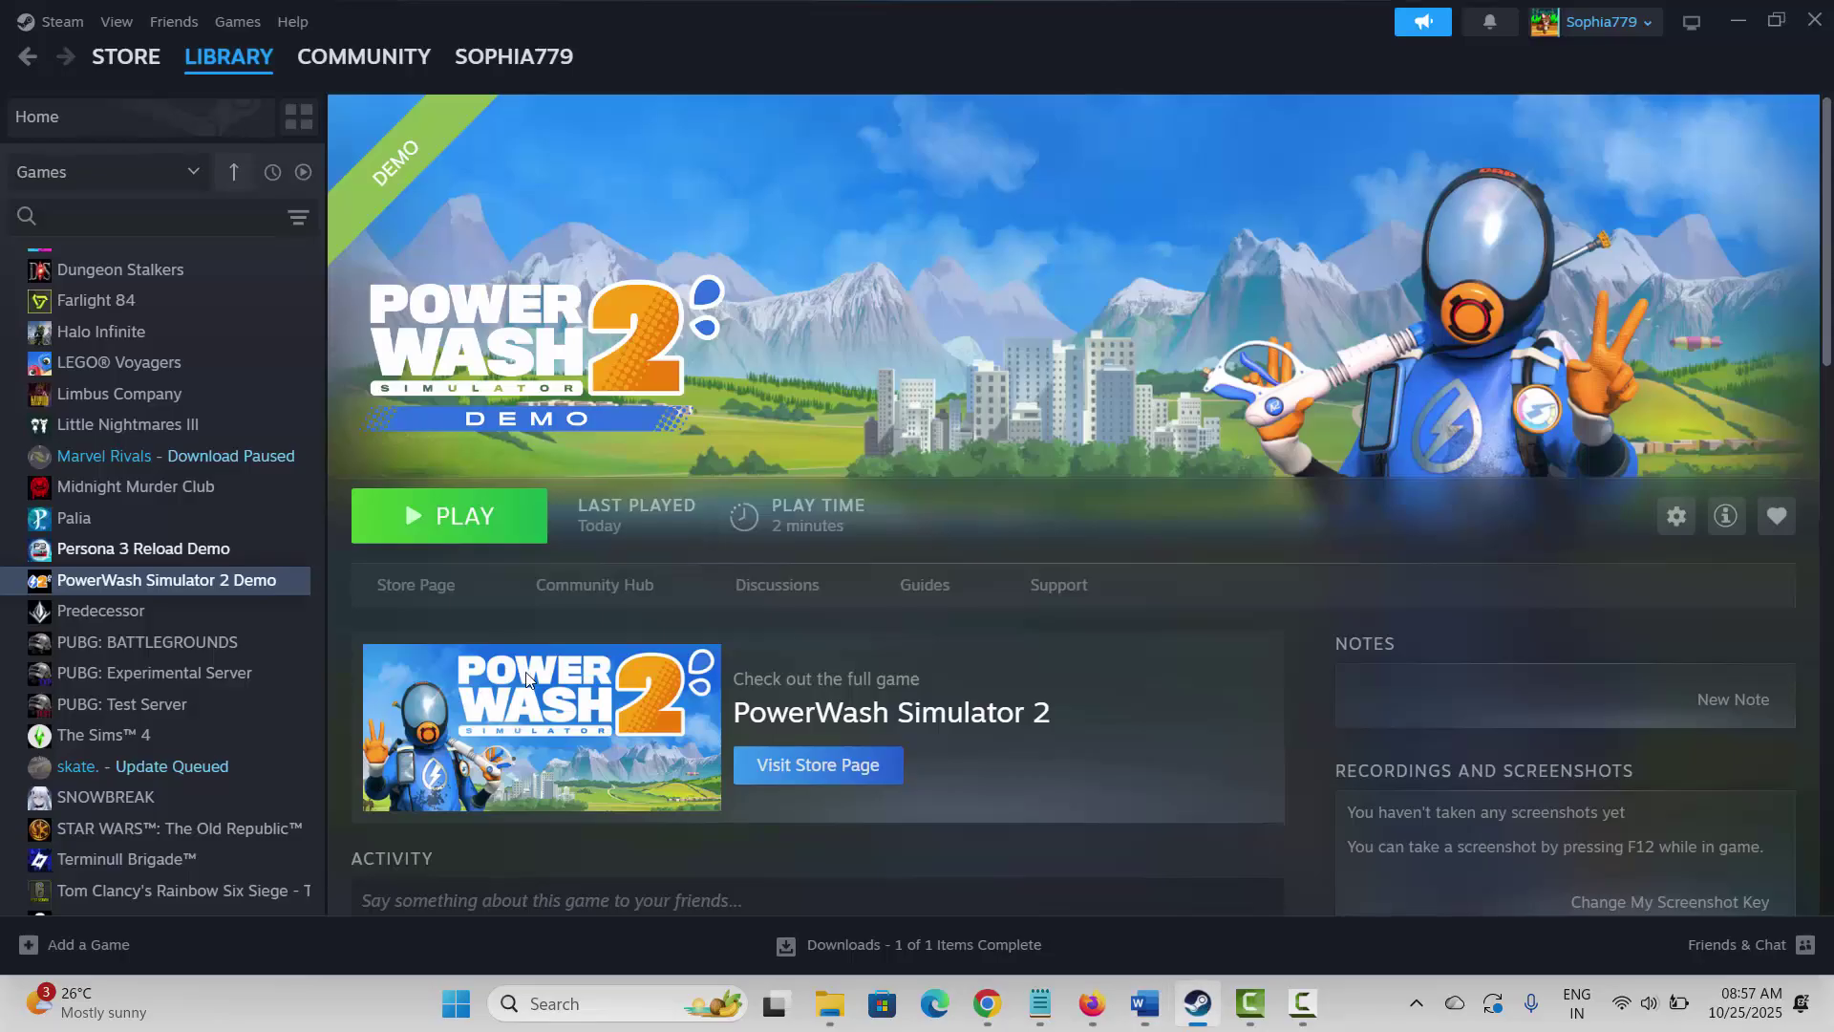
mouse_move(218, 158)
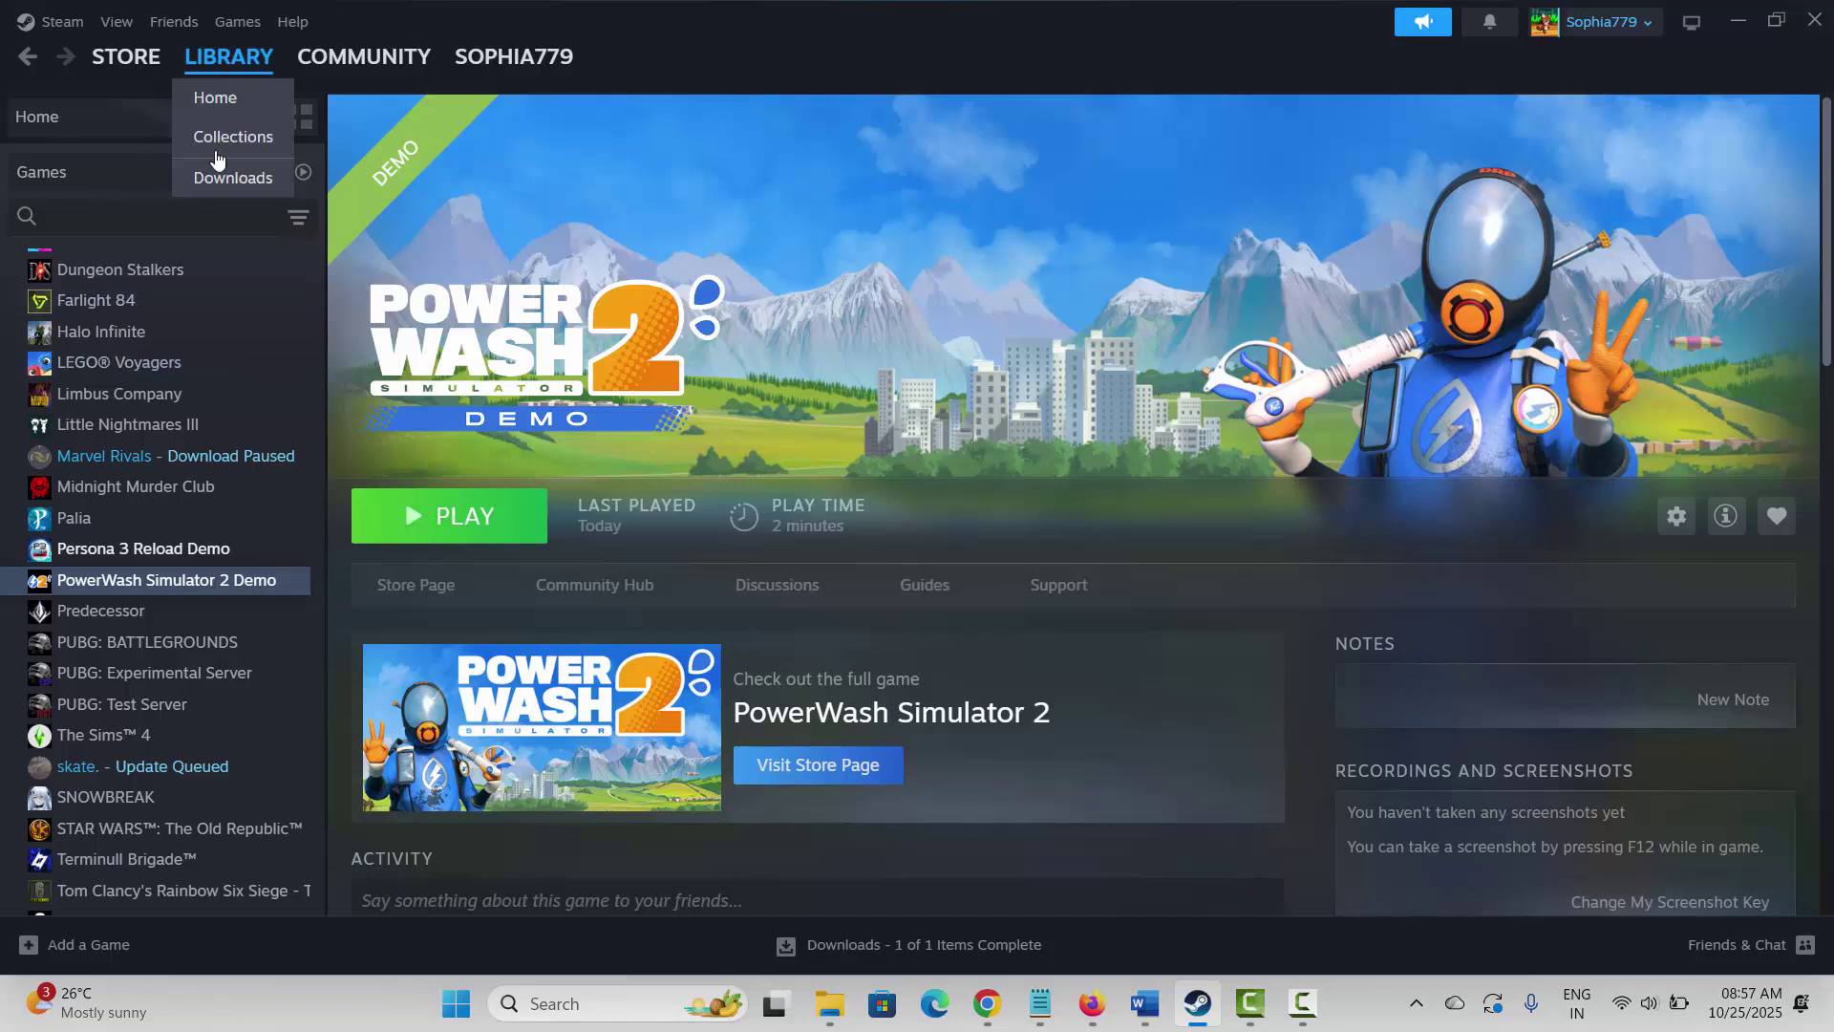
right_click(135, 583)
left_click(228, 769)
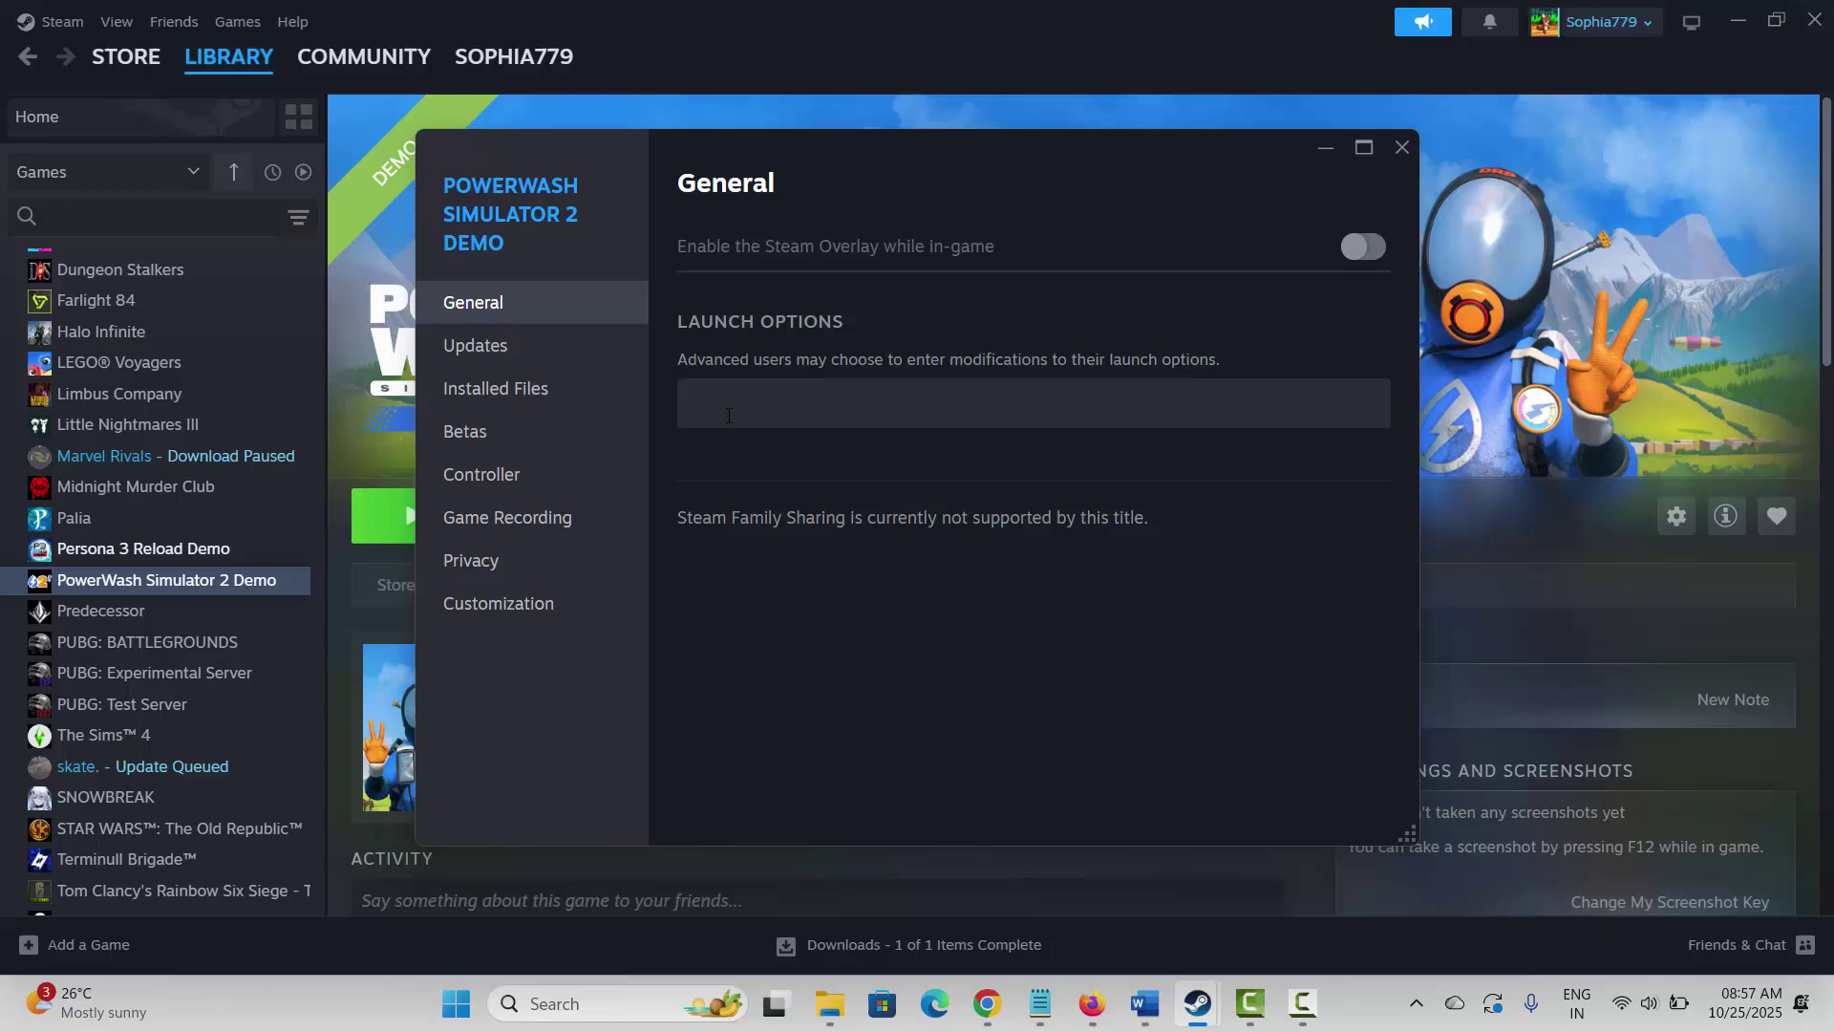
left_click(723, 407)
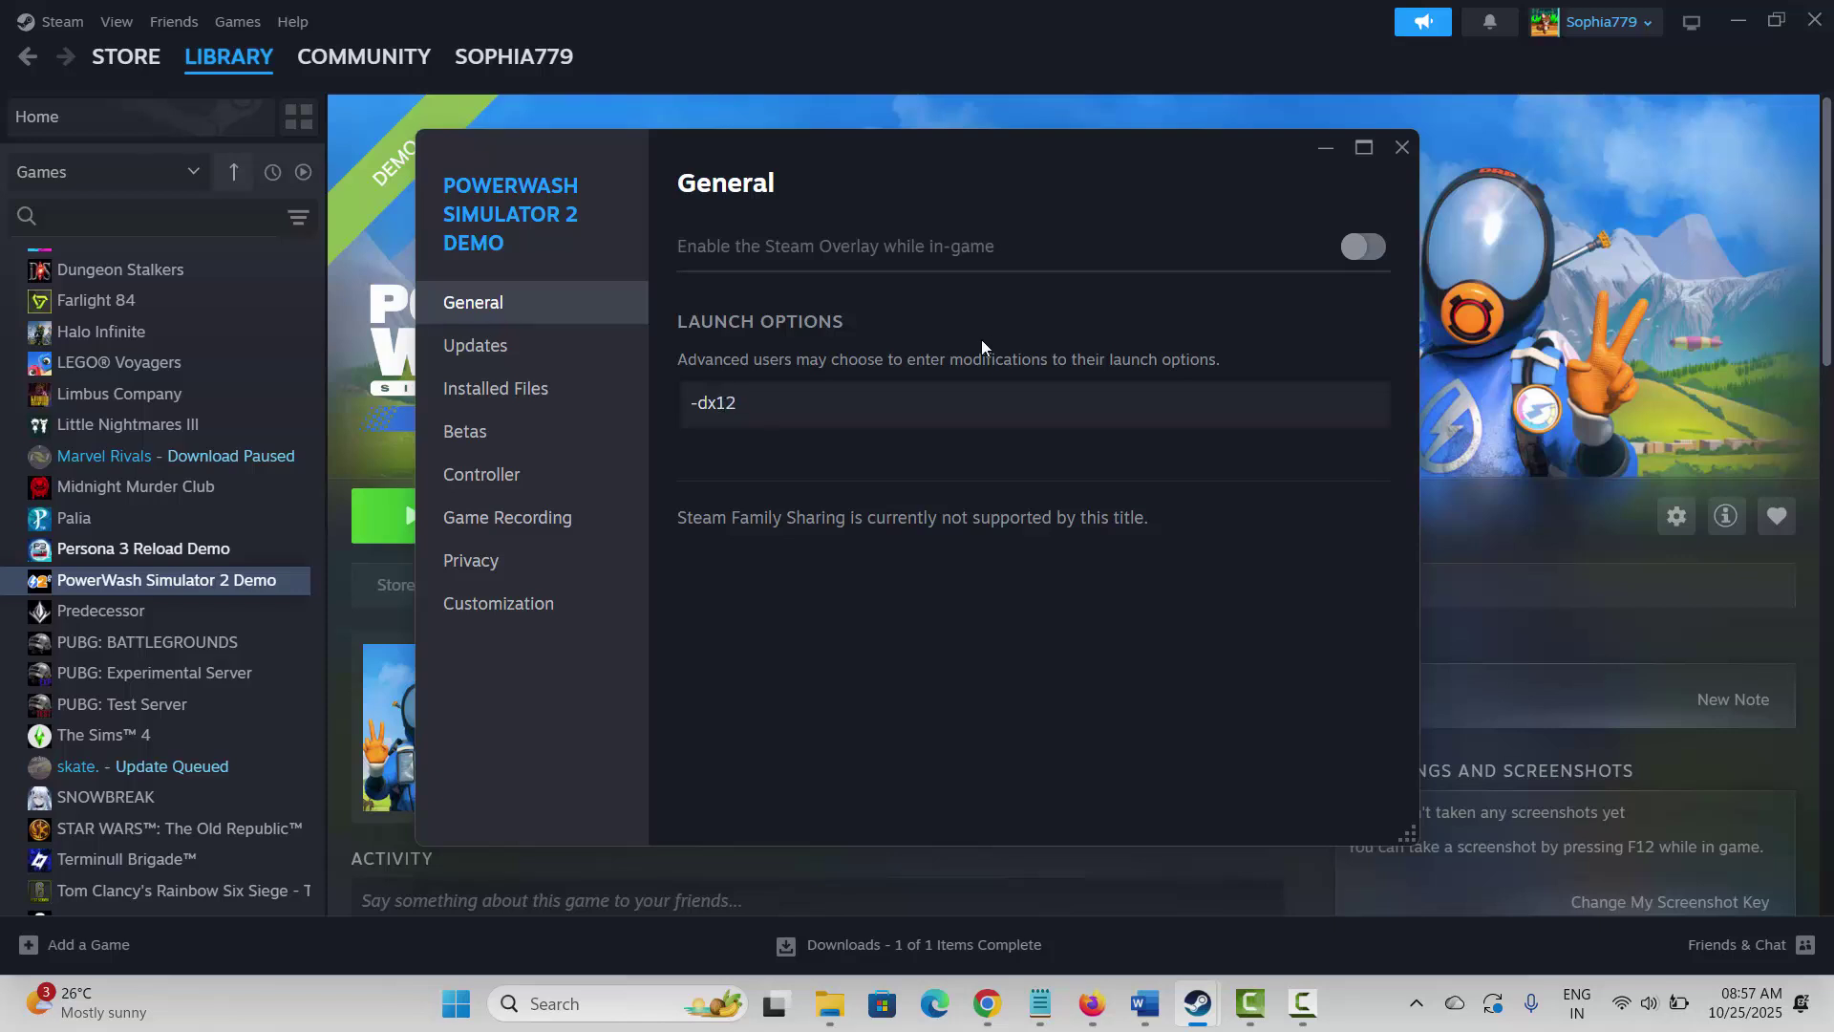
left_click(1402, 149)
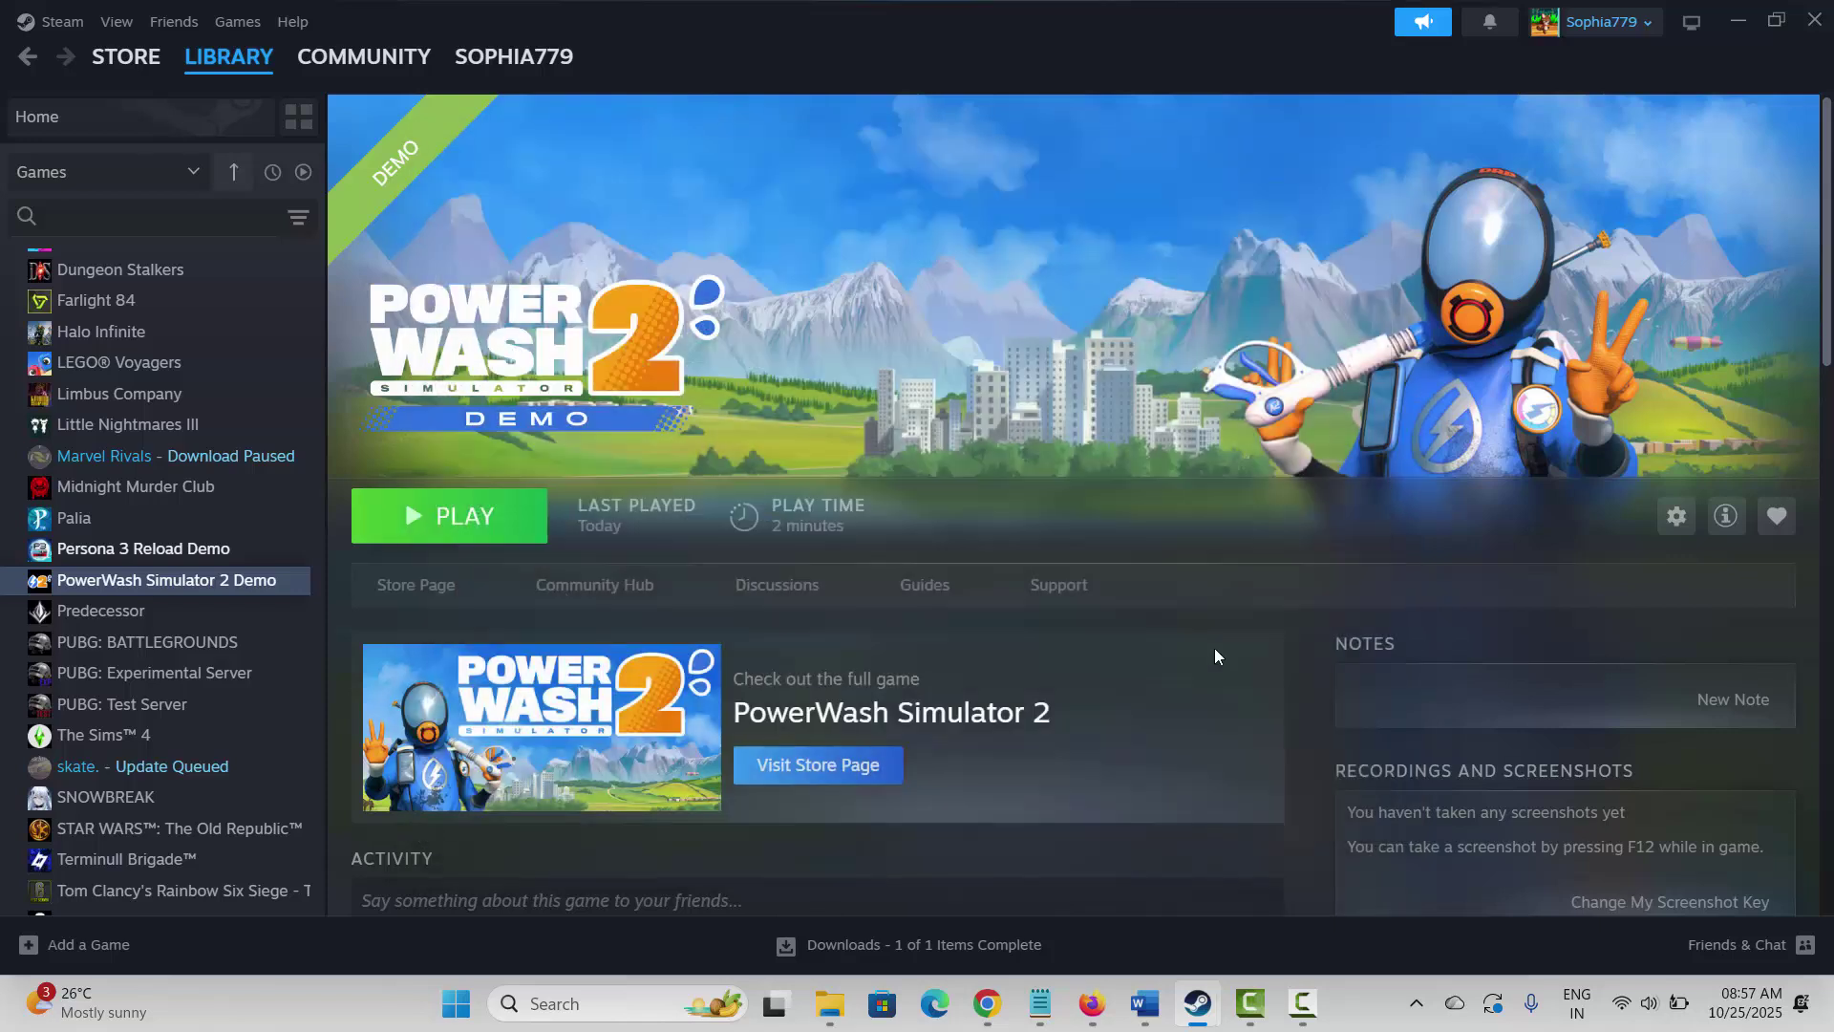
left_click(1202, 1003)
Step: Select the Method 4: Delete Save Game Files heading in the notes
scroll(586, 643, "down", 3)
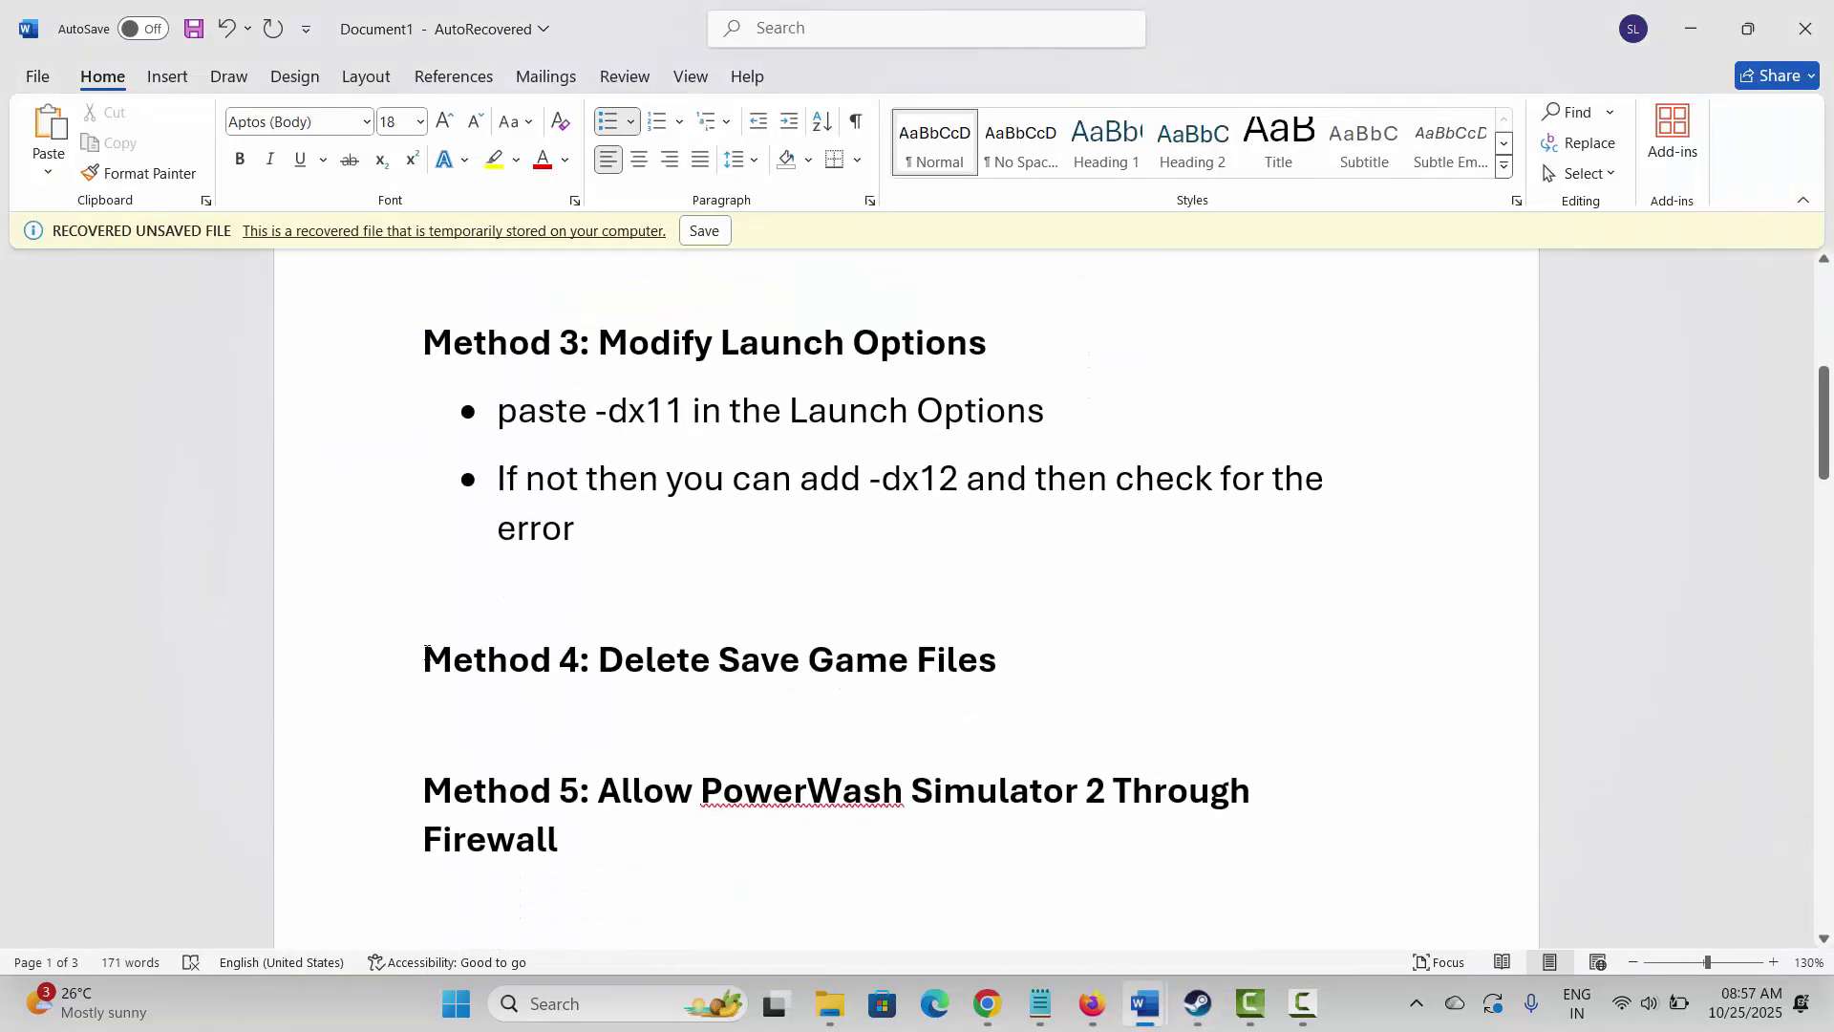
triple_click(425, 657)
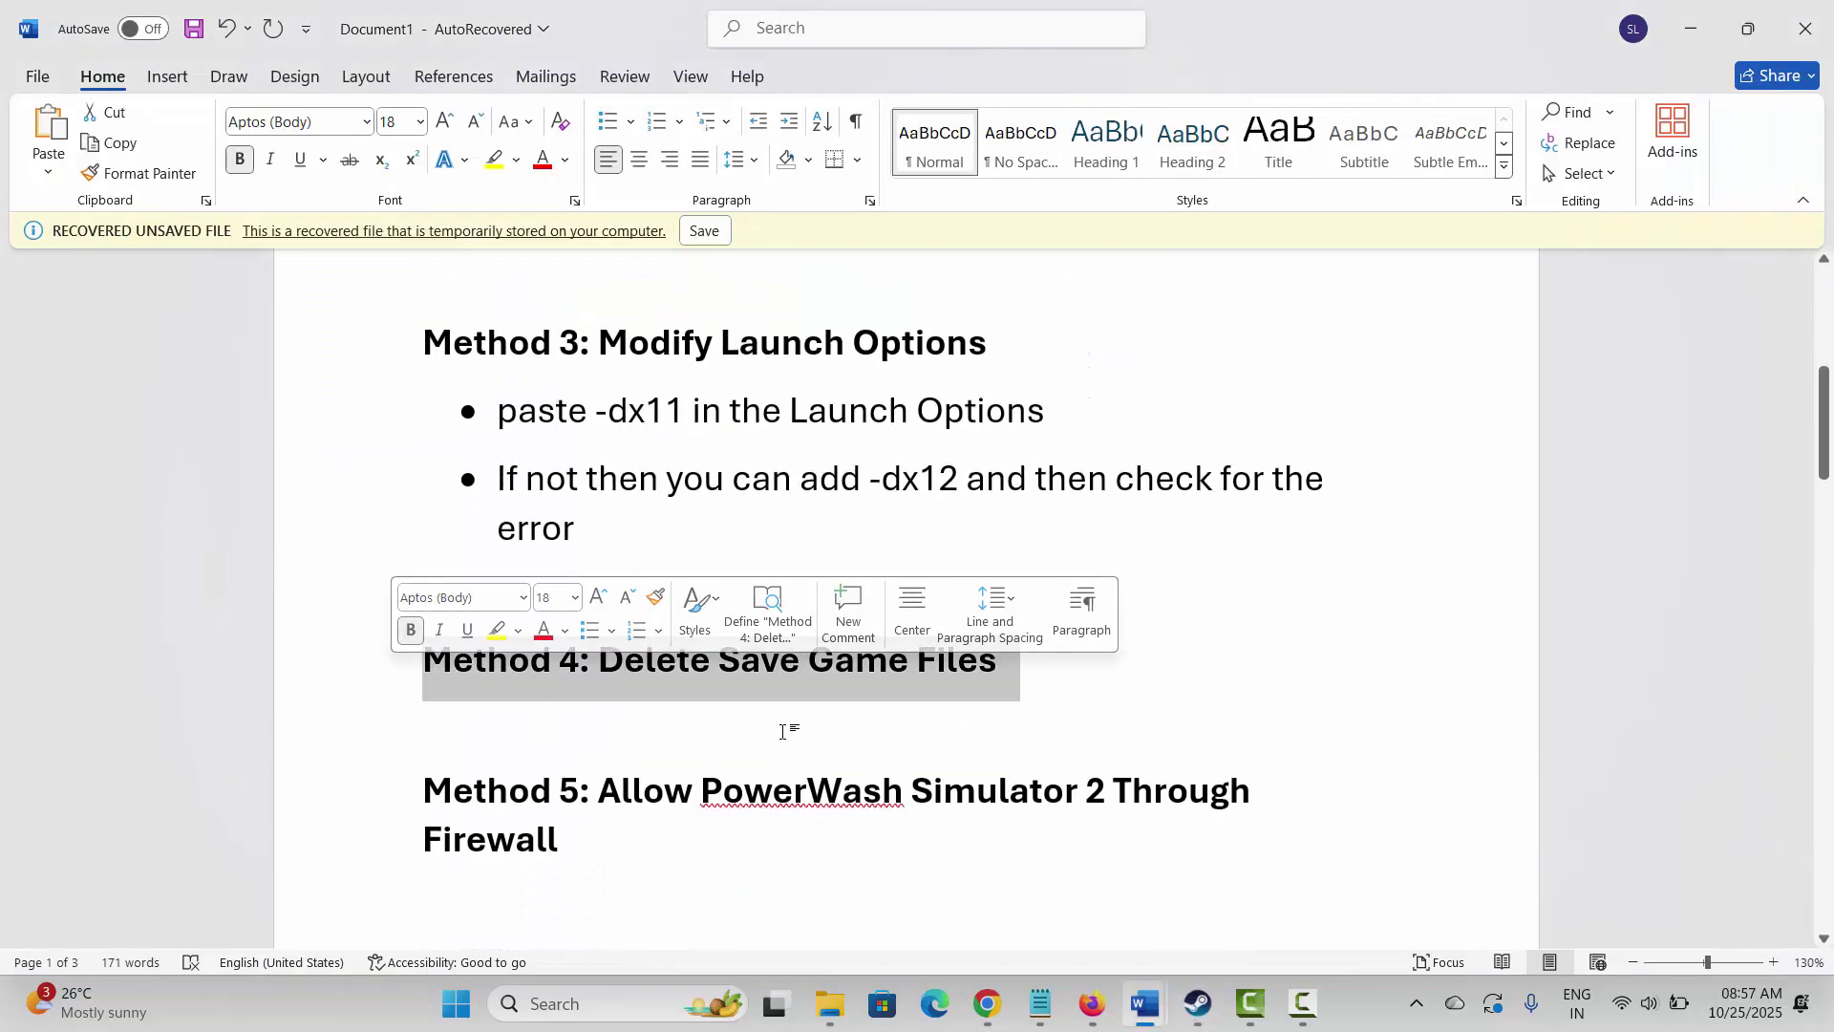
left_click(848, 723)
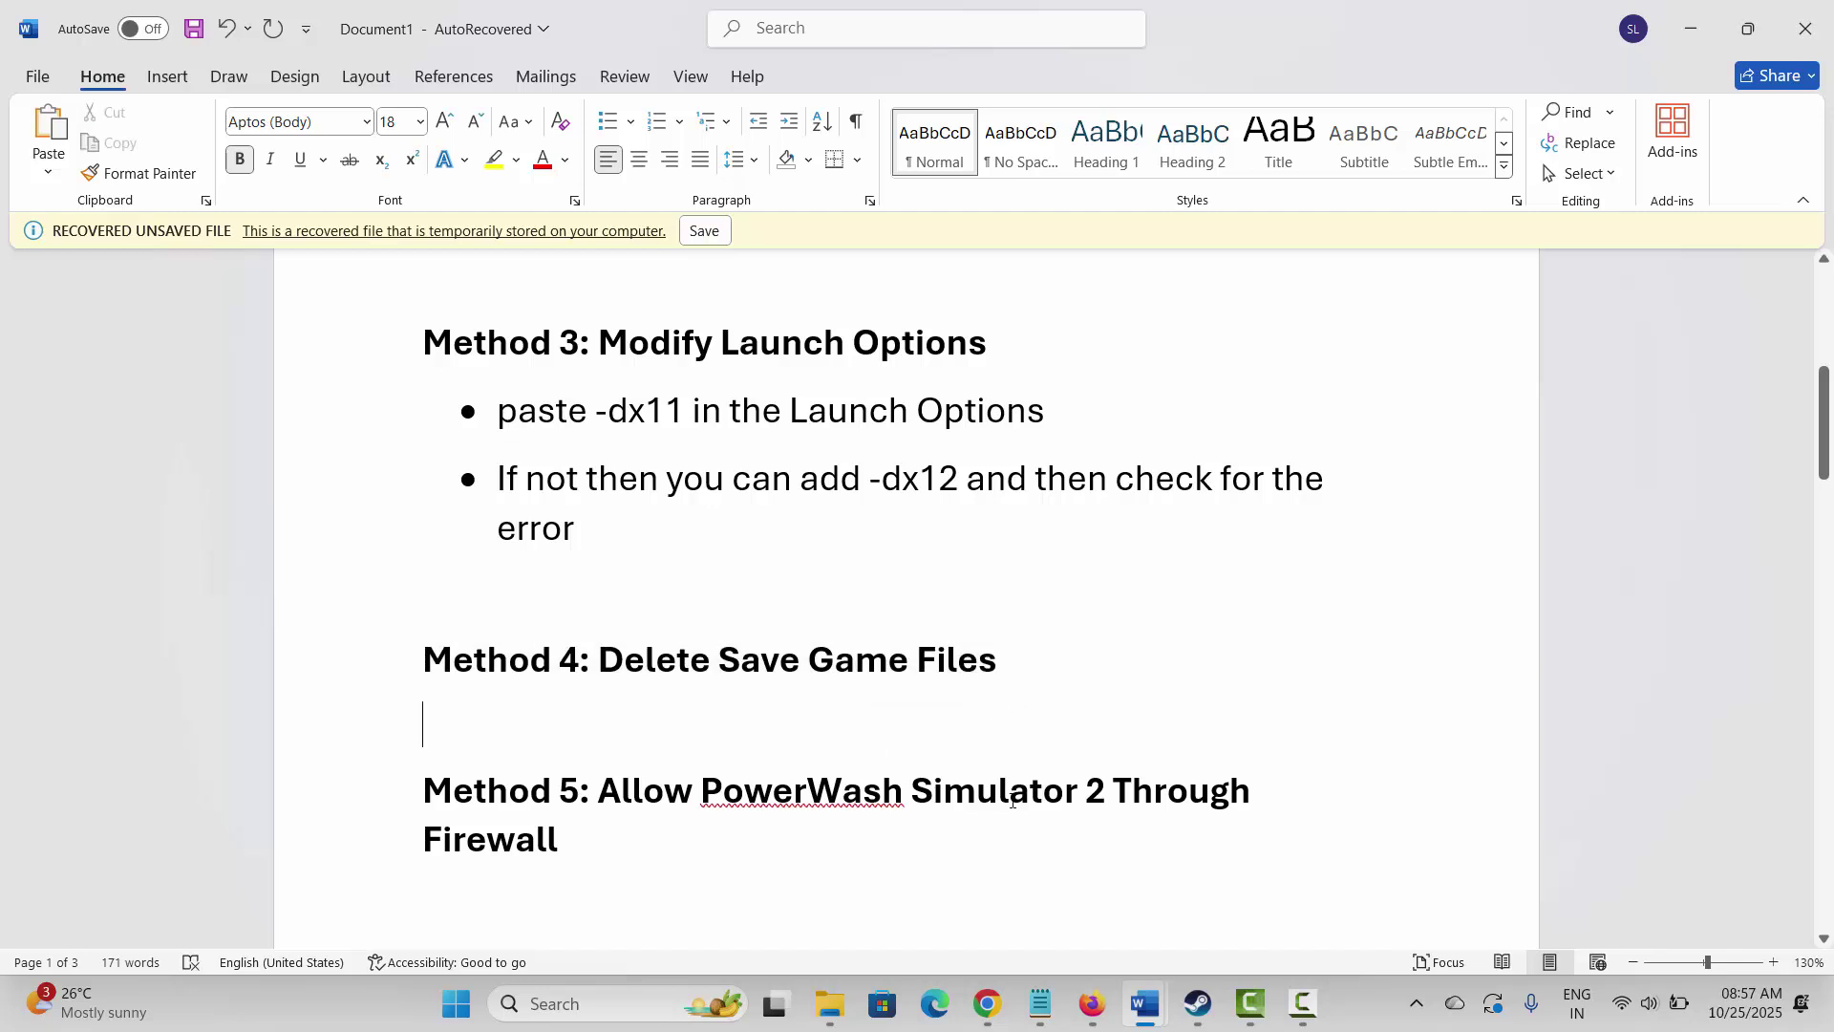
Step: Open C:\Users\Lenovo on the SSD_OS drive in File Explorer
left_click(830, 1003)
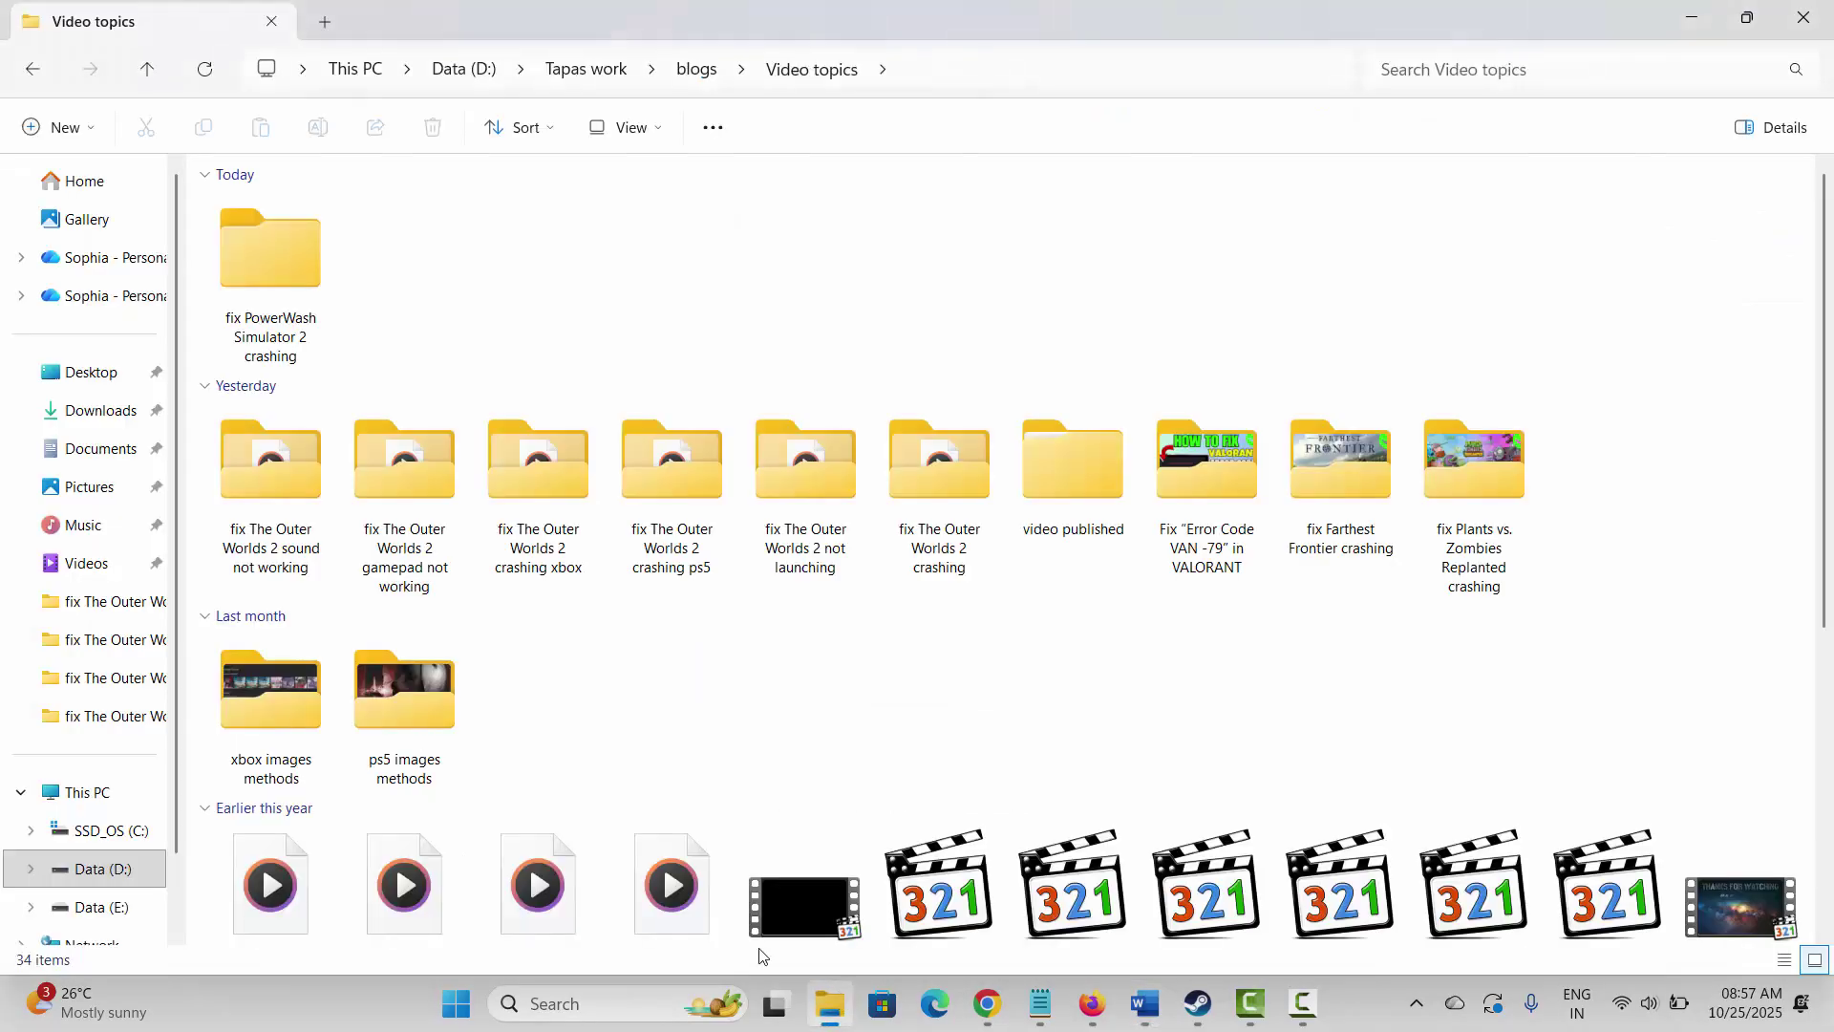
left_click(108, 833)
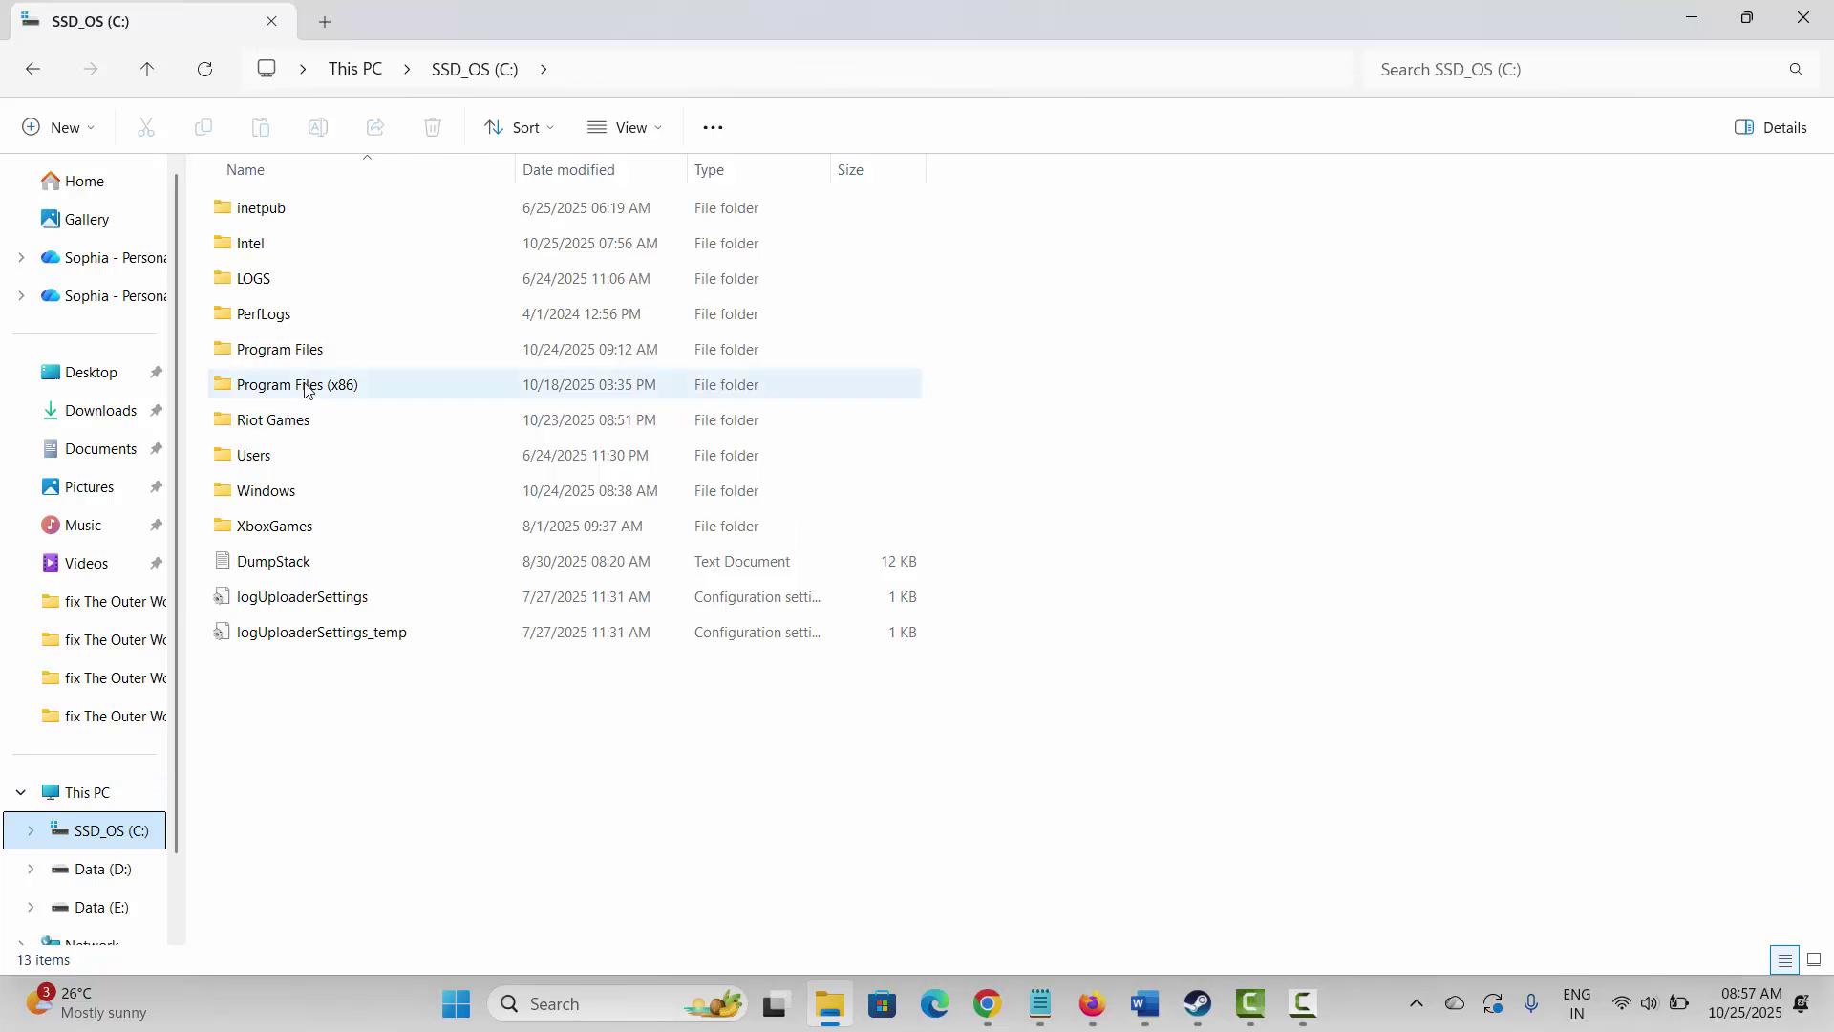
double_click(261, 461)
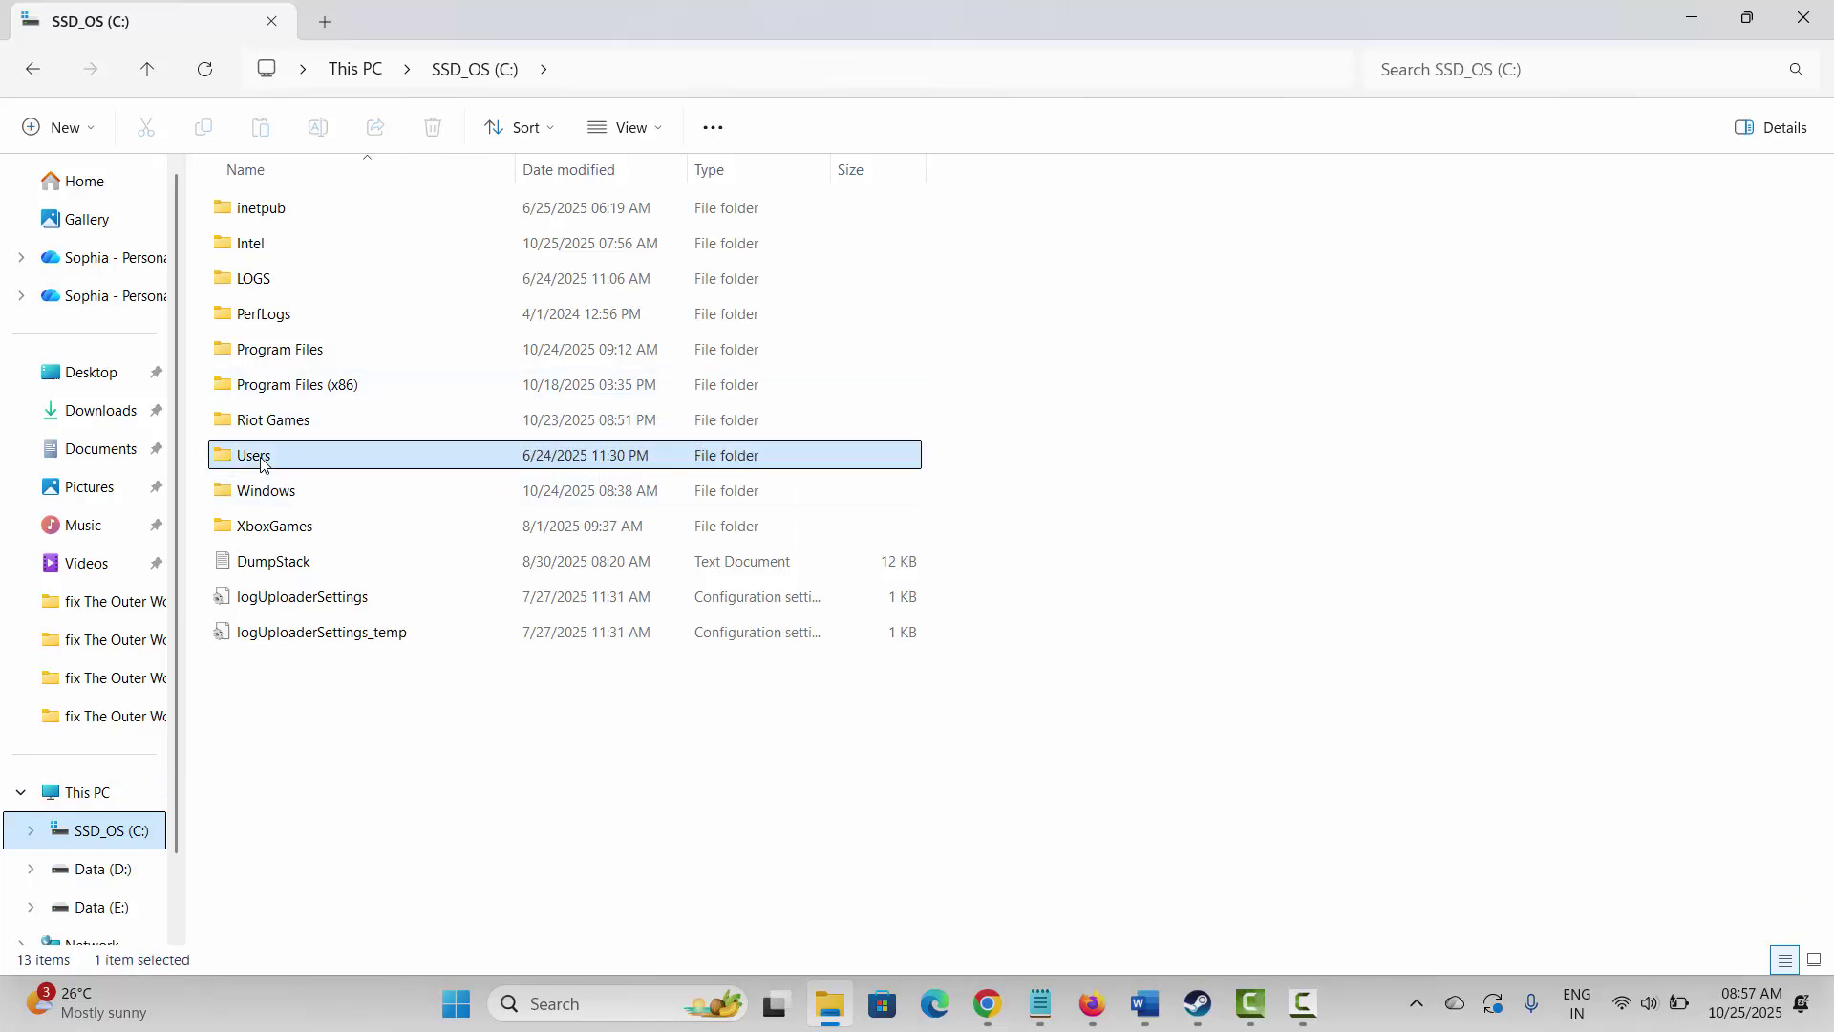
double_click(278, 215)
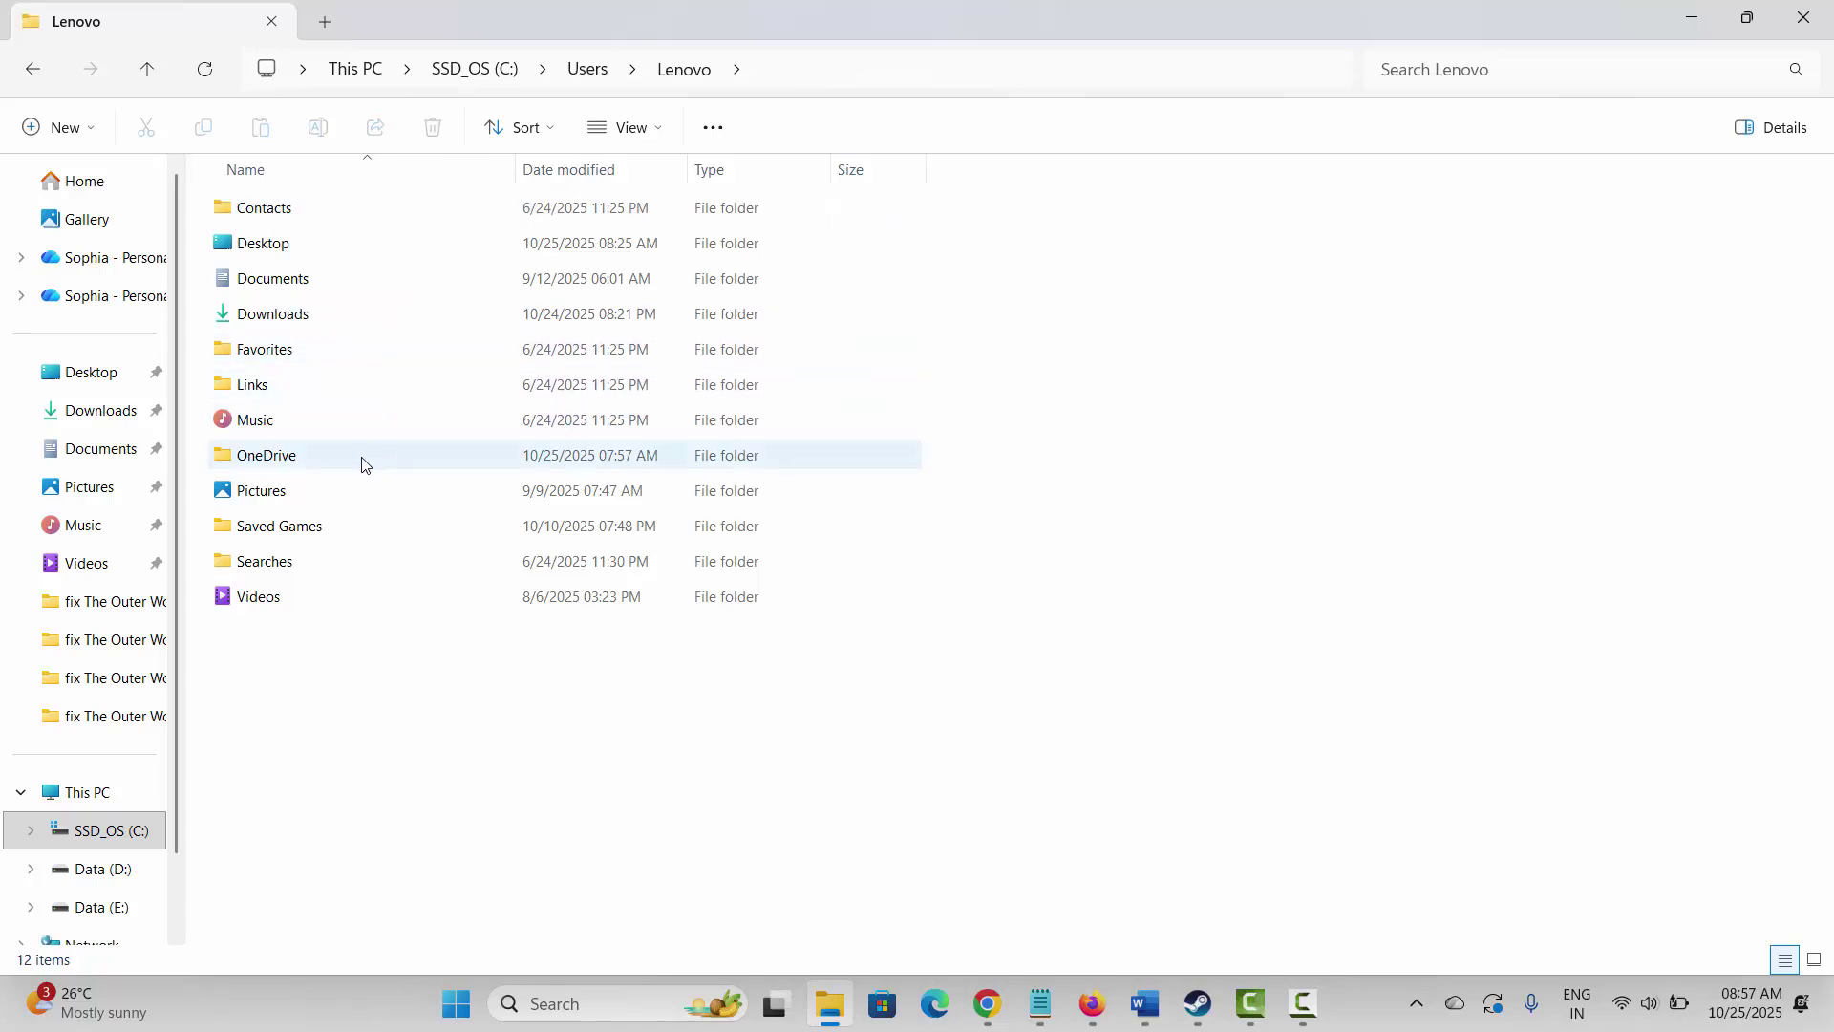
Step: Turn on View > Show > Hidden items so AppData appears
left_click(659, 137)
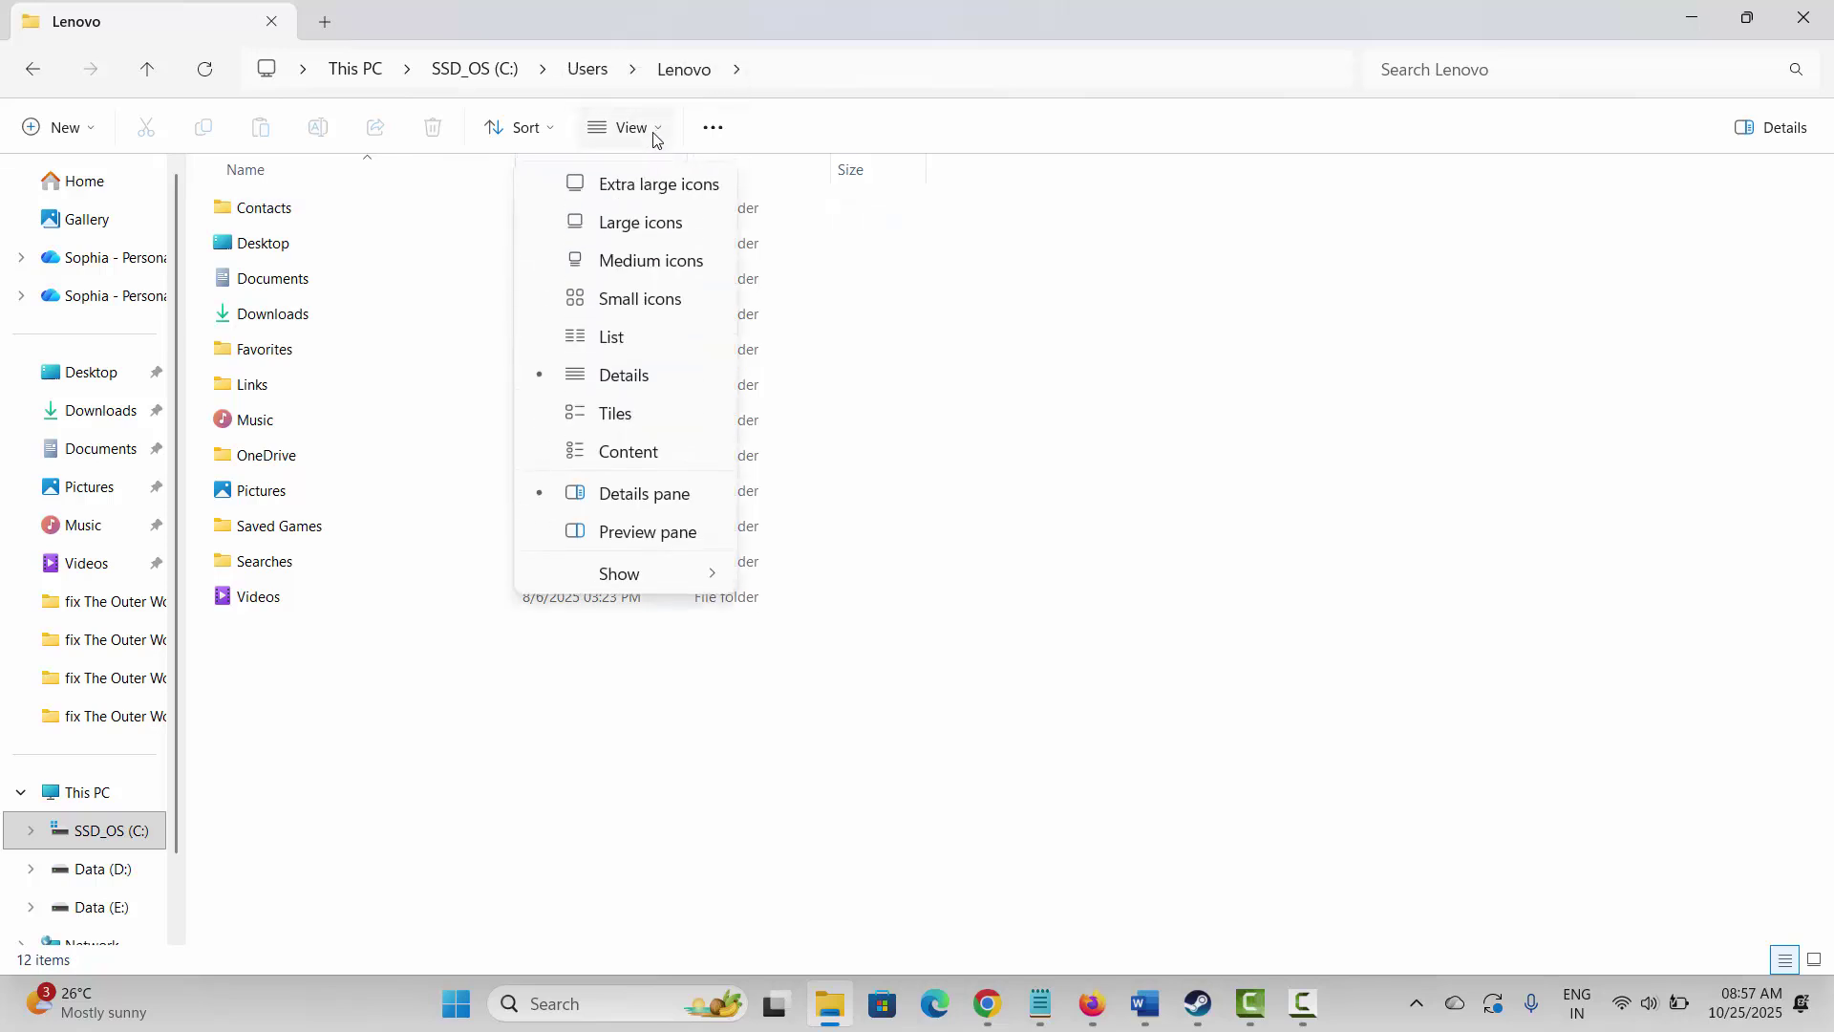
mouse_move(659, 576)
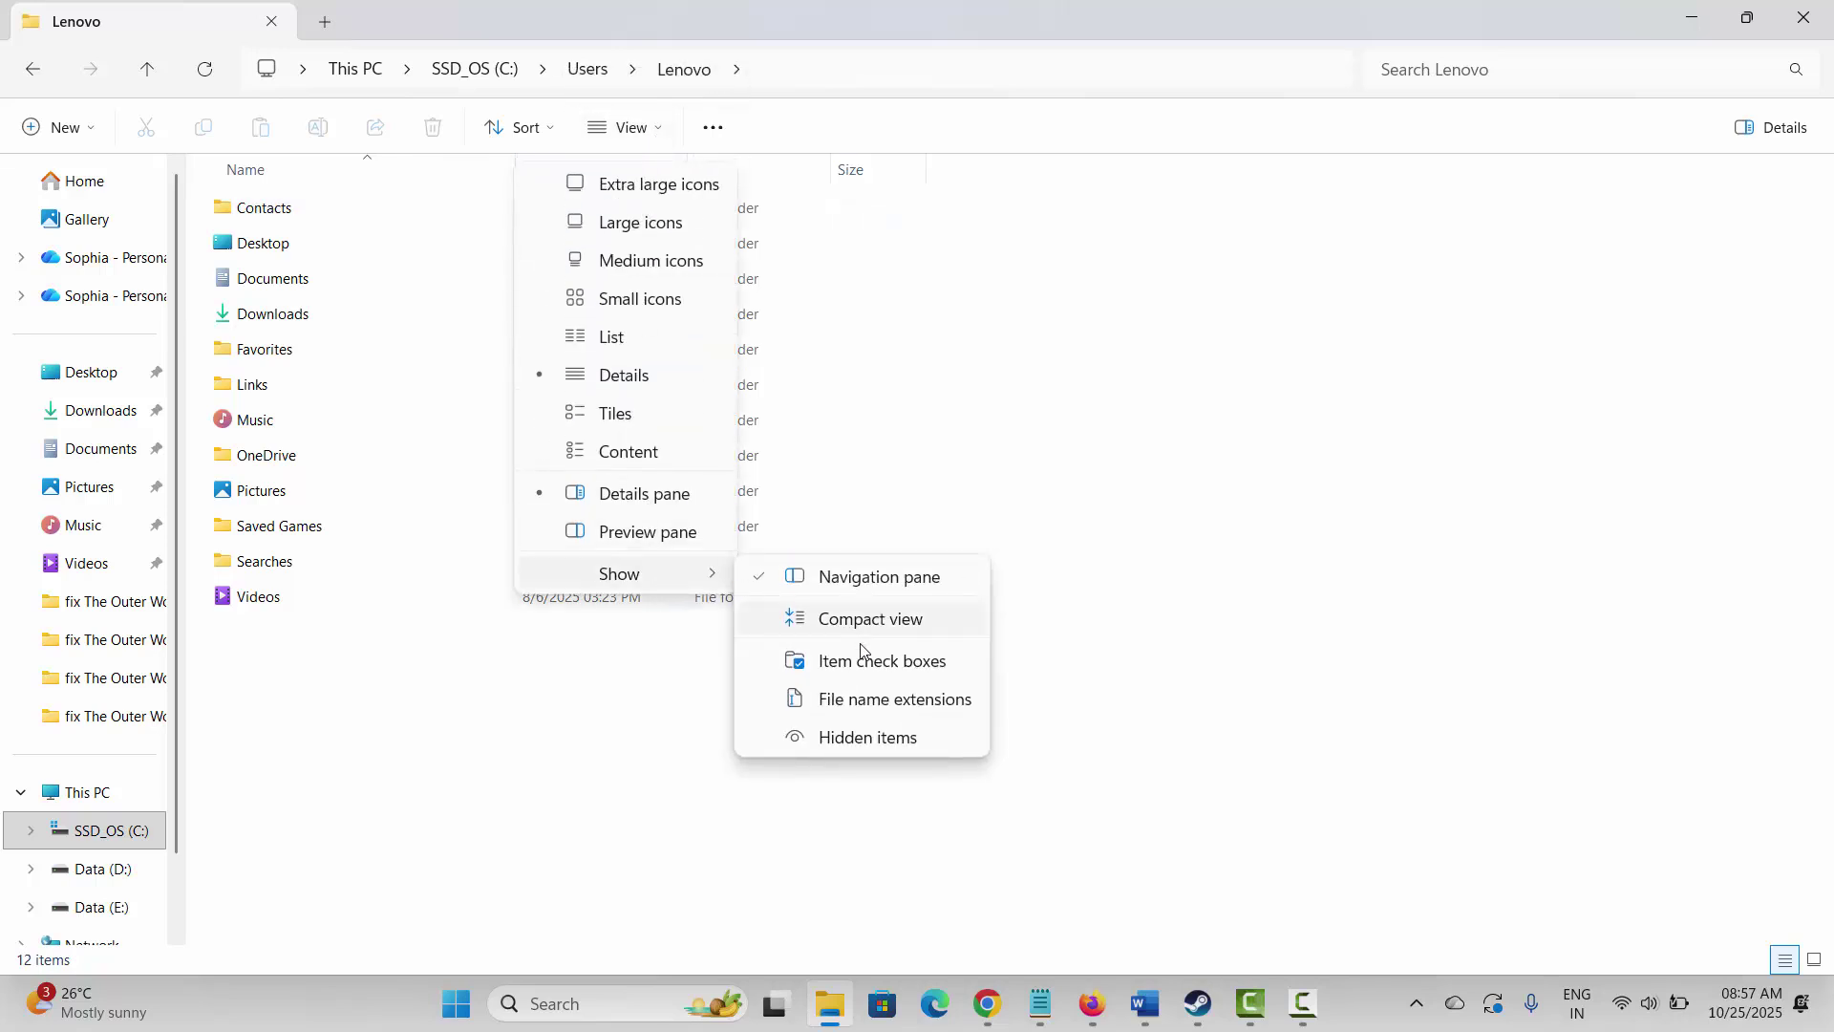
left_click(868, 737)
Step: Open AppData\LocalLow\FuturLab and select the PowerWash Simulator 2 Demo save folder
double_click(274, 212)
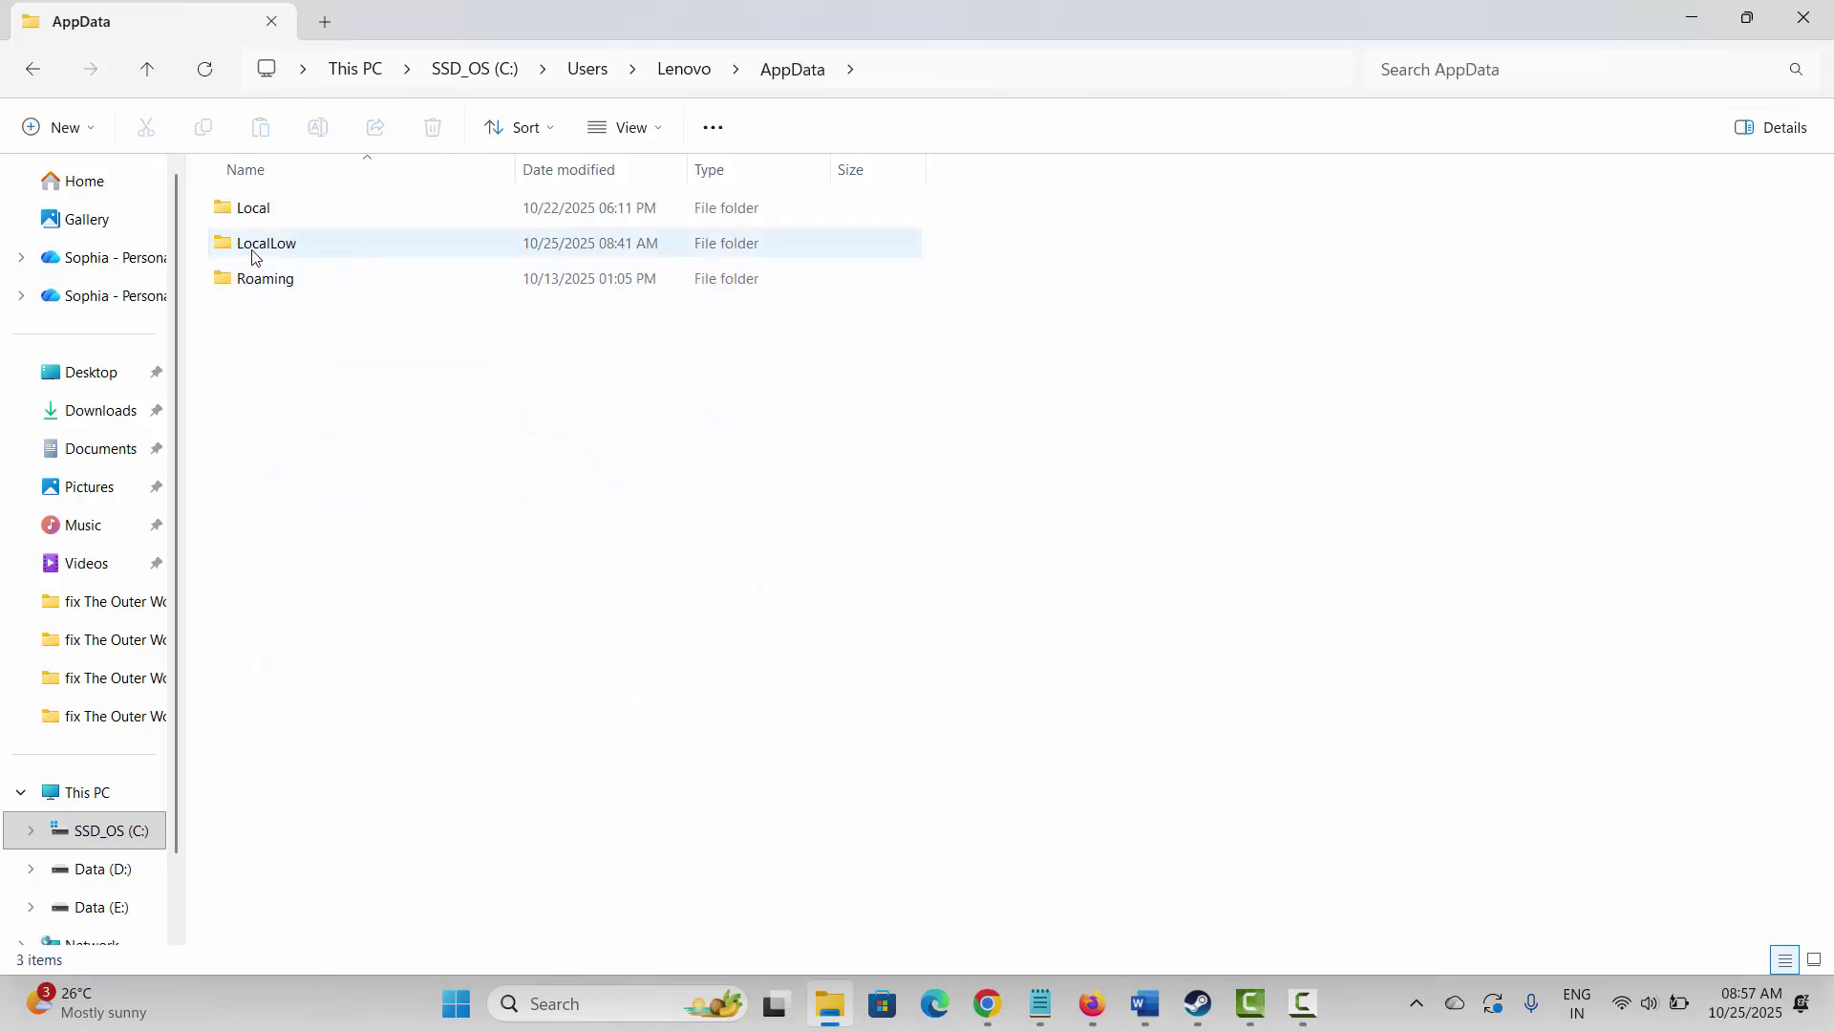
double_click(265, 249)
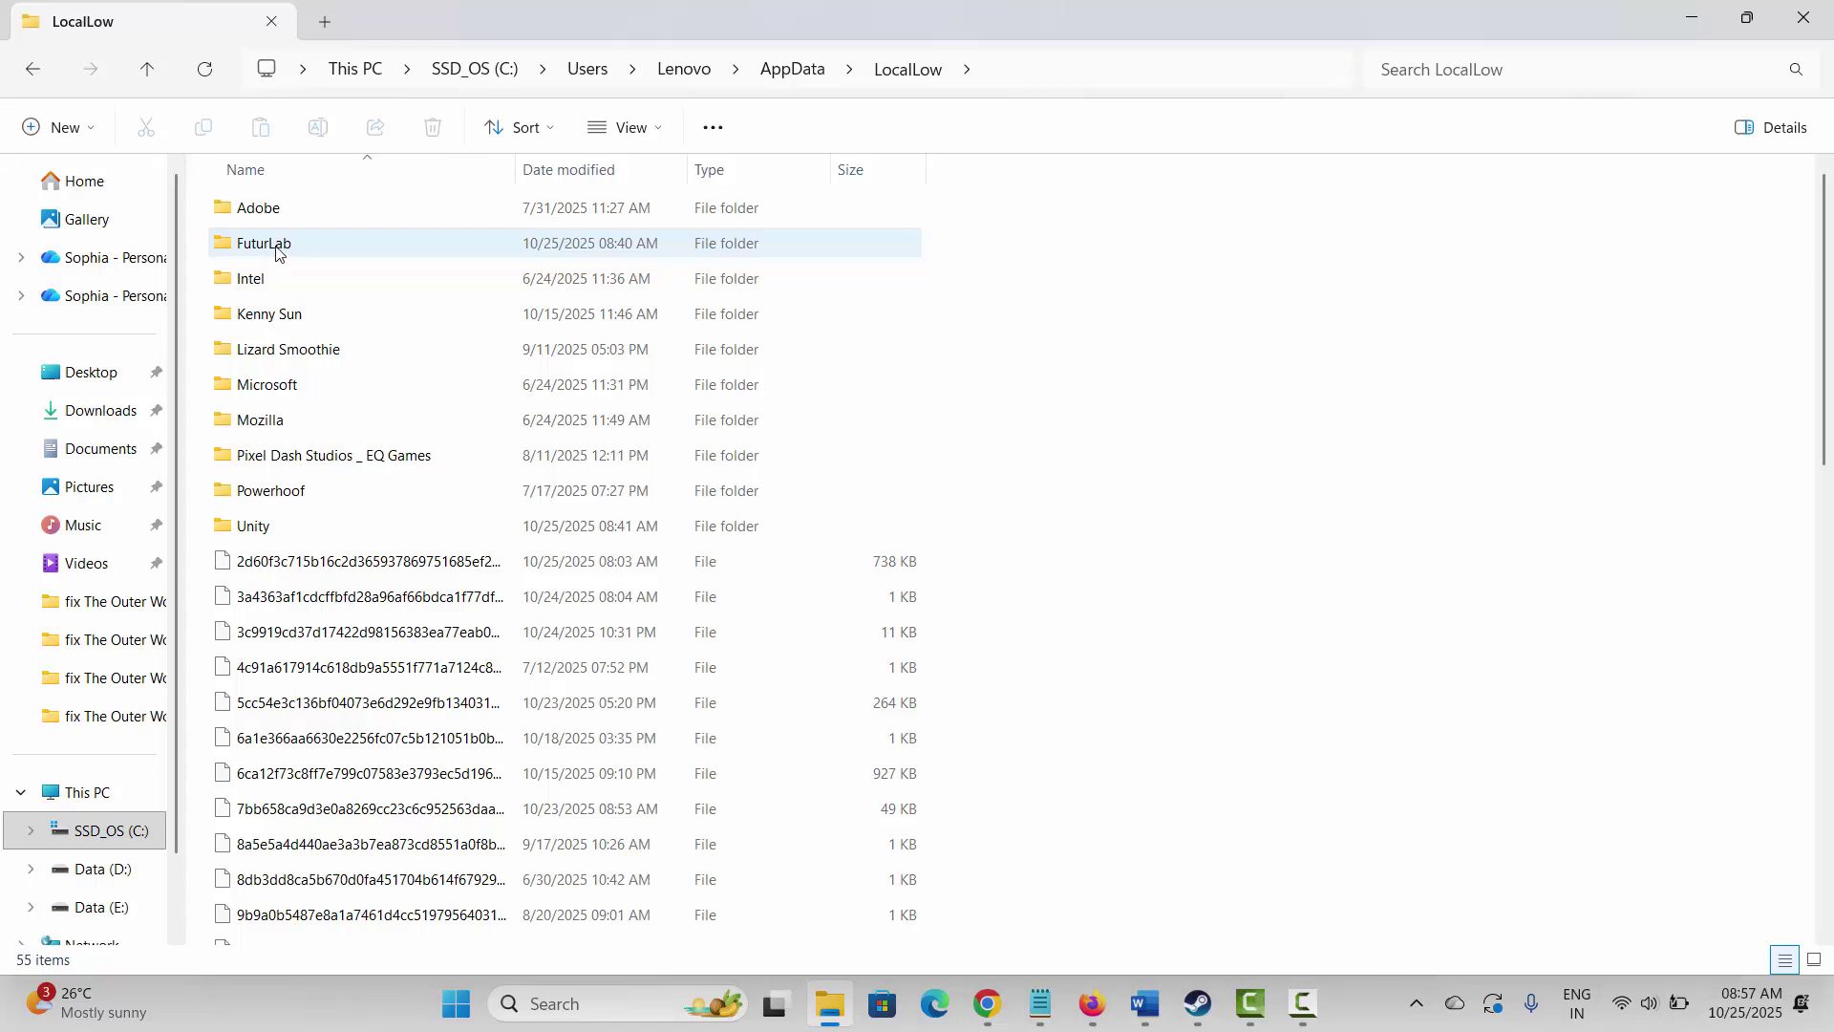
double_click(276, 250)
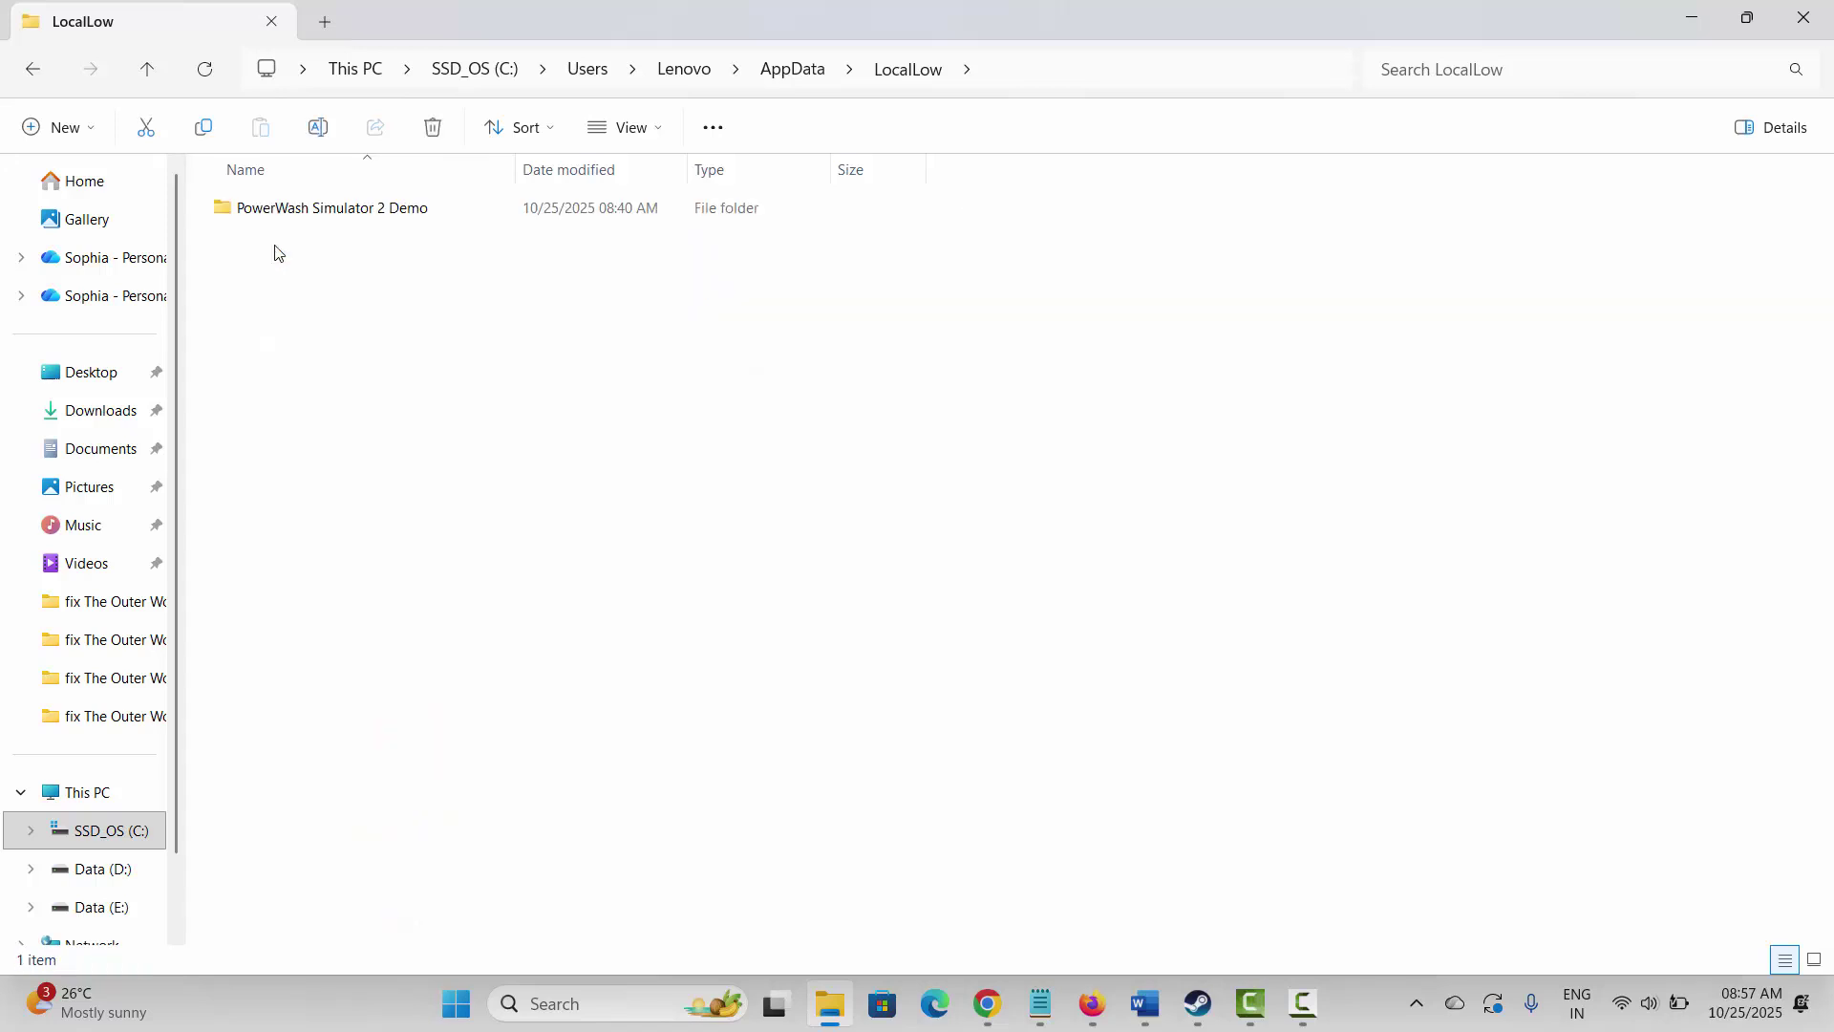
left_click(327, 219)
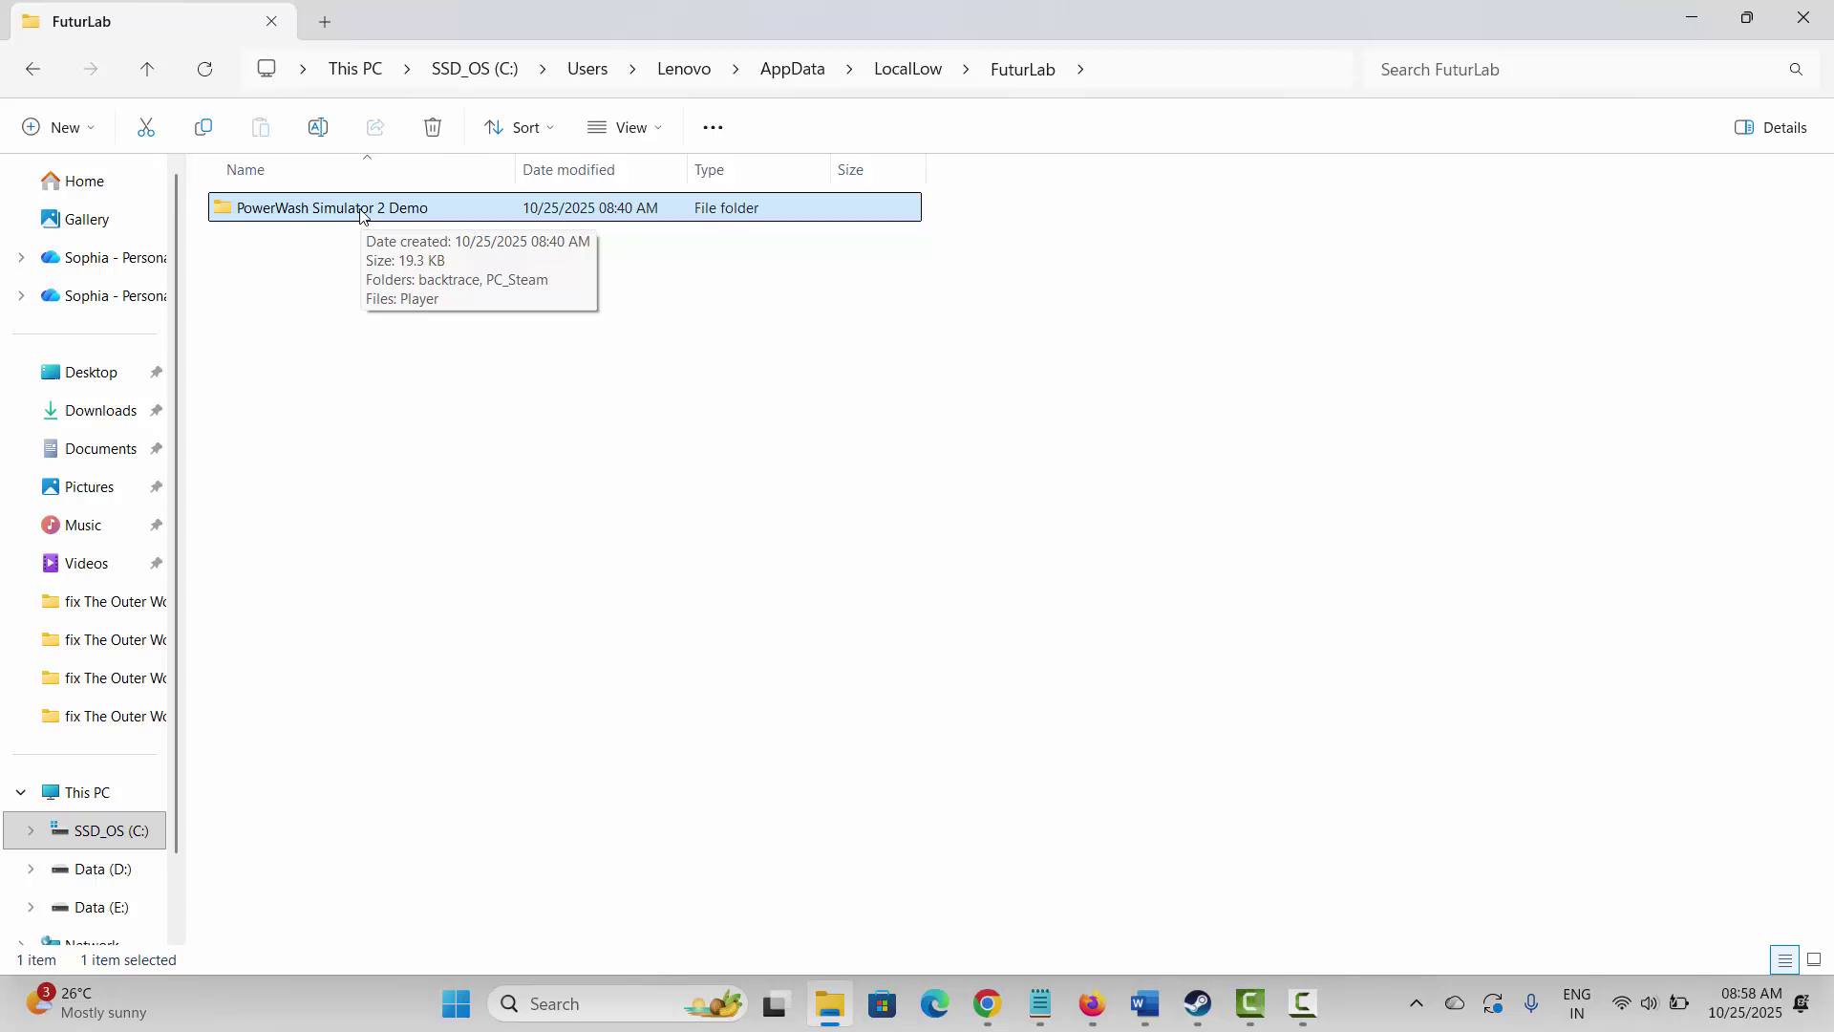
Step: Bring up the save folder's Delete option, dismiss it without deleting, and toggle Steam away
right_click(360, 214)
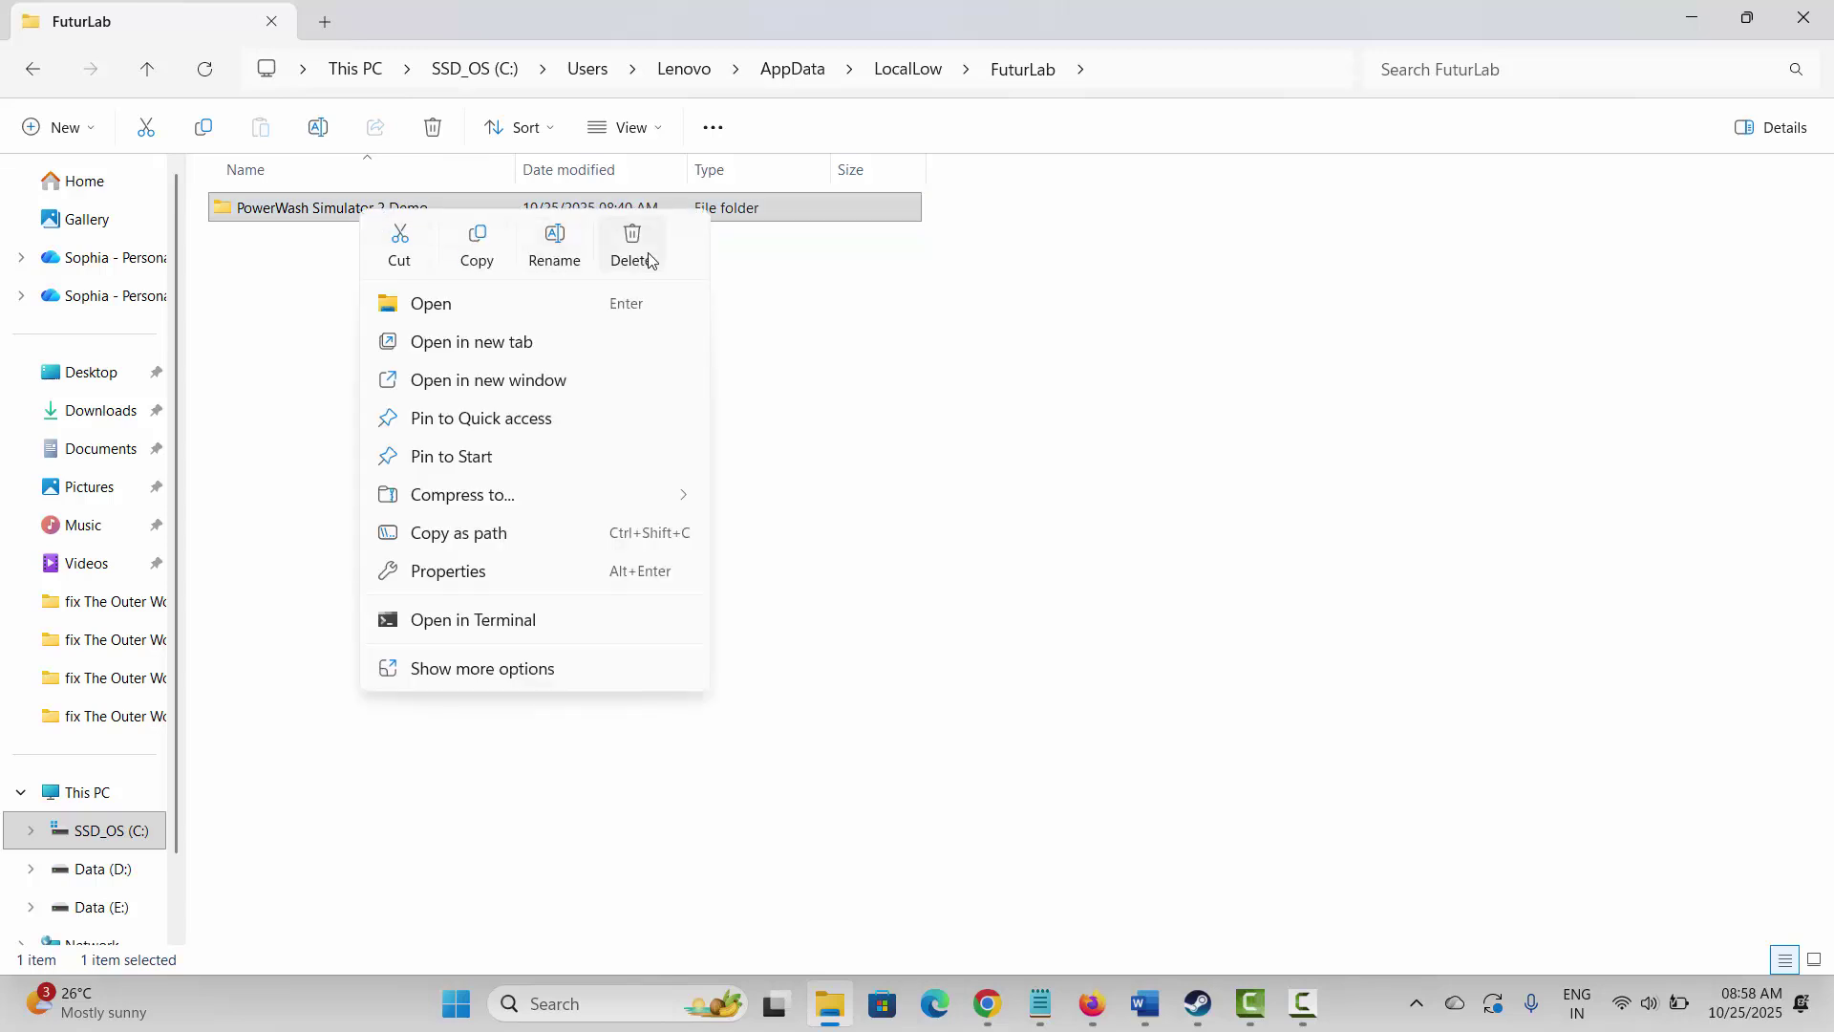
left_click(857, 340)
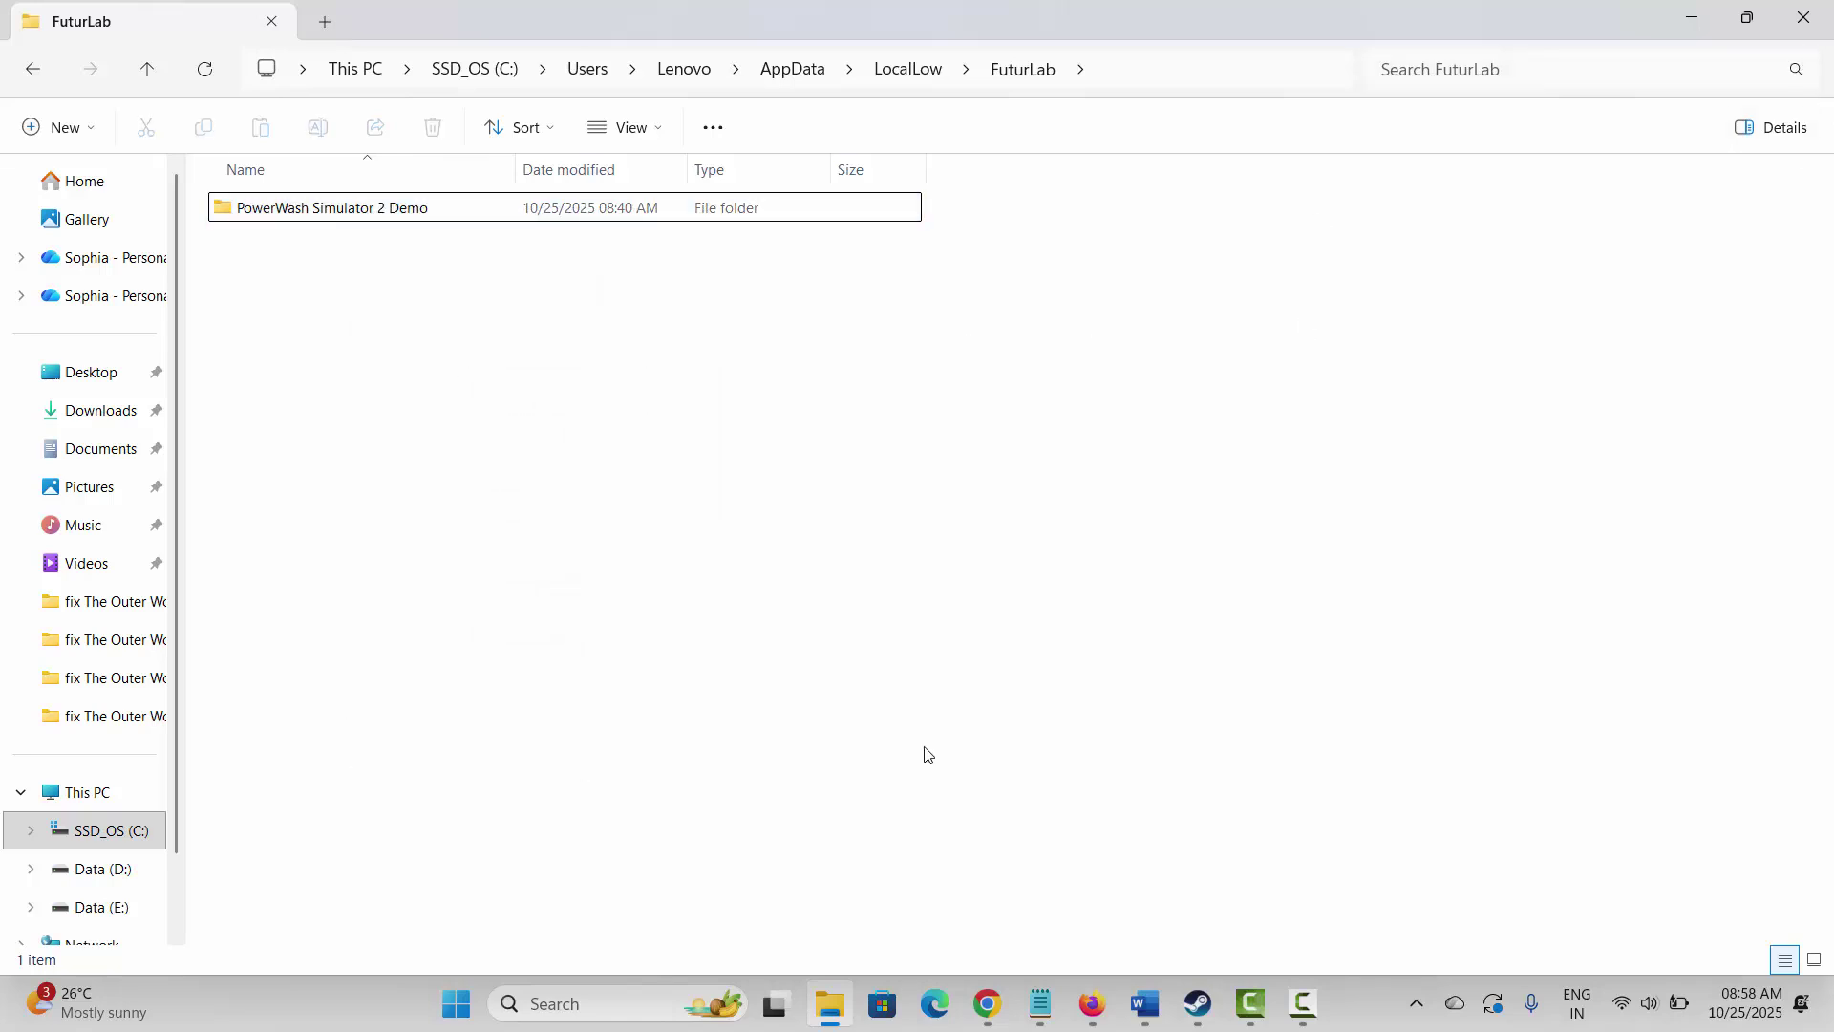
left_click(1200, 1003)
left_click(1200, 1003)
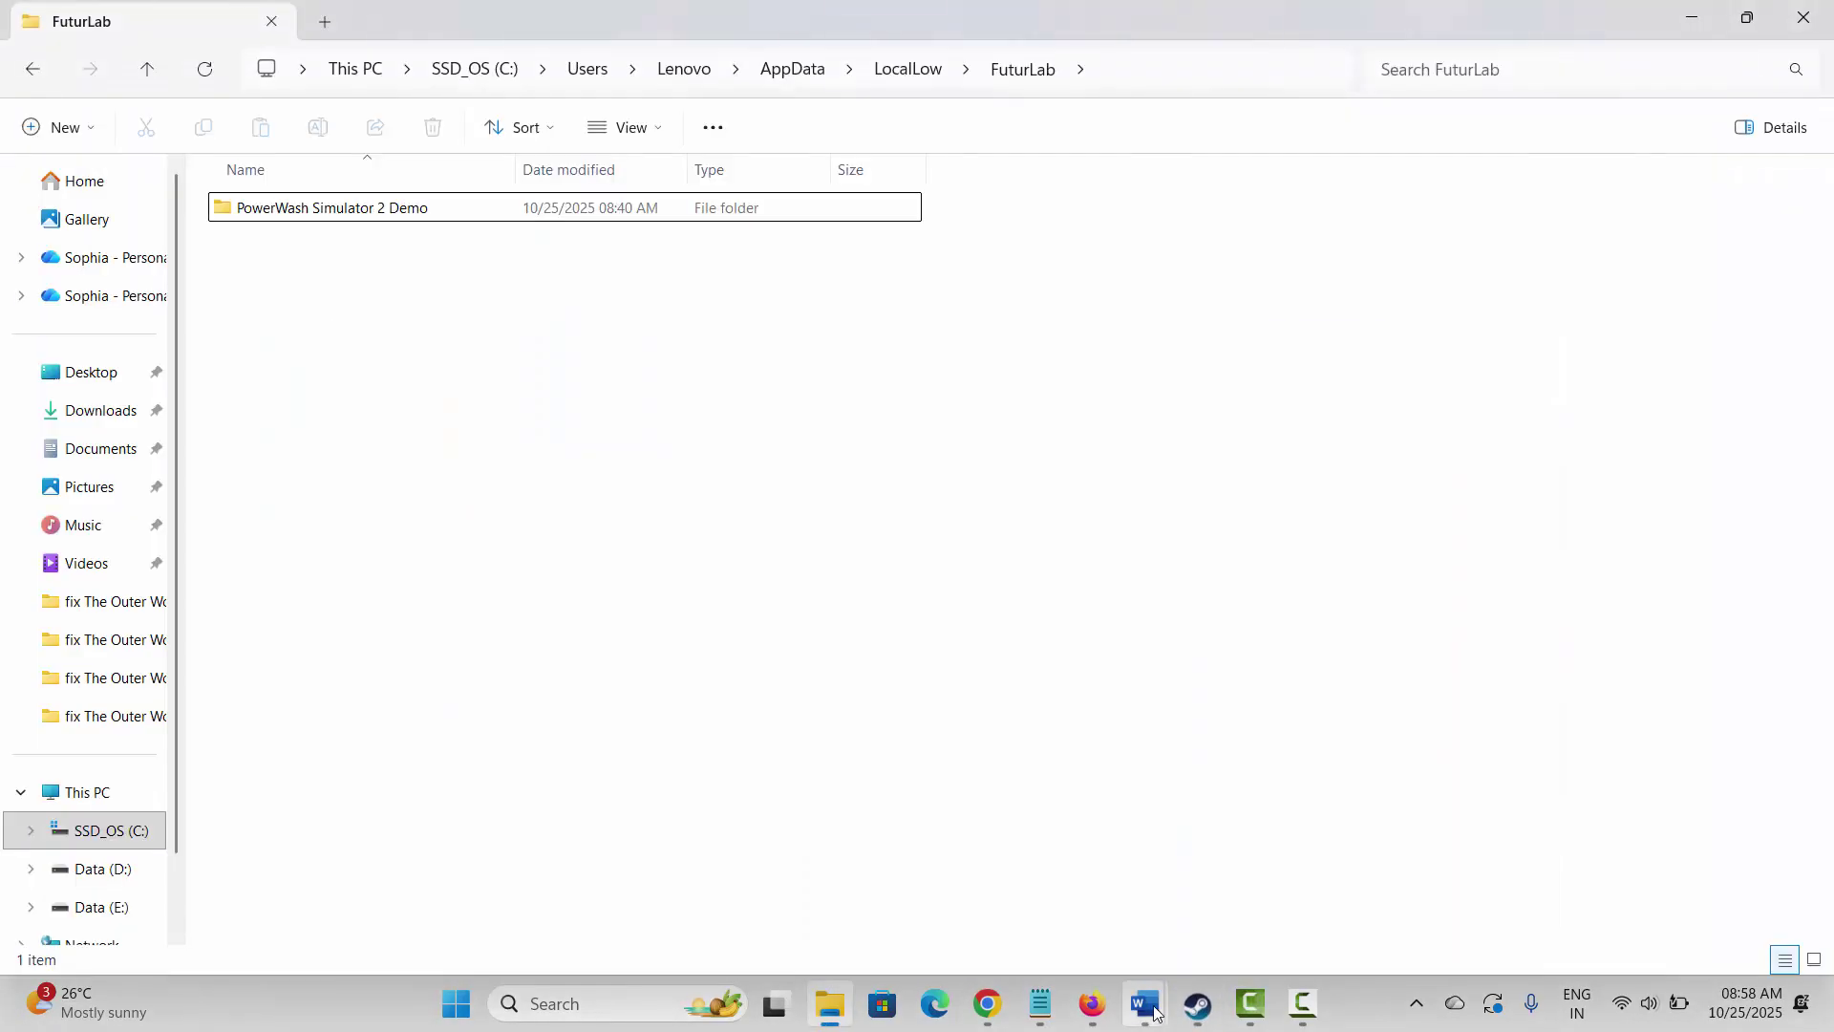
Step: Return to the Word guide and start a blank line under the Method 5 heading
mouse_move(1154, 983)
left_click(1106, 874)
scroll(388, 589, "down", 3)
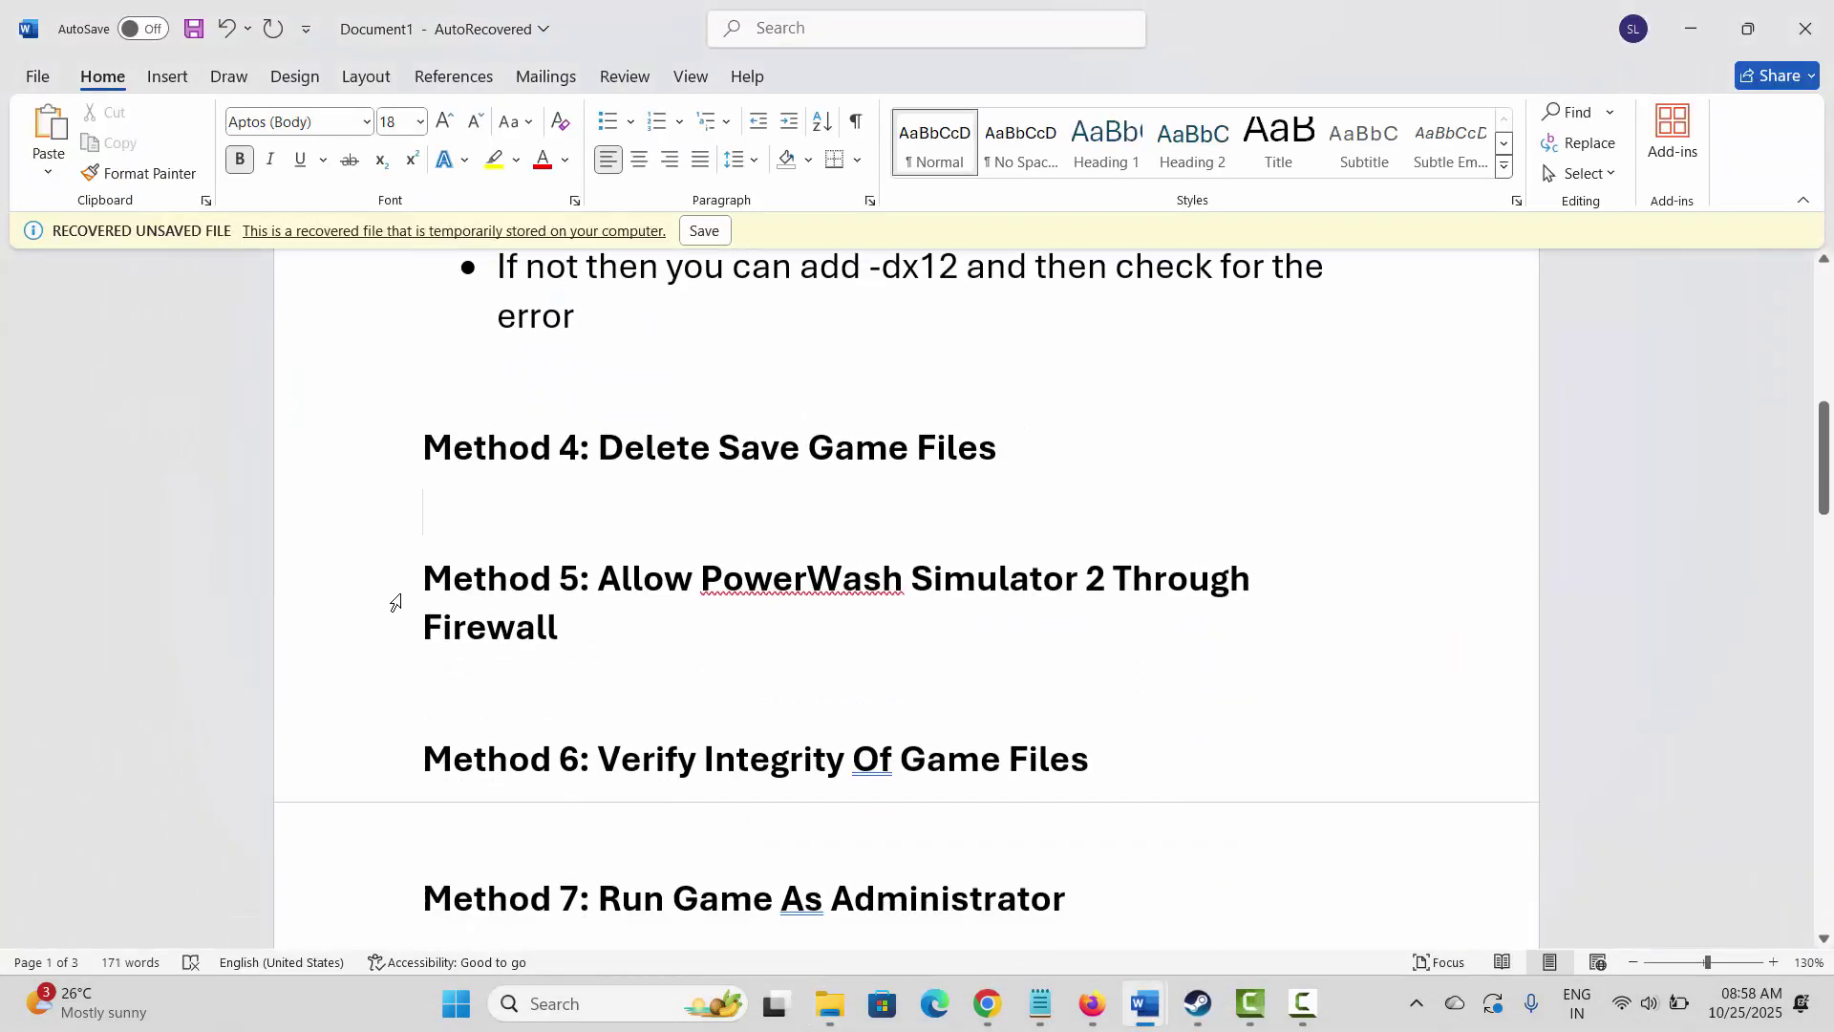
left_click_drag(396, 597, 679, 650)
left_click(683, 664)
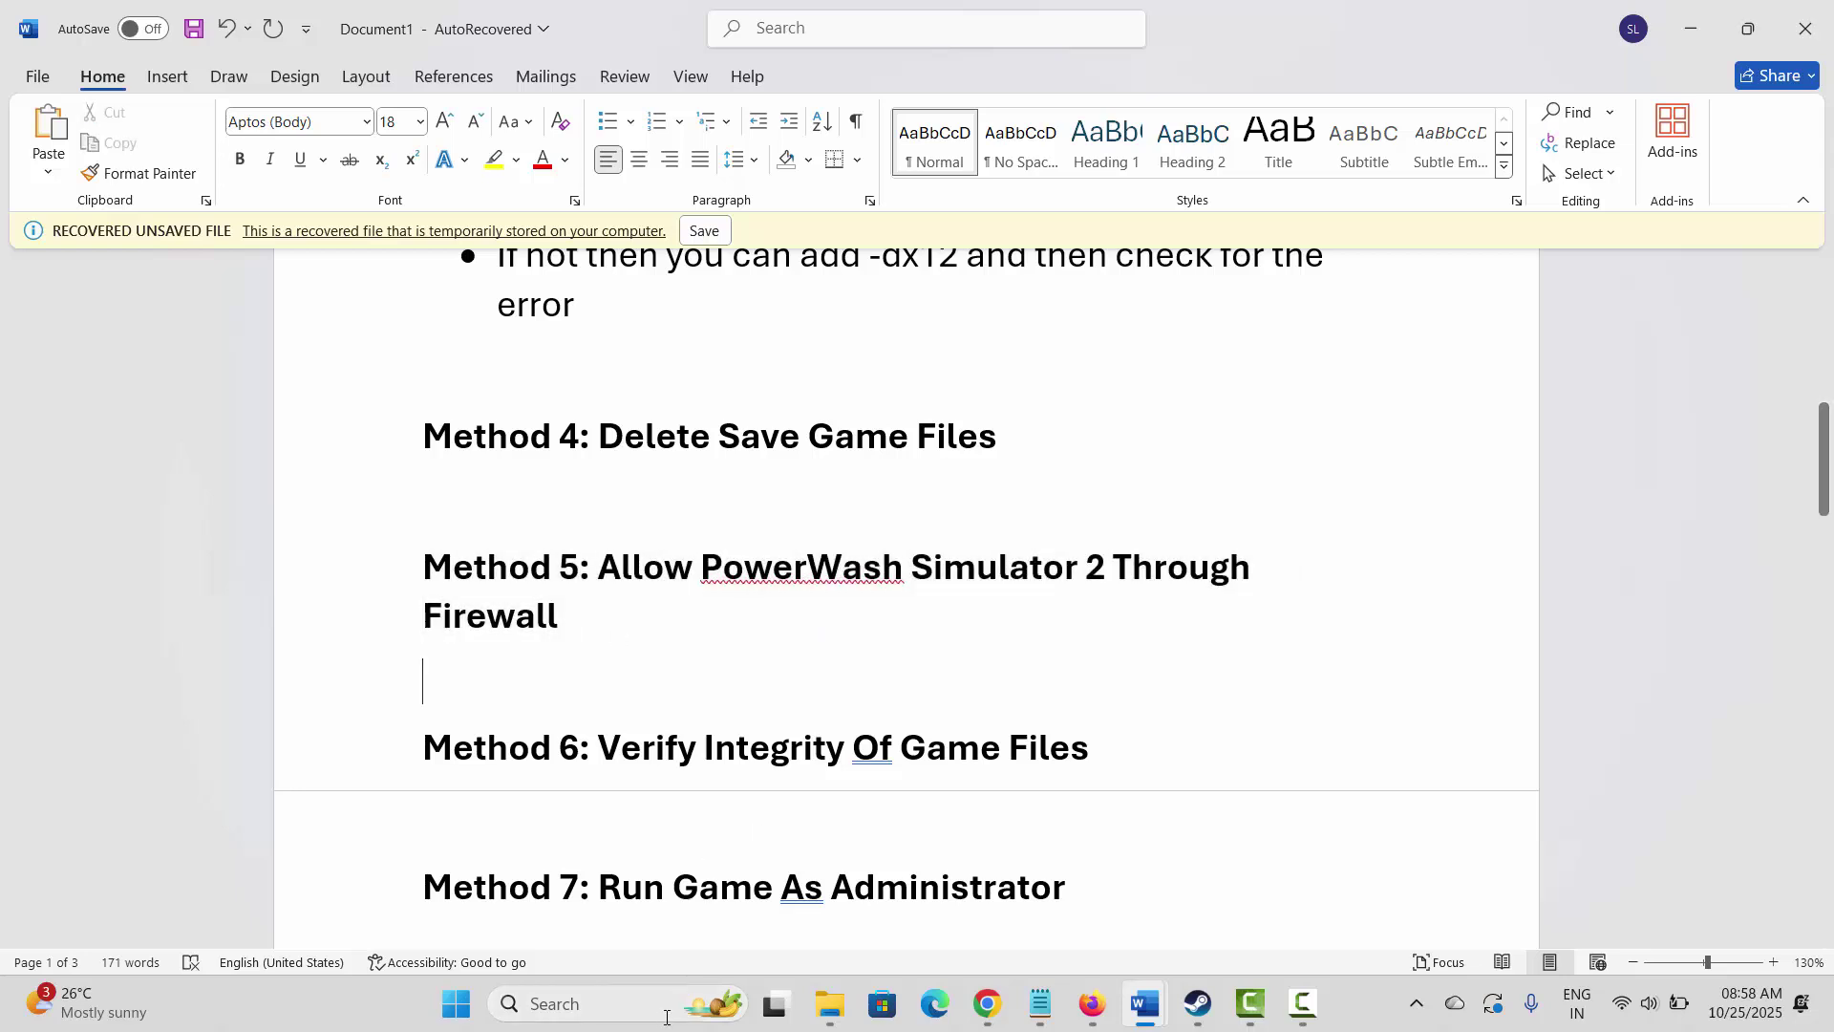
Step: Open Windows Security's Allow an app through firewall list and unlock it with Change settings
left_click(621, 1003)
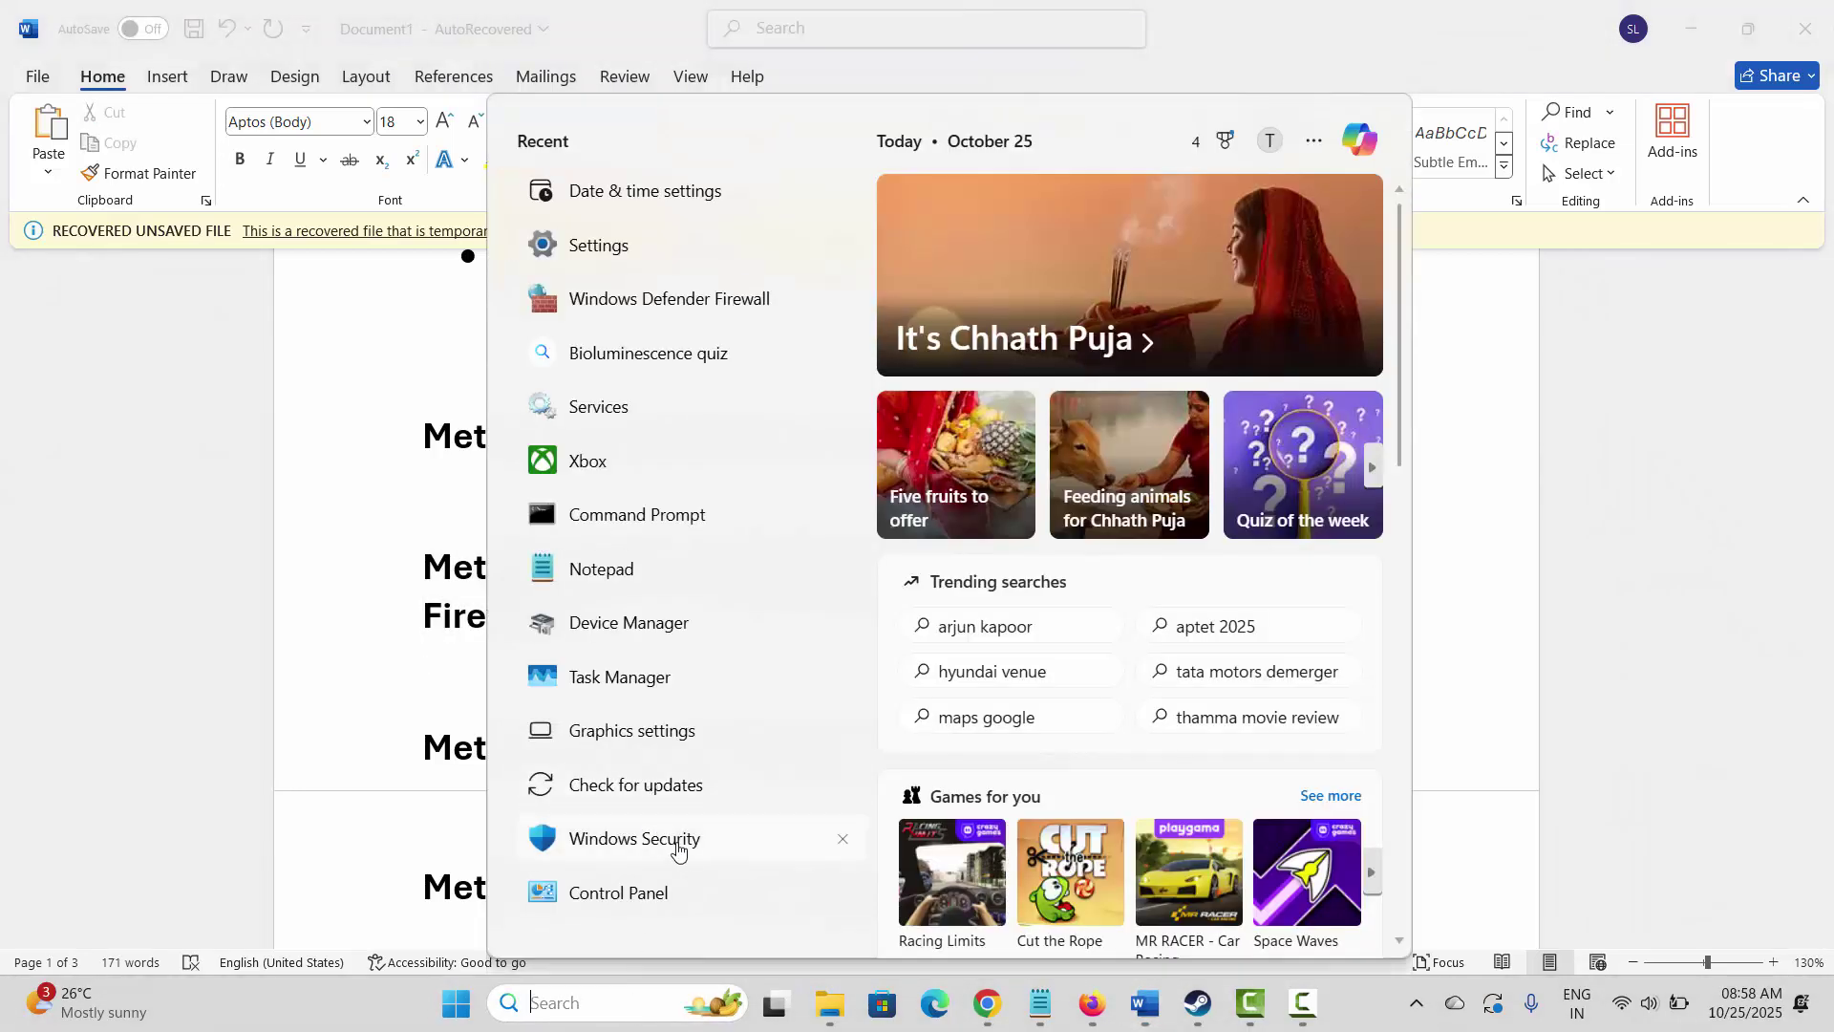
left_click(680, 842)
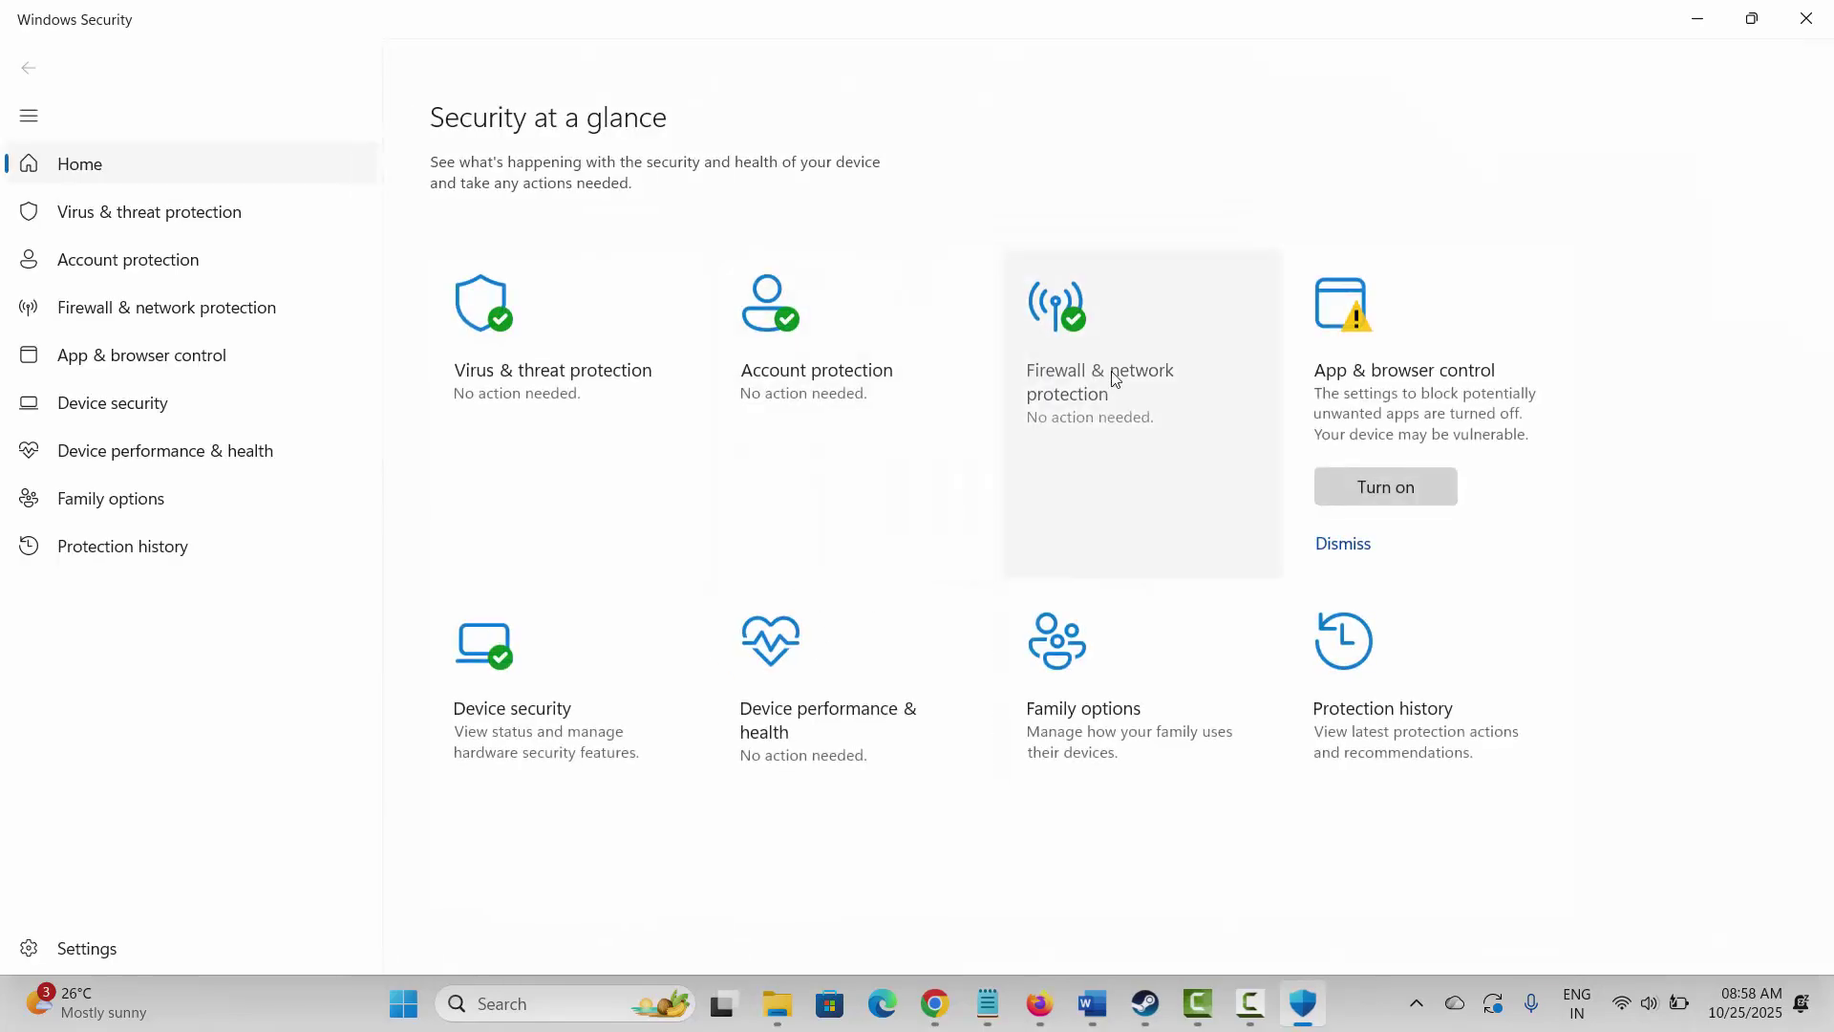
left_click(1118, 380)
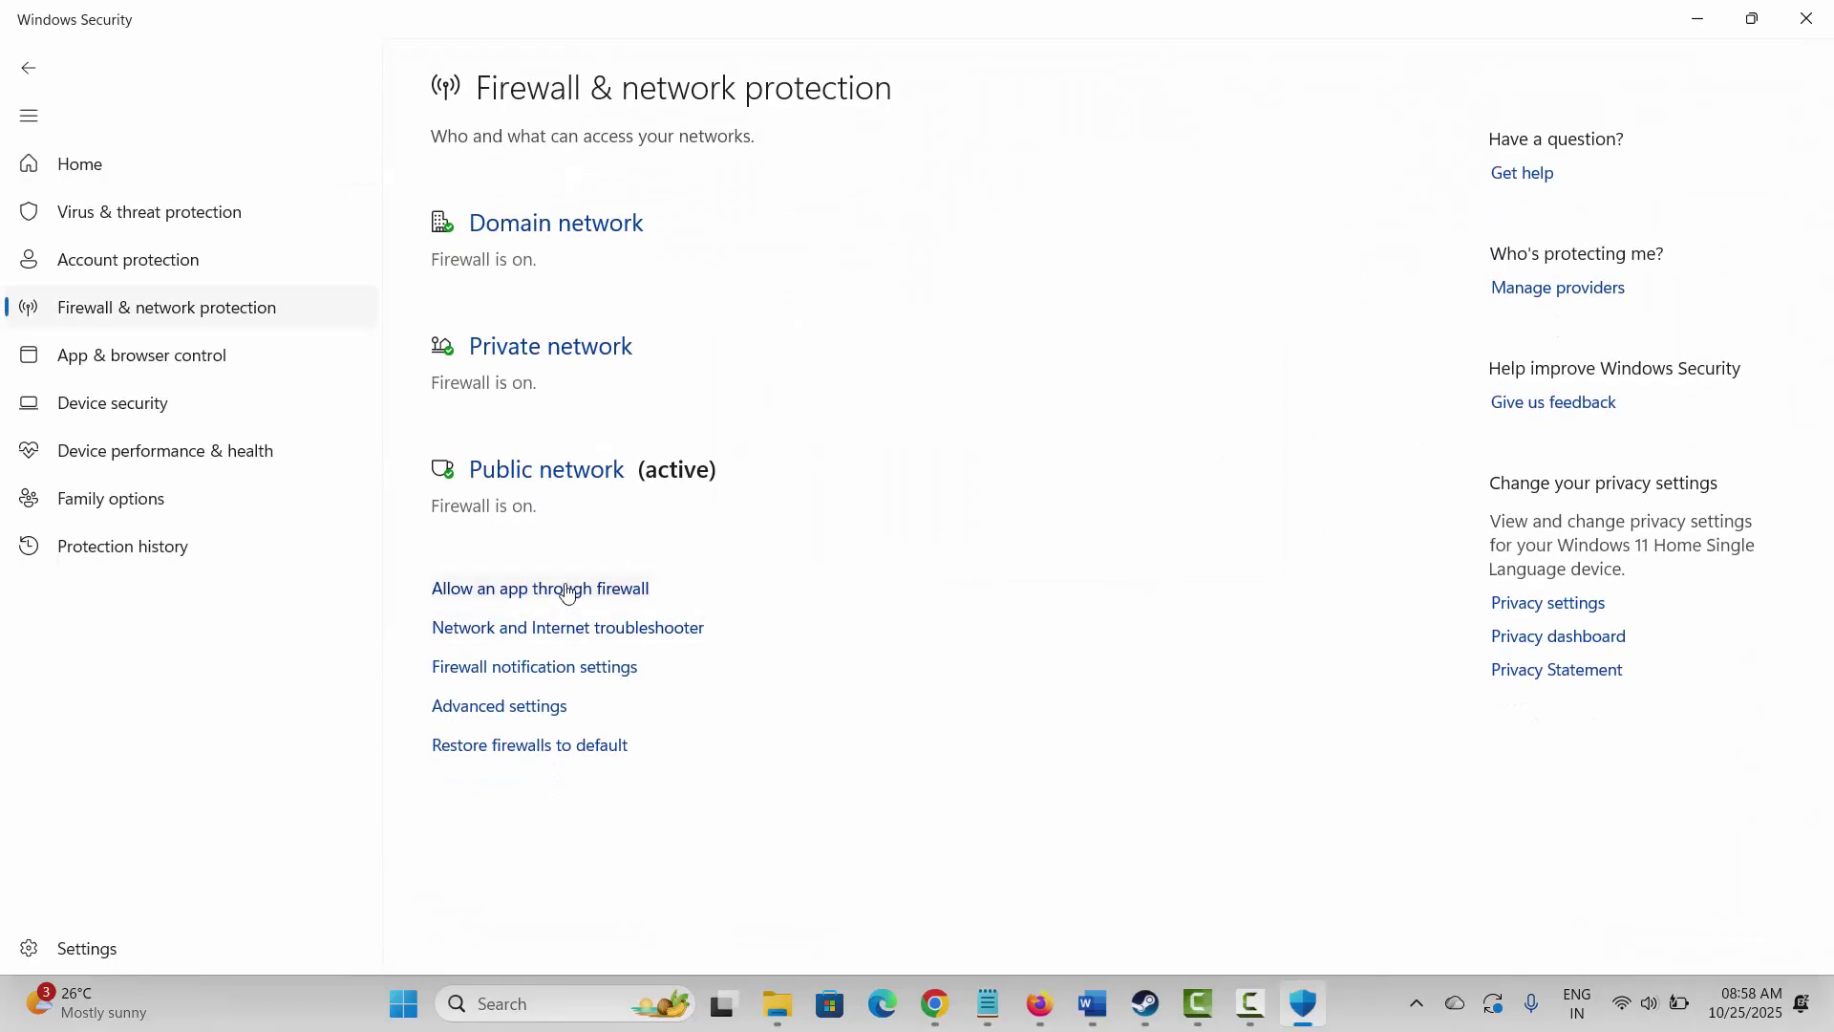
left_click(567, 592)
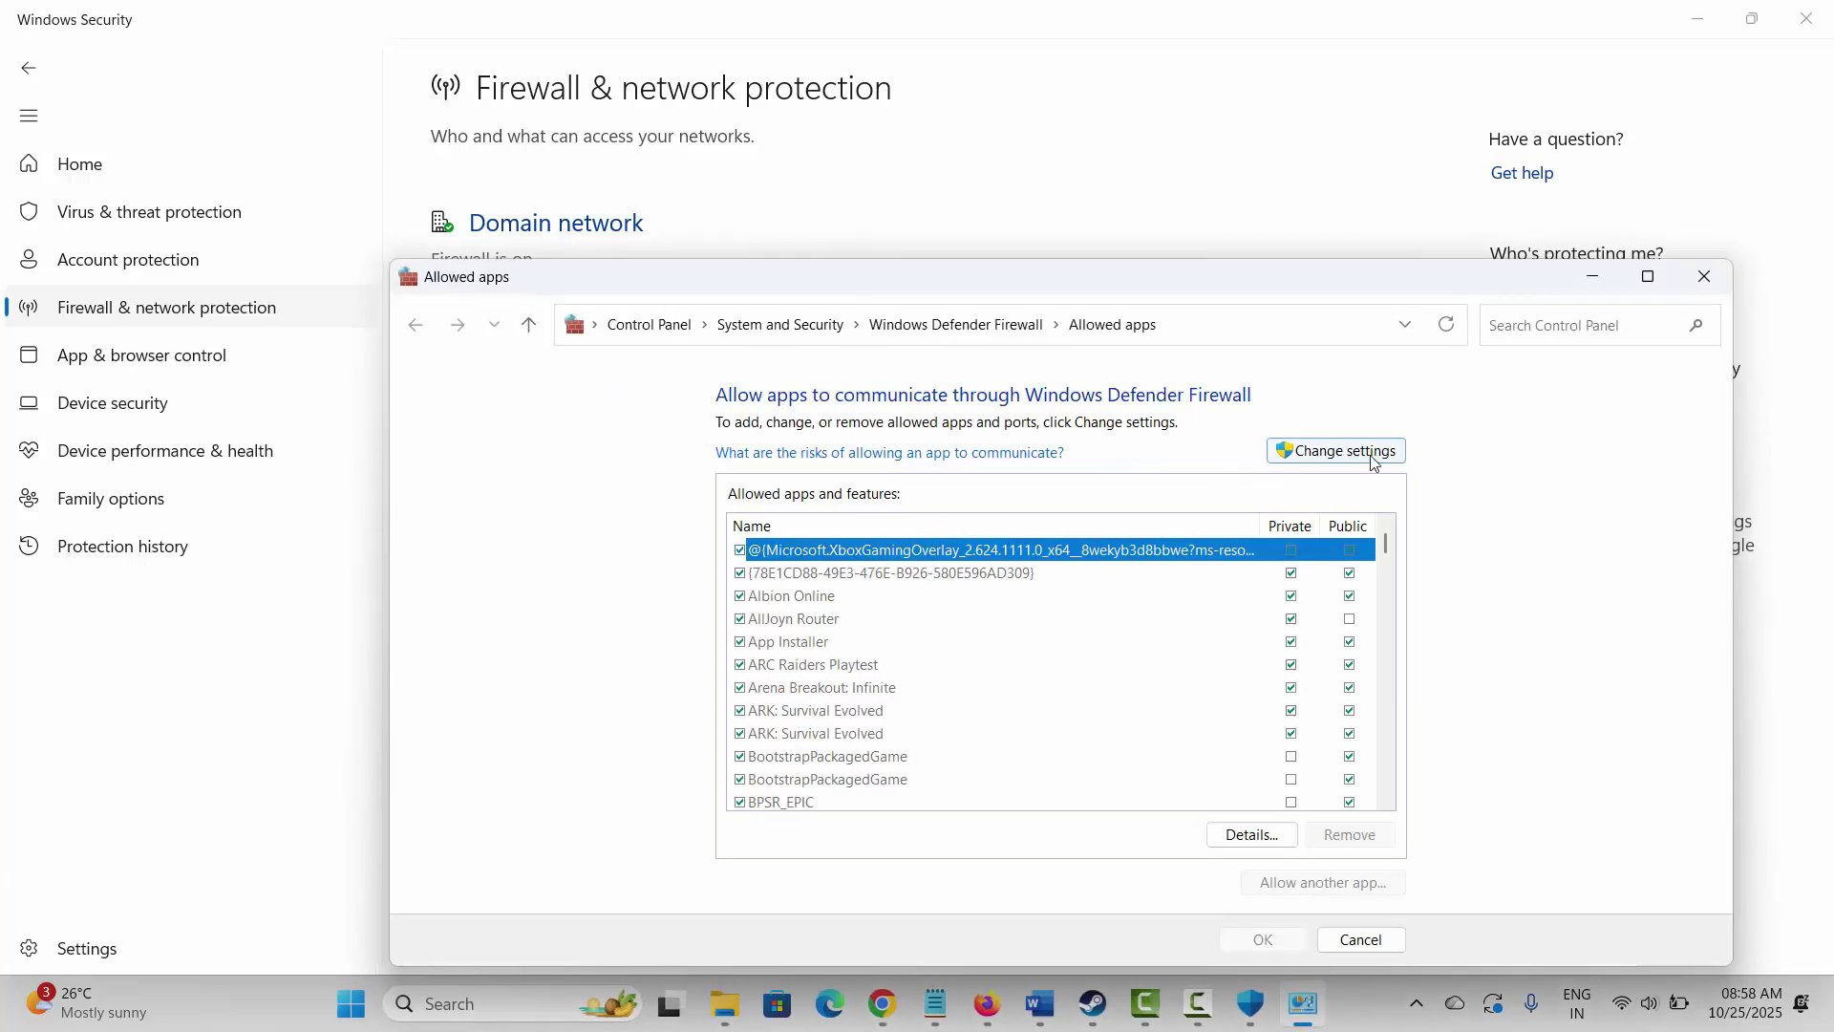
left_click(1373, 460)
Step: Begin adding another app to the firewall list, then cancel the file browse
scroll(910, 731, "down", 12)
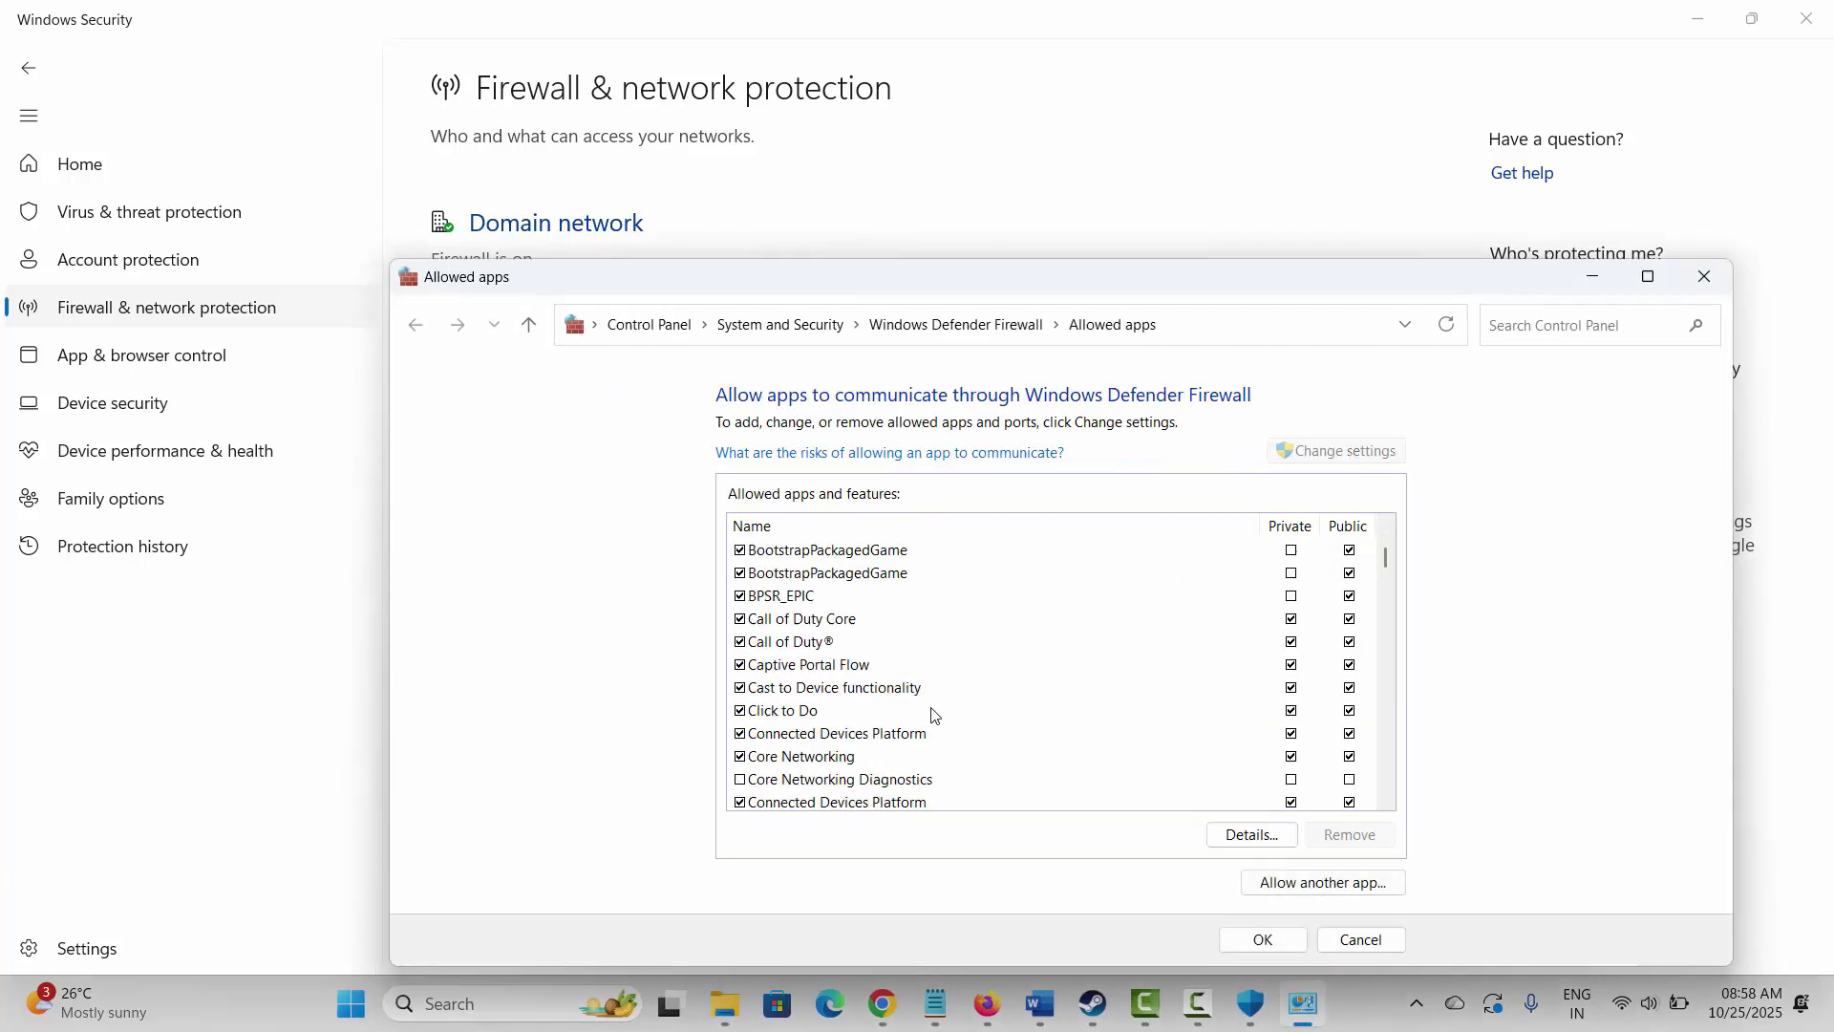
scroll(939, 696, "down", 3)
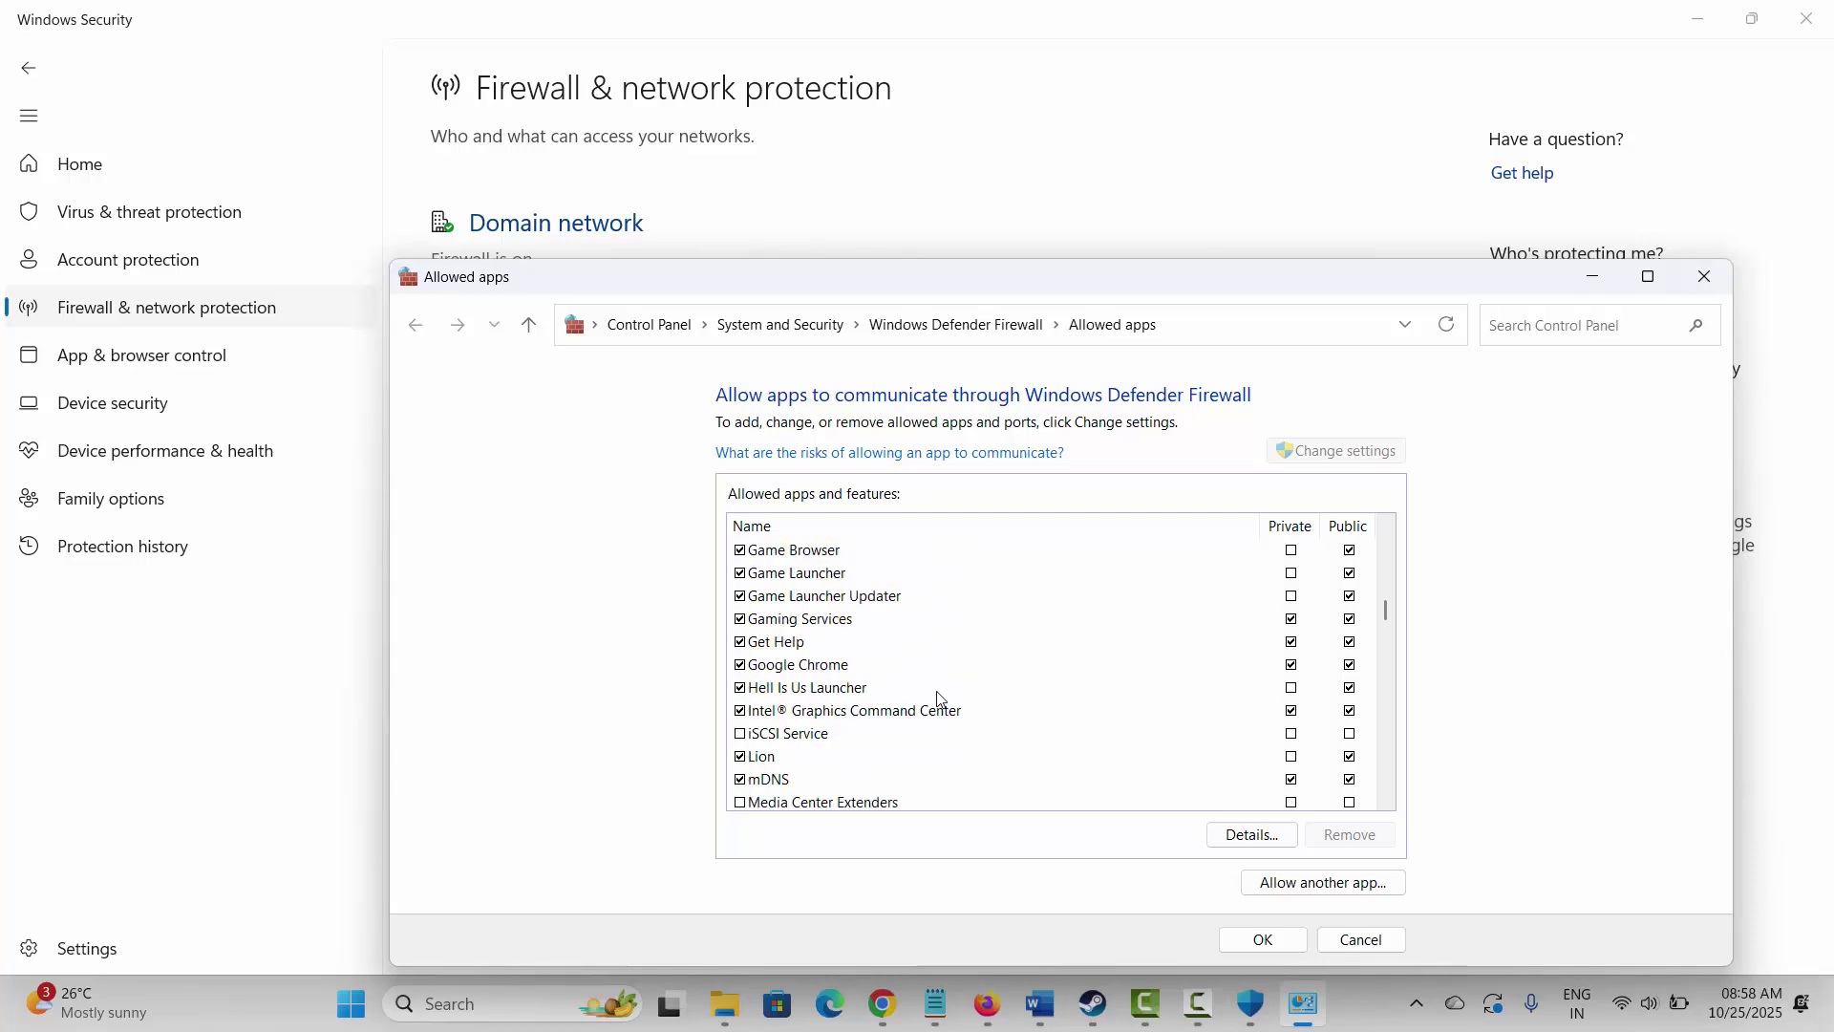
scroll(939, 699, "down", 5)
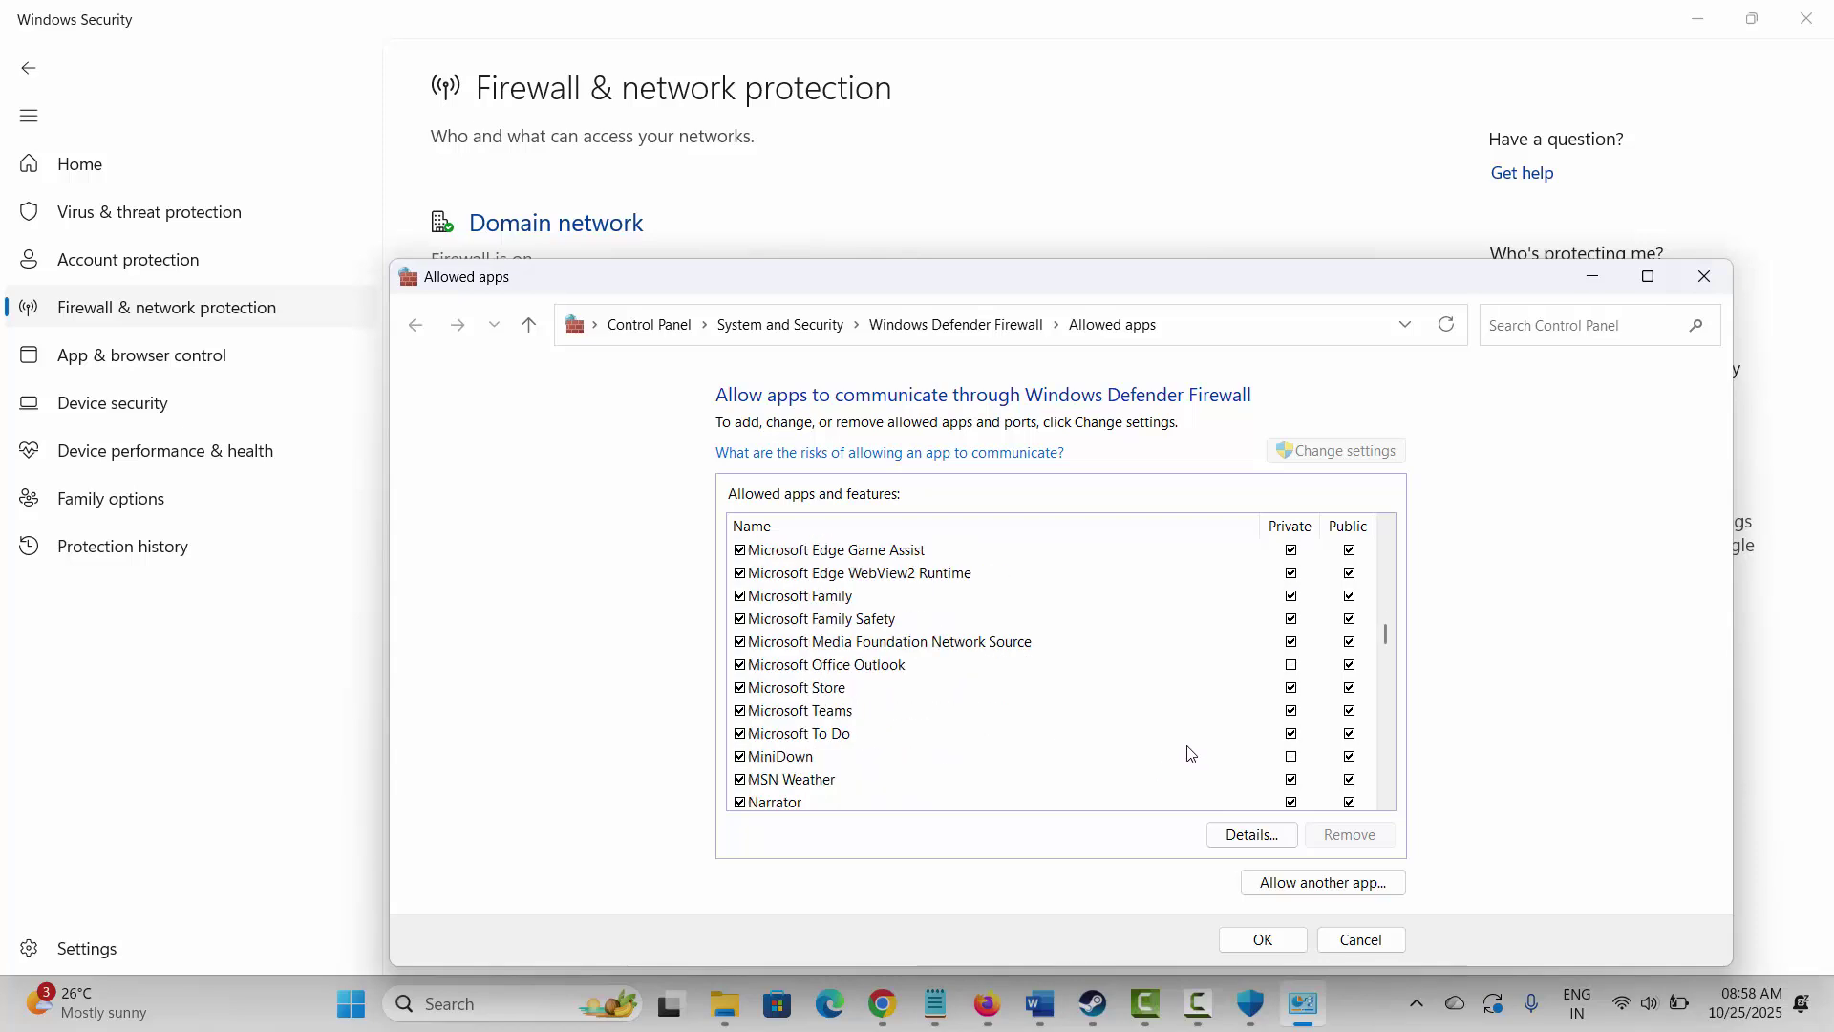
scroll(1077, 734, "down", 2)
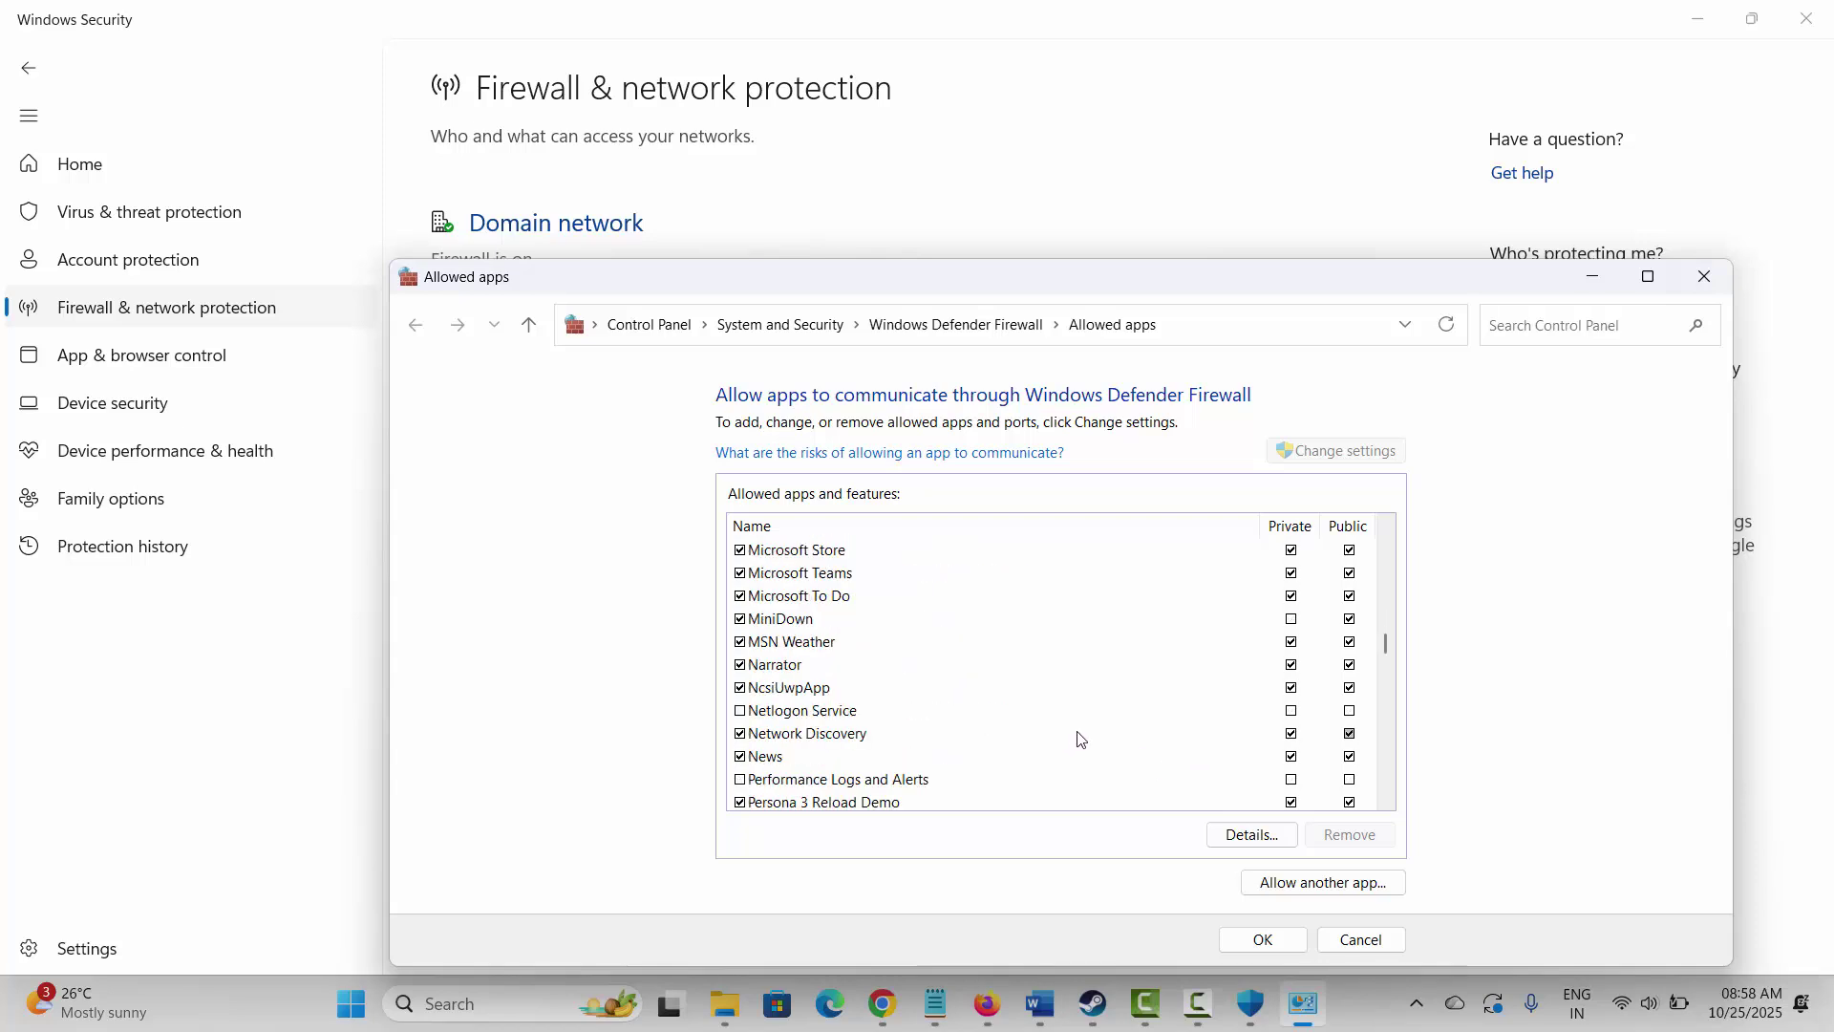
left_click(1320, 888)
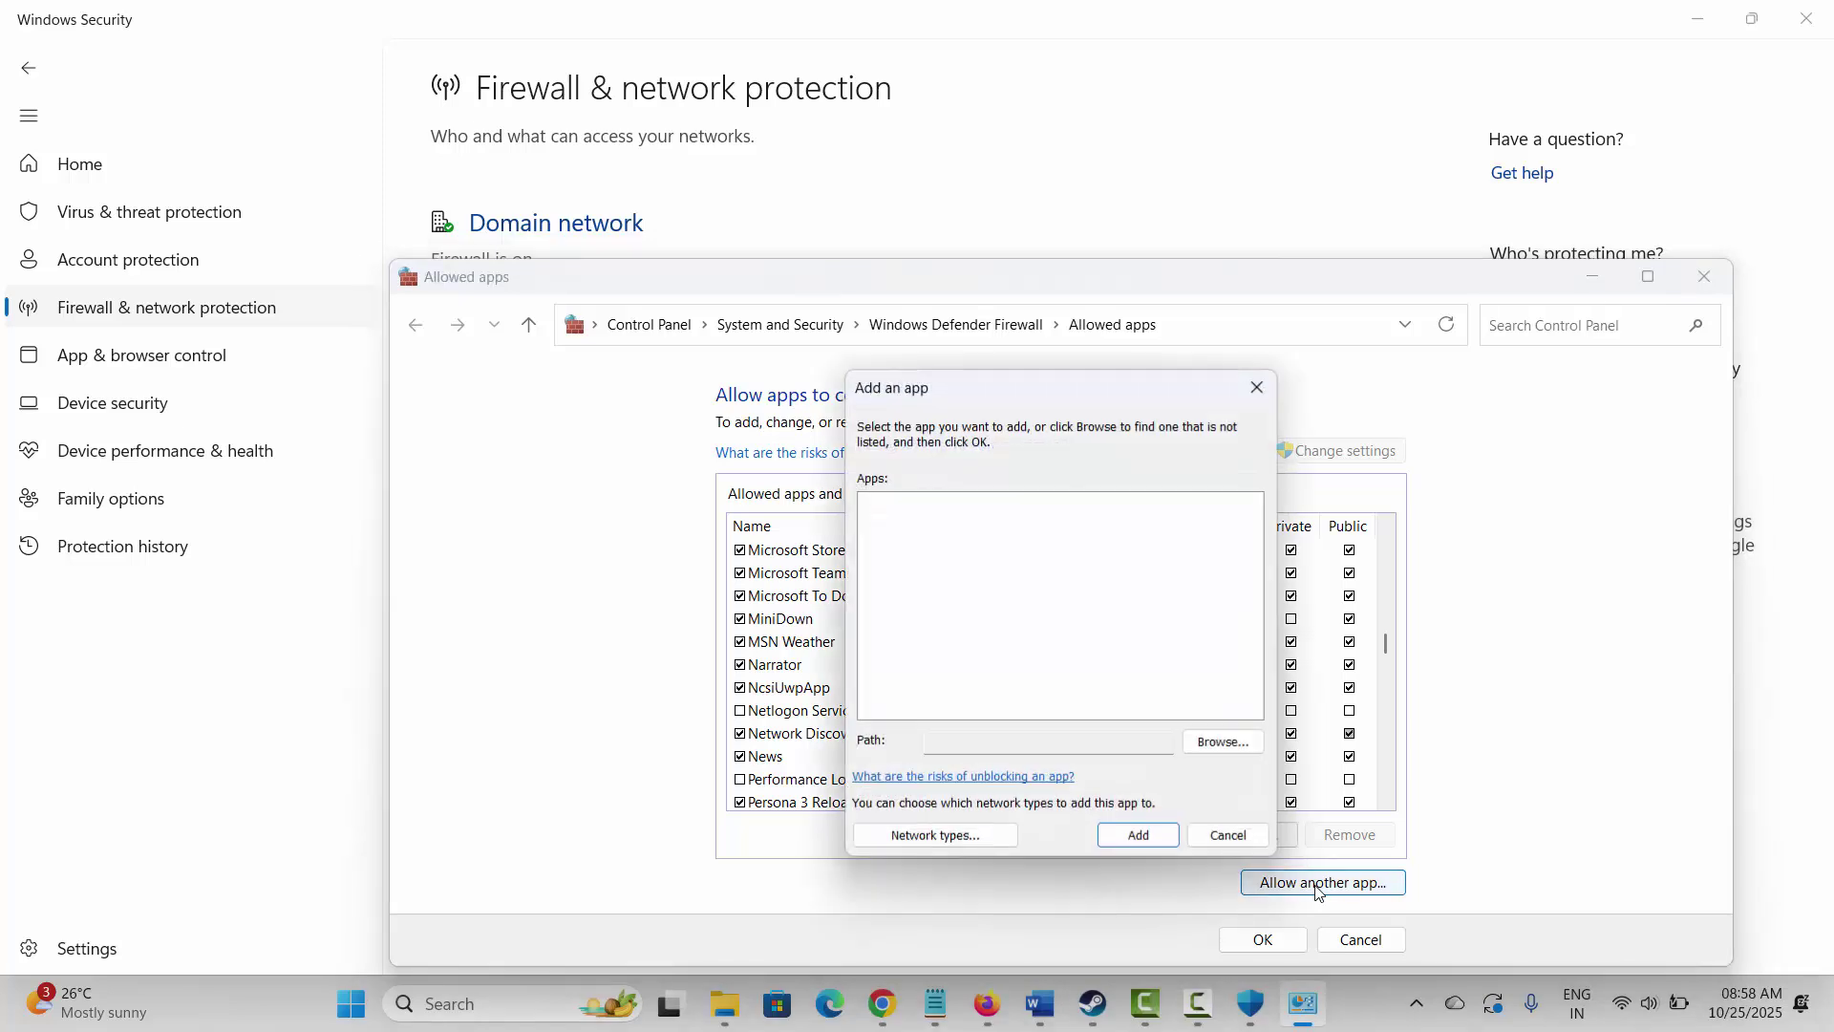
left_click(1227, 747)
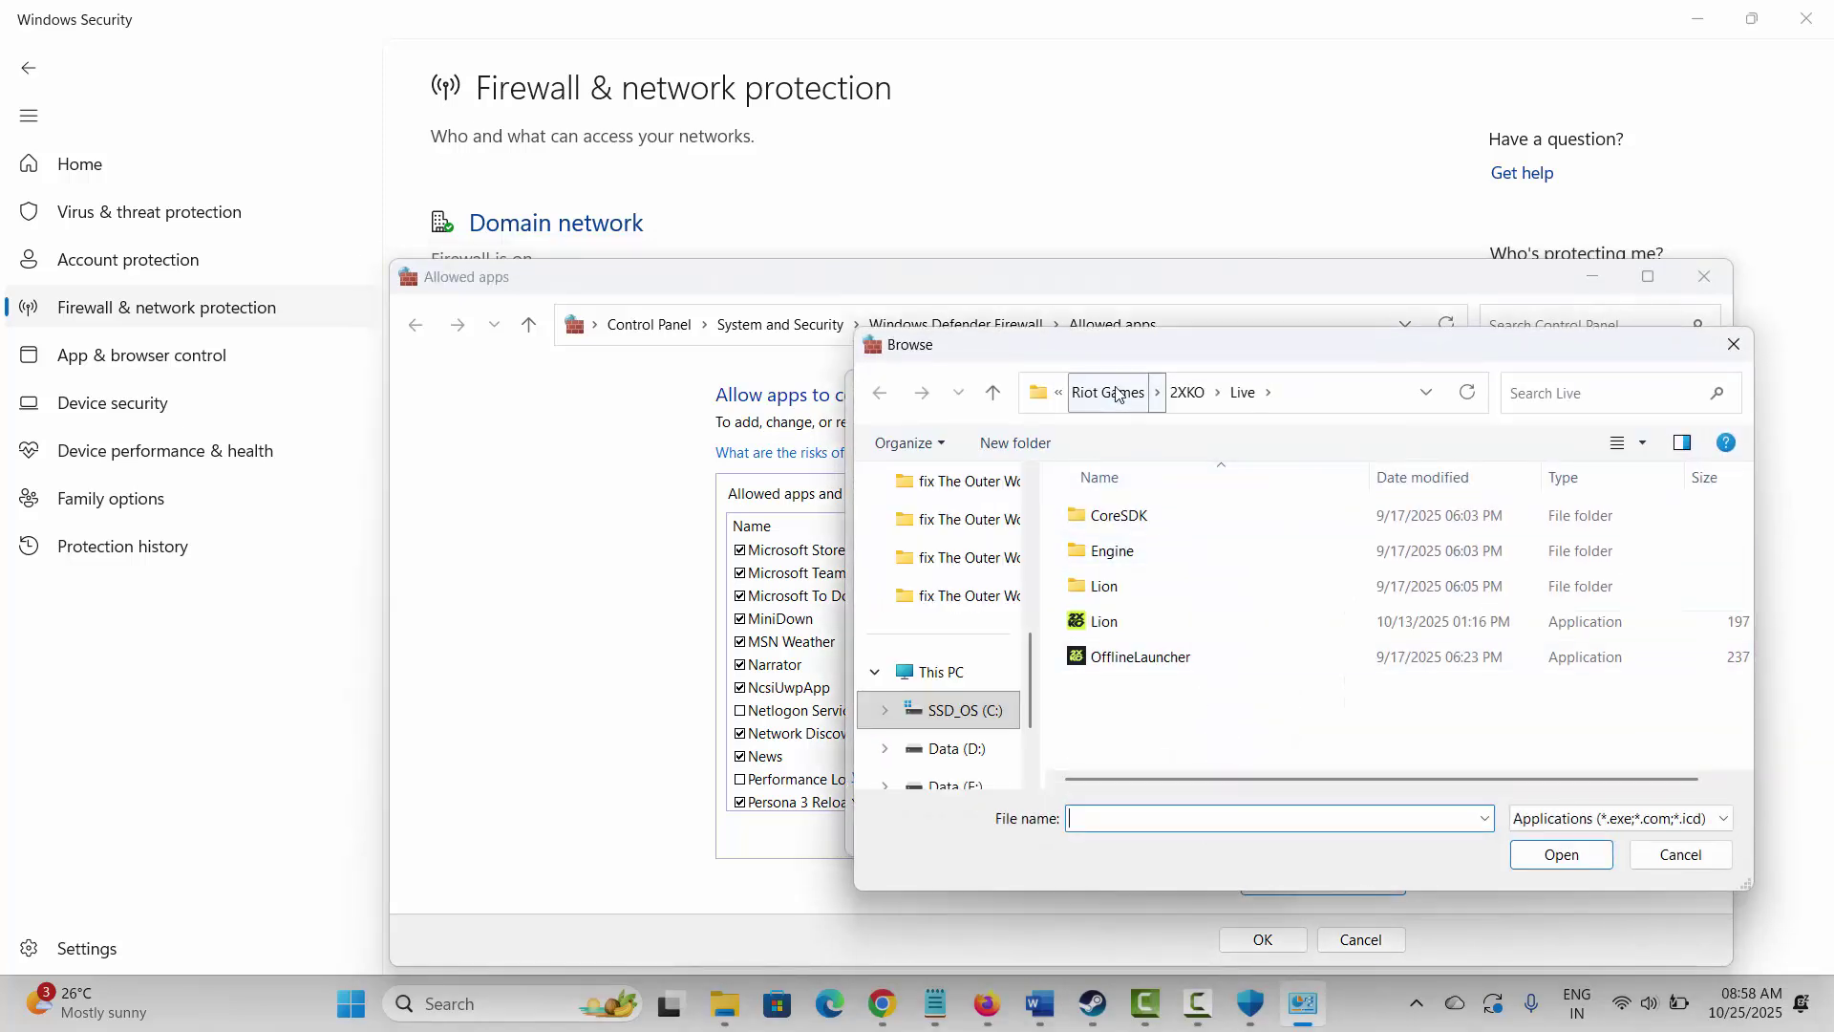
left_click(1680, 853)
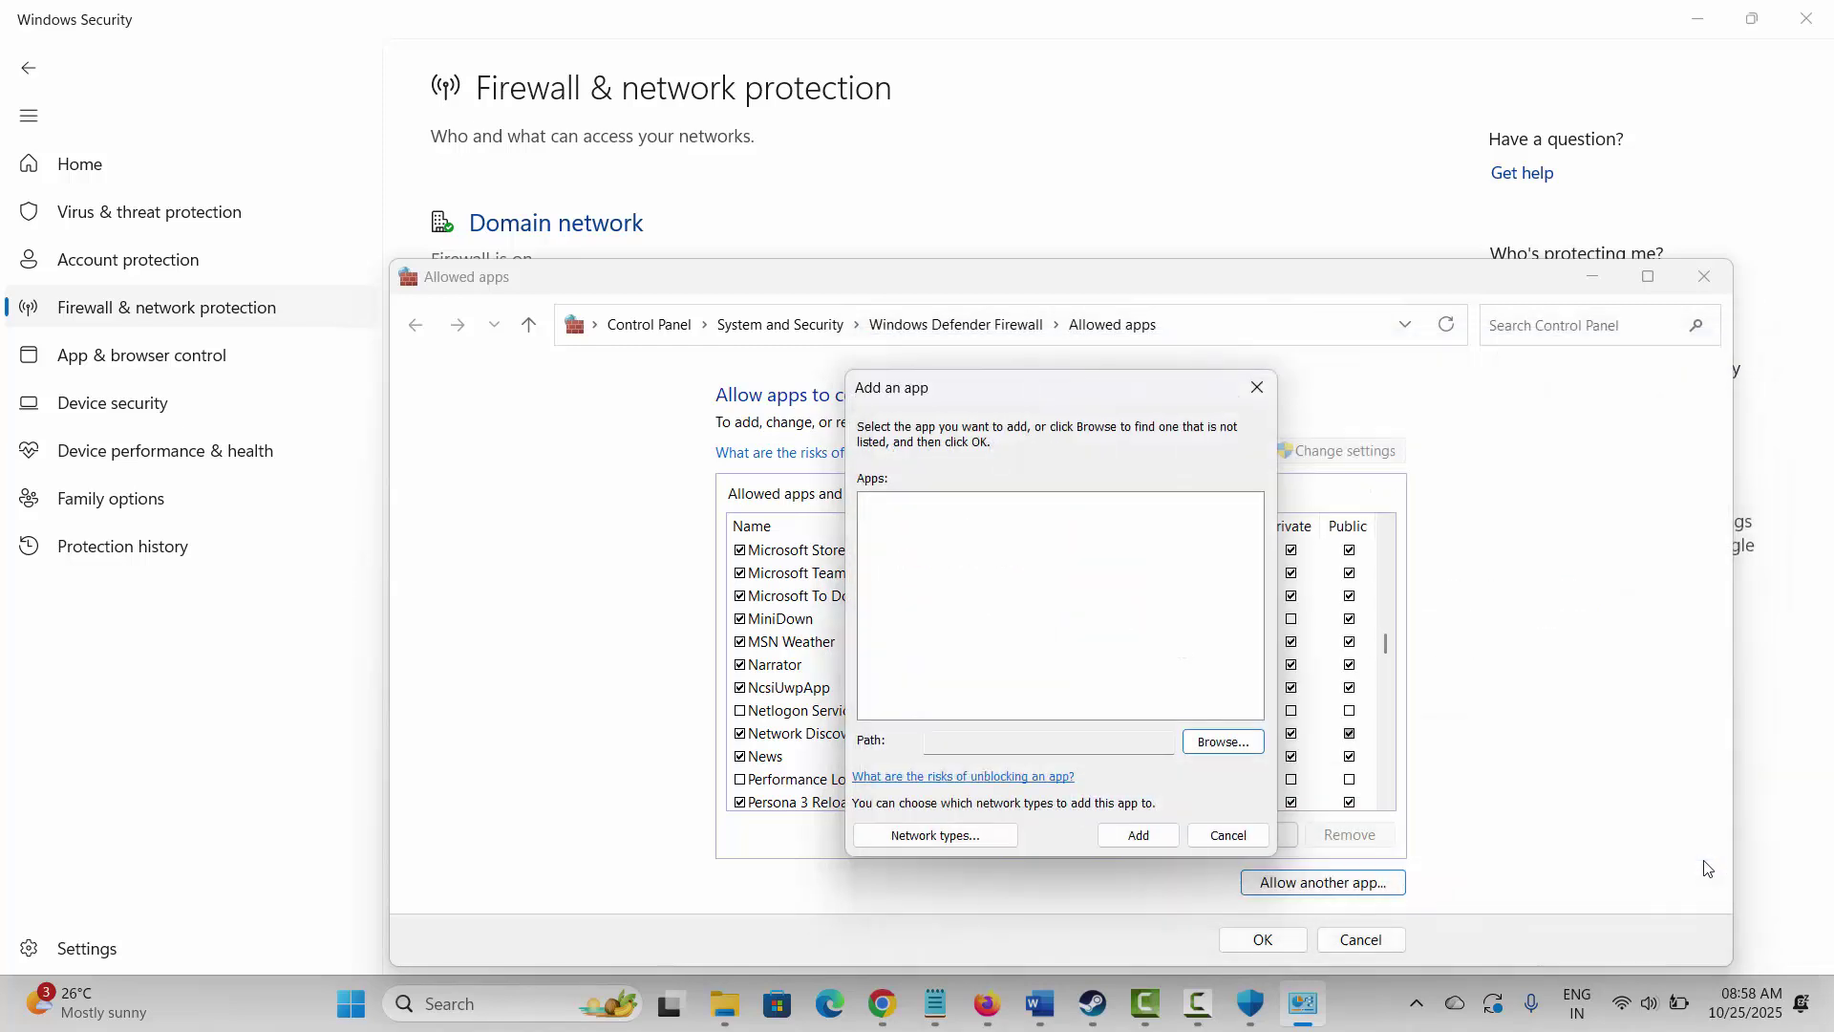
left_click(1227, 832)
Step: Allow PowerWash Simulator 2 Demo on private and public networks and confirm with OK
scroll(884, 732, "down", 2)
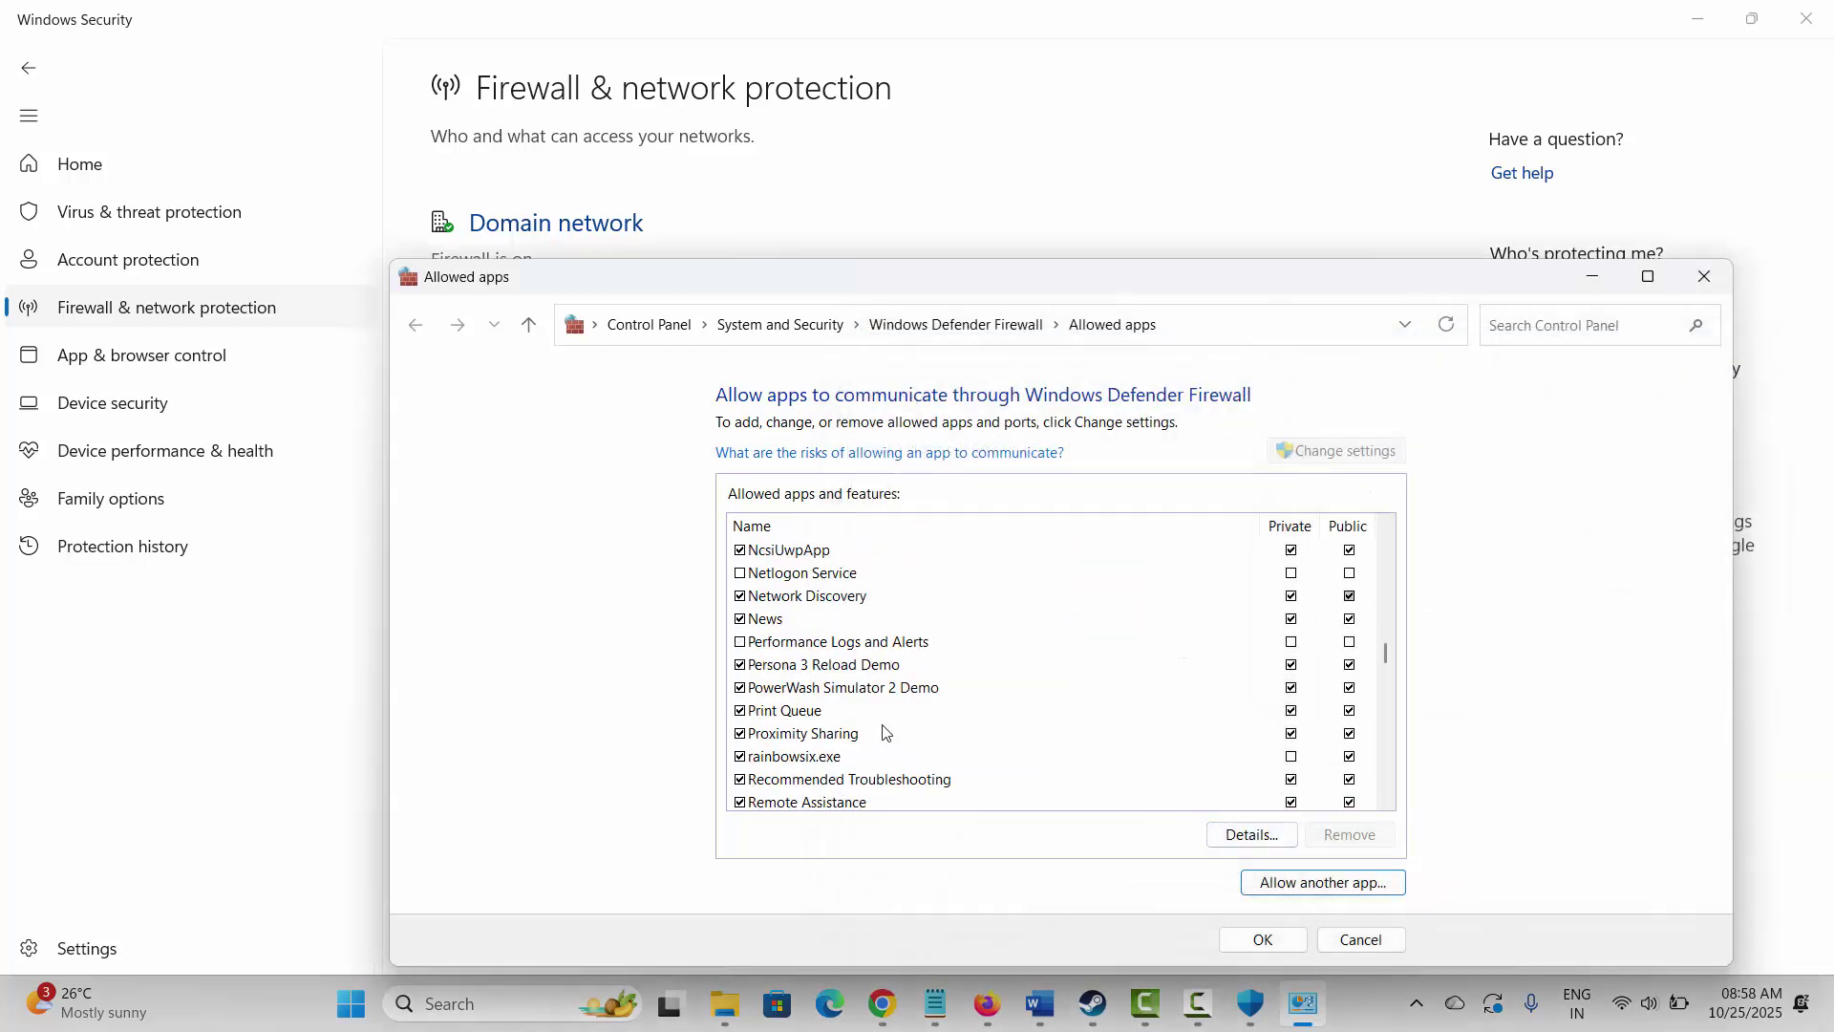
left_click(871, 688)
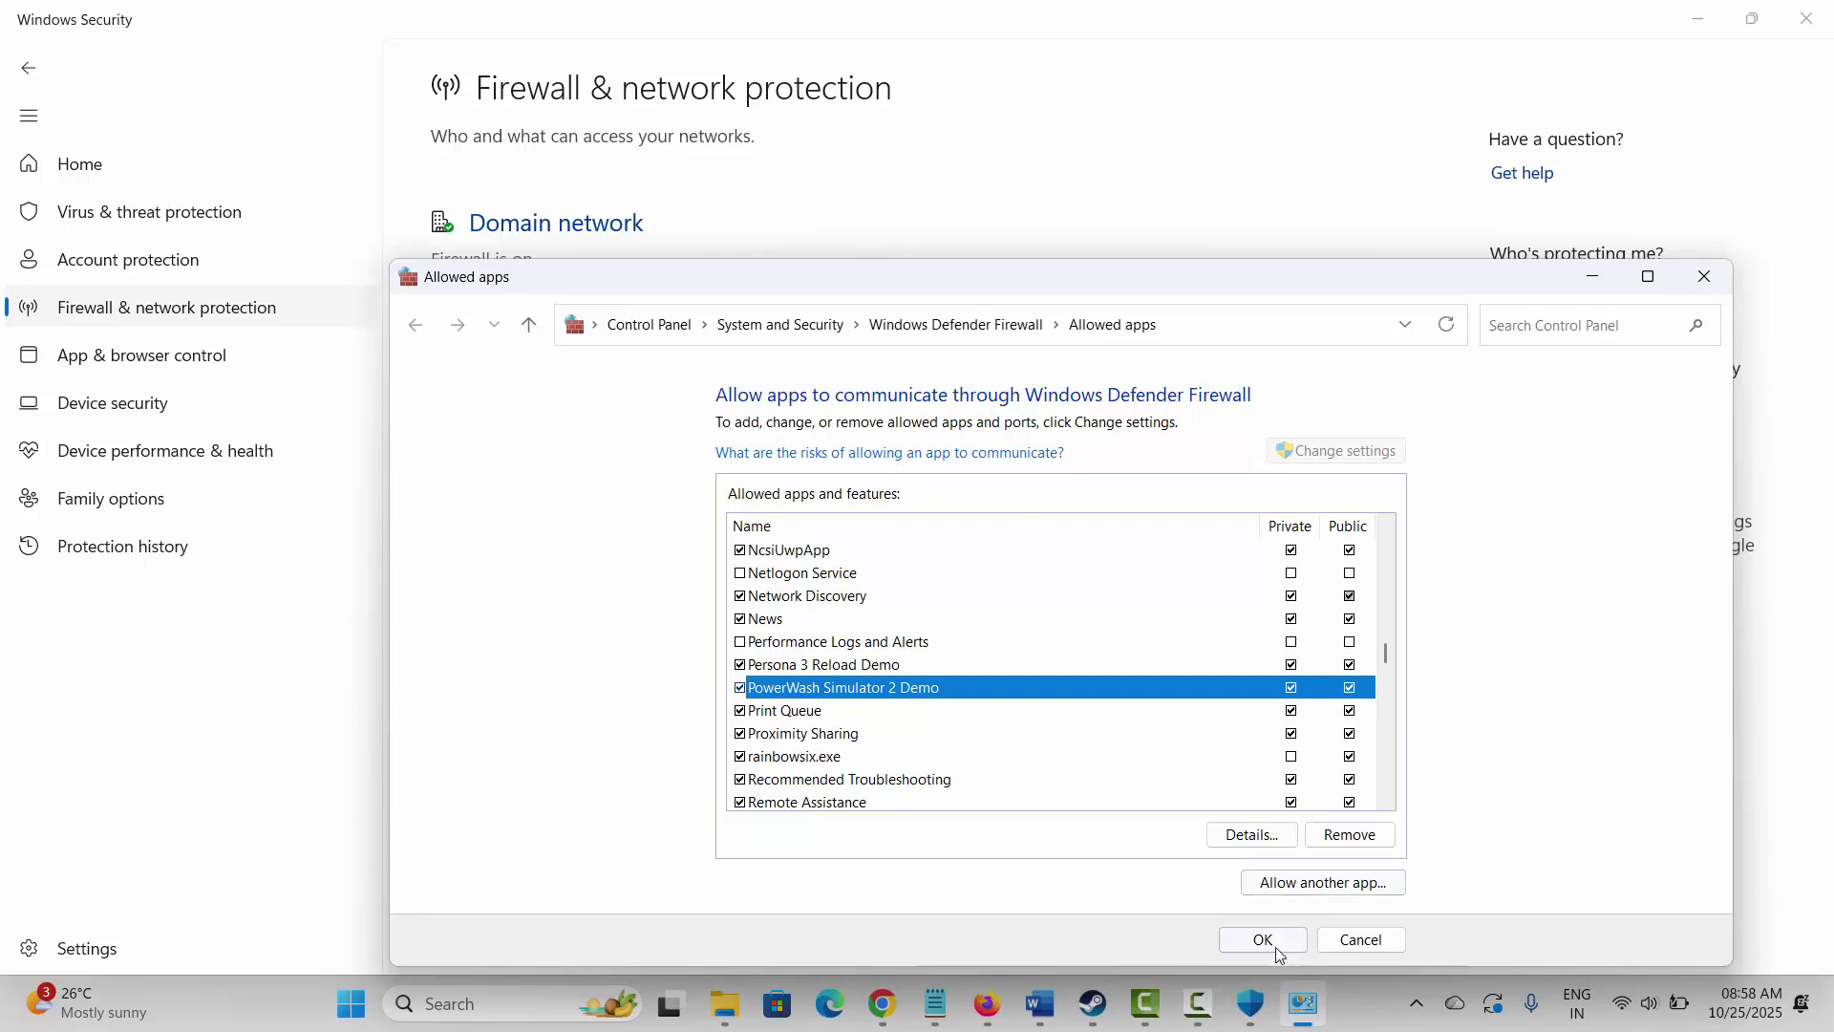
left_click(1704, 277)
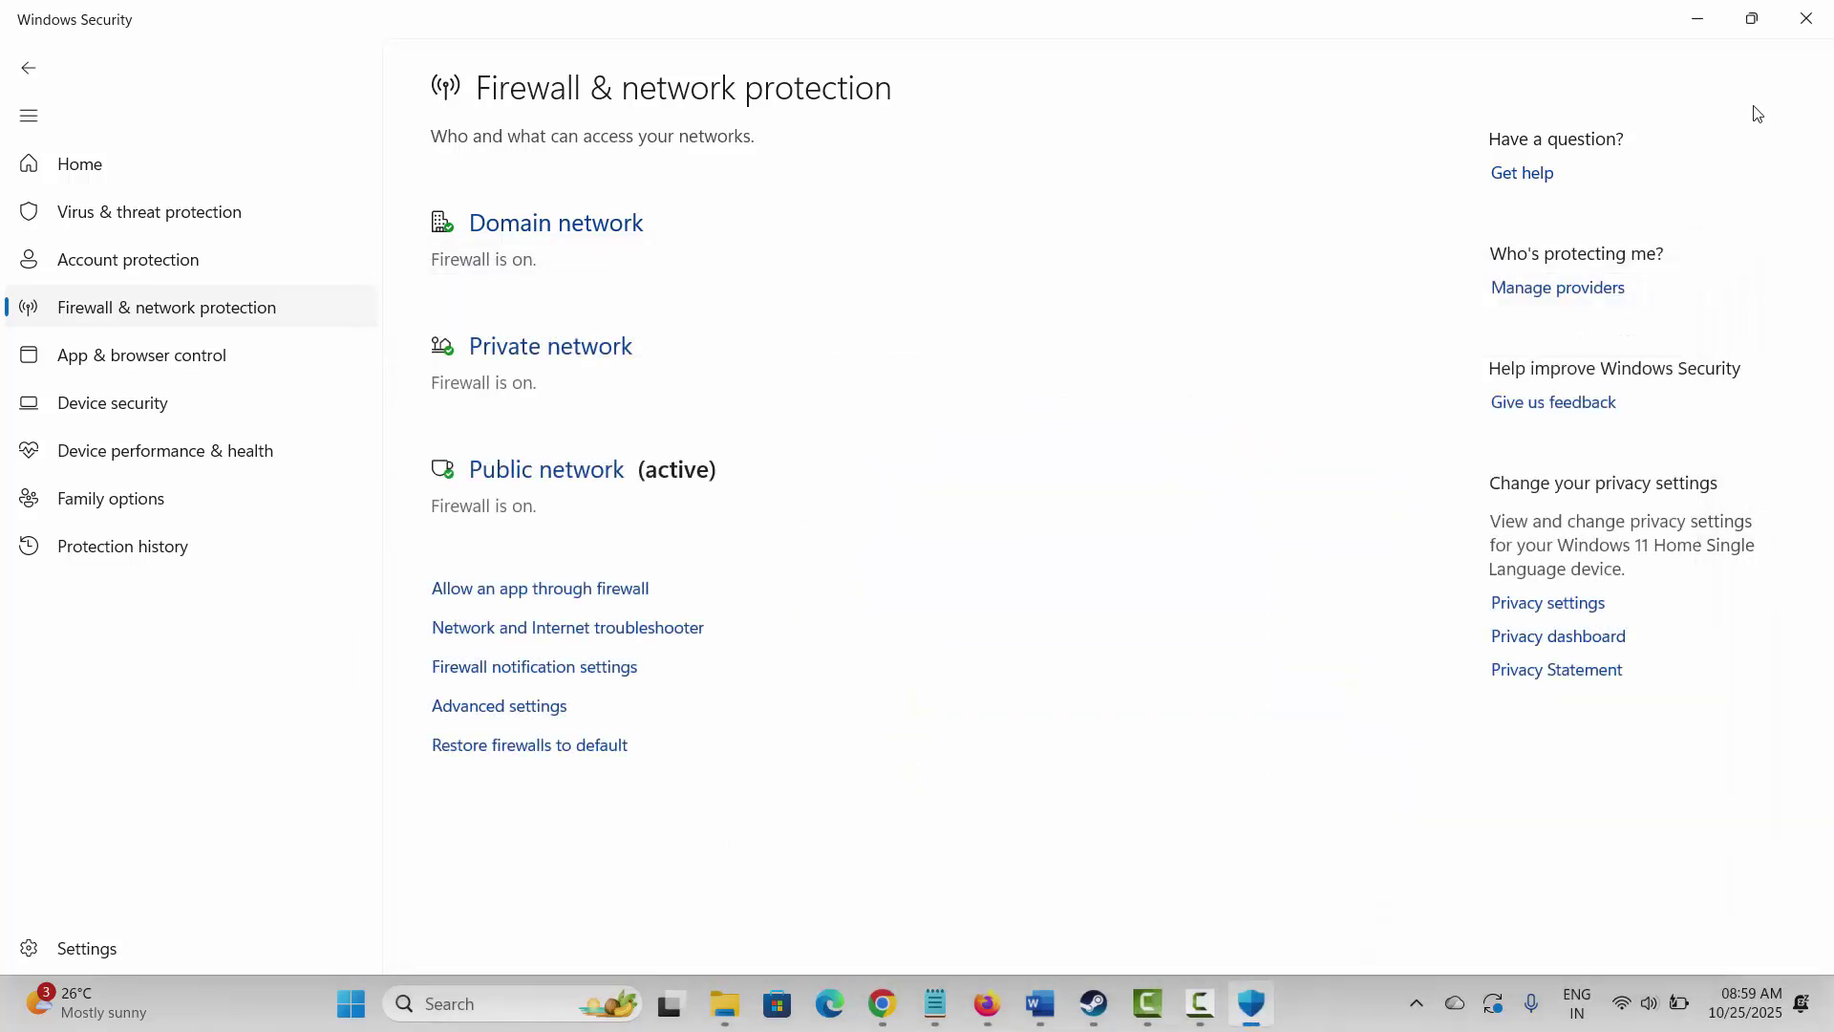
Step: Close Windows Security and set the insertion point above Method 7 in the guide
key("alt+F4")
scroll(647, 635, "down", 2)
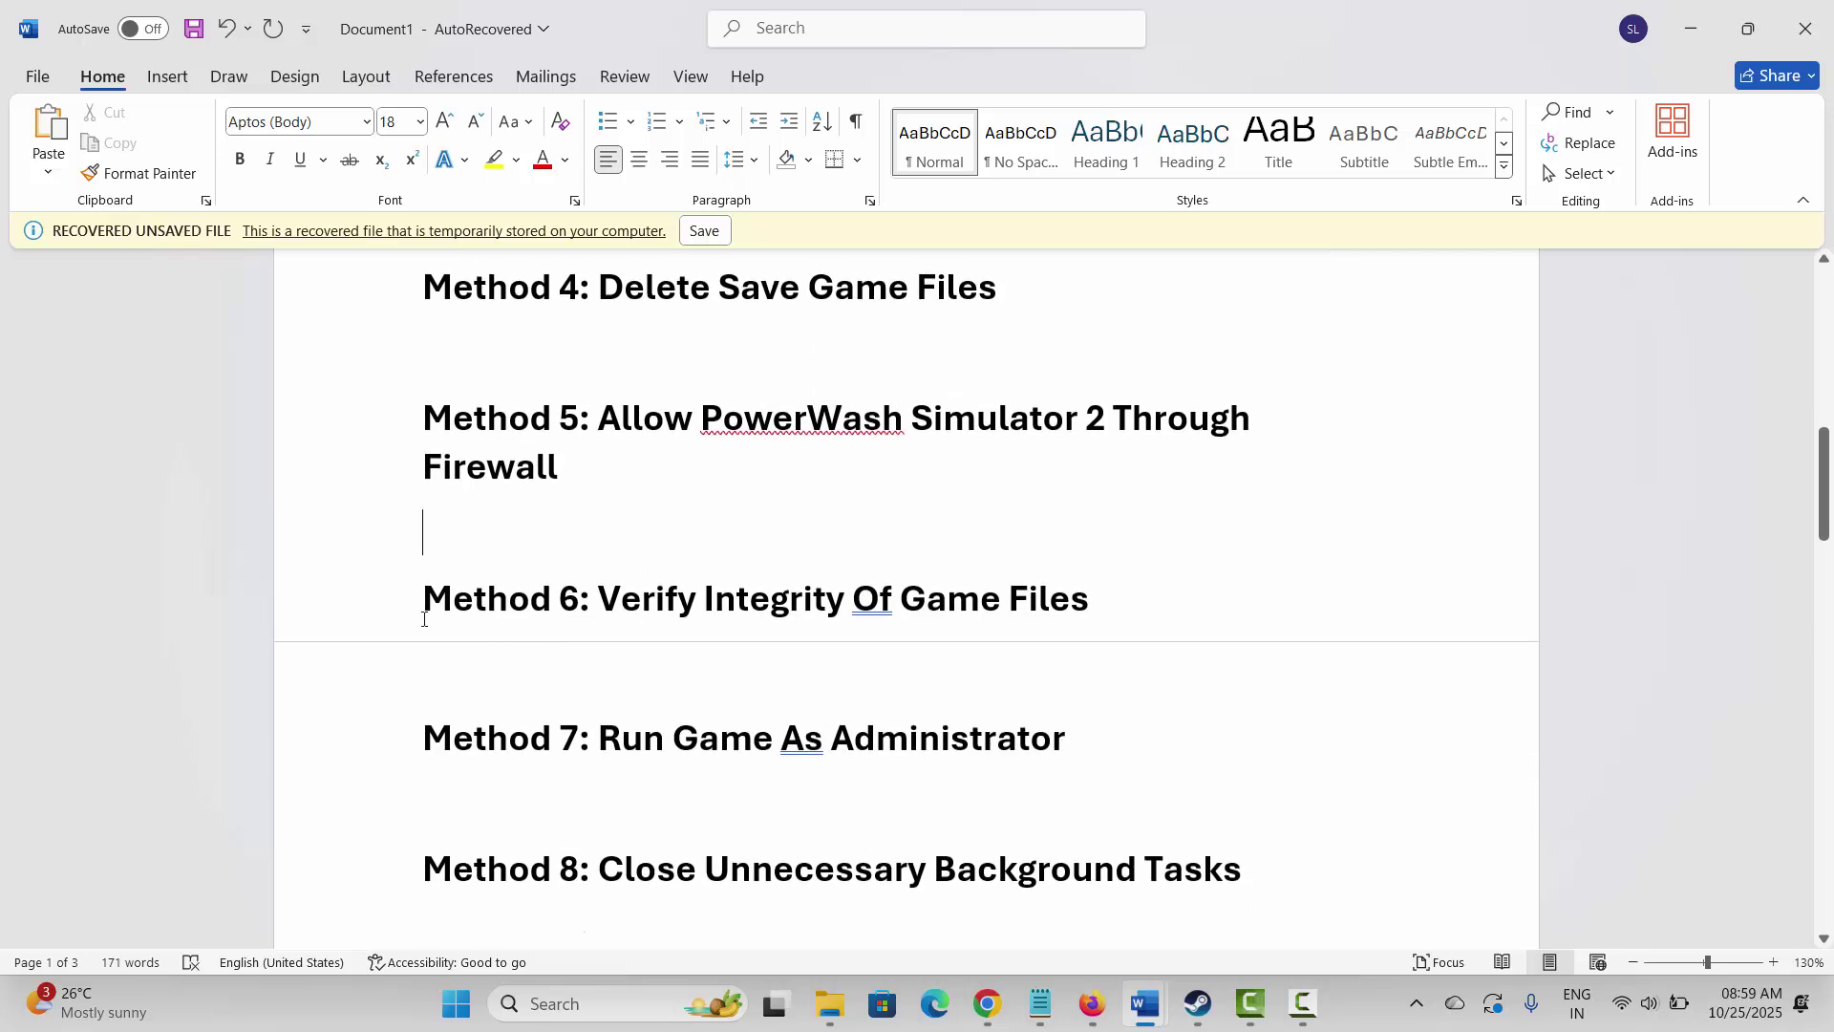
left_click(707, 673)
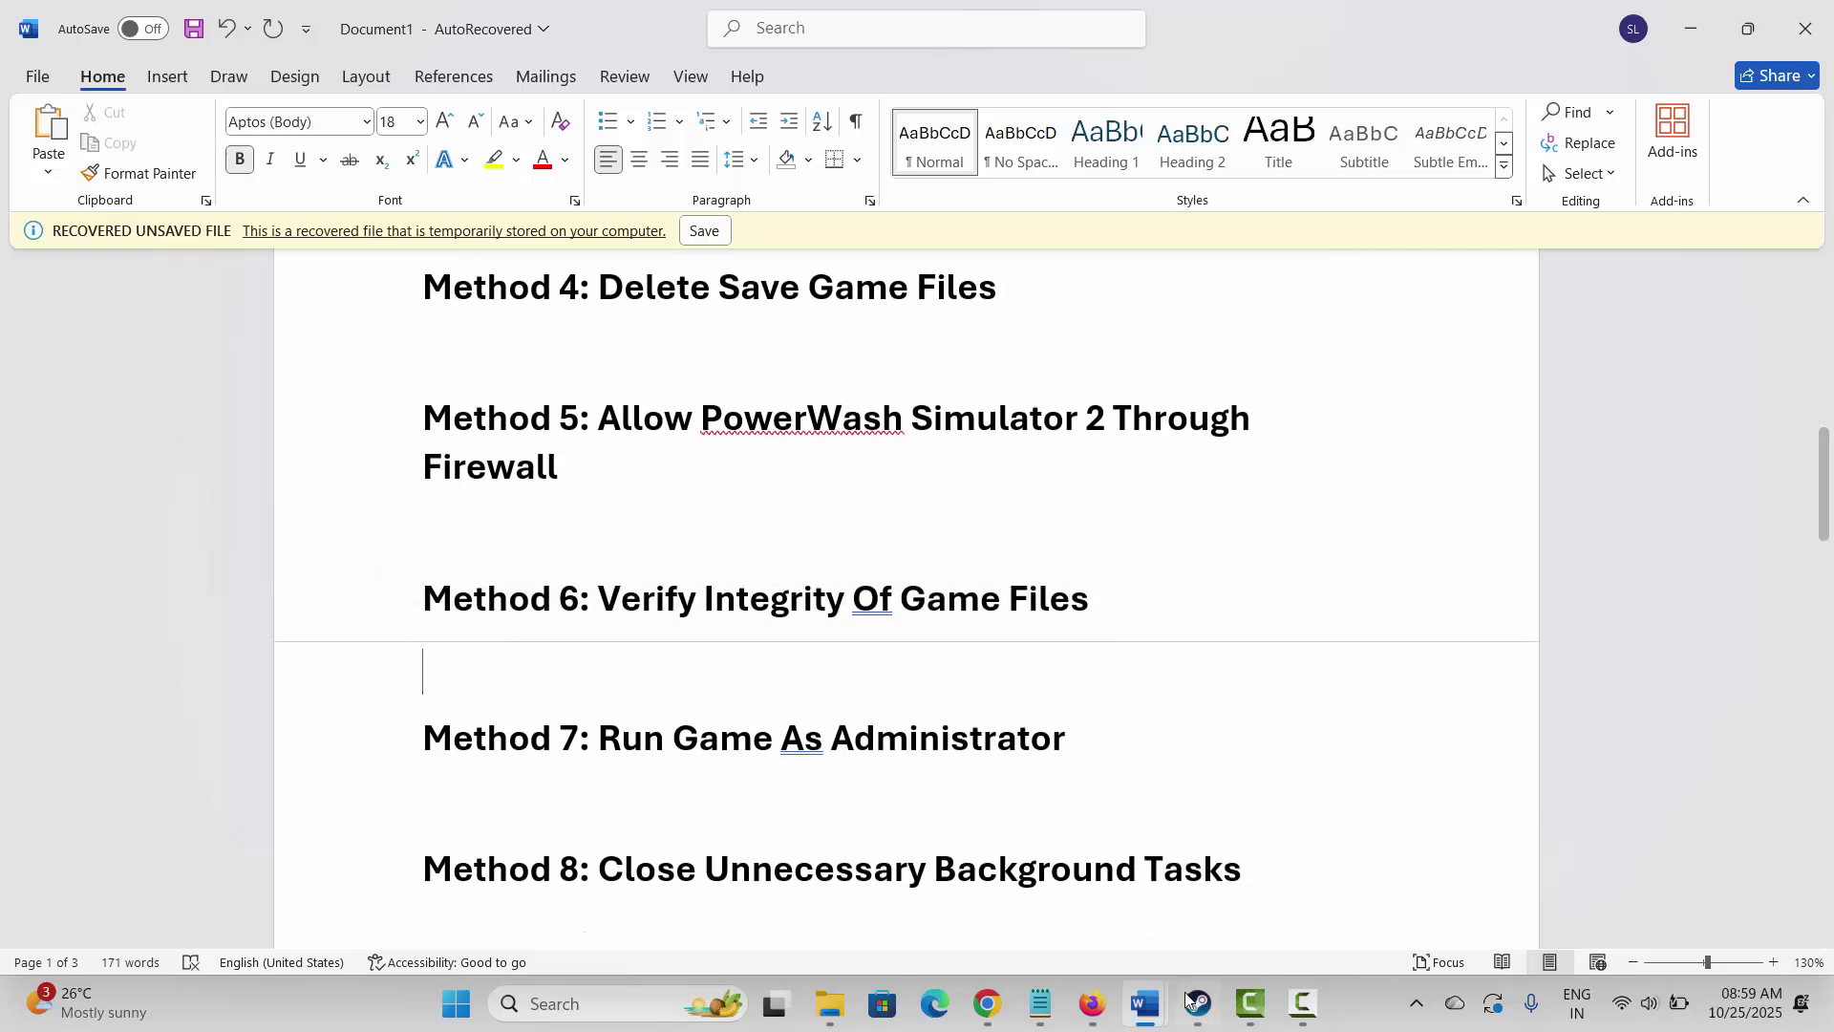
Step: View PowerWash Simulator 2 Demo's Installed Files properties in Steam, then minimize Steam back to Word
key("alt+Tab")
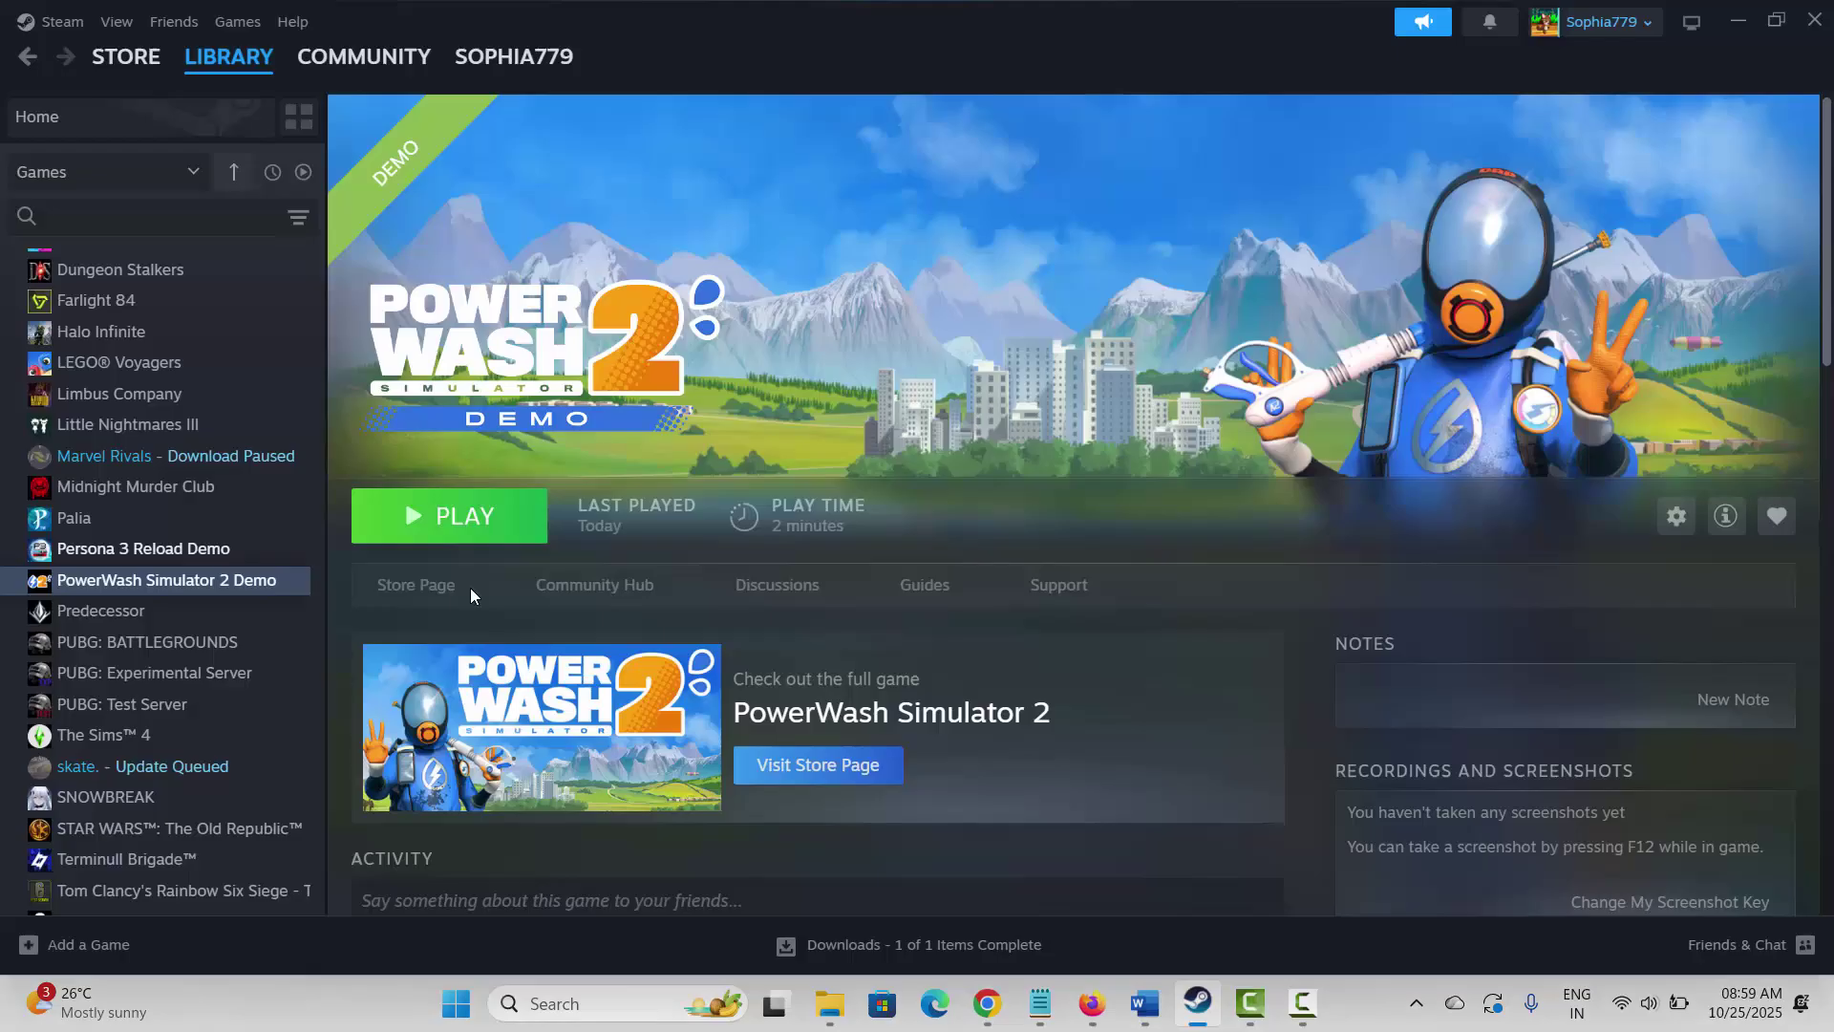
right_click(132, 585)
left_click(218, 770)
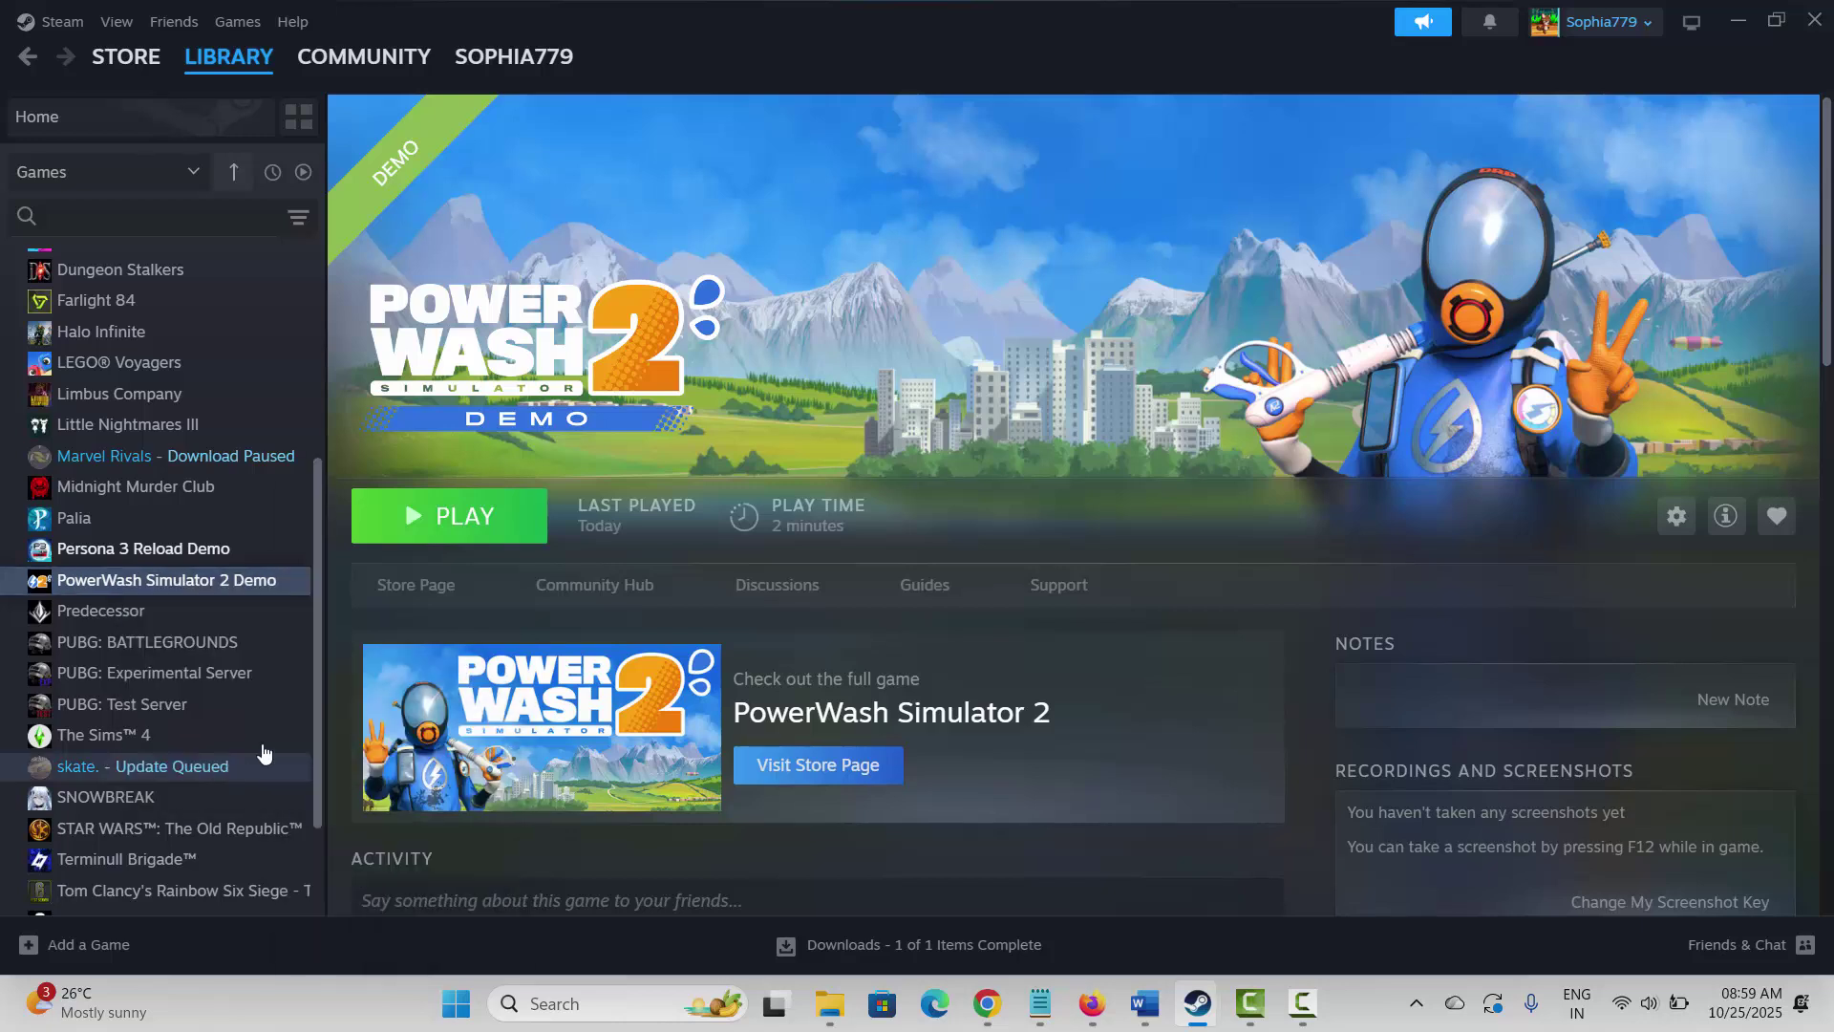
left_click(501, 388)
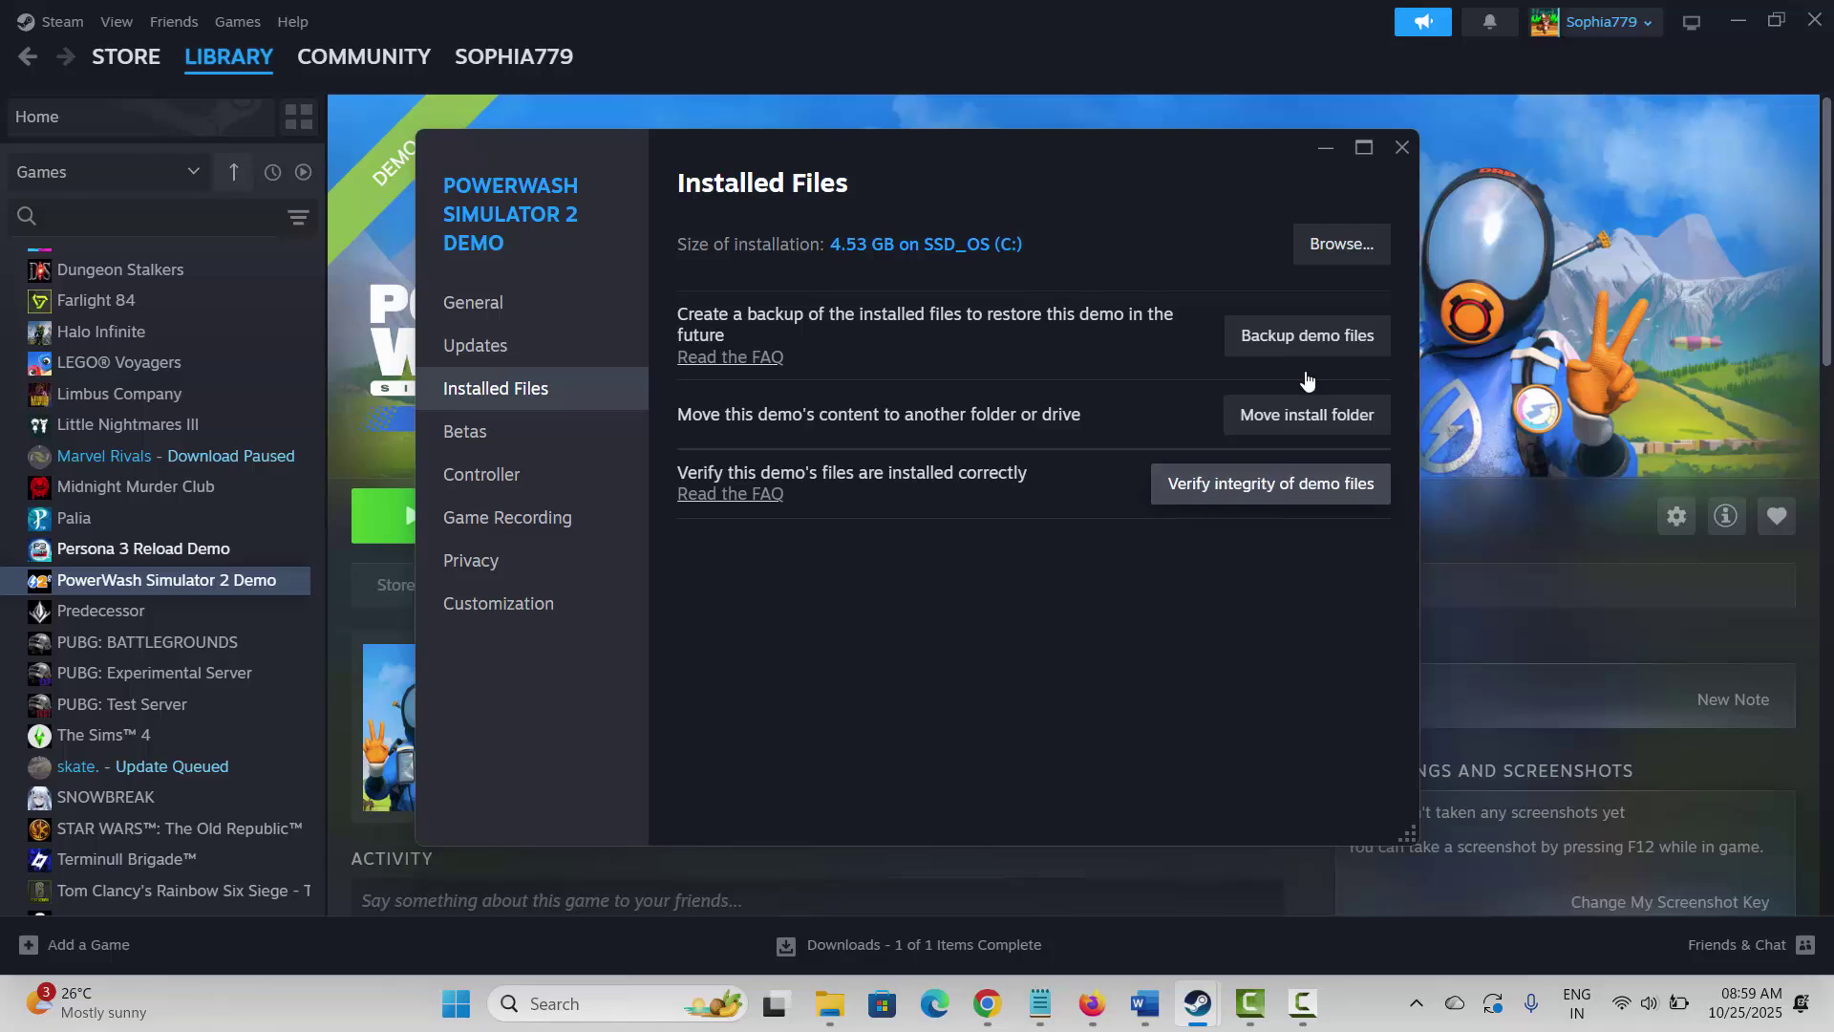
left_click(1402, 148)
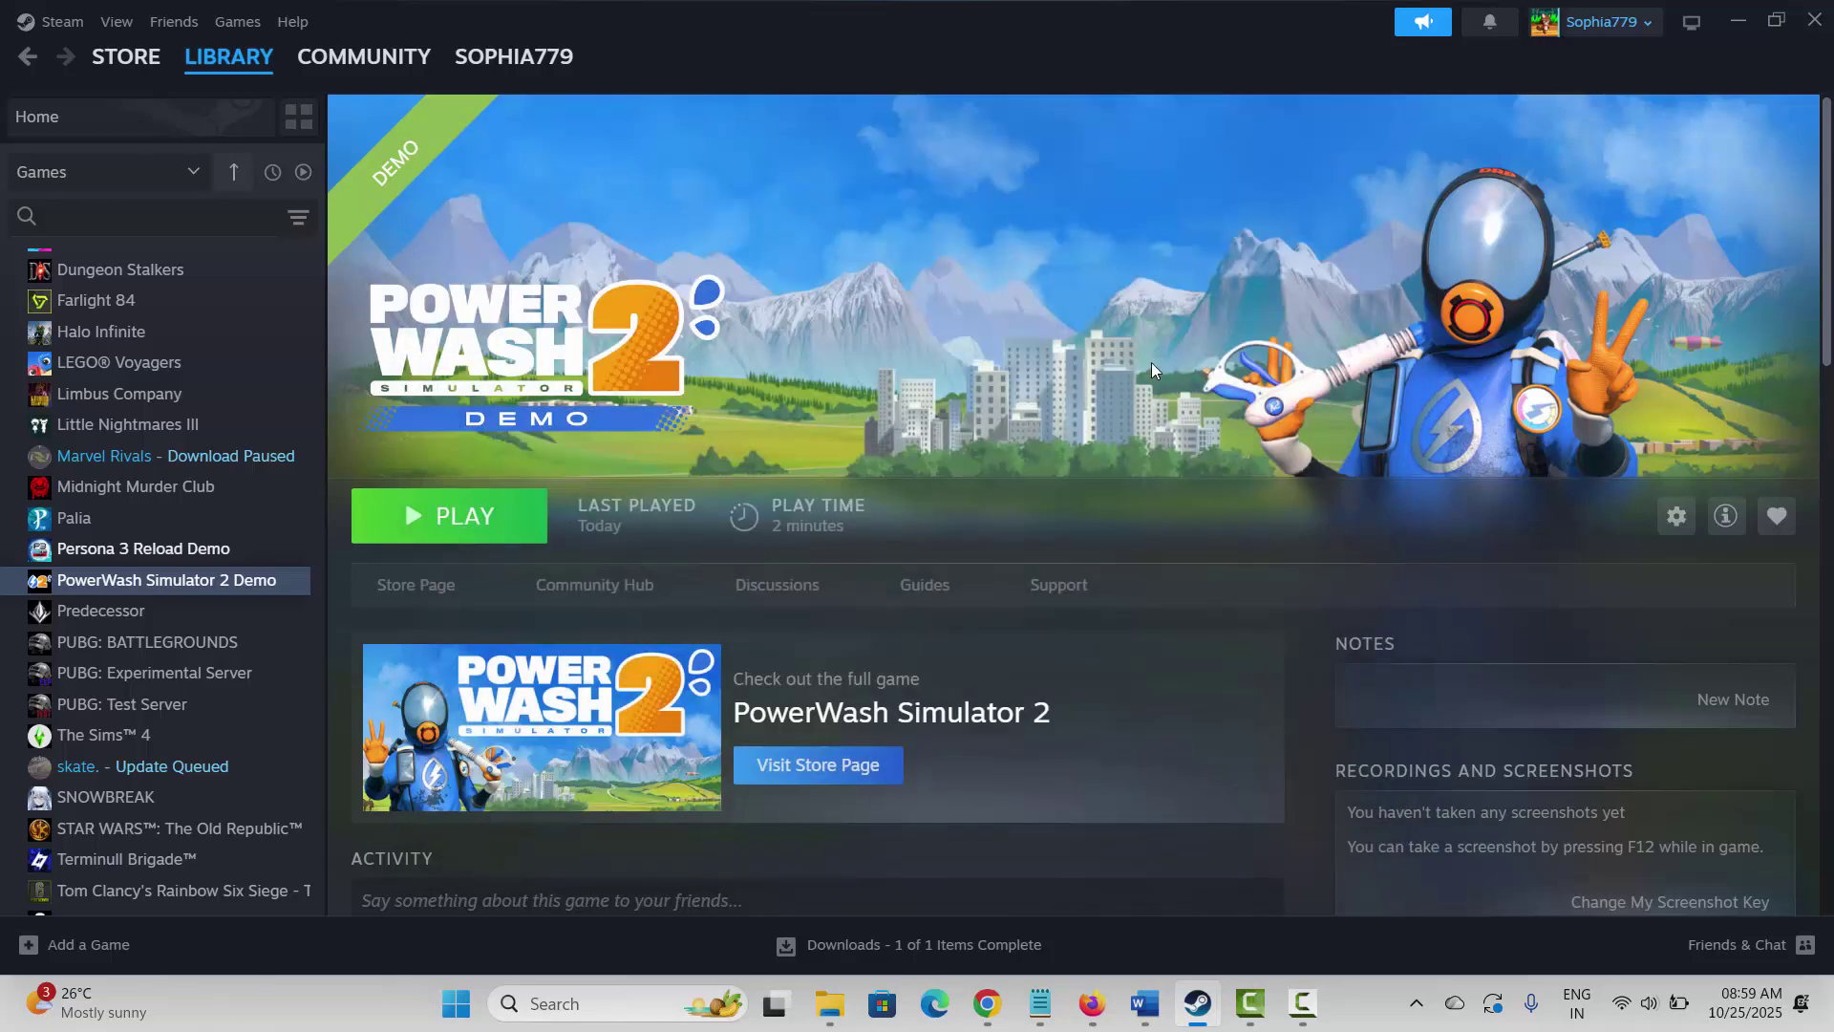
left_click(1201, 1015)
scroll(602, 669, "down", 3)
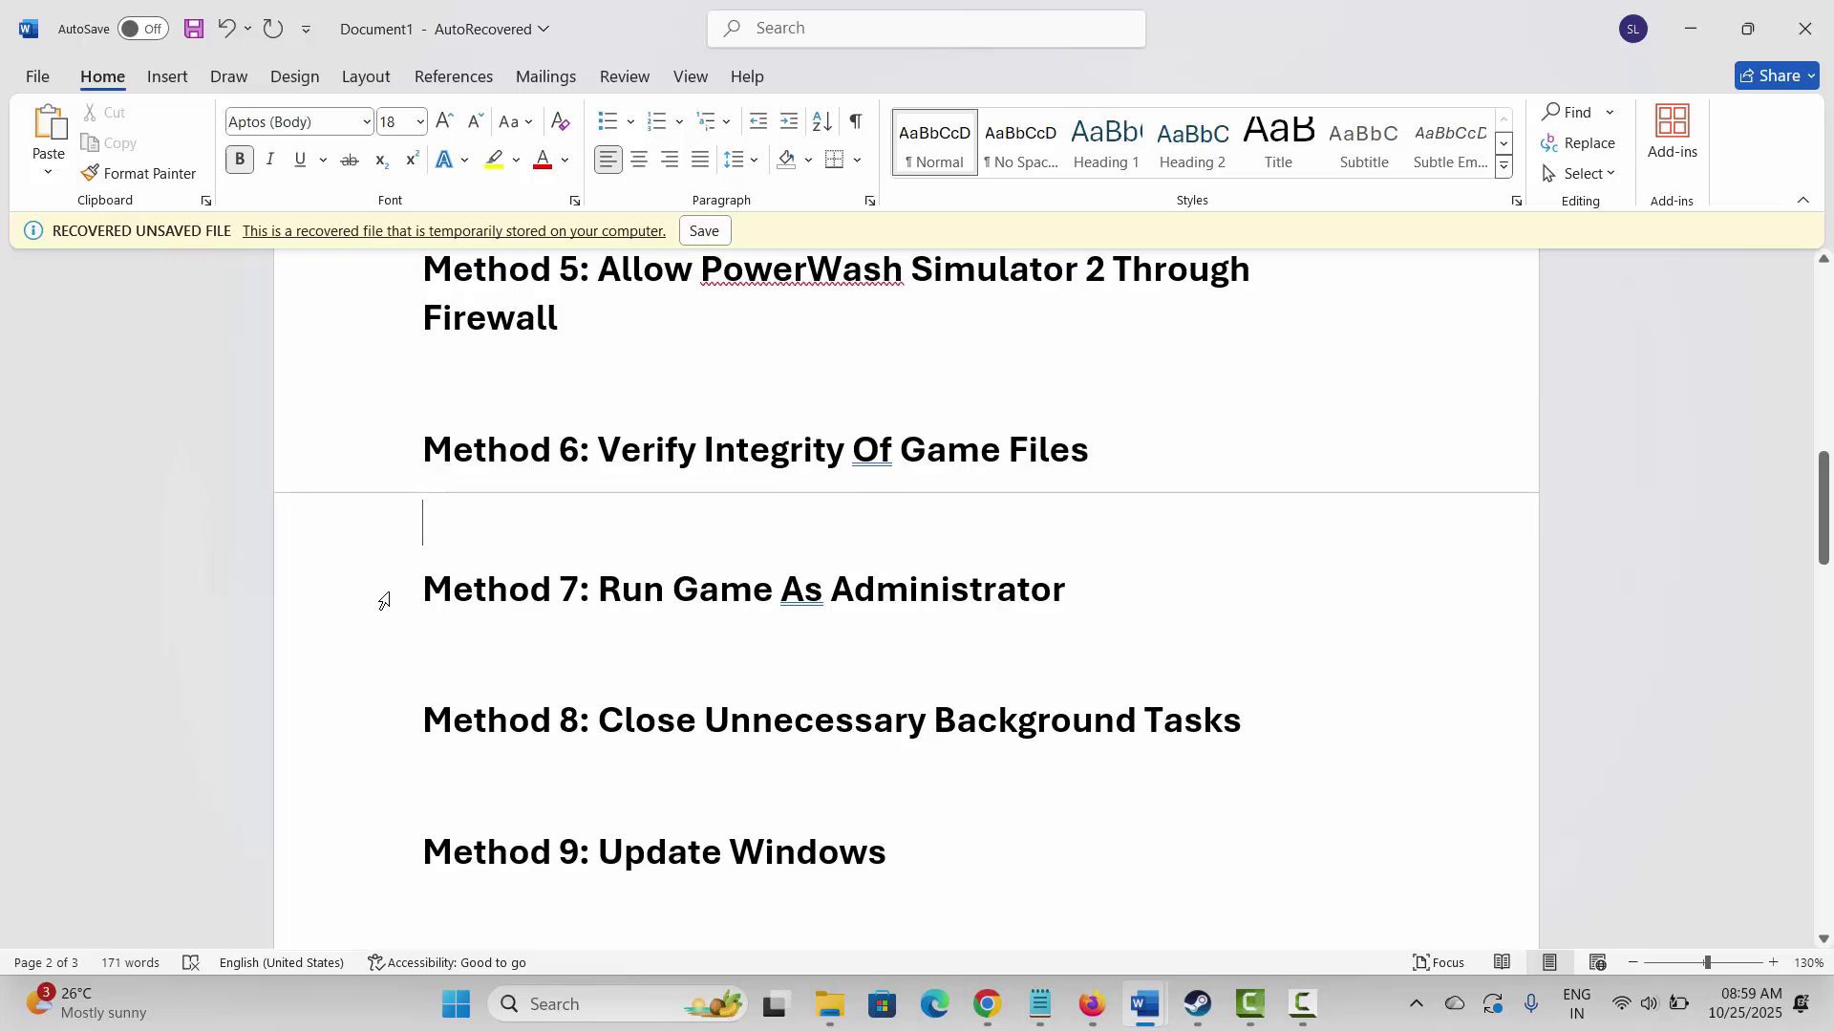
Step: Place the caret under Method 7, then open the demo's local files through Steam's Manage > Browse local files
left_click_drag(381, 602, 697, 648)
left_click(698, 657)
left_click(1198, 1003)
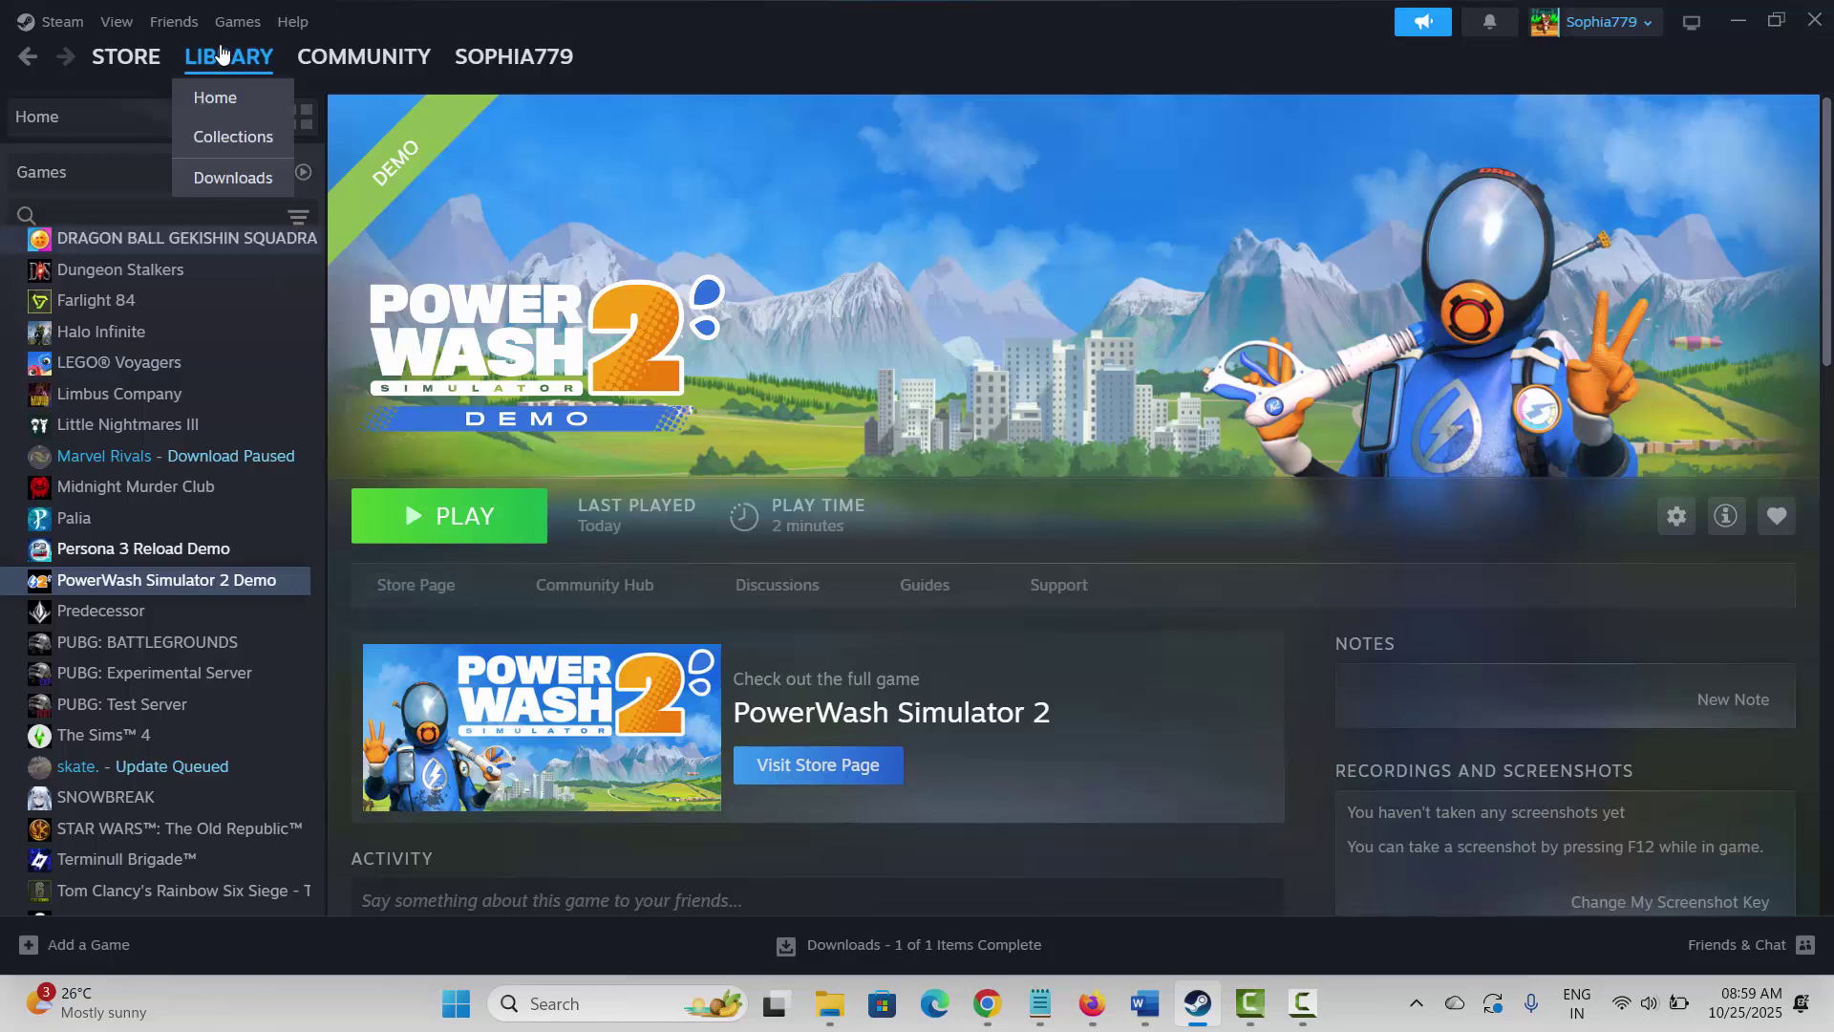
right_click(128, 581)
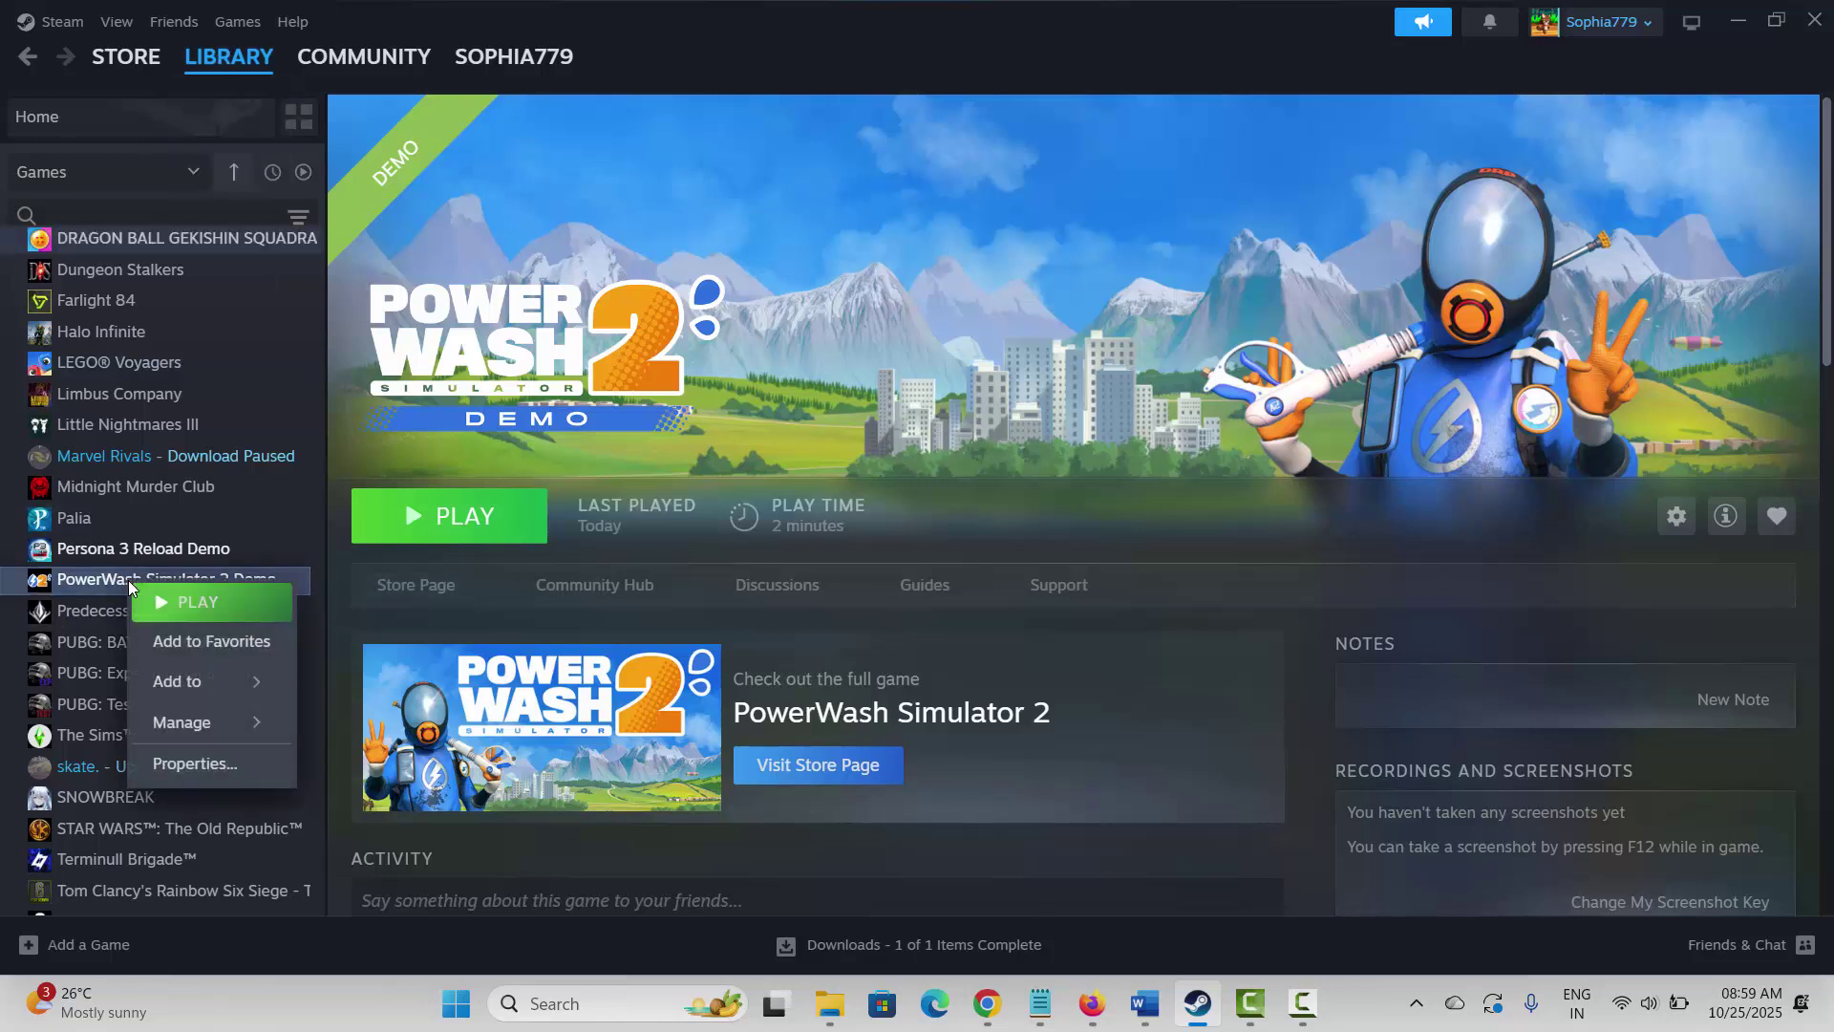
mouse_move(228, 723)
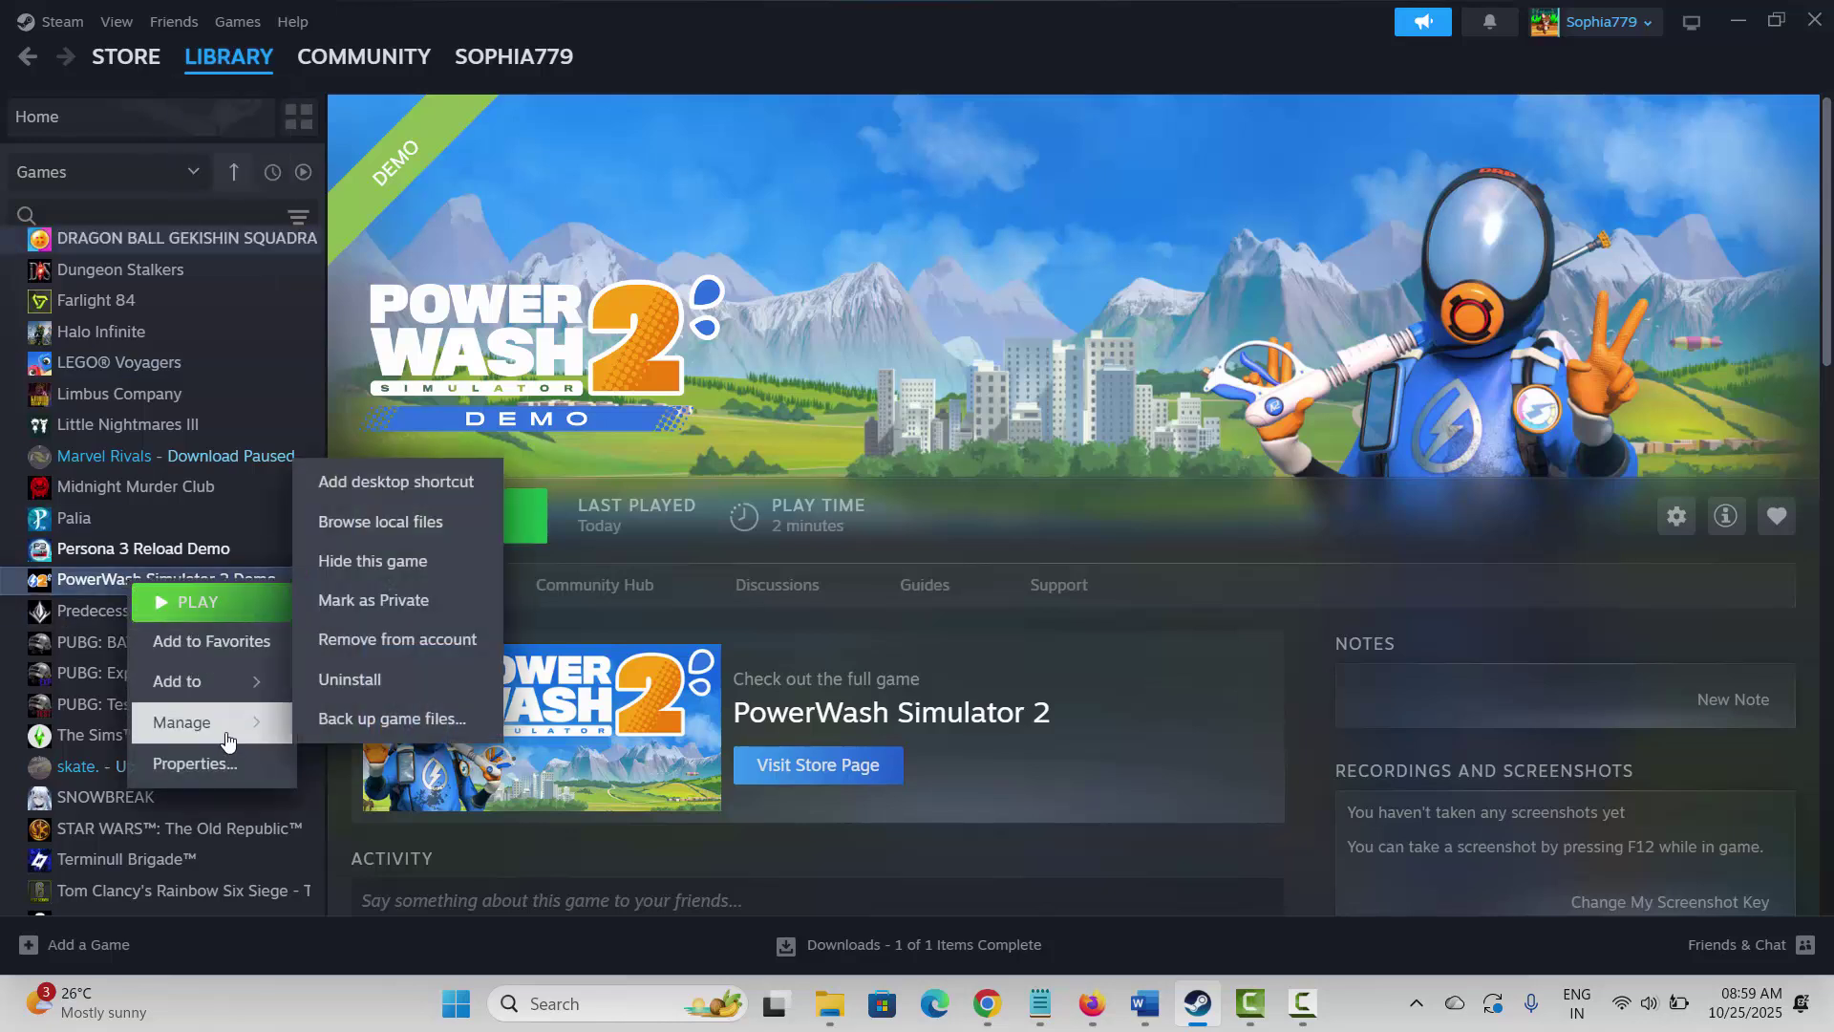
left_click(406, 523)
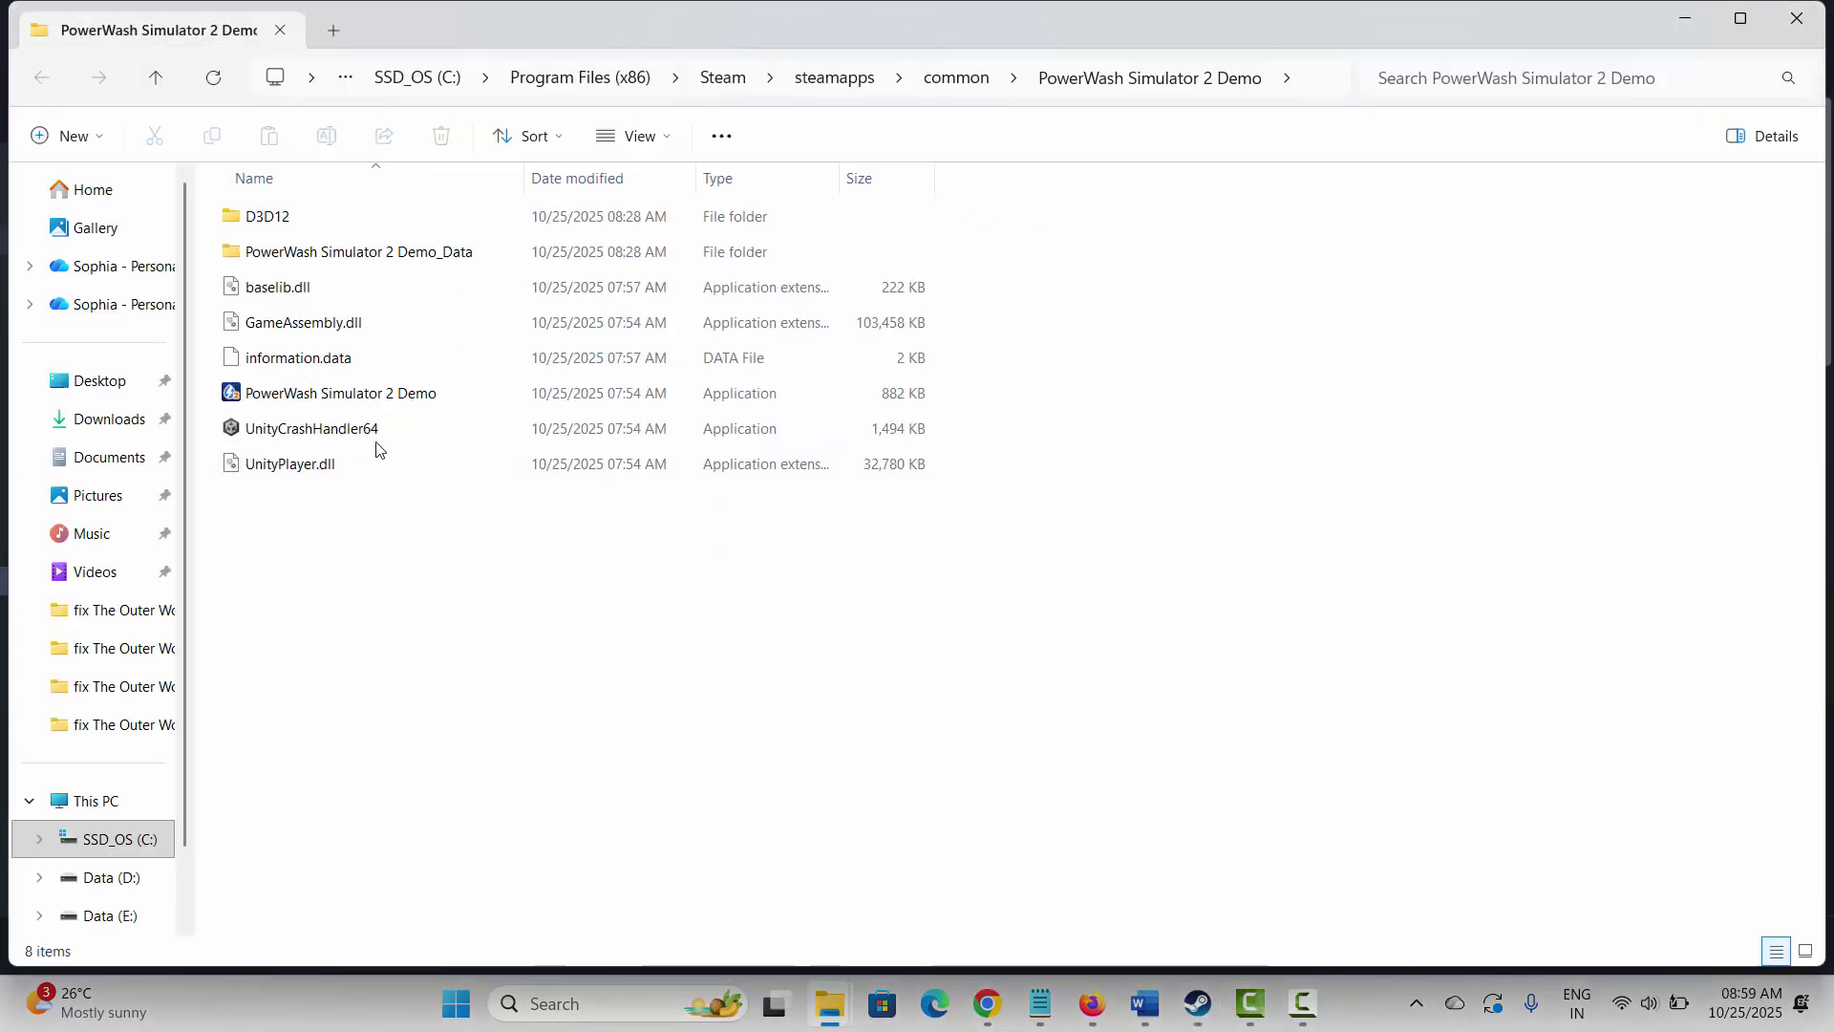
Step: Set the game executable's Compatibility to Run as administrator, apply, and close the folder
left_click(341, 403)
right_click(341, 407)
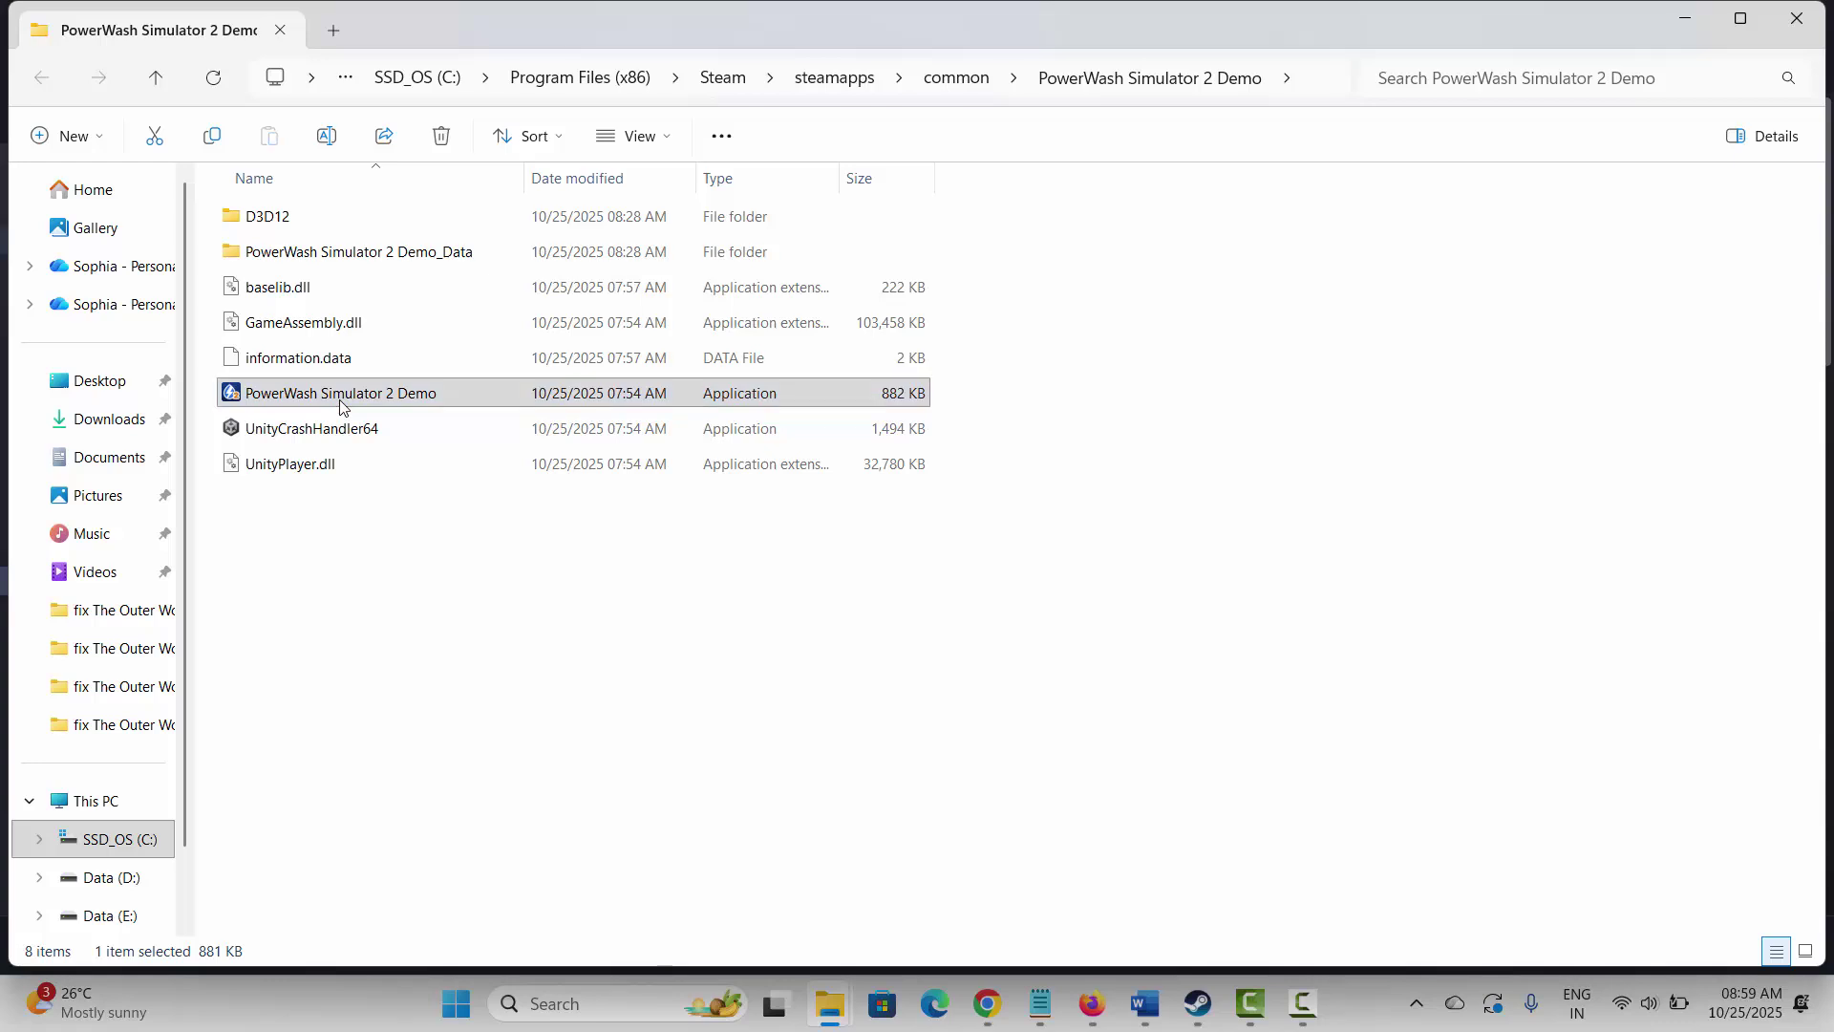
left_click(487, 765)
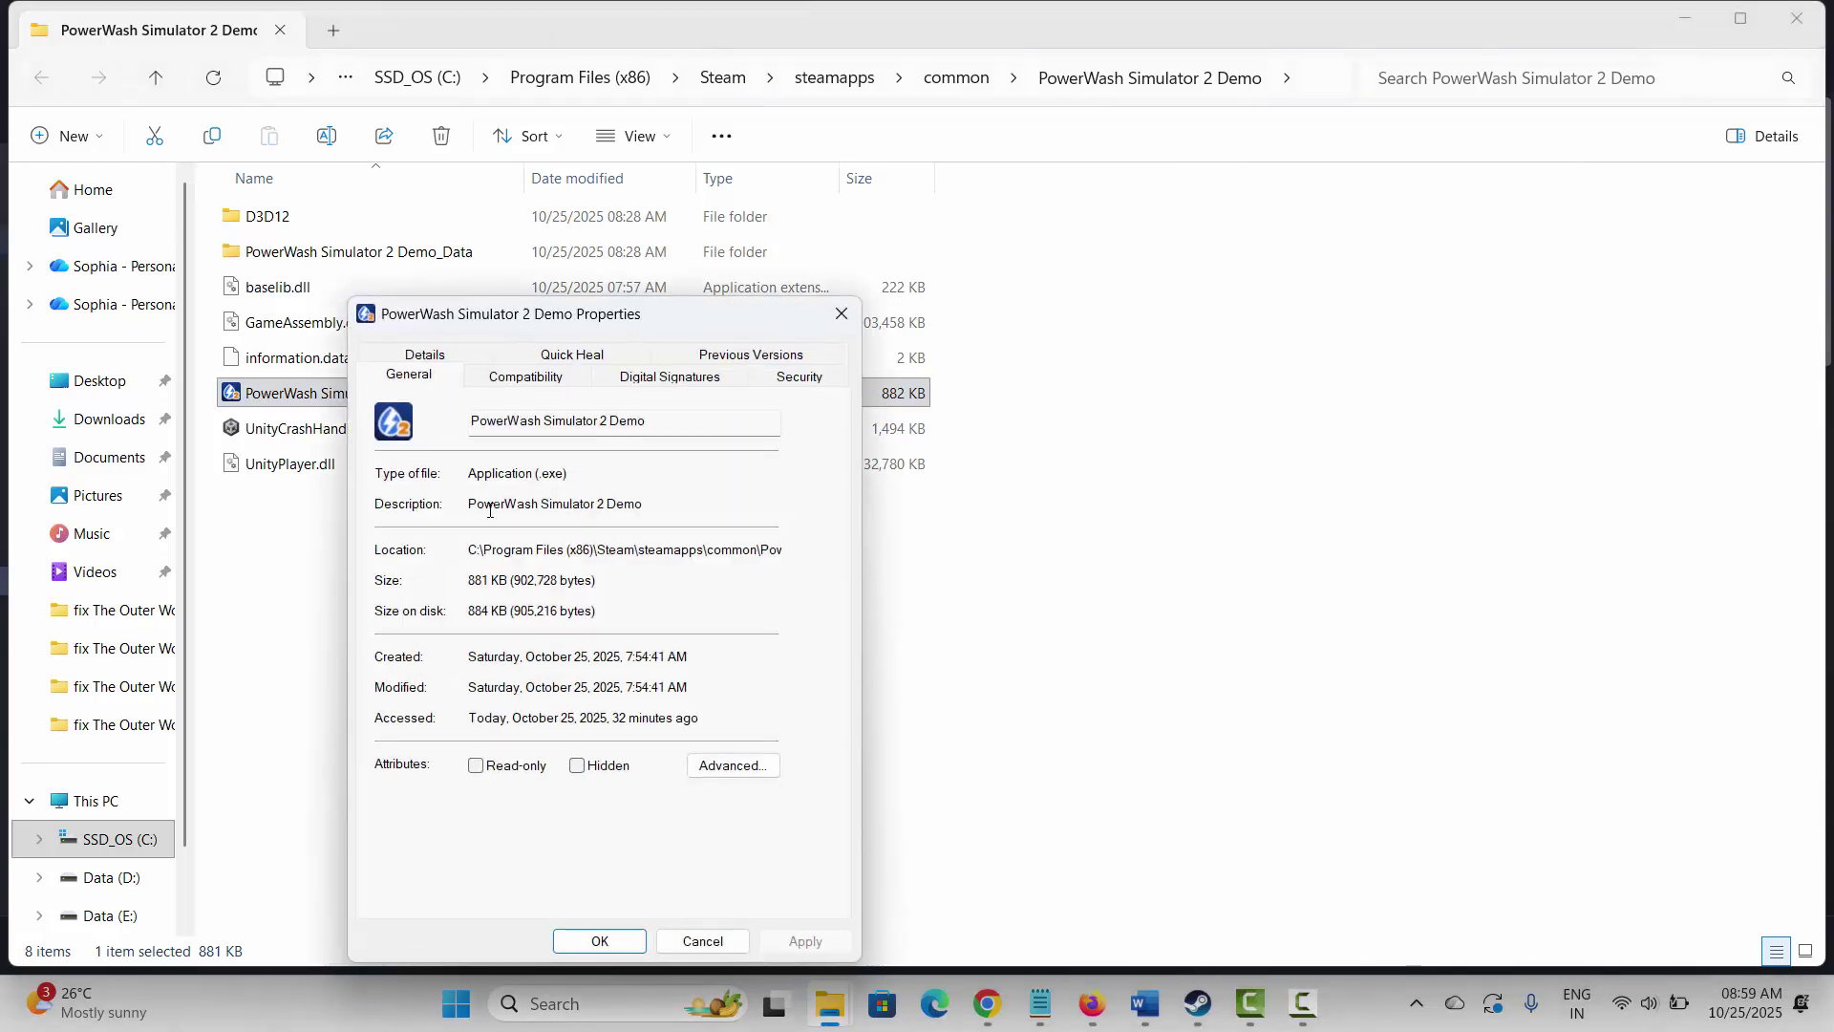
left_click(508, 380)
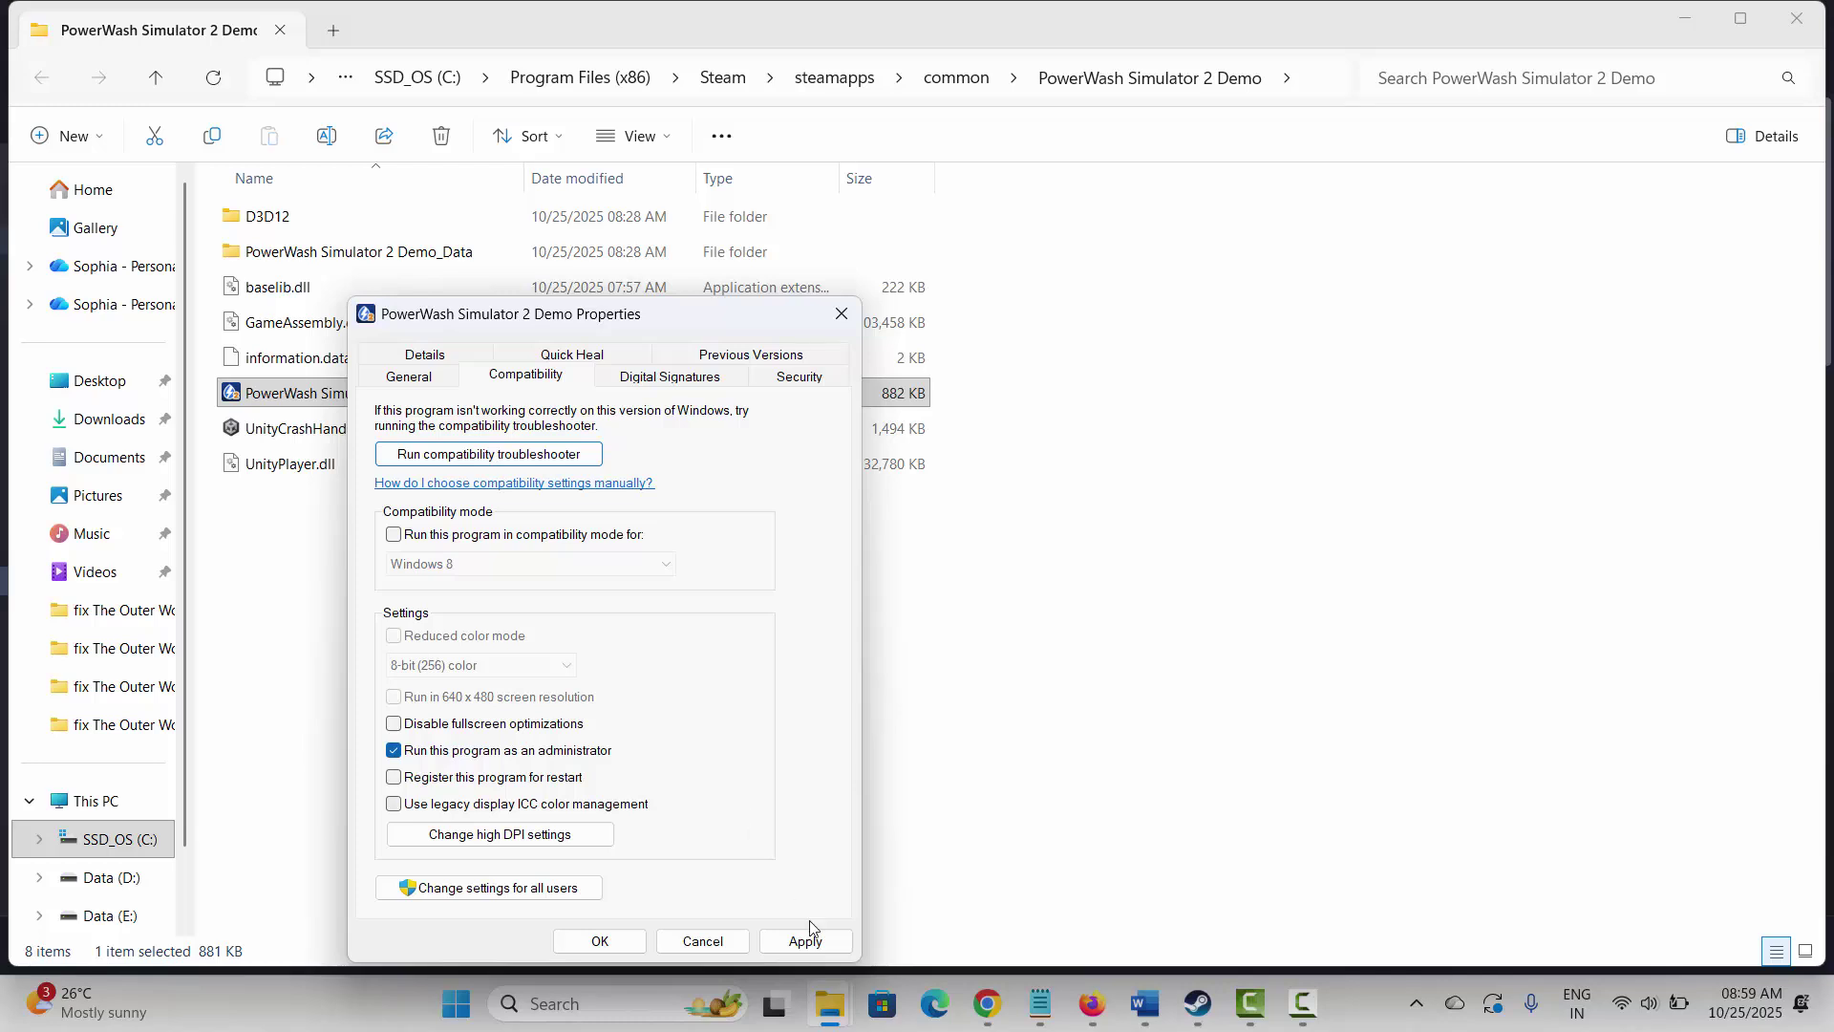
left_click(807, 938)
left_click(841, 314)
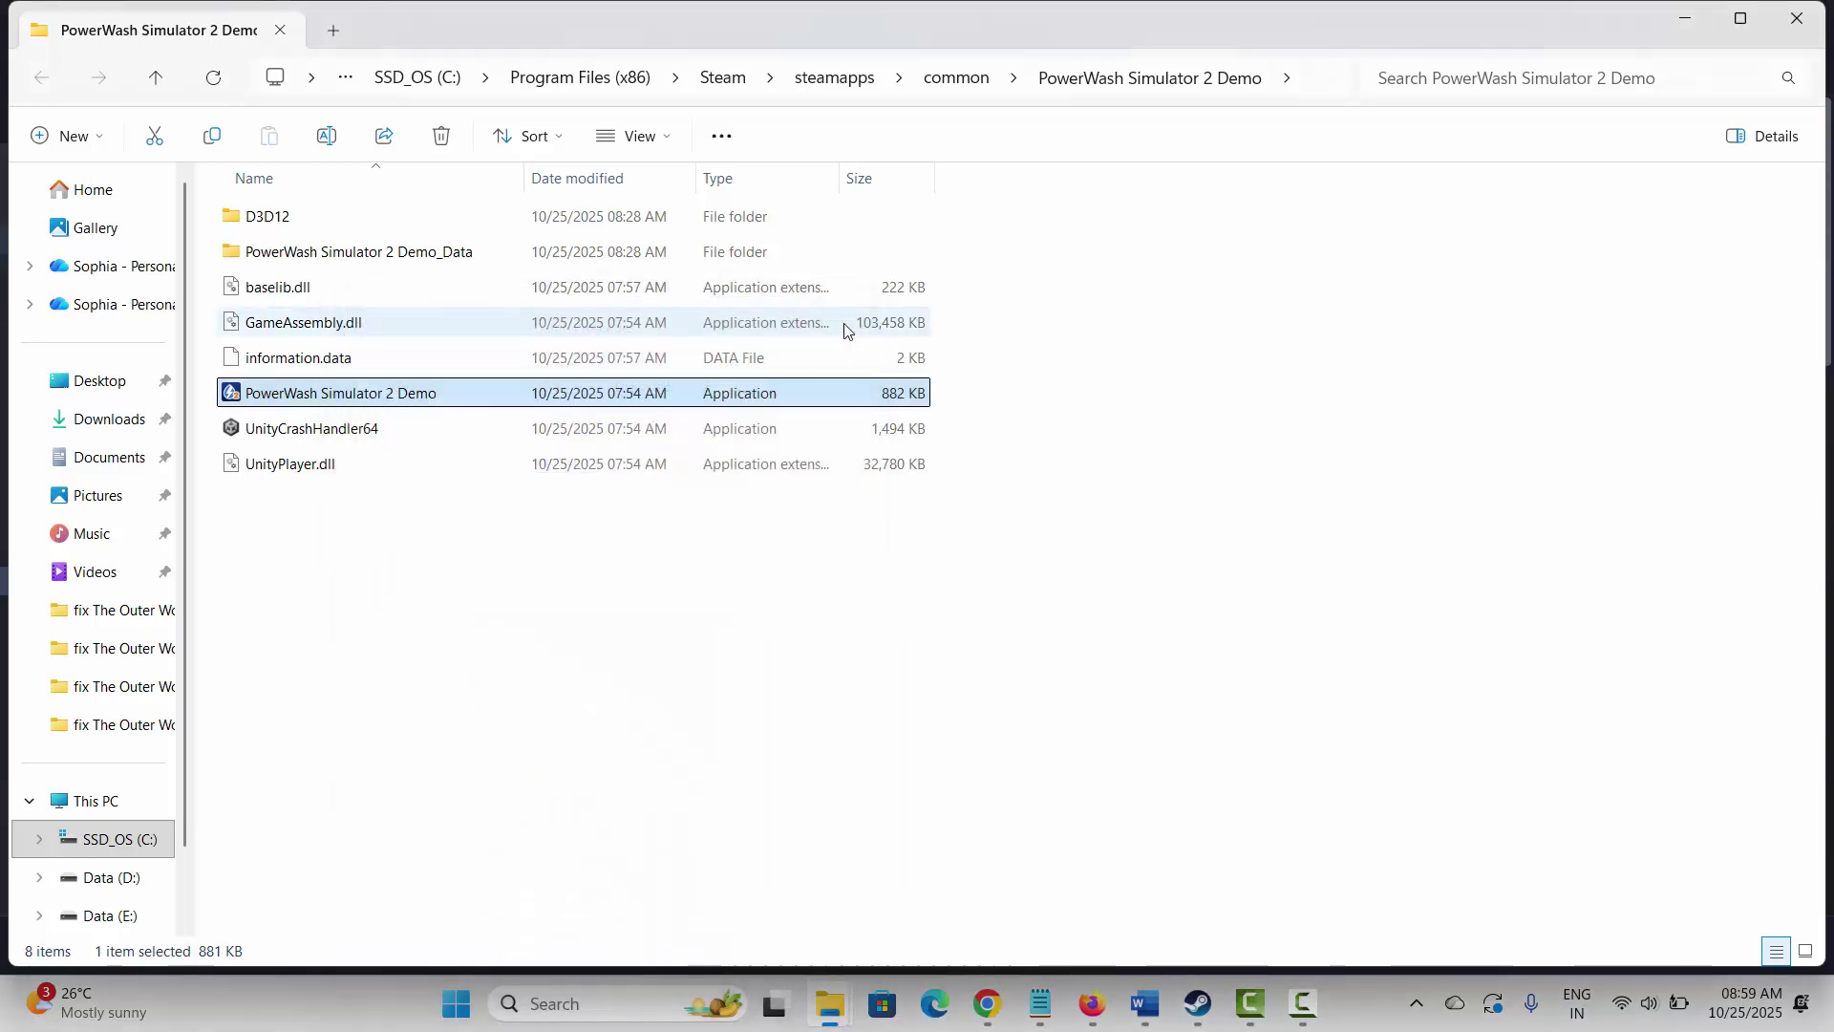
left_click(1800, 18)
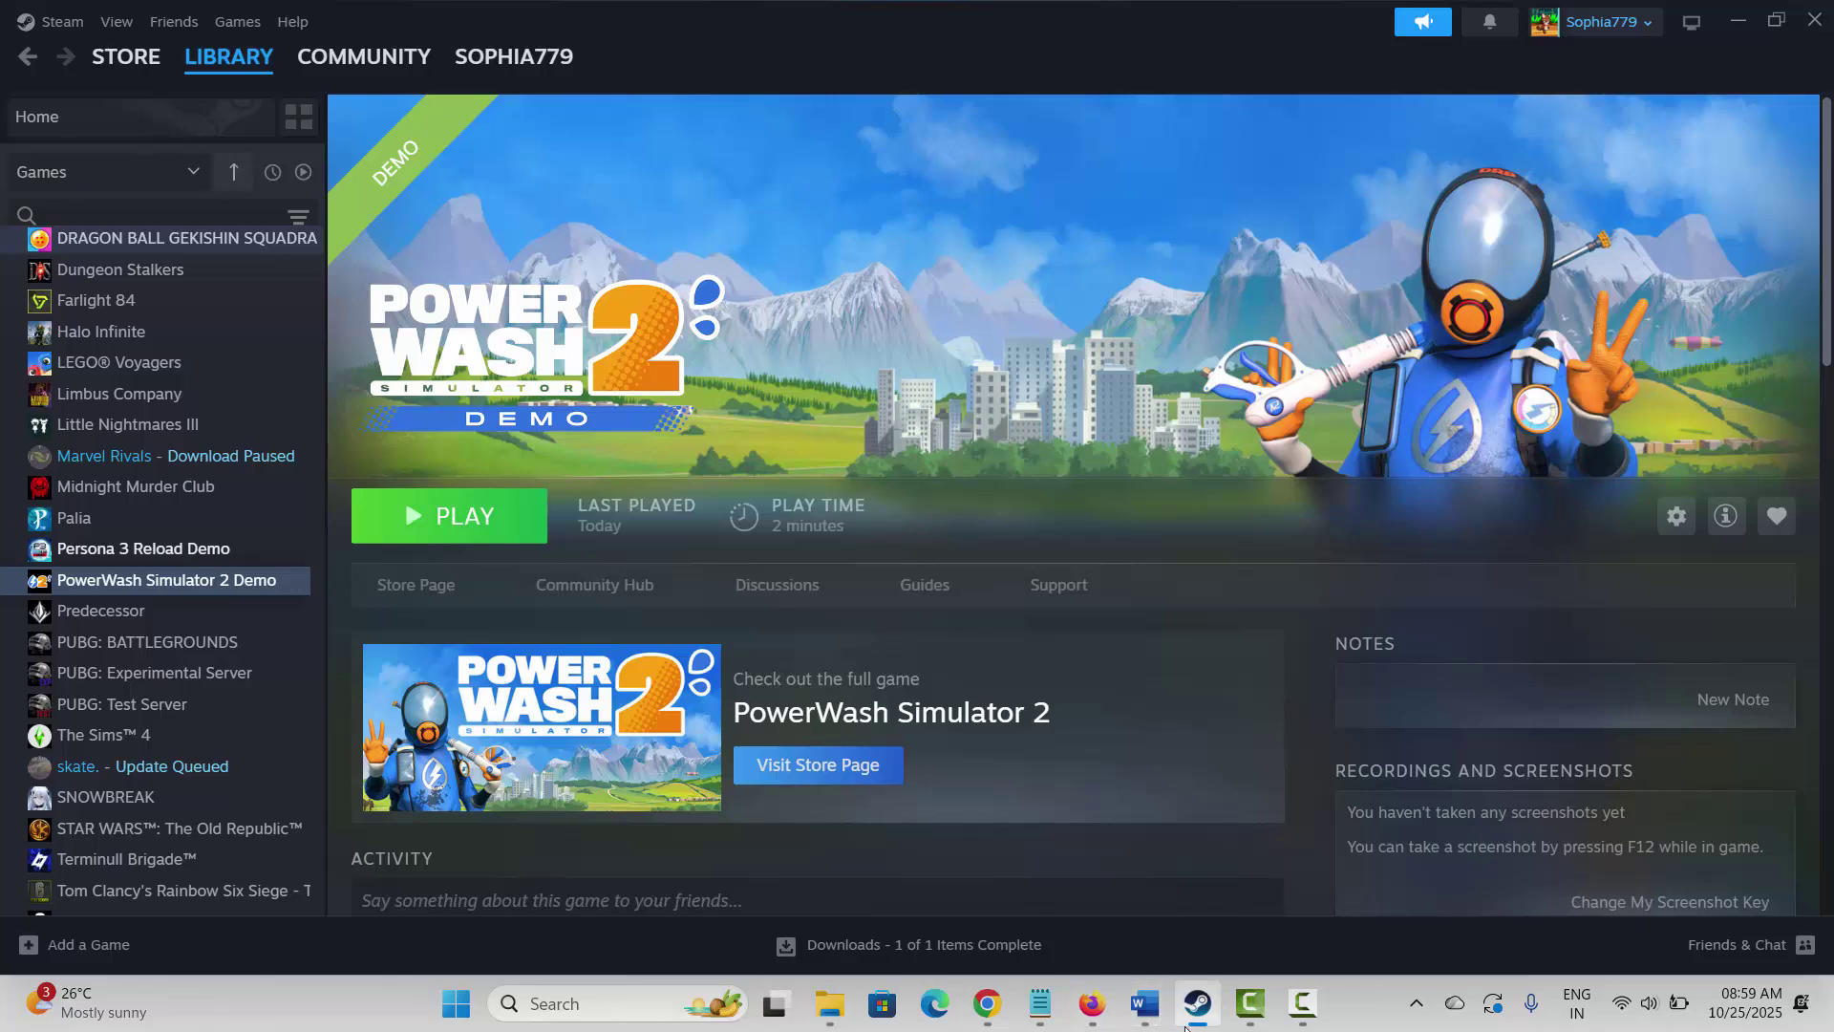
Step: Minimize Steam and select the Method 8 heading in the Word guide
mouse_move(1192, 1026)
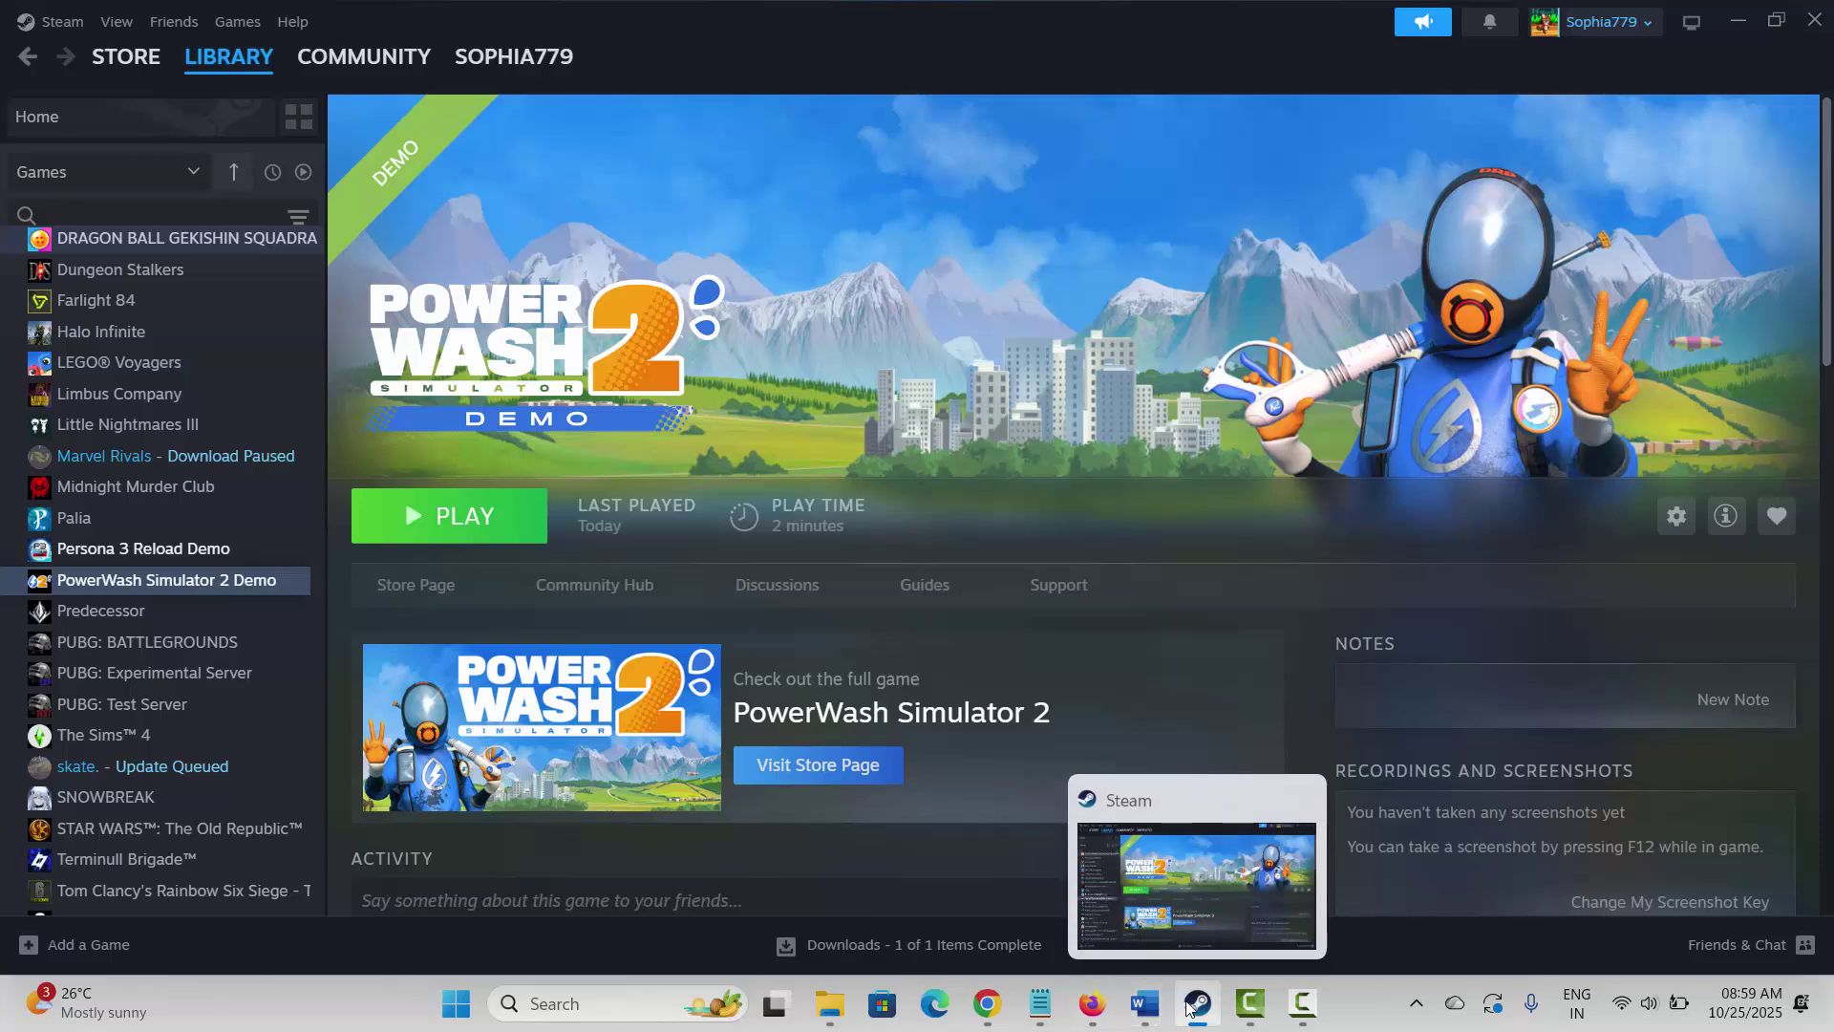
left_click(1188, 1003)
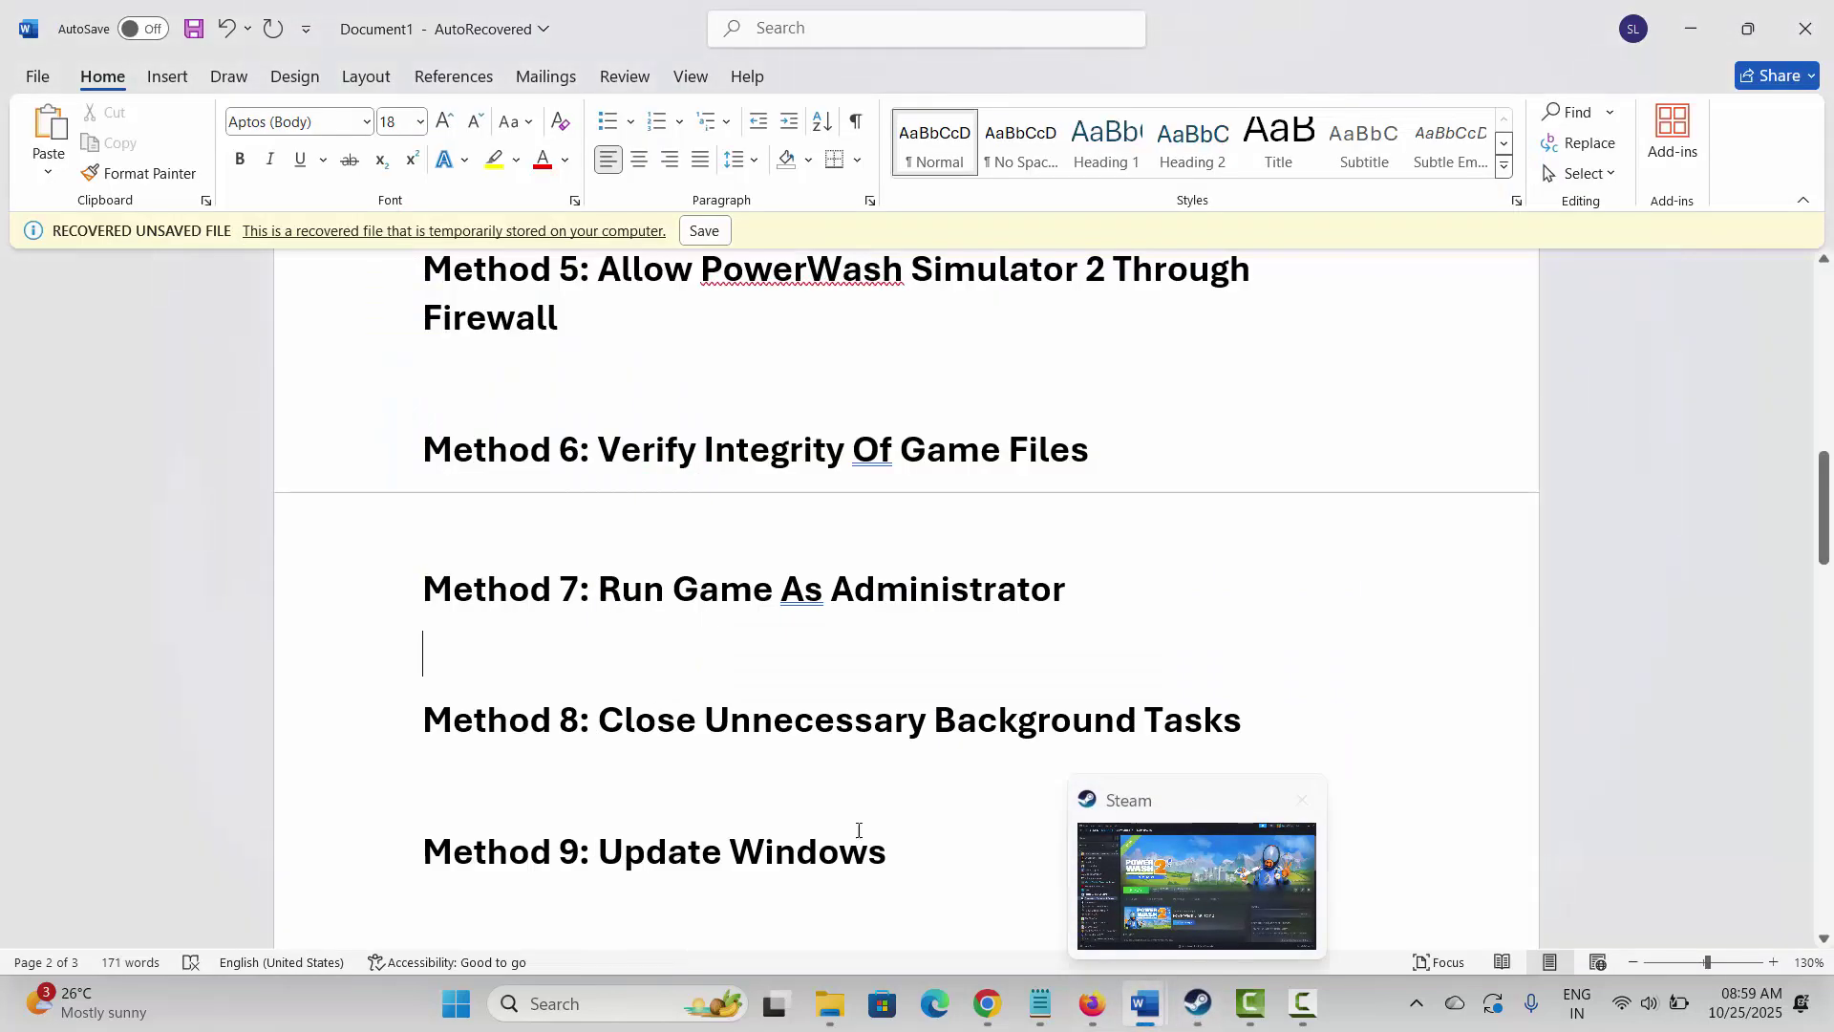
left_click(375, 750)
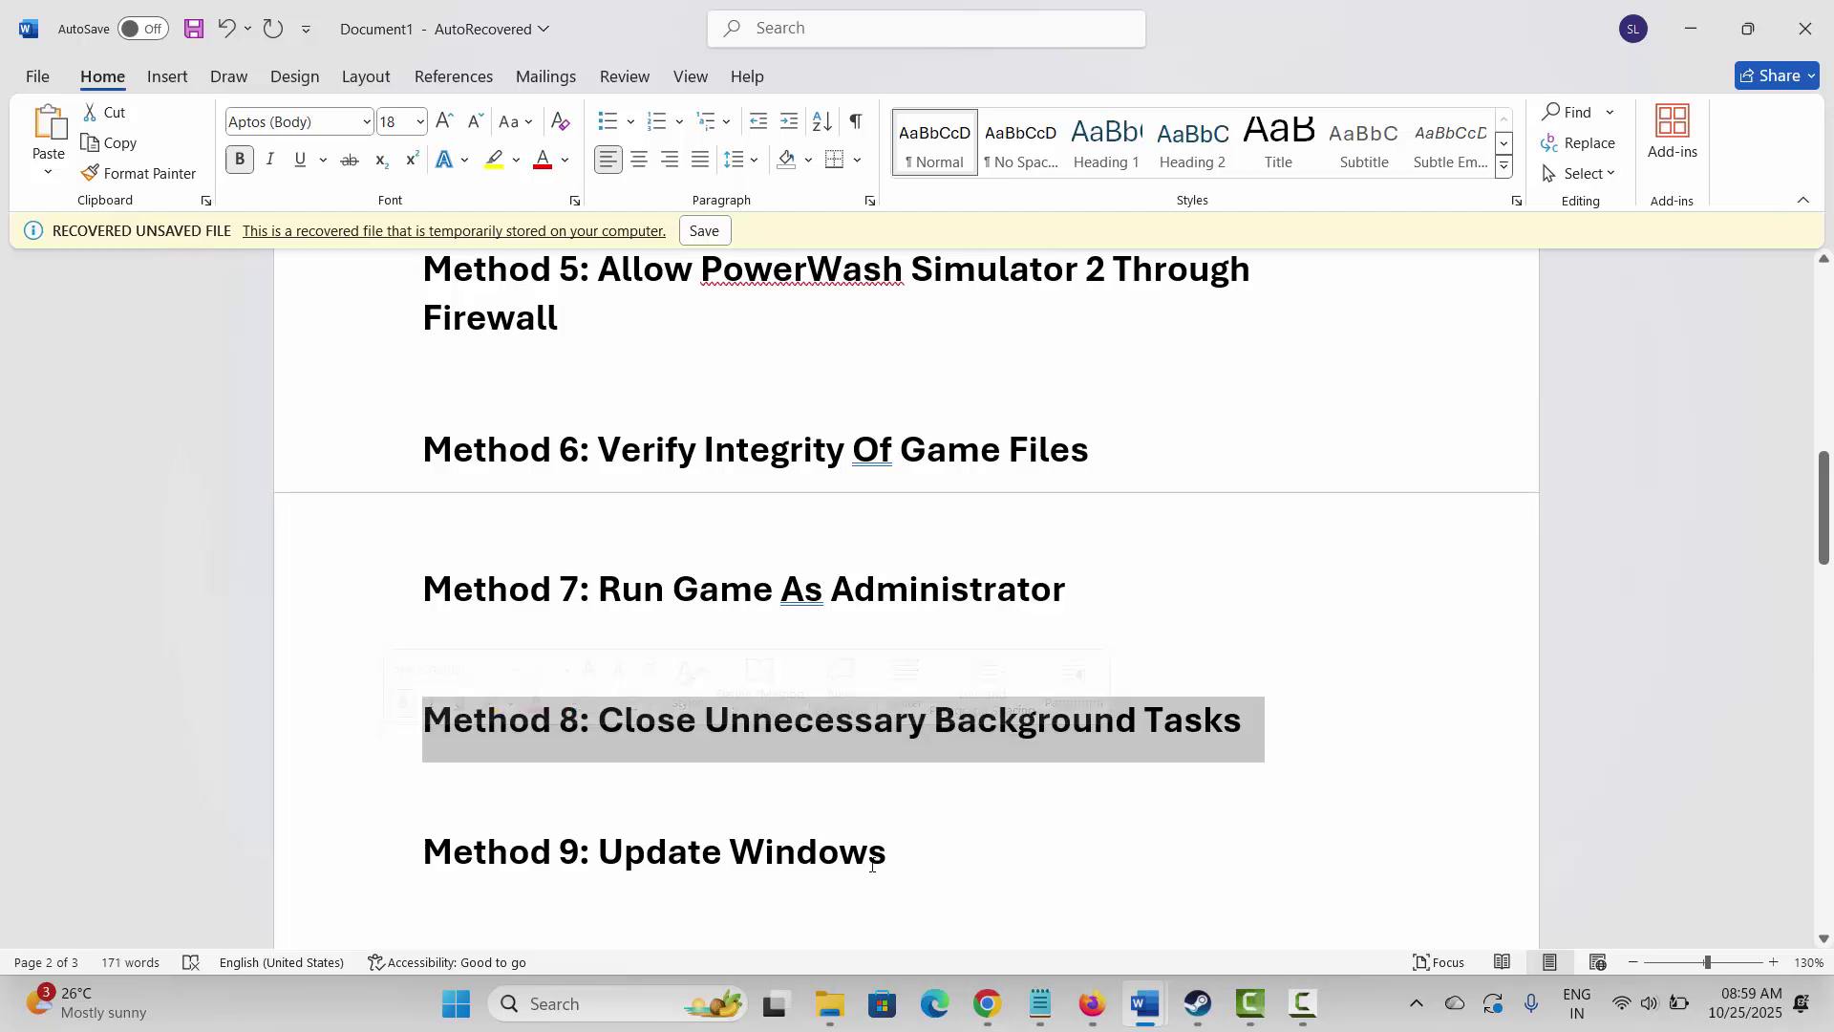
Step: End an EA background process in Task Manager, then close Task Manager
left_click(553, 1002)
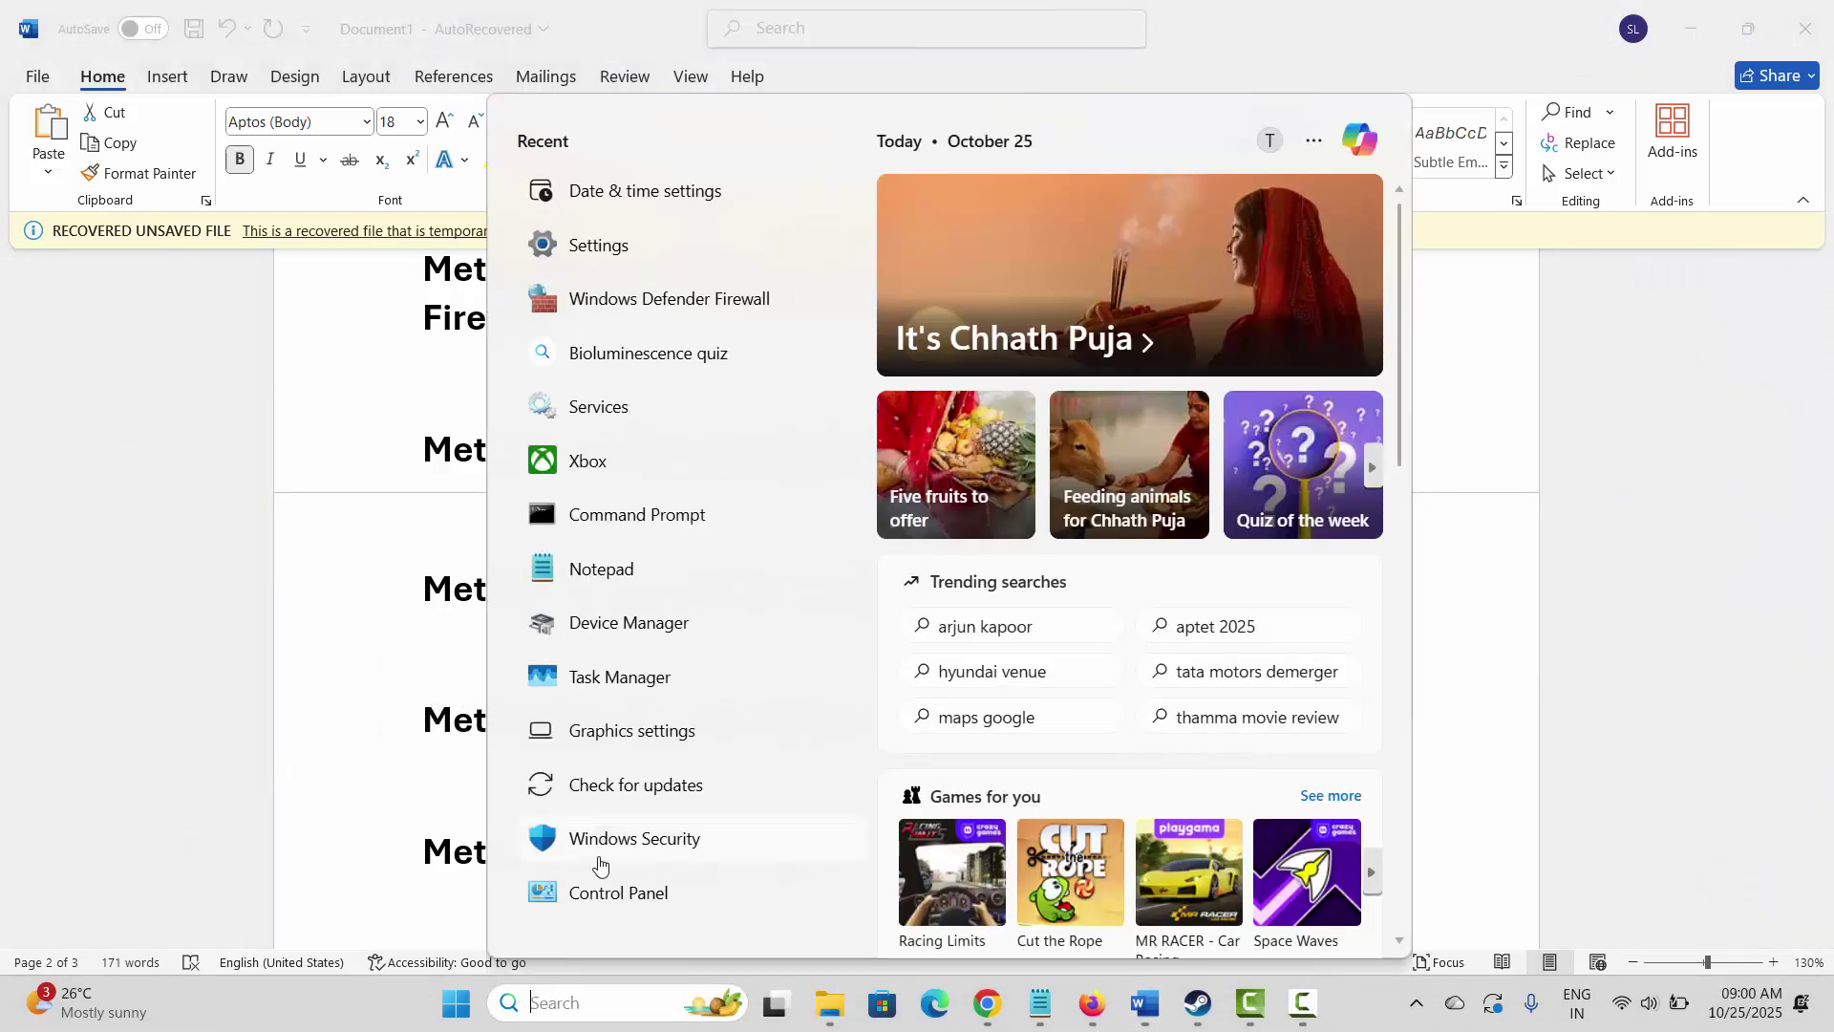
left_click(638, 676)
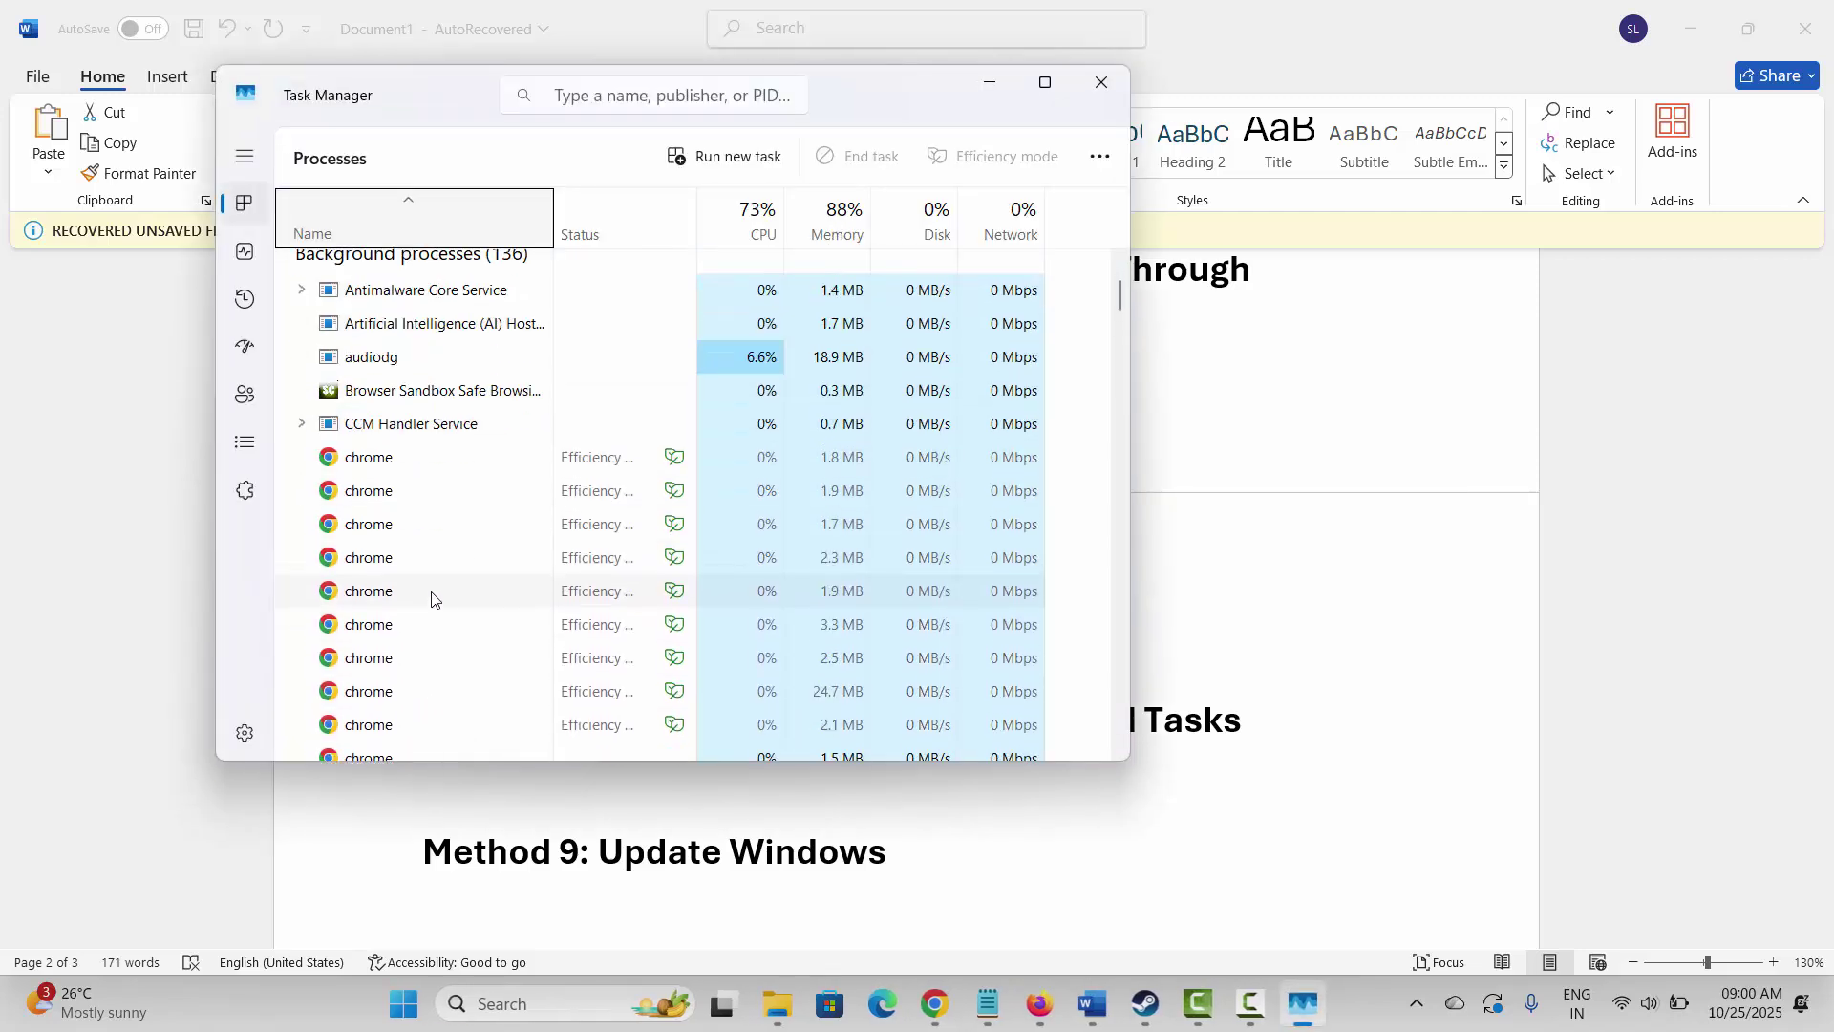
scroll(431, 599, "down", 5)
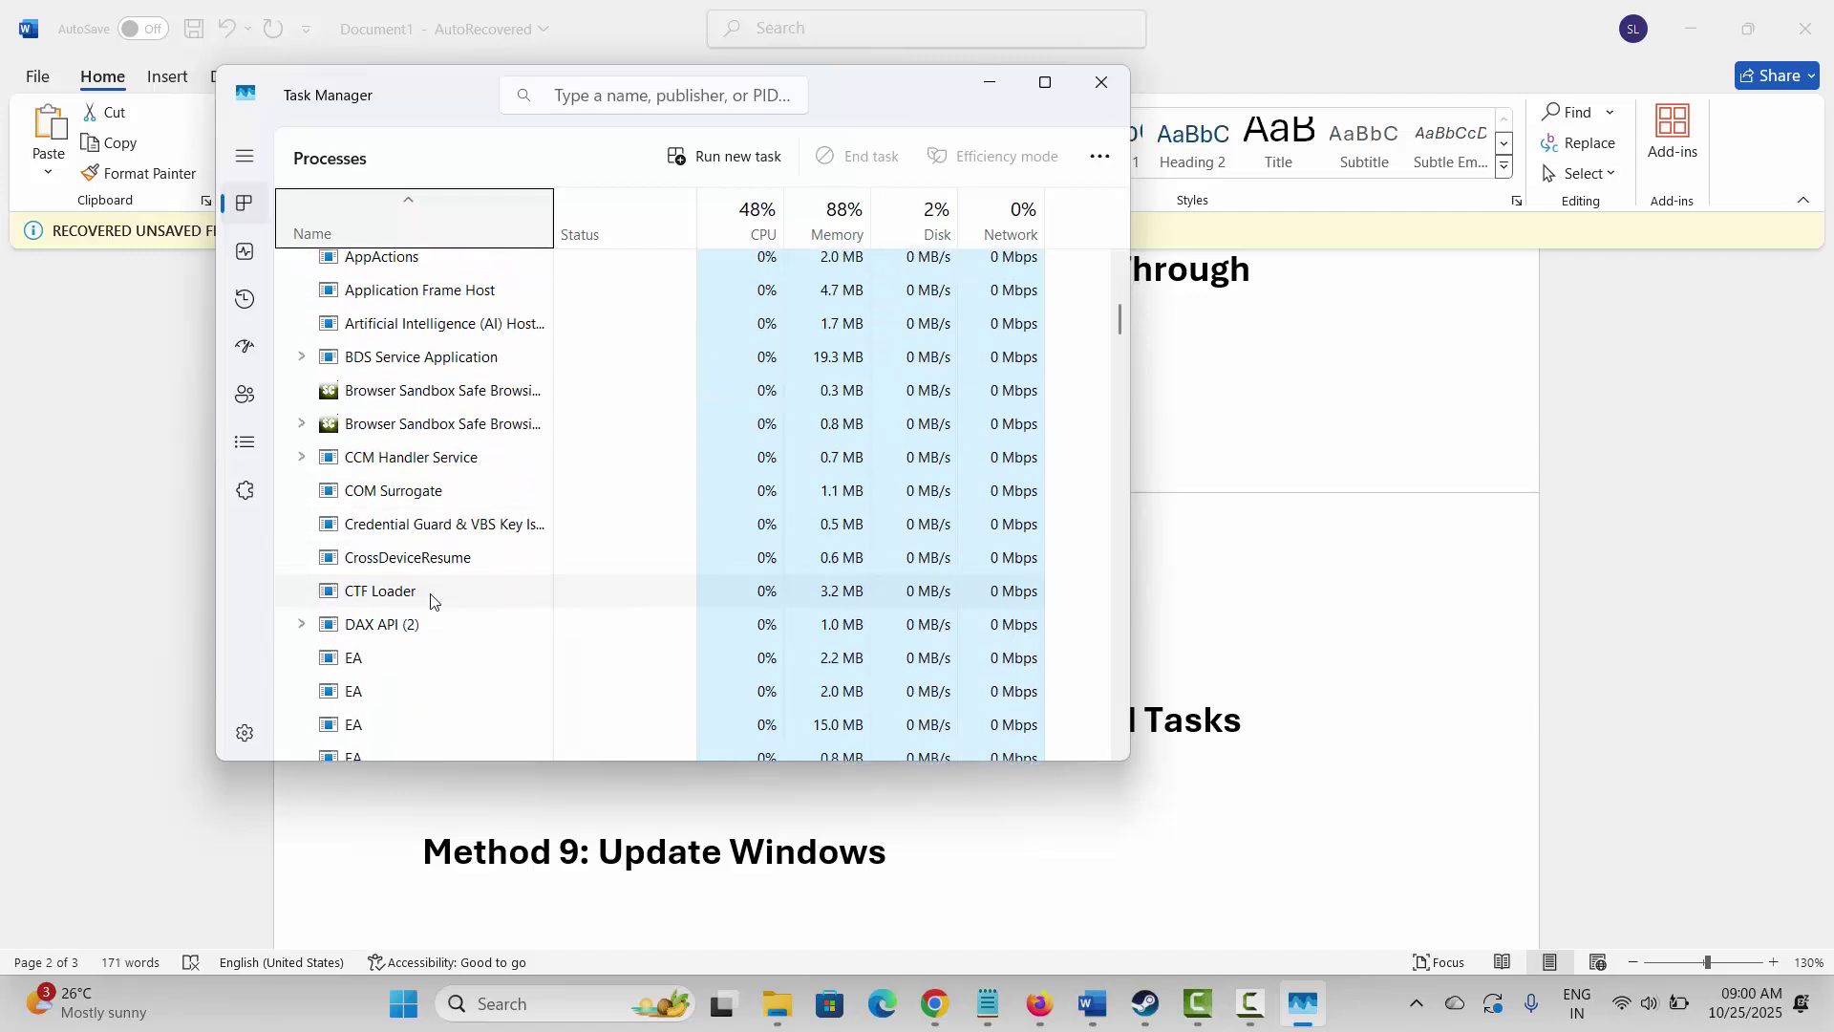
scroll(344, 695, "down", 1)
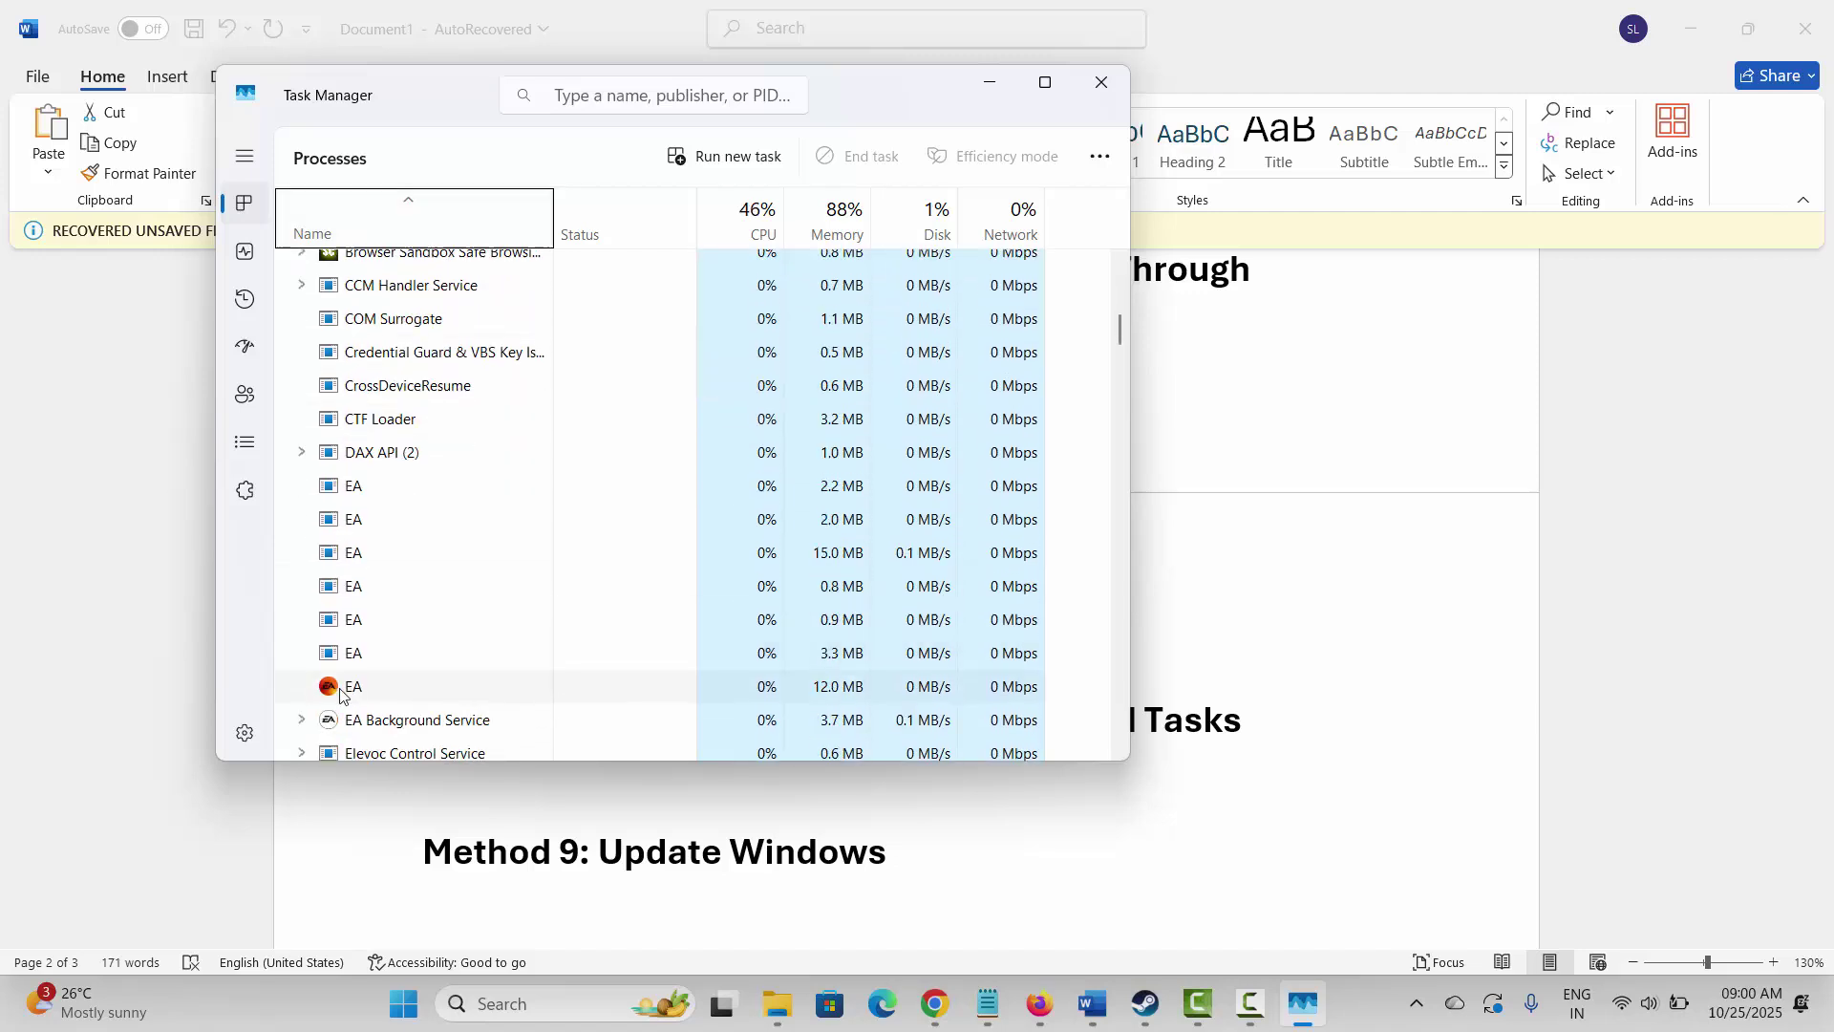
right_click(343, 694)
left_click(401, 708)
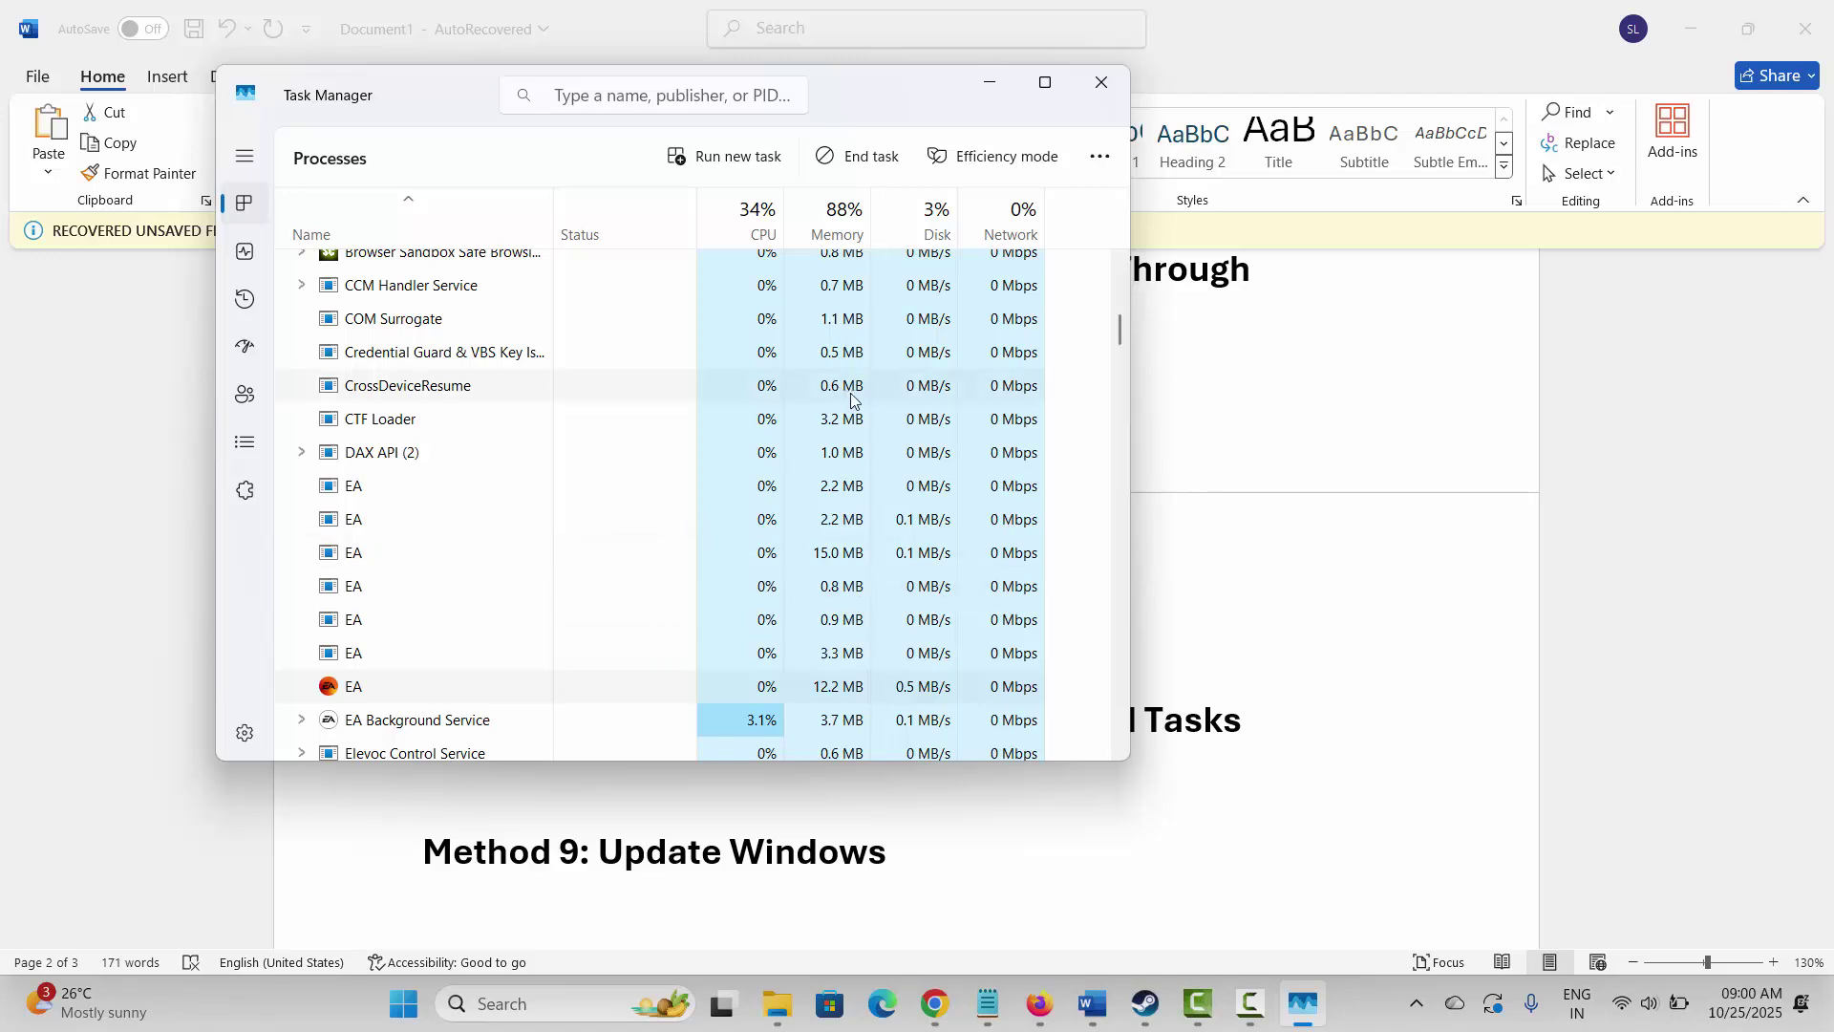
left_click(1103, 85)
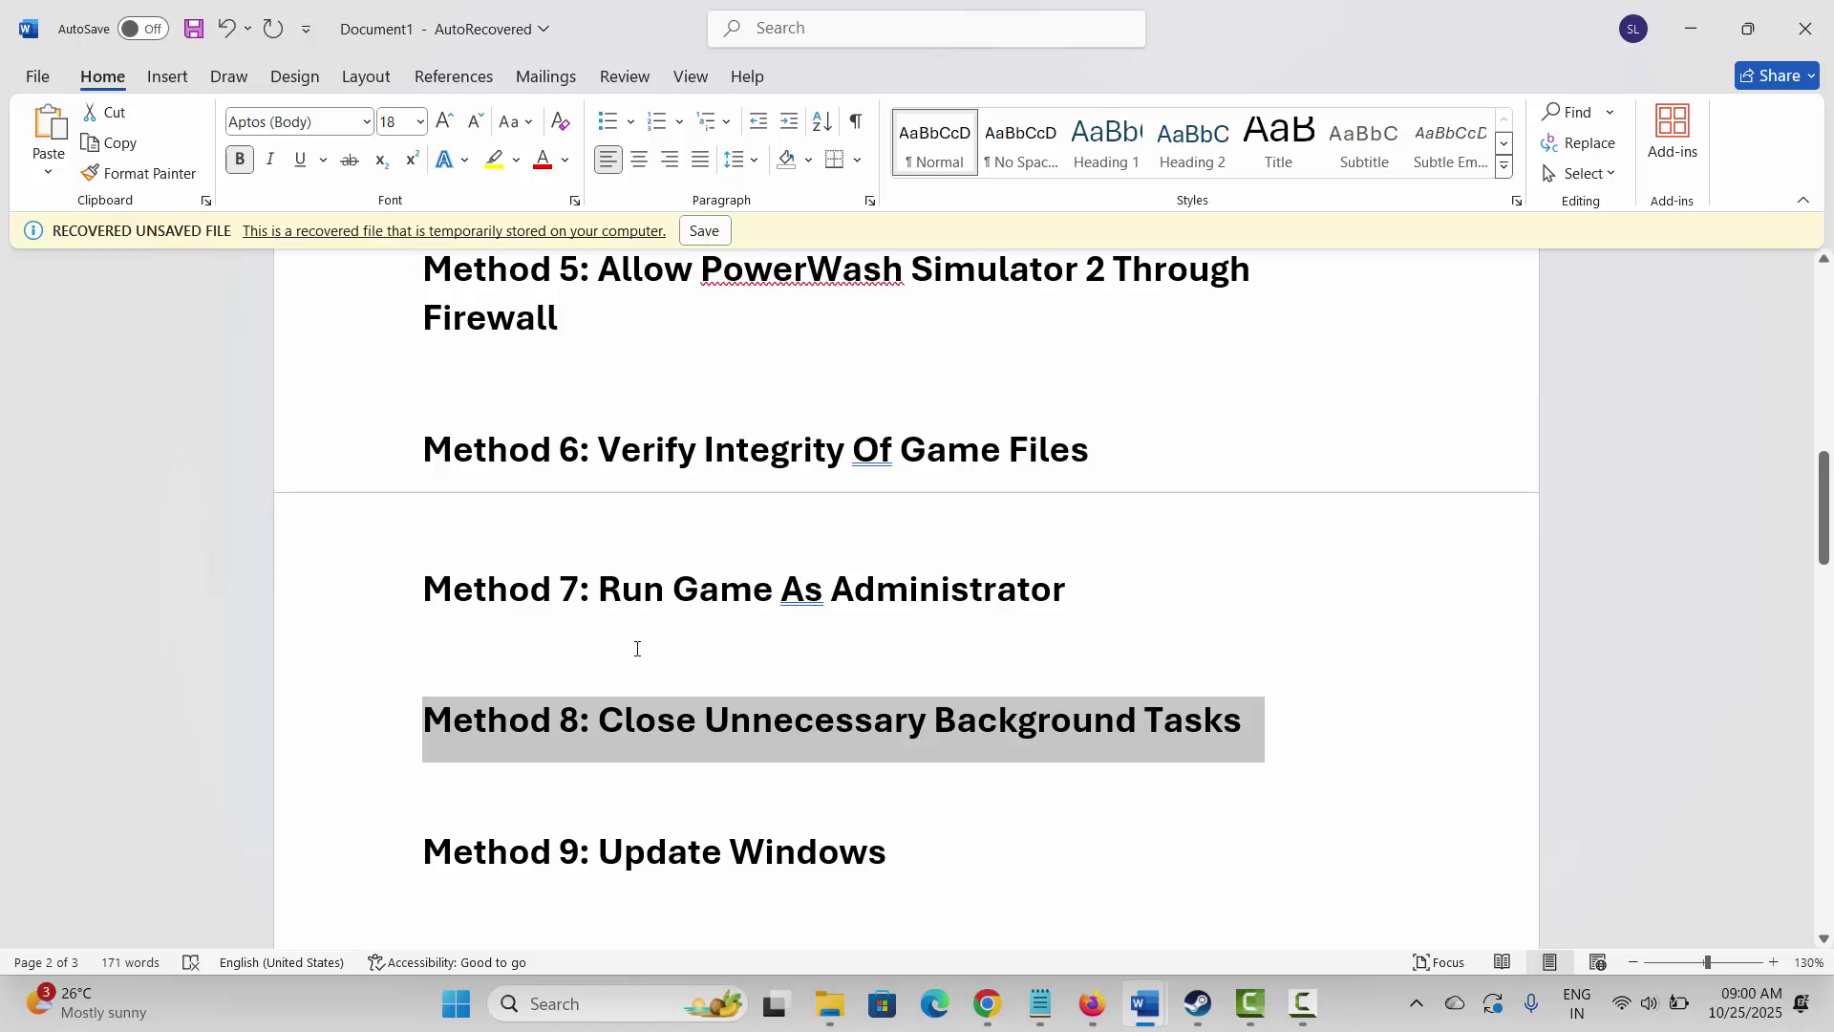
Step: Scroll to the Method 9 line in the guide and select it
scroll(637, 649, "down", 2)
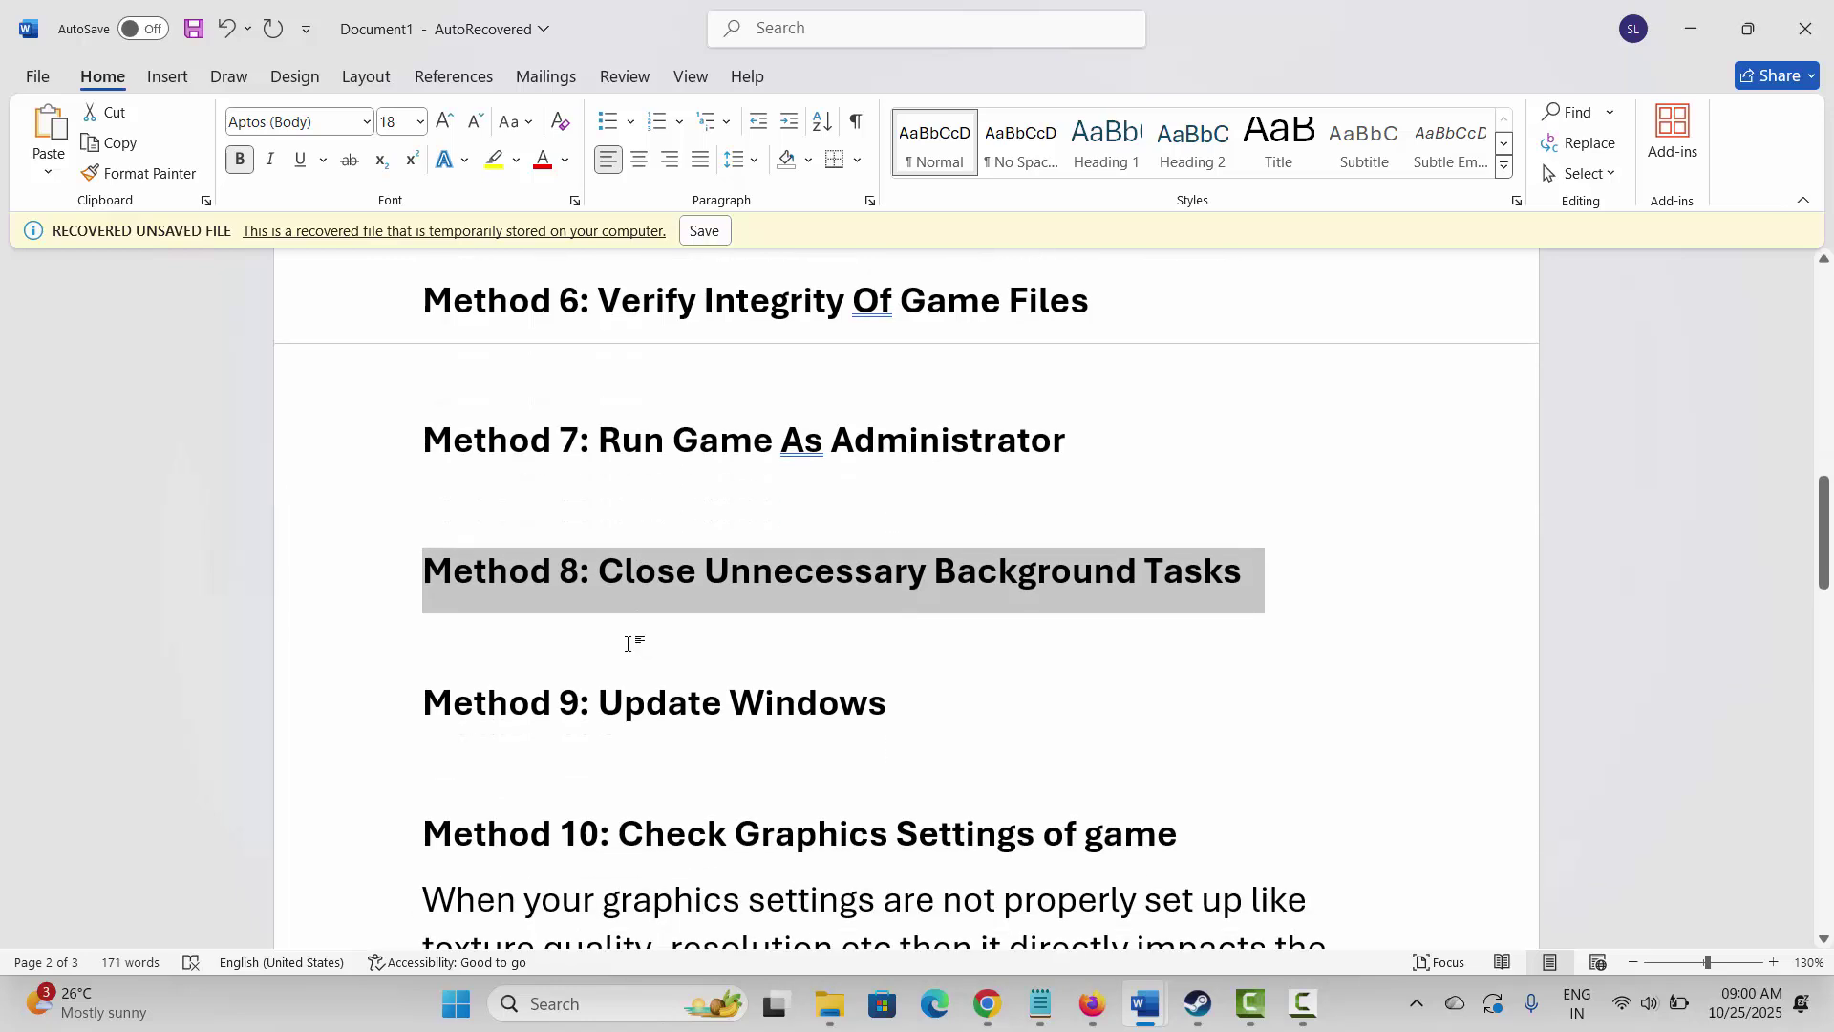
left_click(354, 728)
left_click(659, 758)
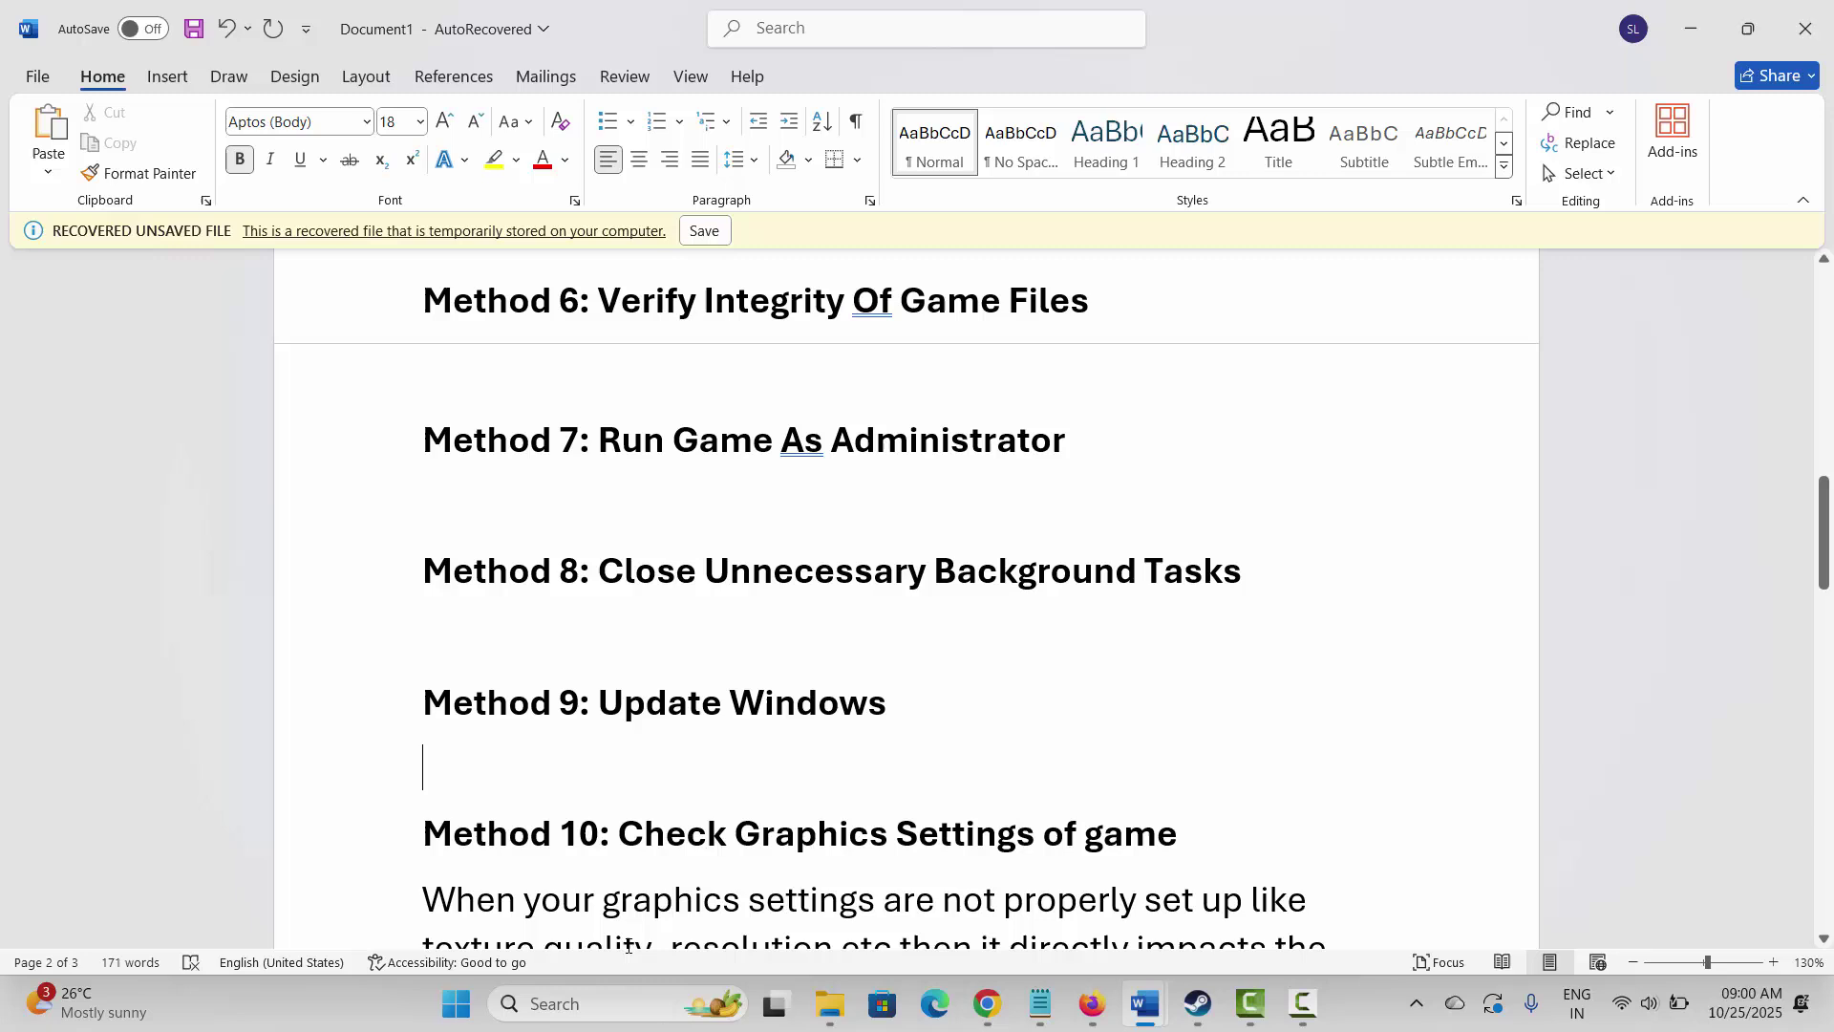
Step: Open the Windows Update settings page and start checking for updates
left_click(586, 1003)
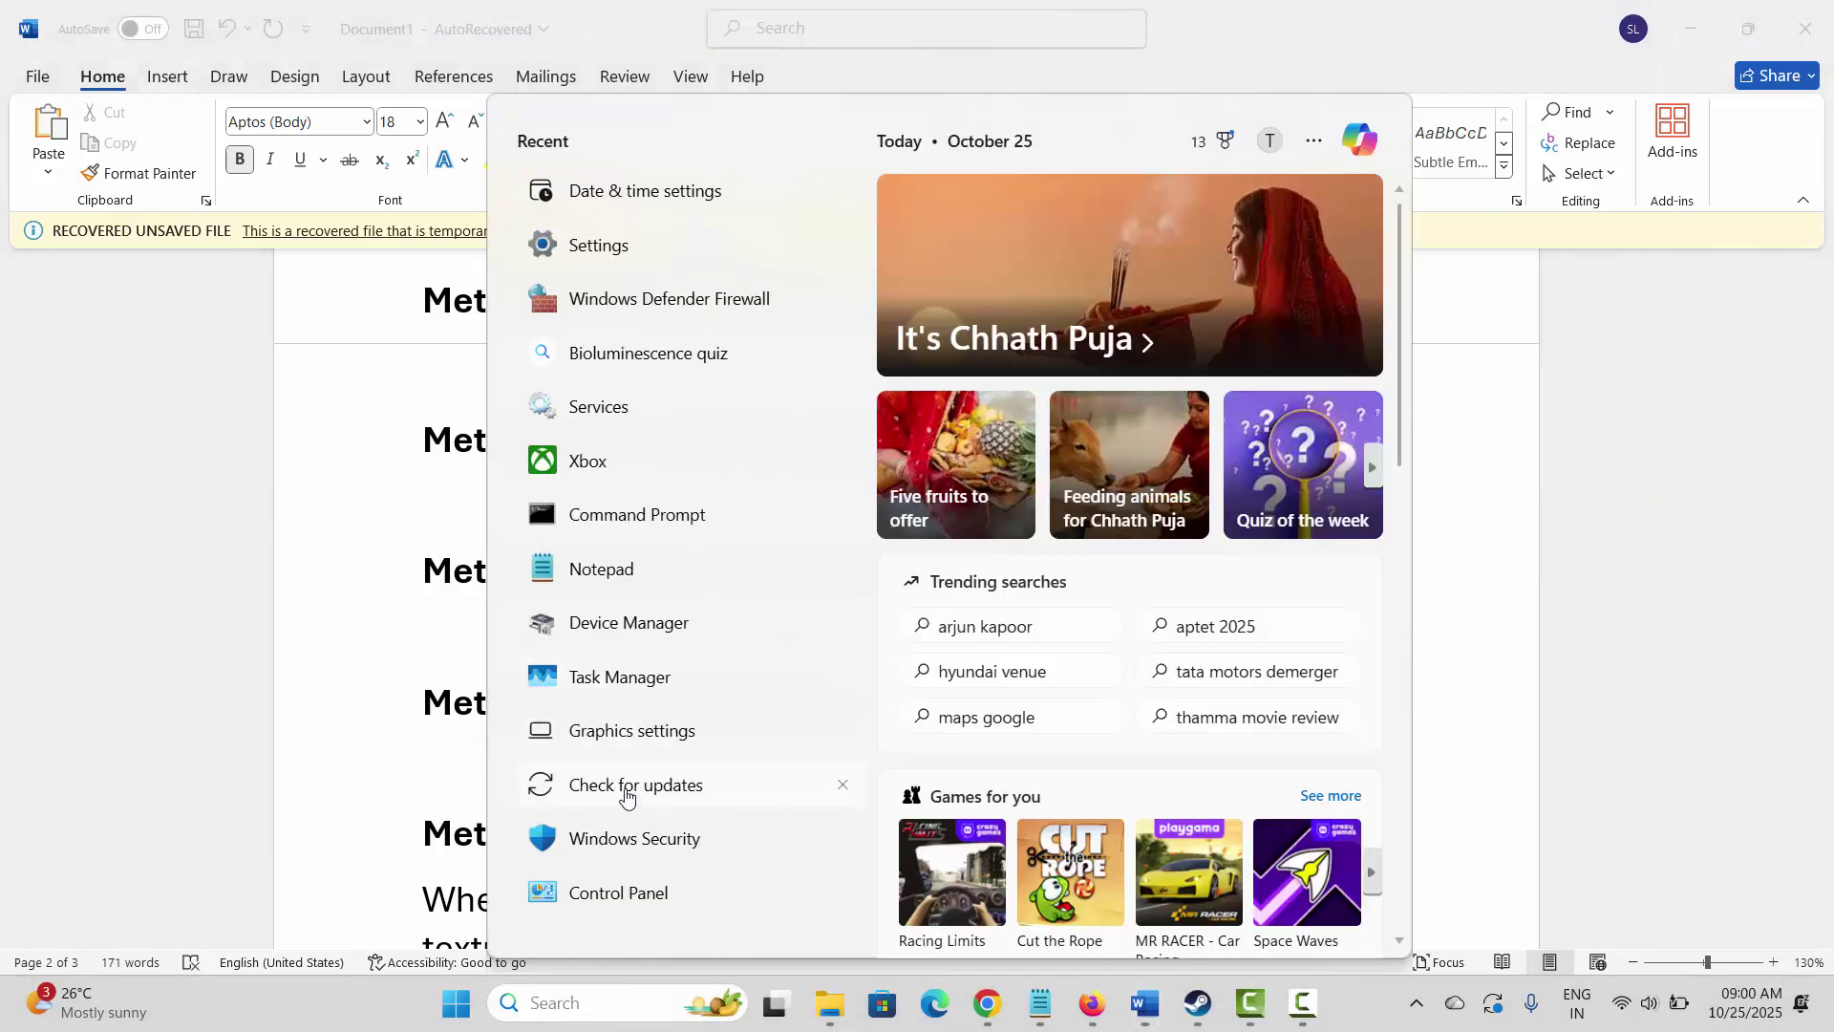
left_click(626, 788)
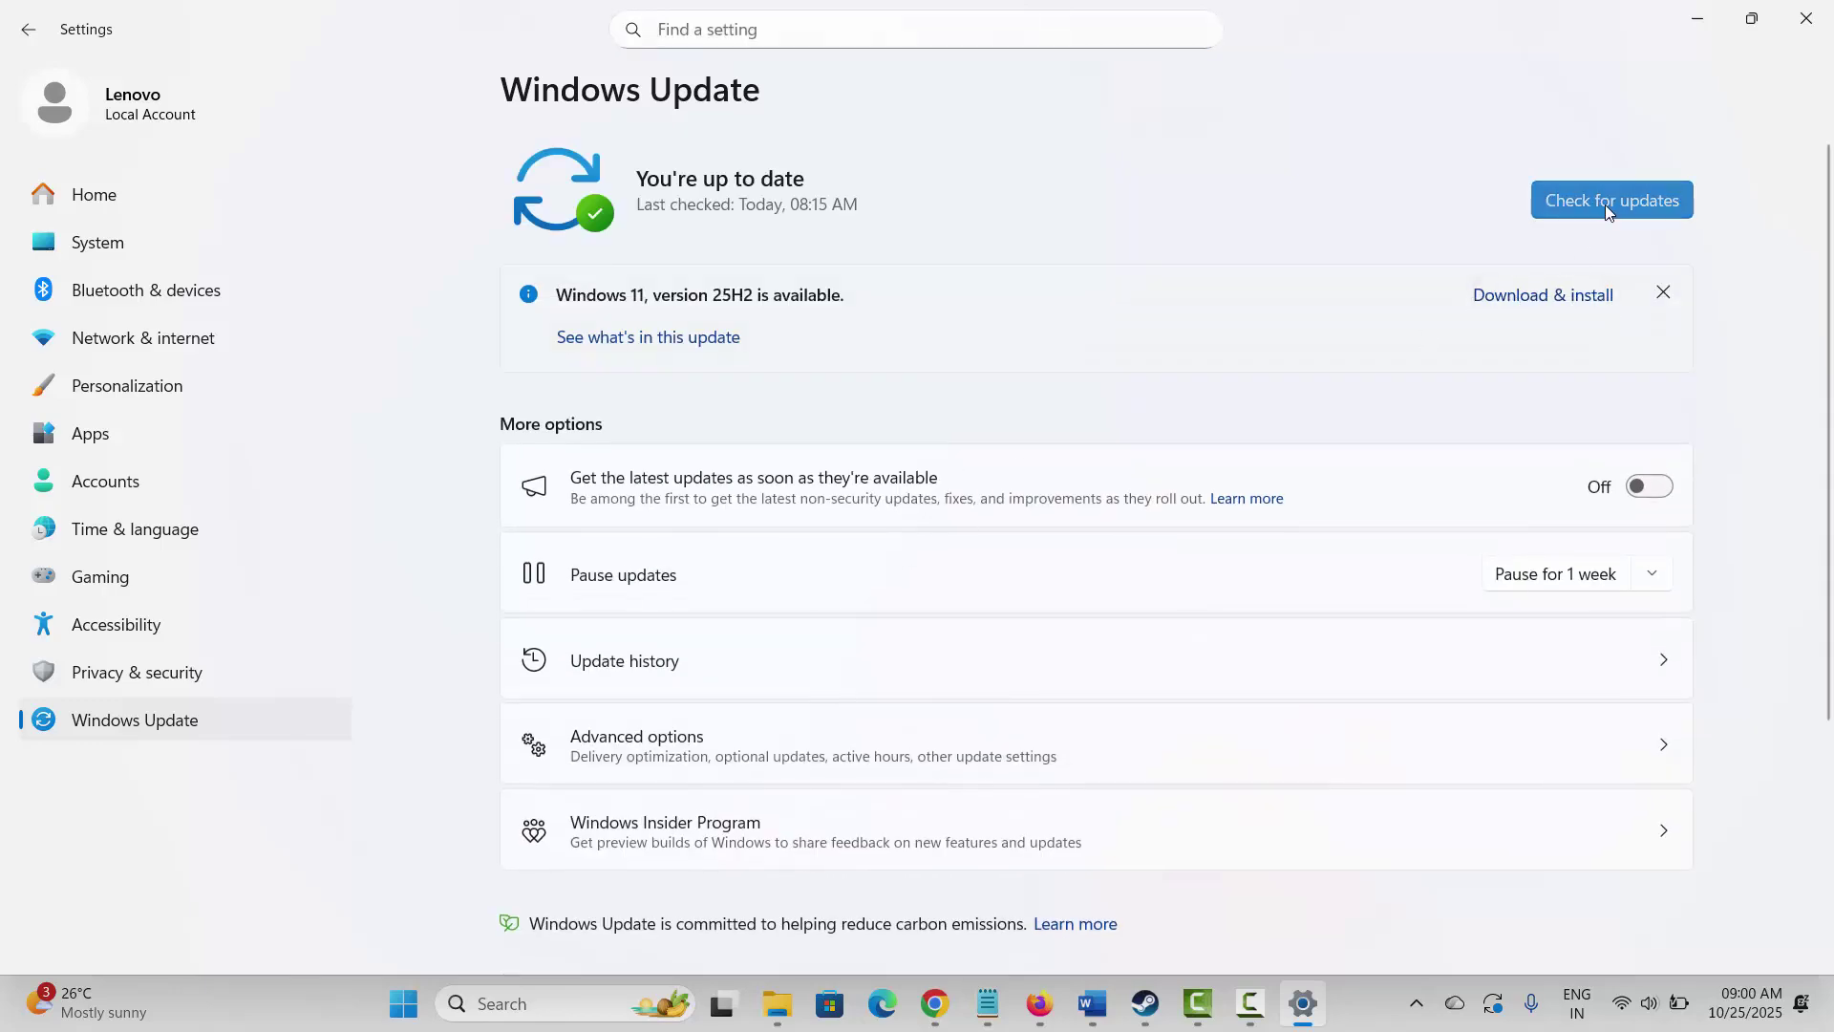
left_click(1605, 201)
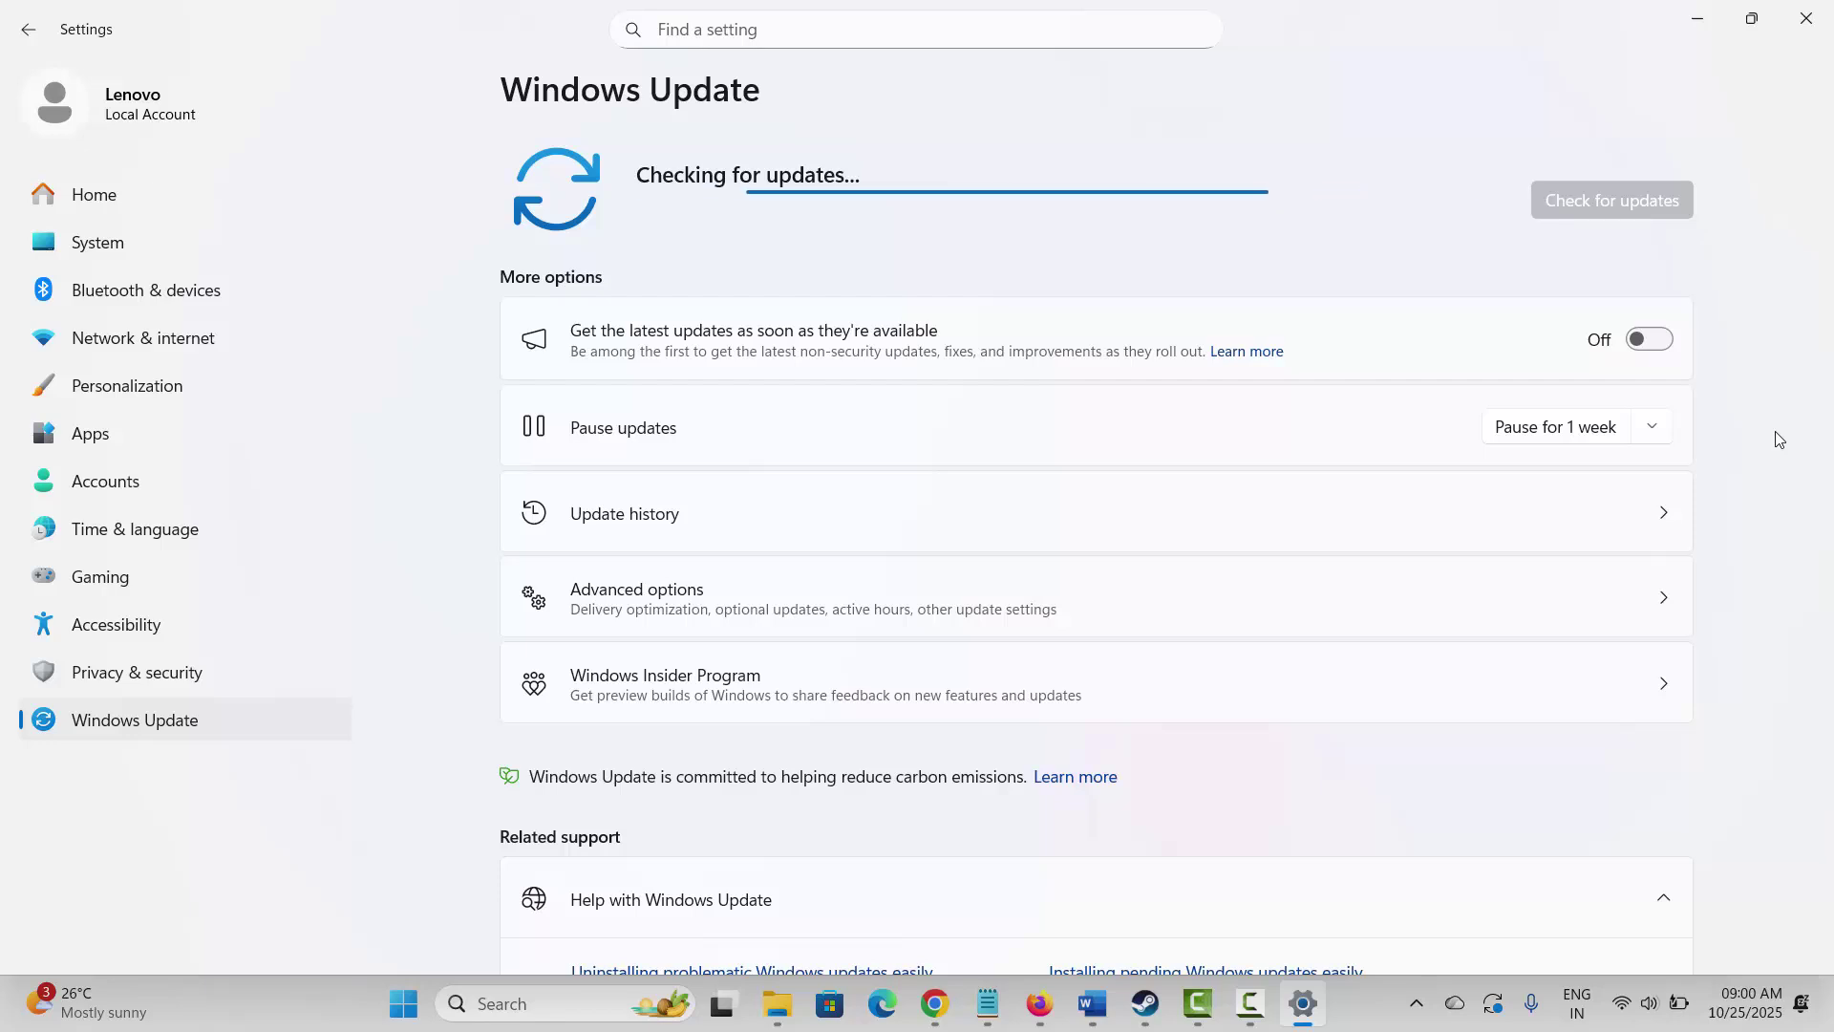
Step: Close Windows Update settings and scroll the Word notes to the Method 10 heading
left_click(1805, 18)
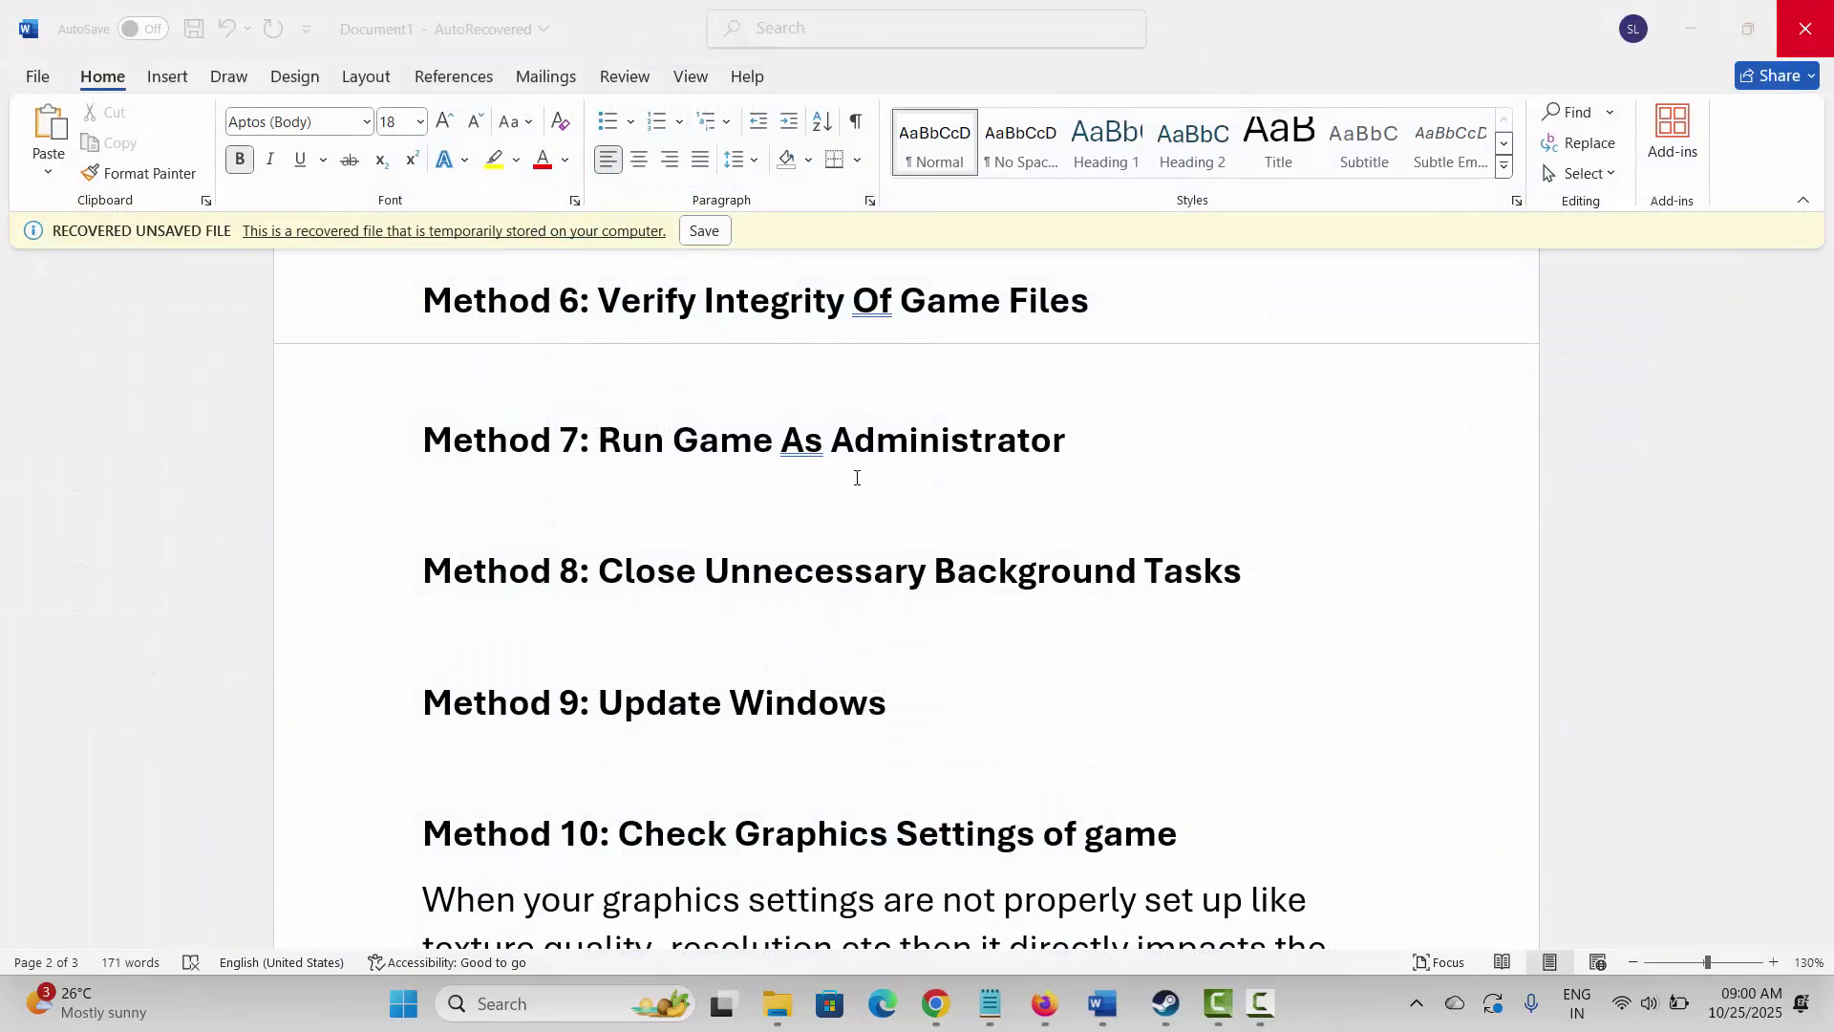
scroll(546, 669, "down", 2)
scroll(546, 680, "down", 1)
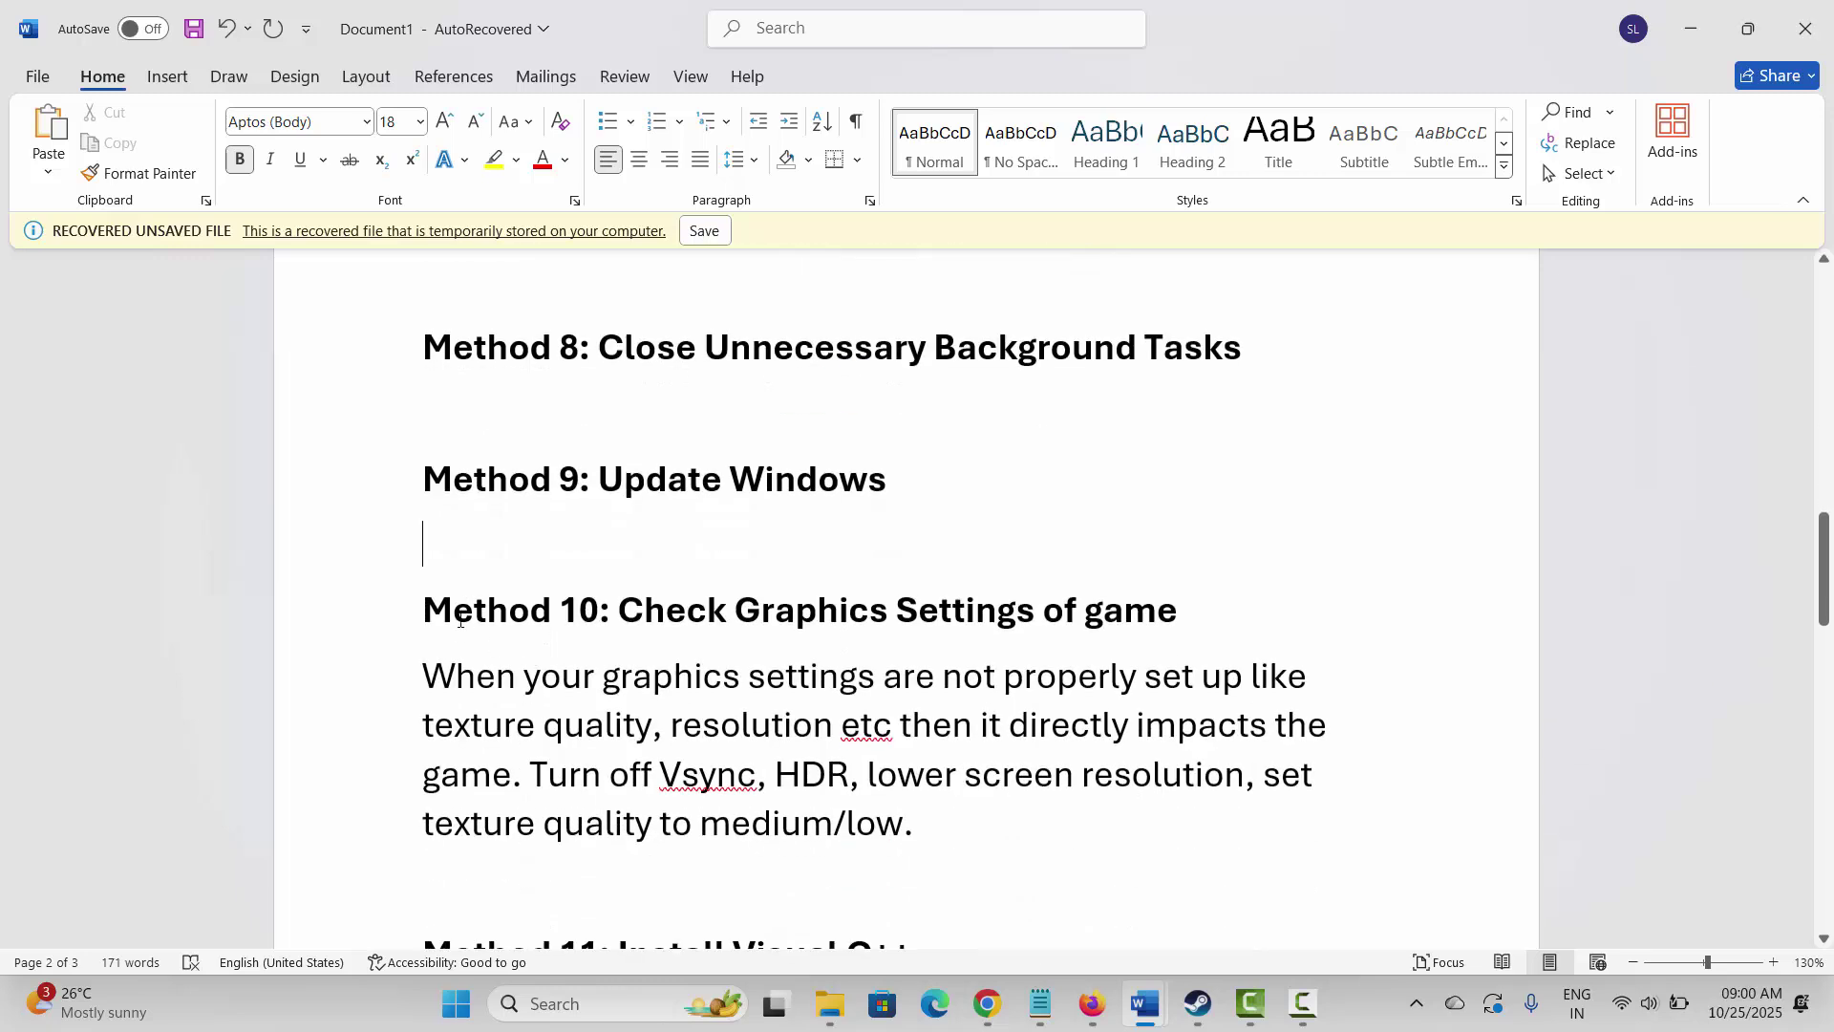
left_click(355, 636)
left_click(559, 688)
Step: Highlight 'Turn off Vsync' and 'texture quality' in Method 10, then return to Steam
left_click_drag(553, 772, 826, 785)
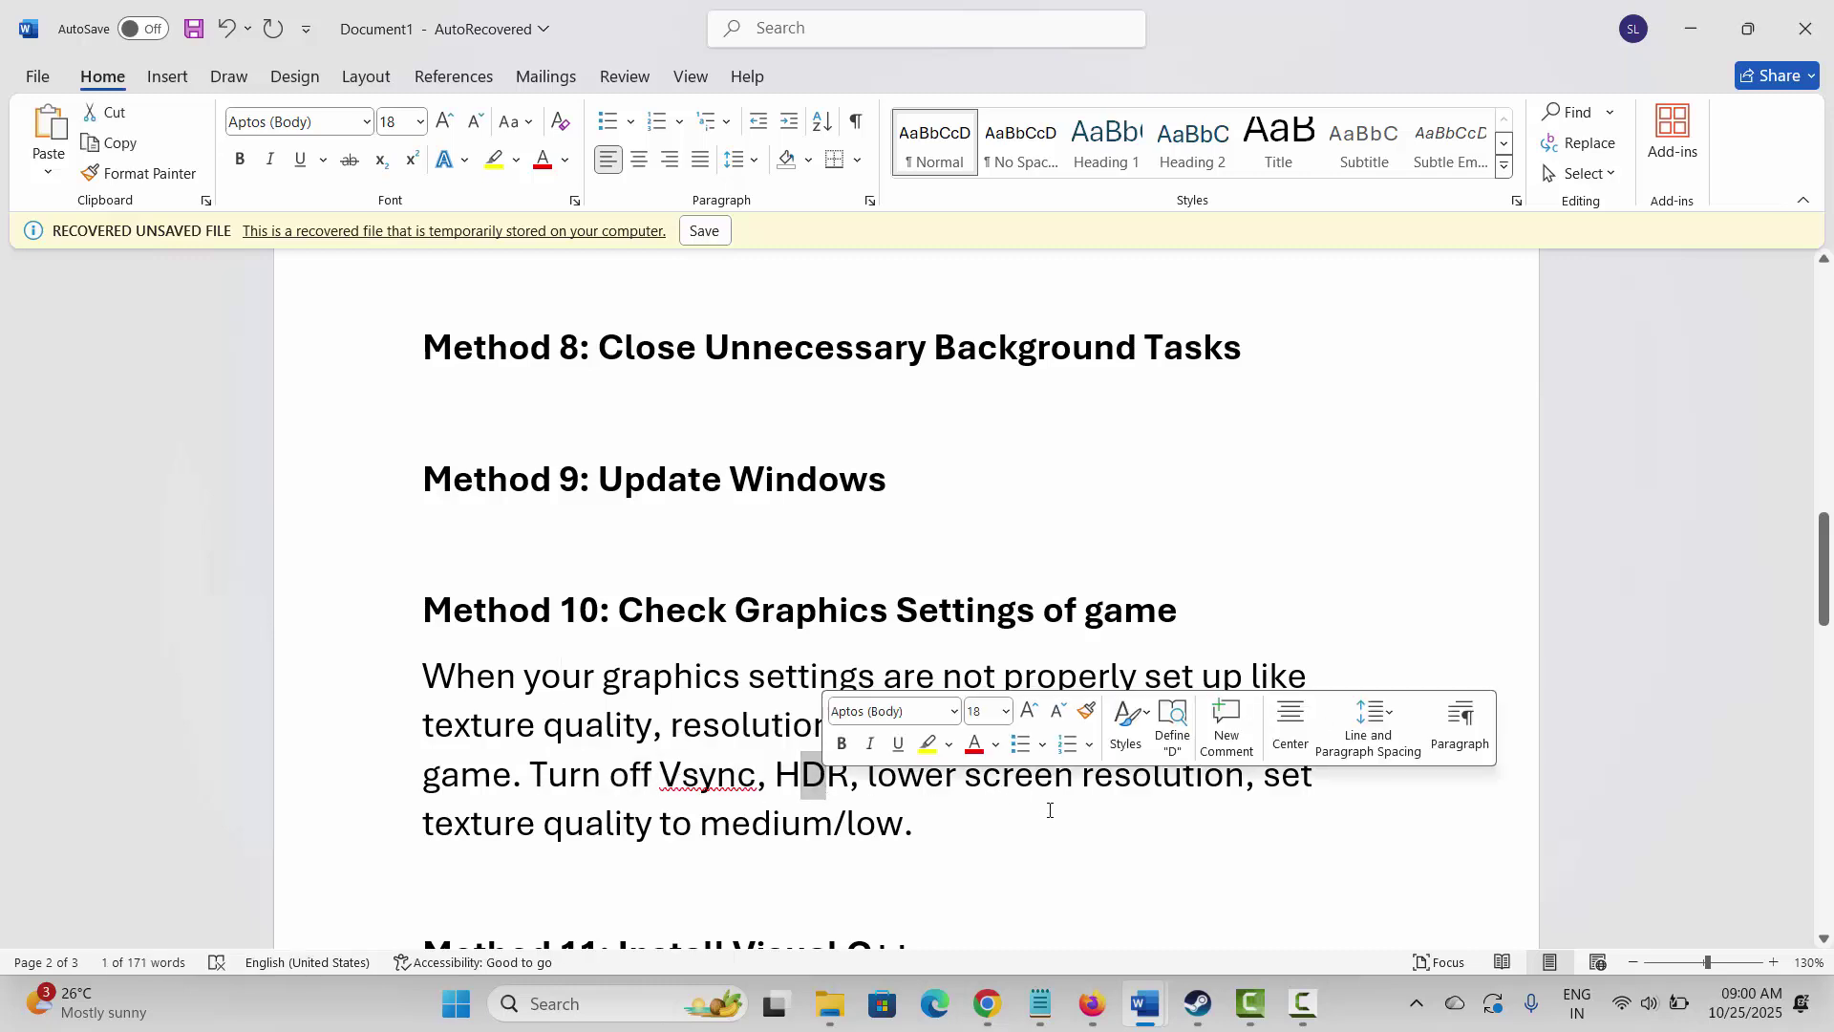
left_click_drag(503, 829, 656, 832)
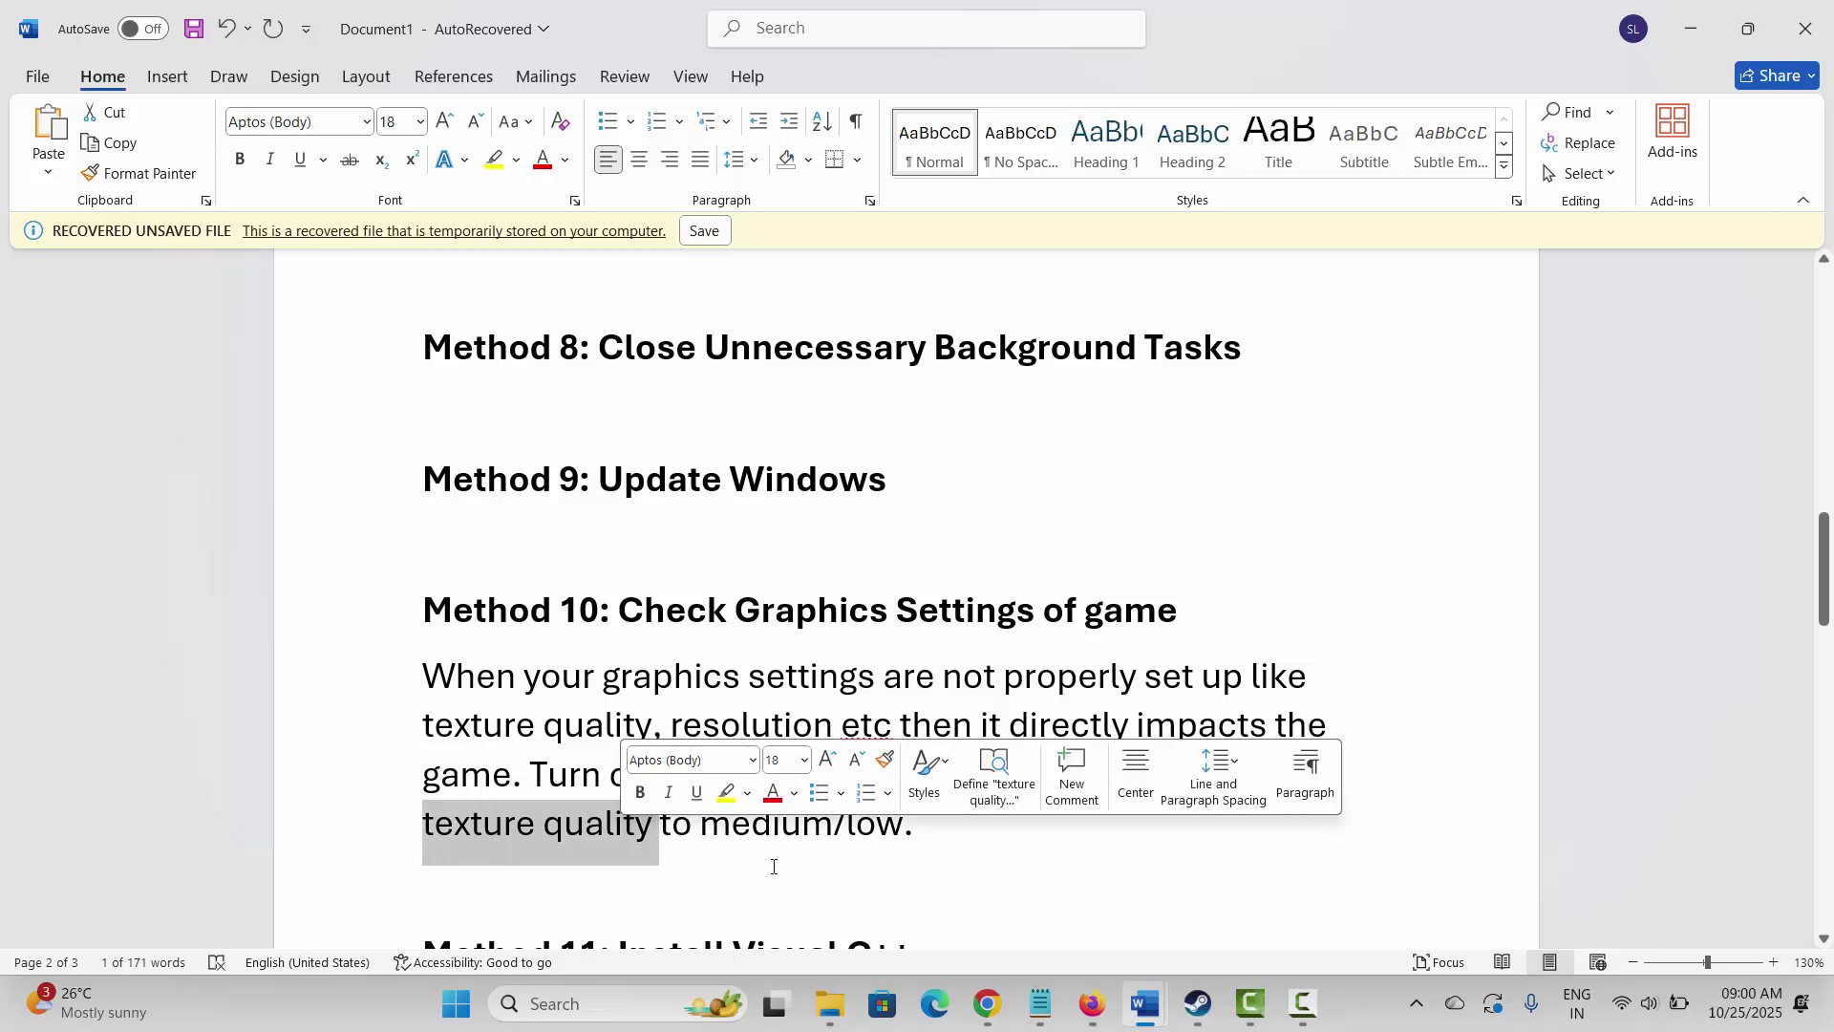
key("alt+Tab")
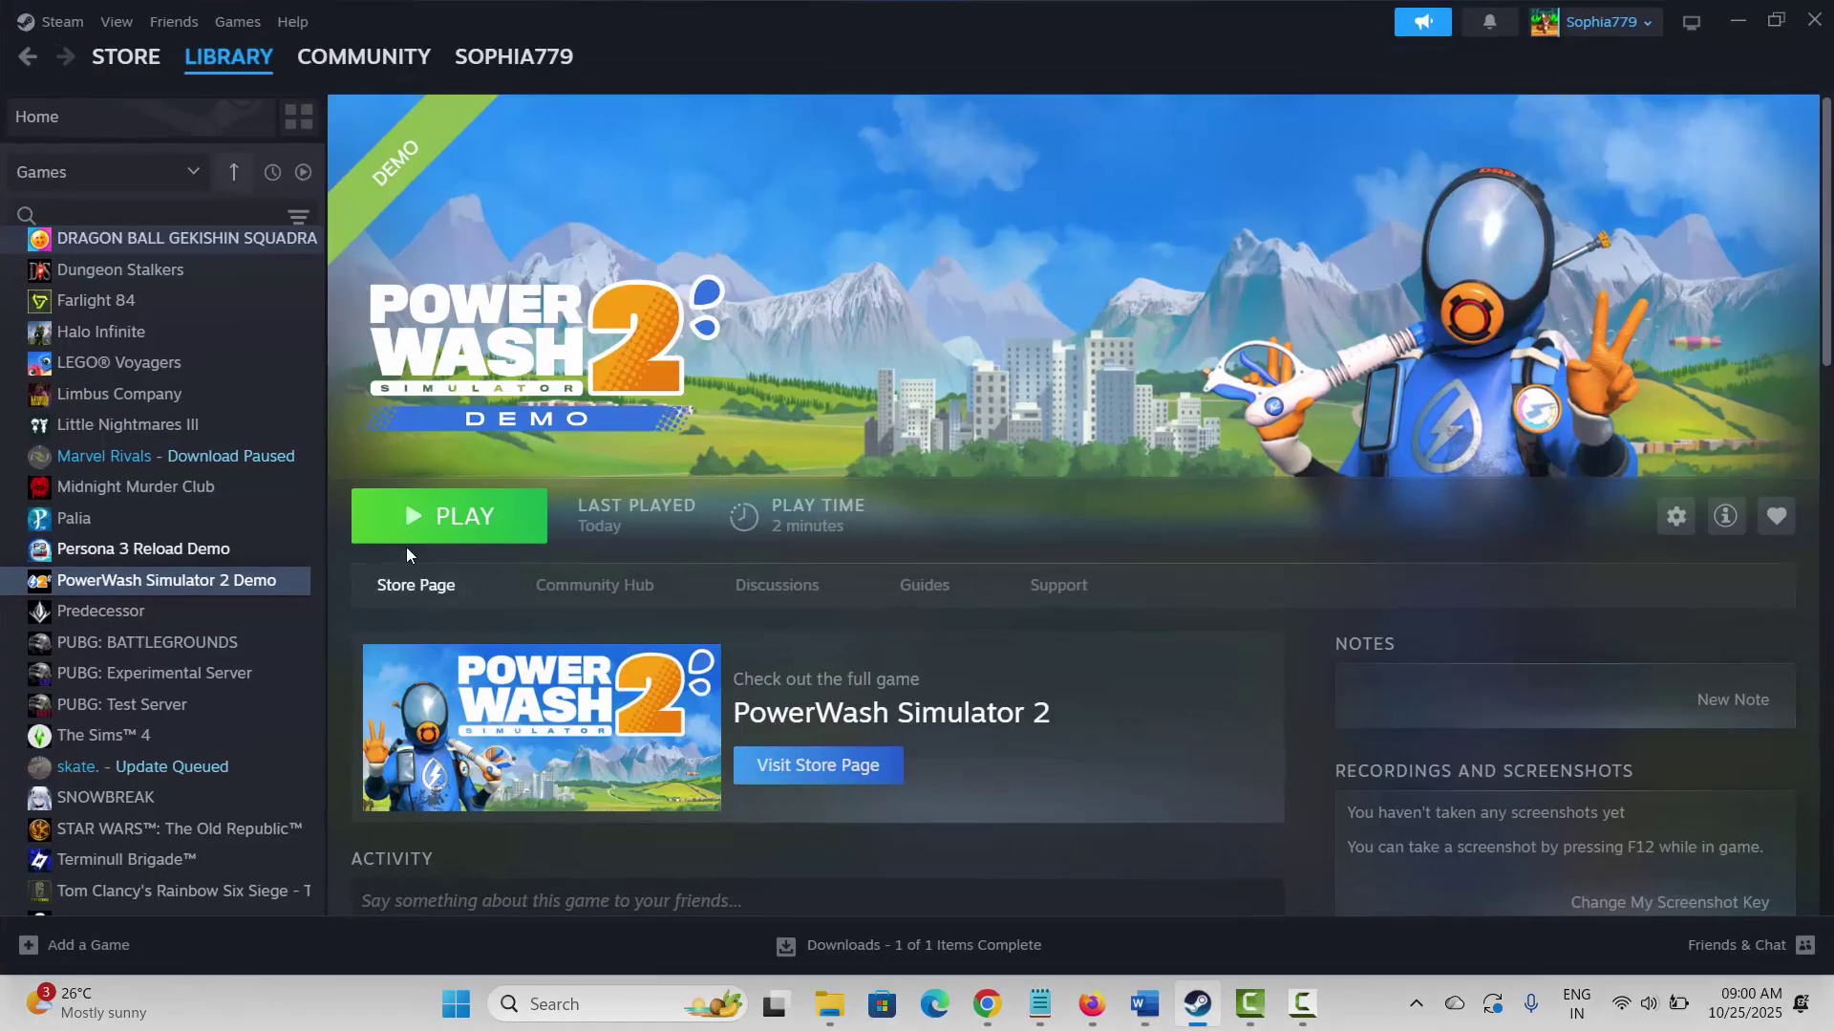
Step: Launch PowerWash Simulator 2 Demo from the Steam library and open its in-game settings
left_click(447, 531)
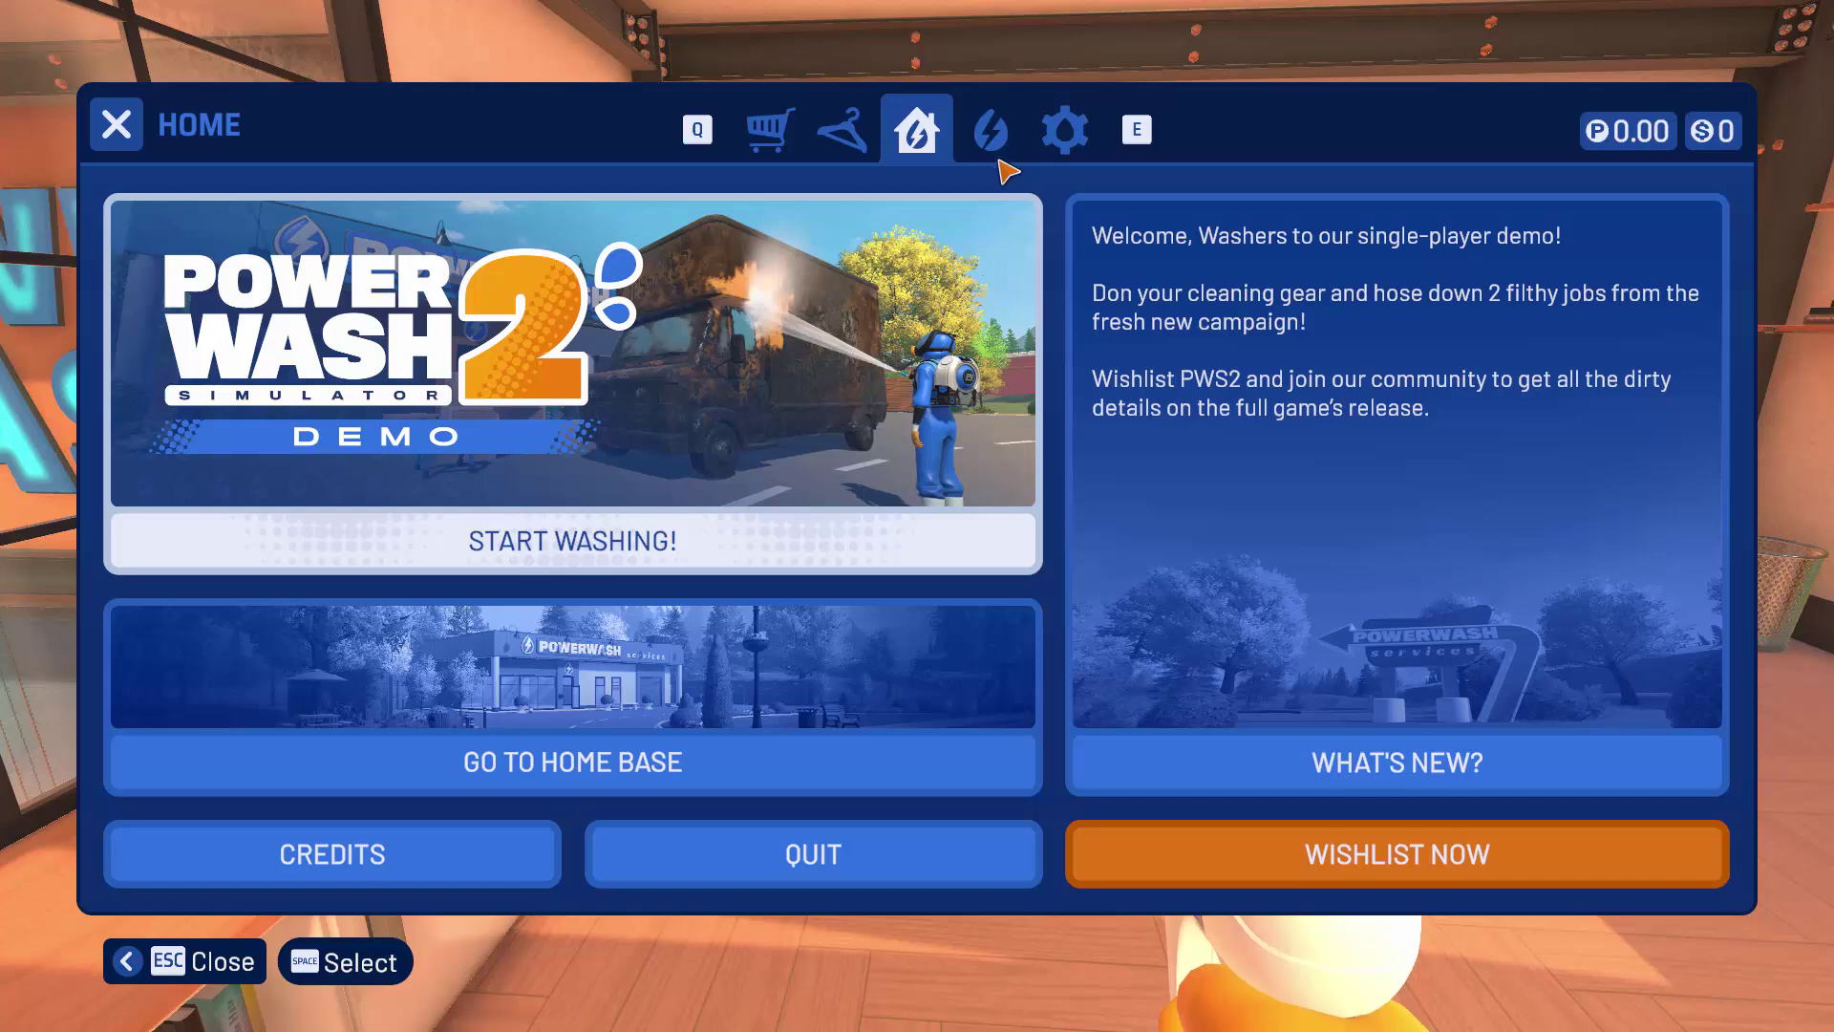
left_click(1054, 143)
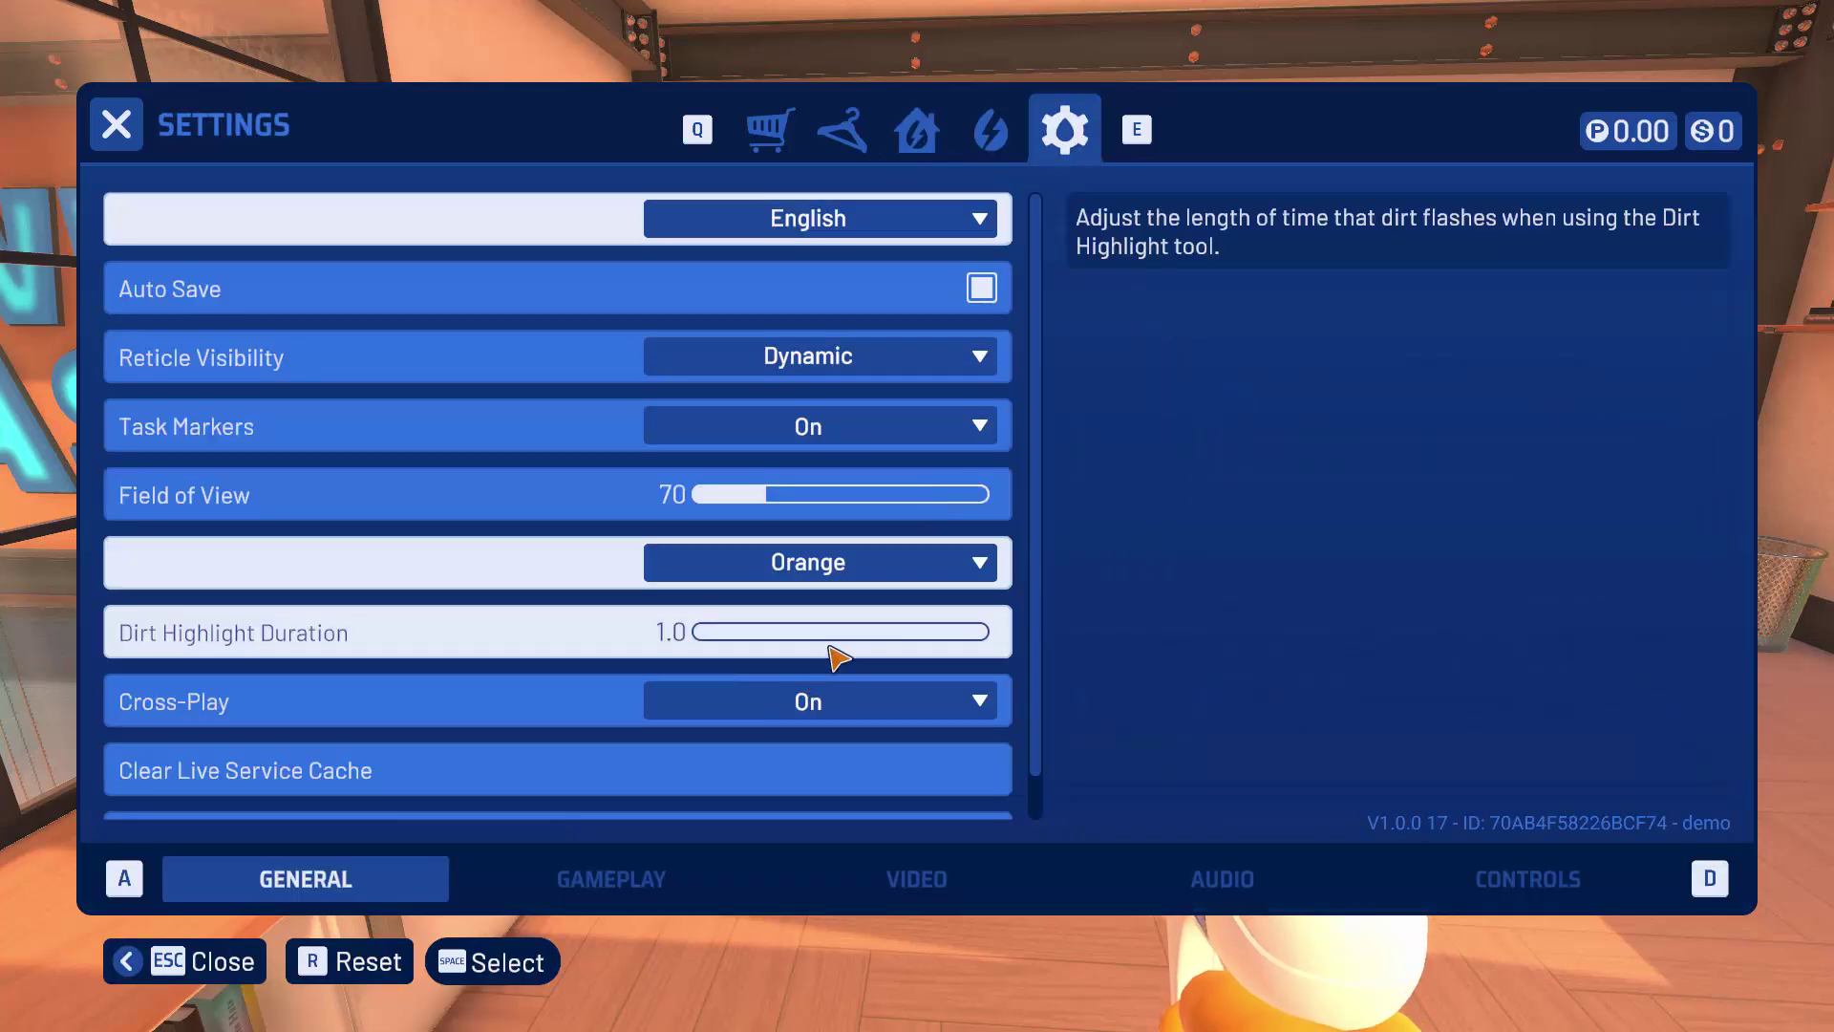
Step: Show the game's Video settings: 1920 x 1080, Vsync On, Highest texture quality
key("Down")
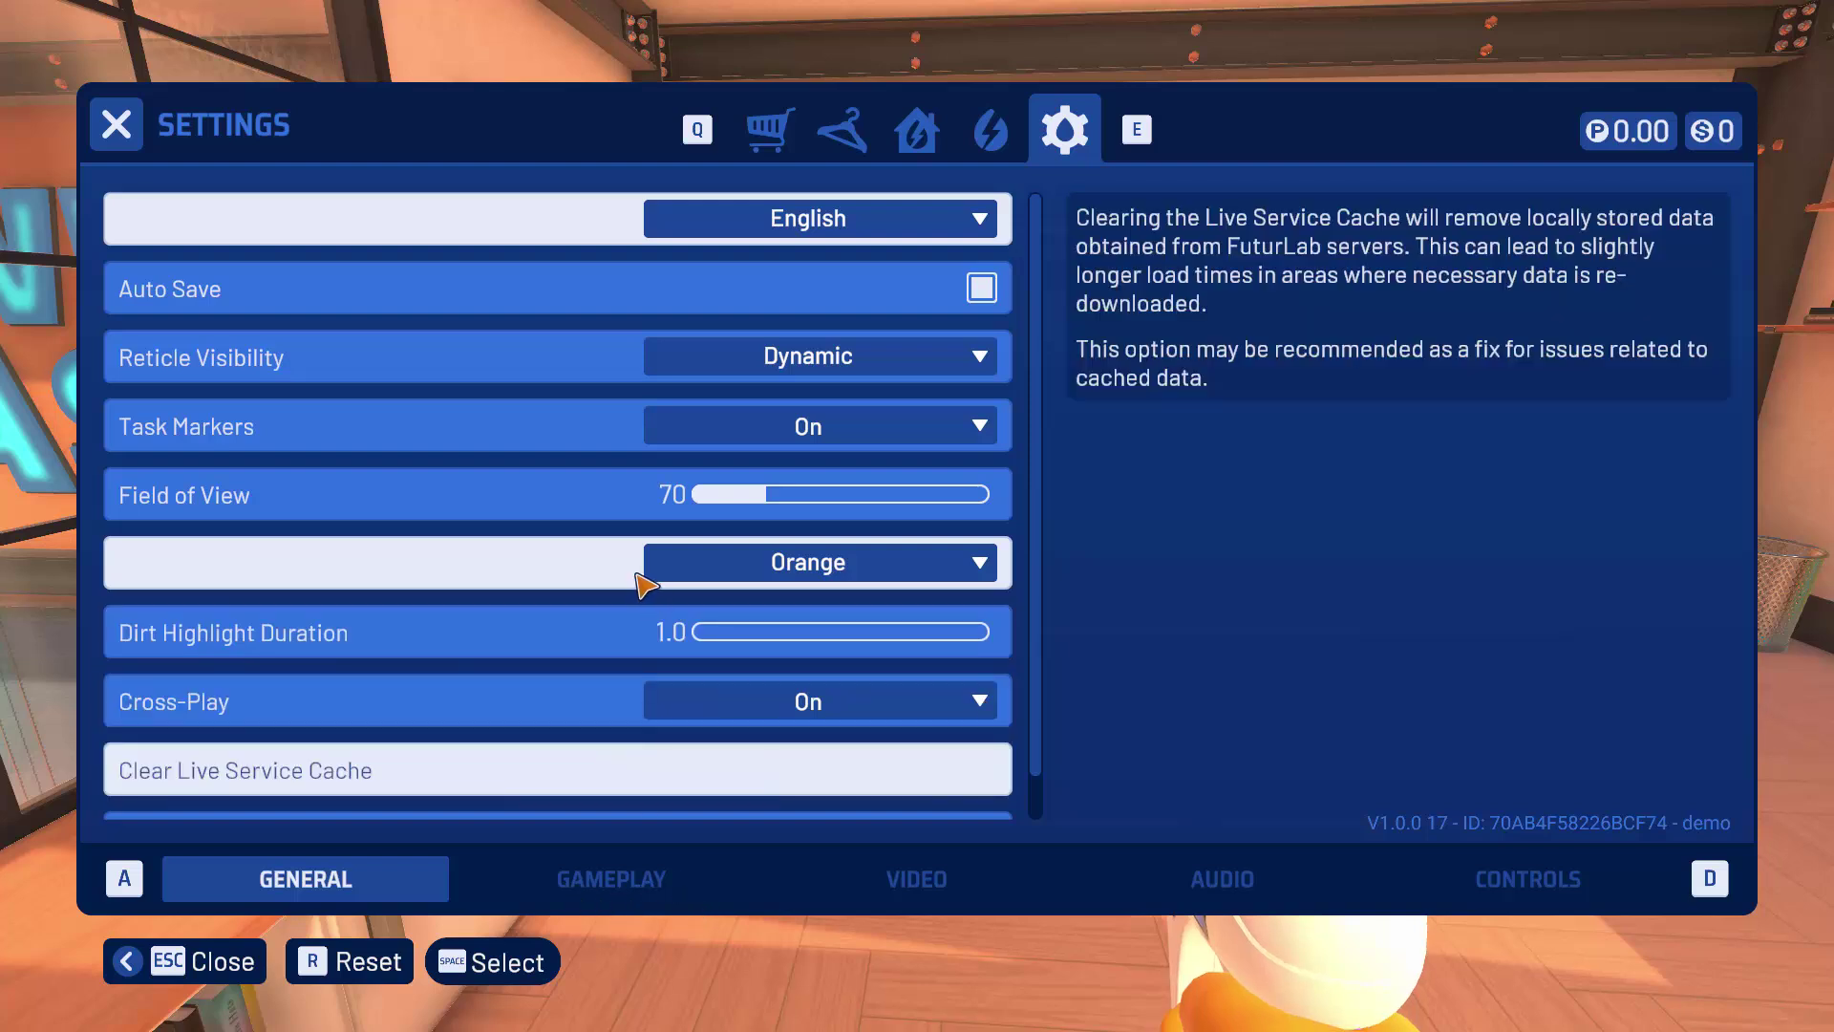
scroll(901, 681, "down", 1)
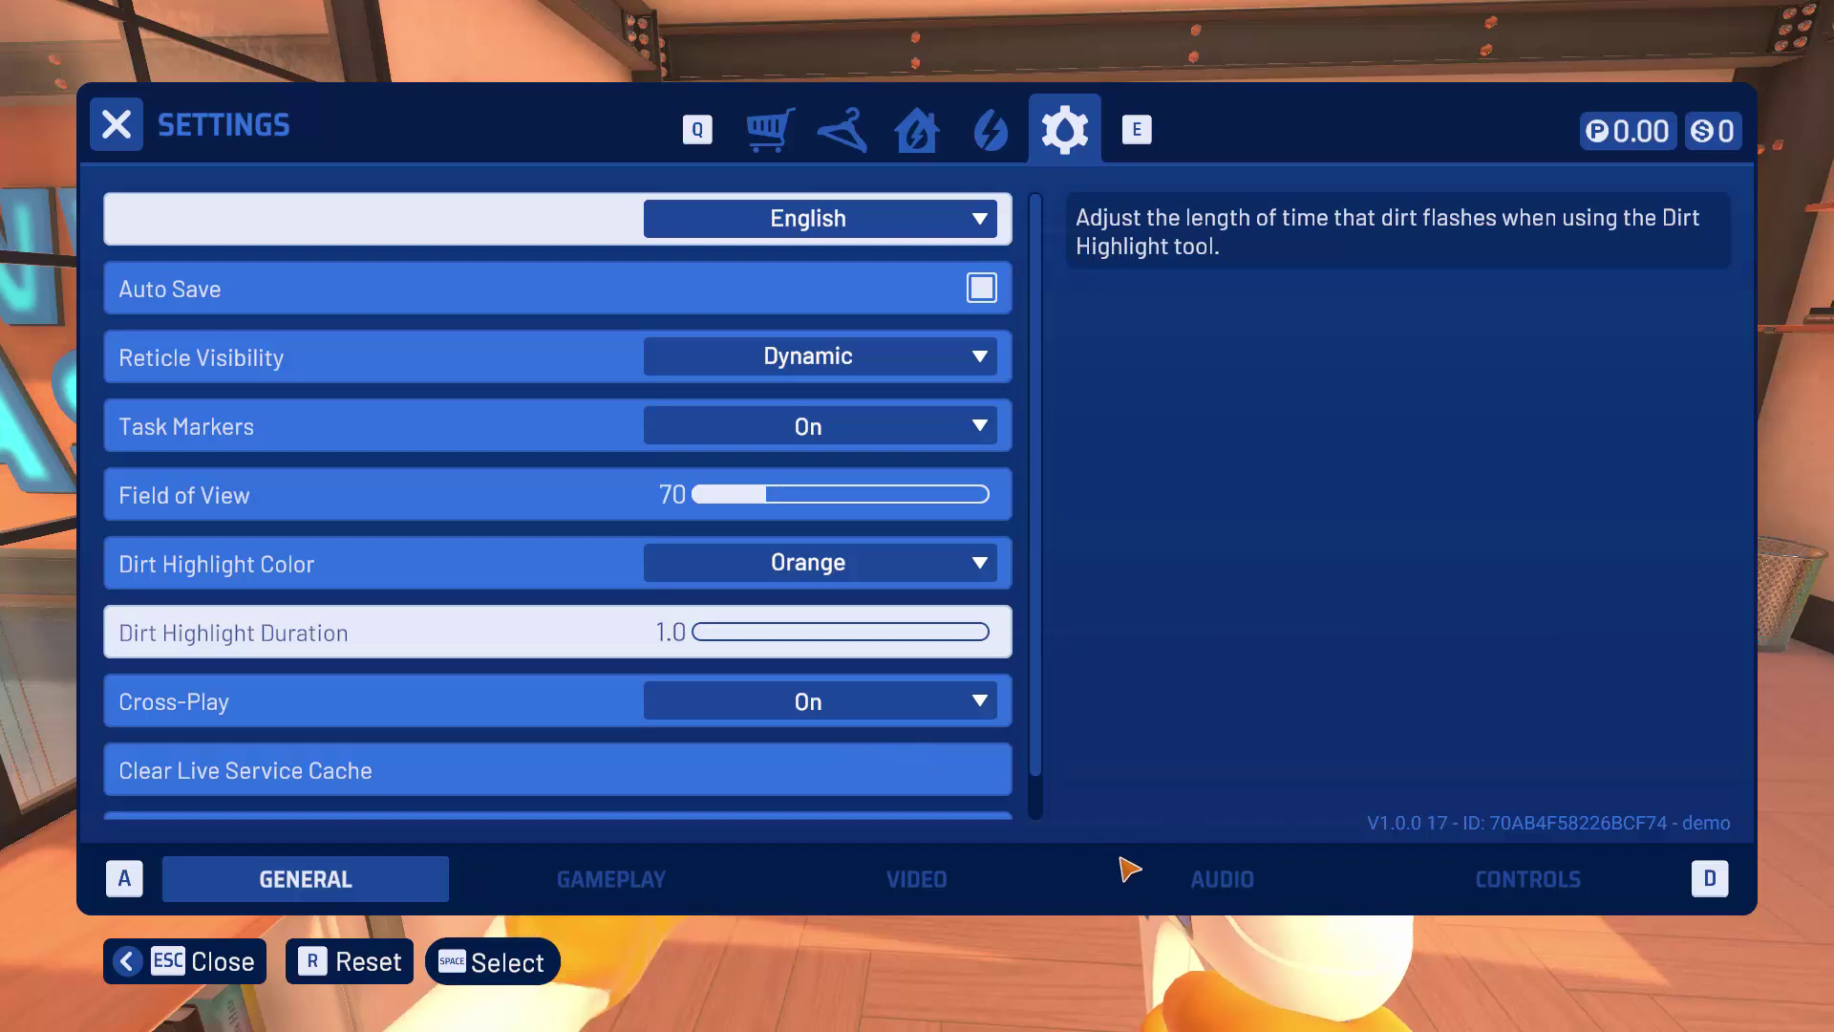
left_click(922, 893)
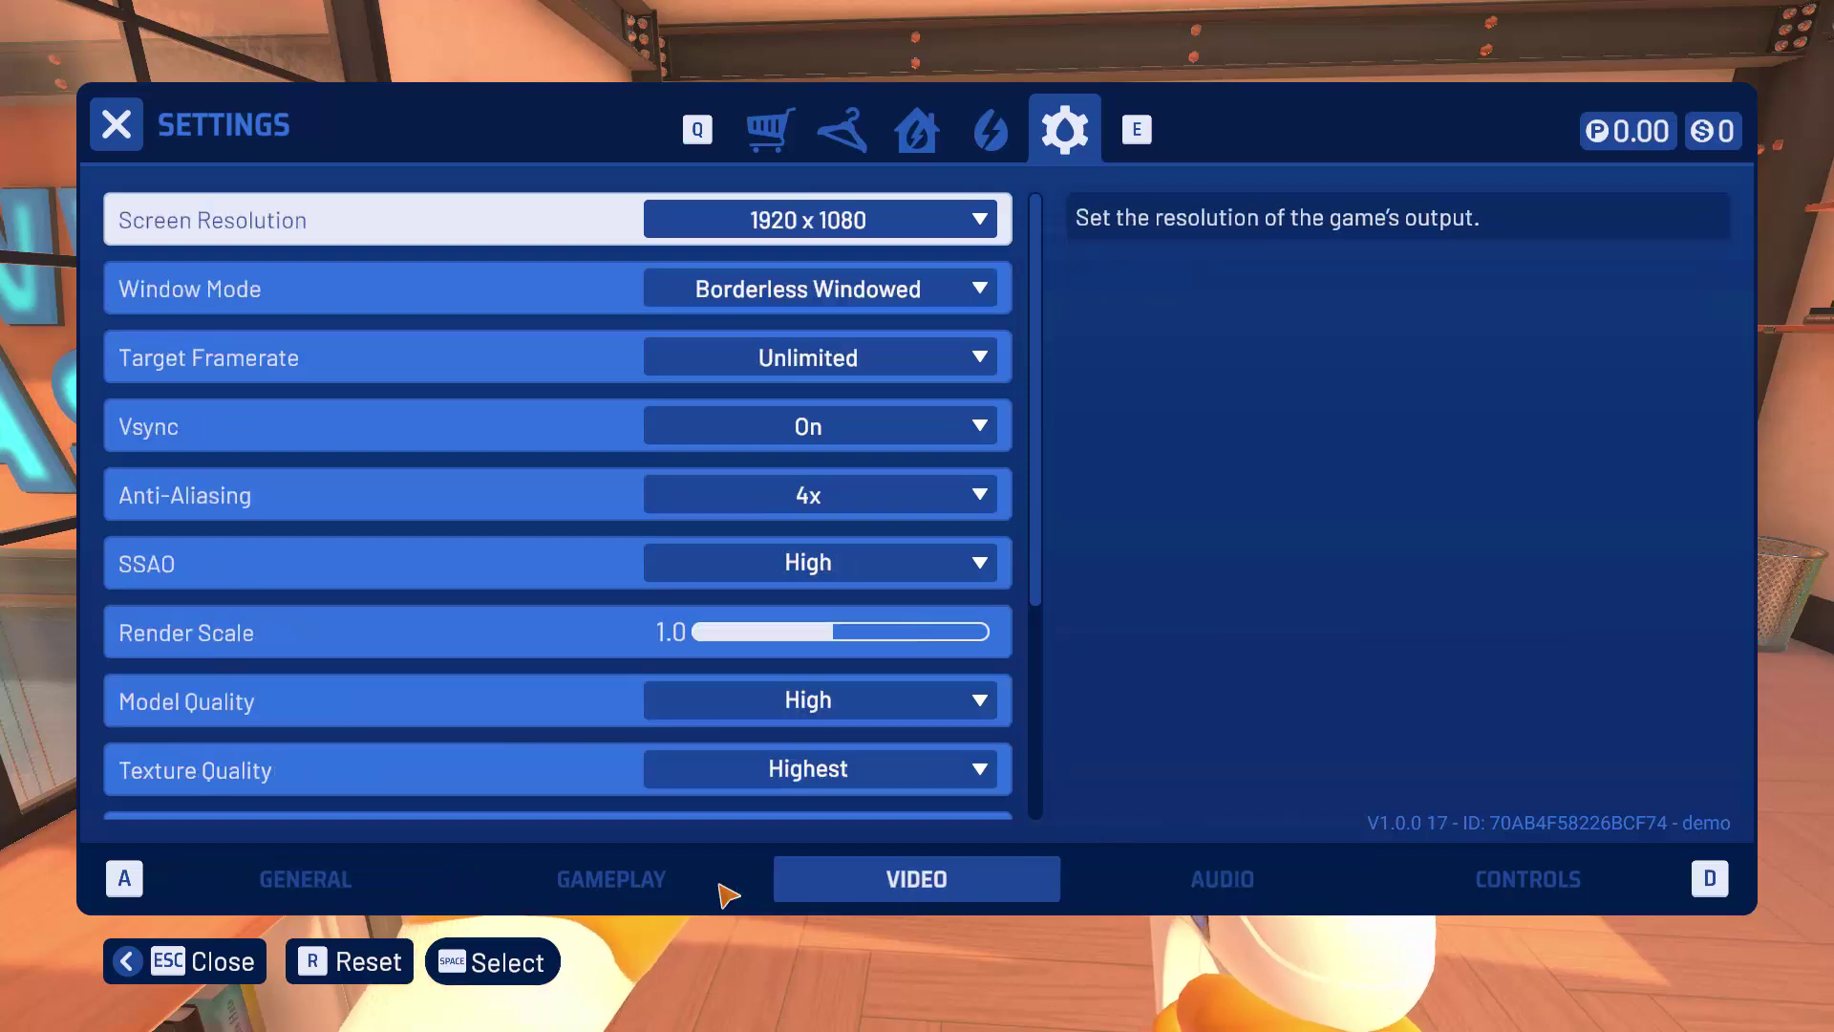
left_click(669, 888)
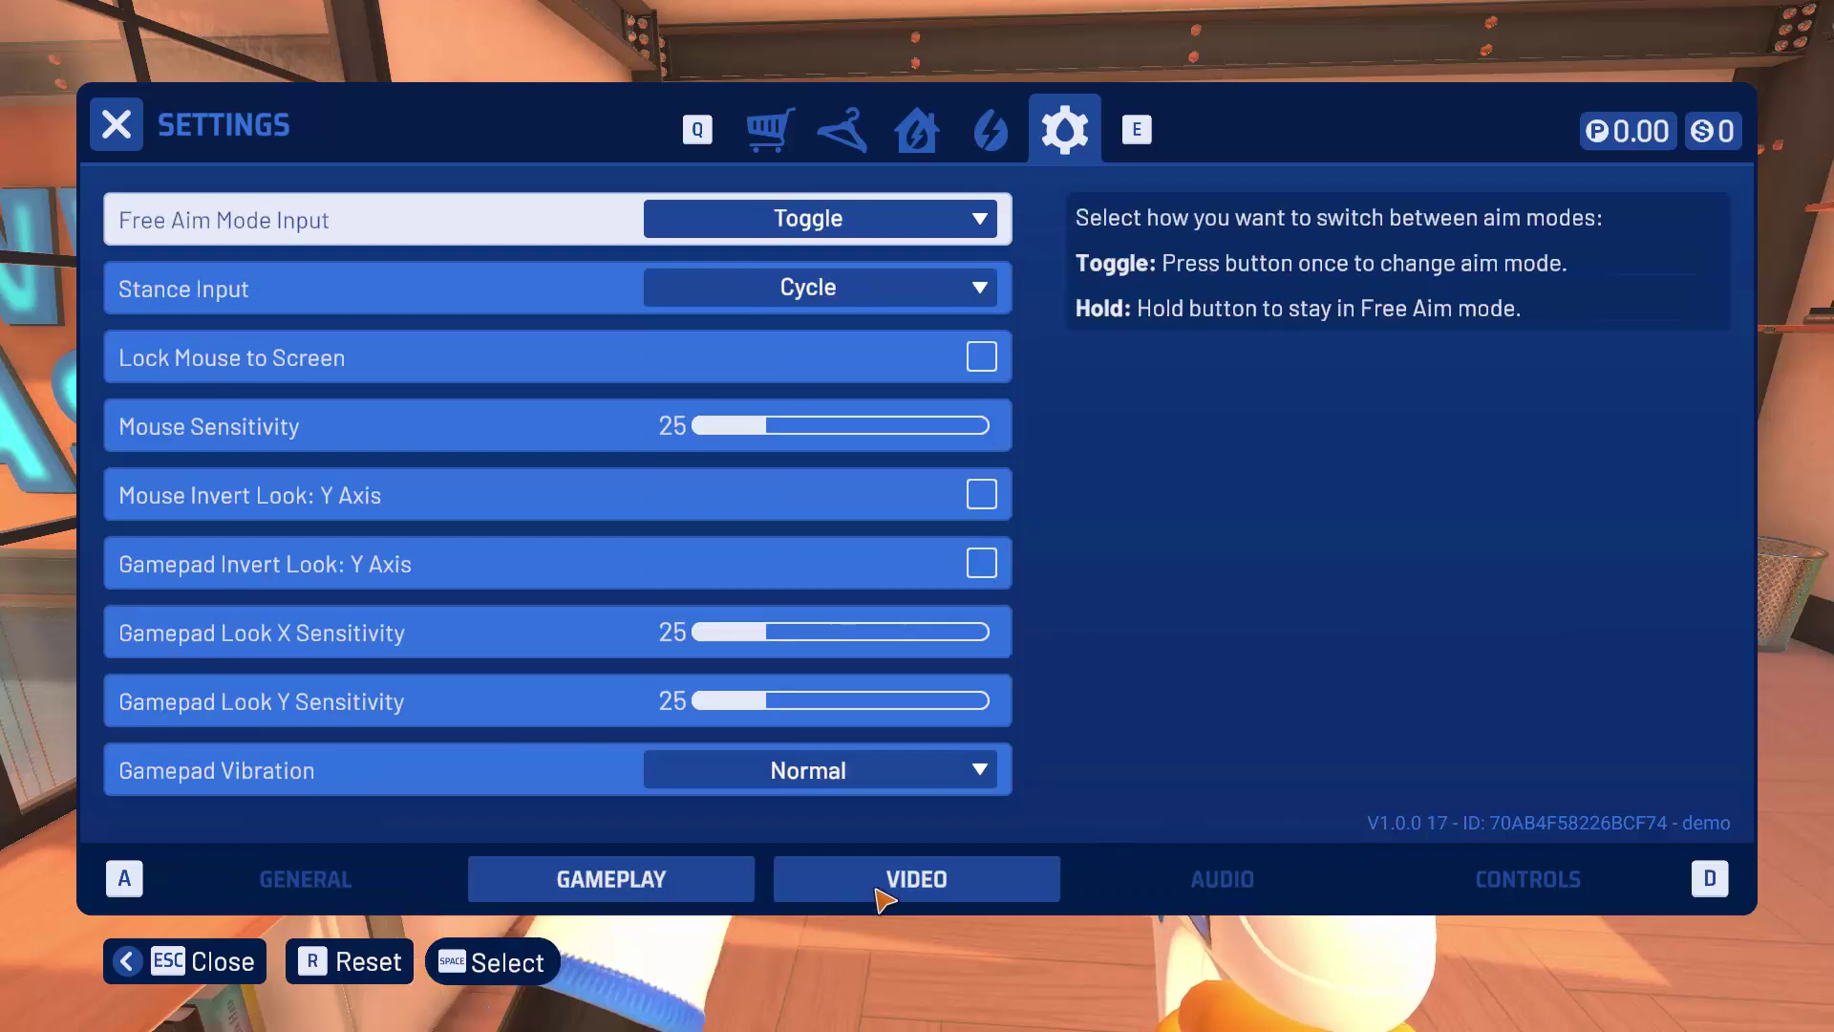
left_click(889, 889)
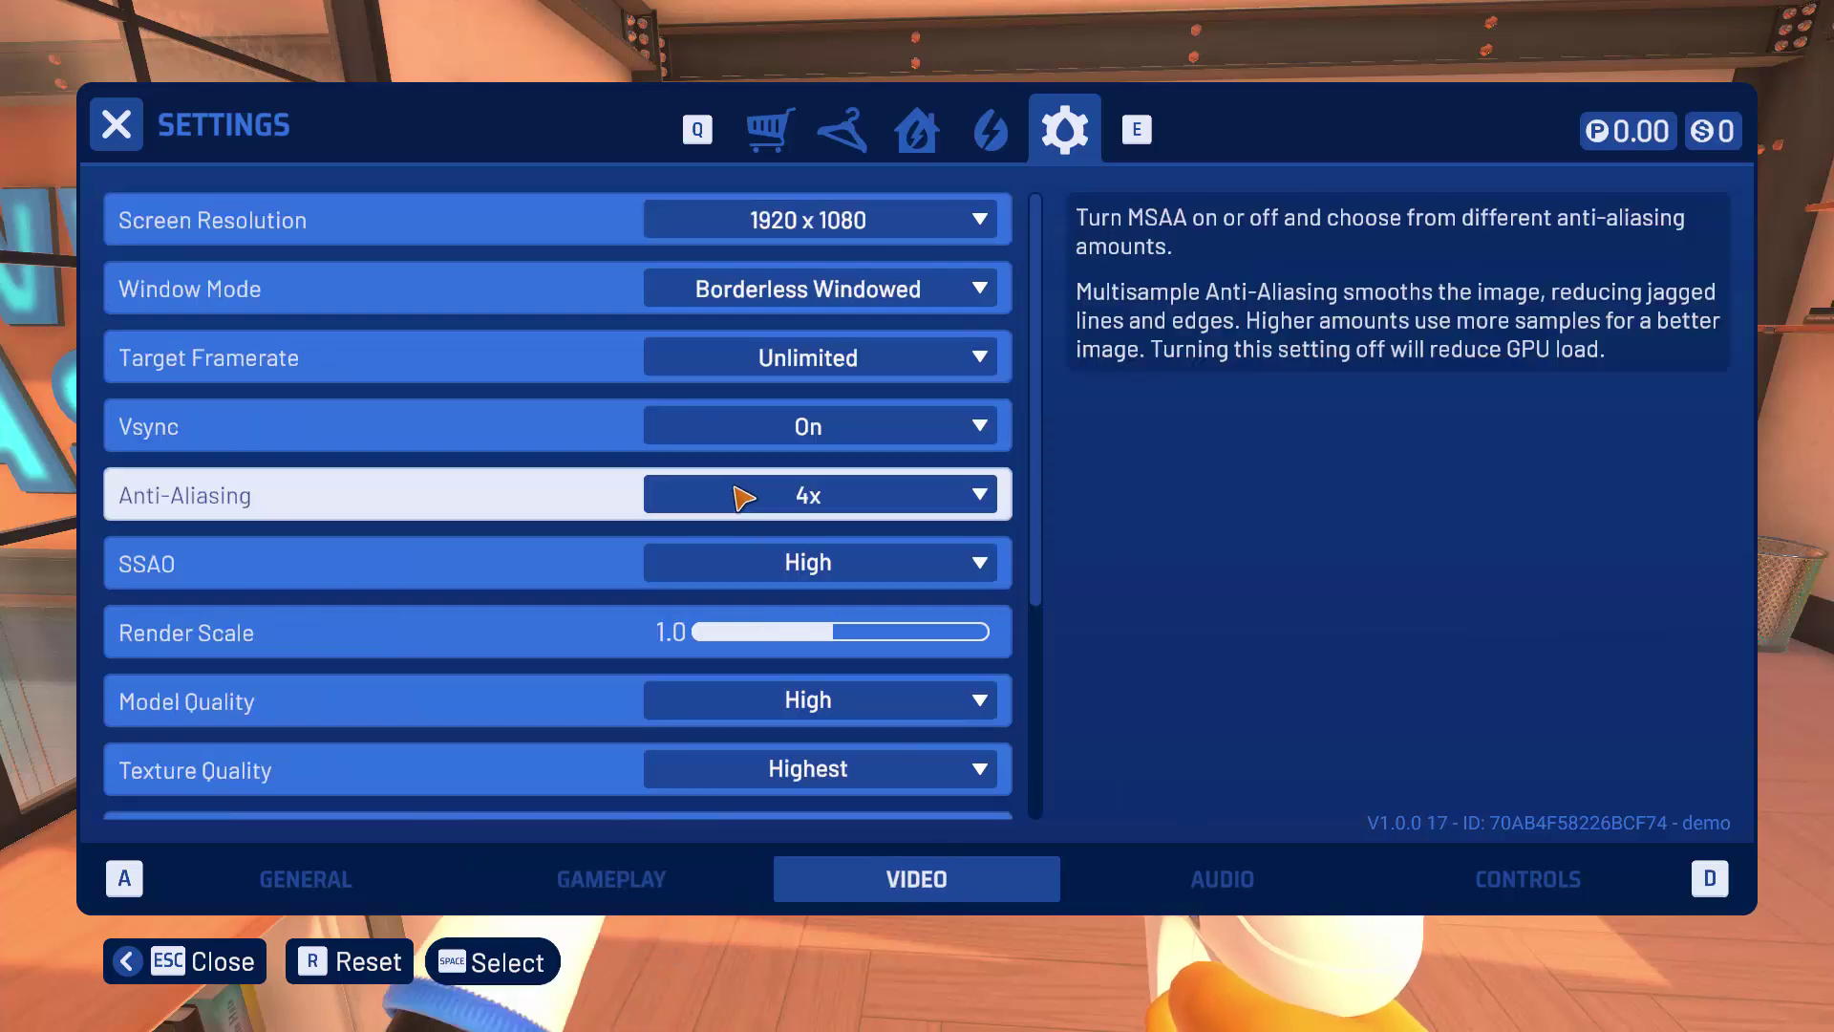
left_click(984, 223)
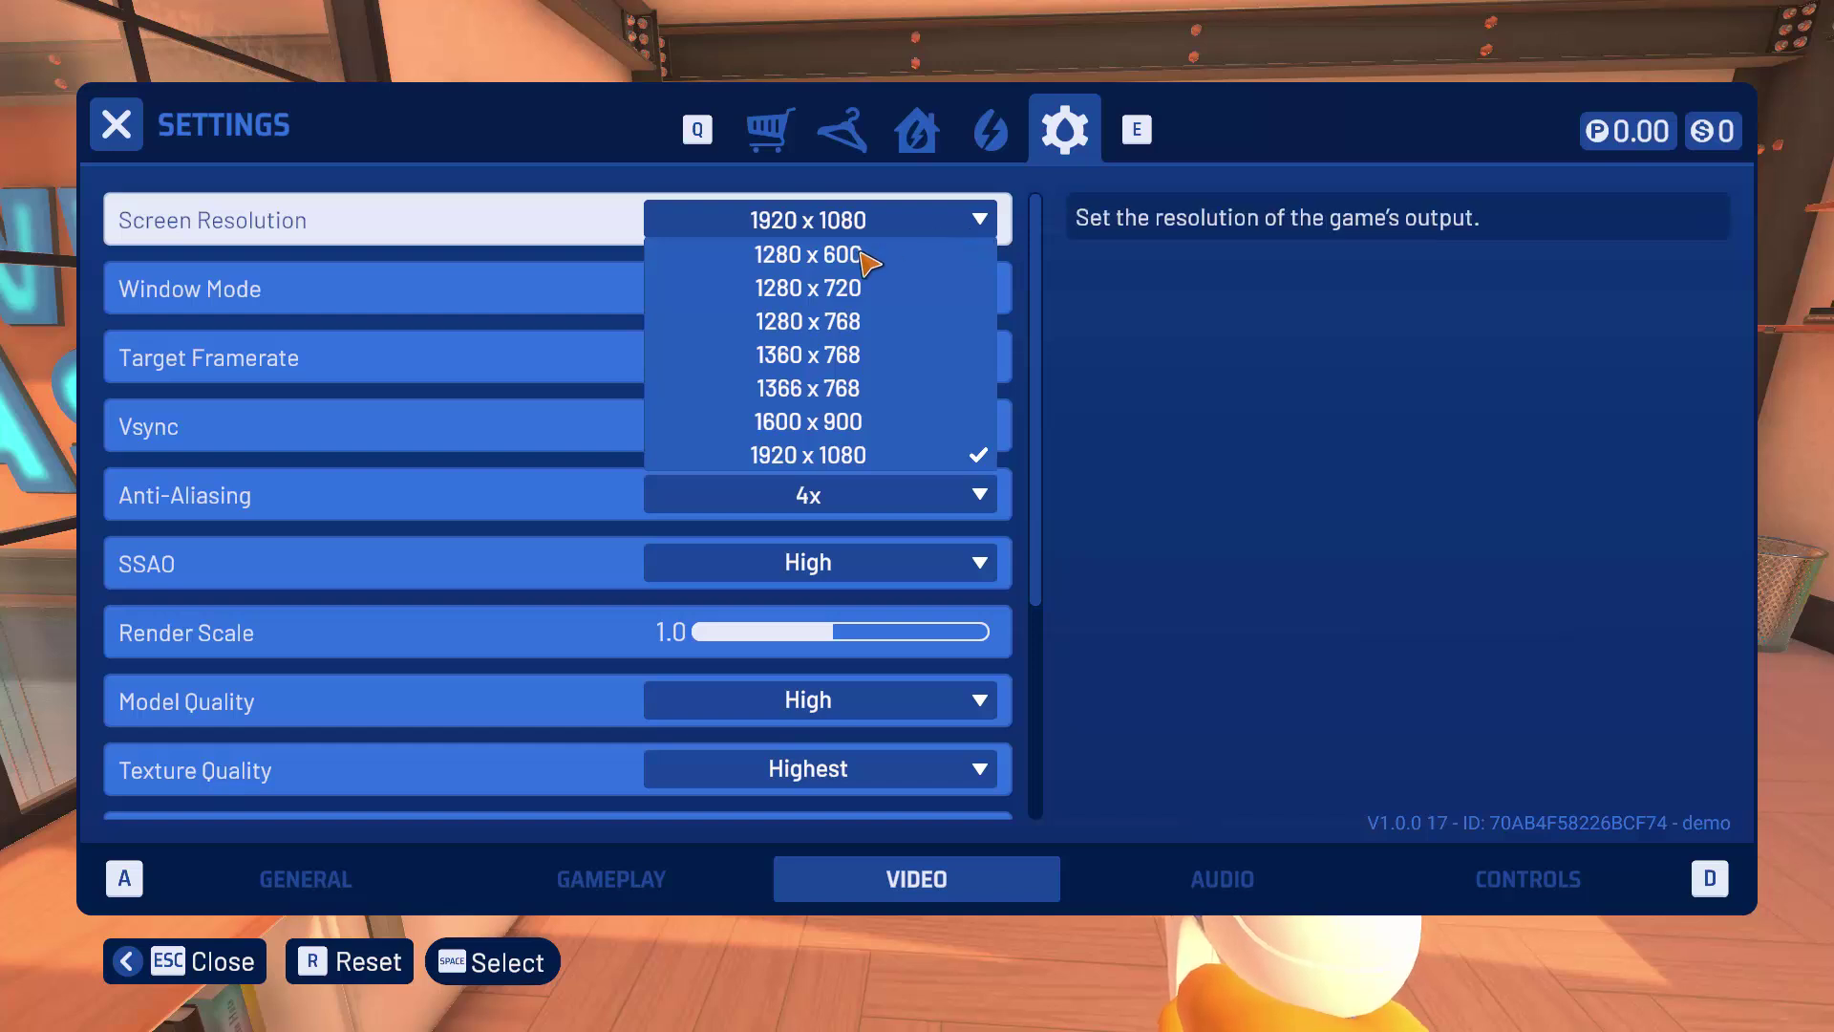
left_click(819, 326)
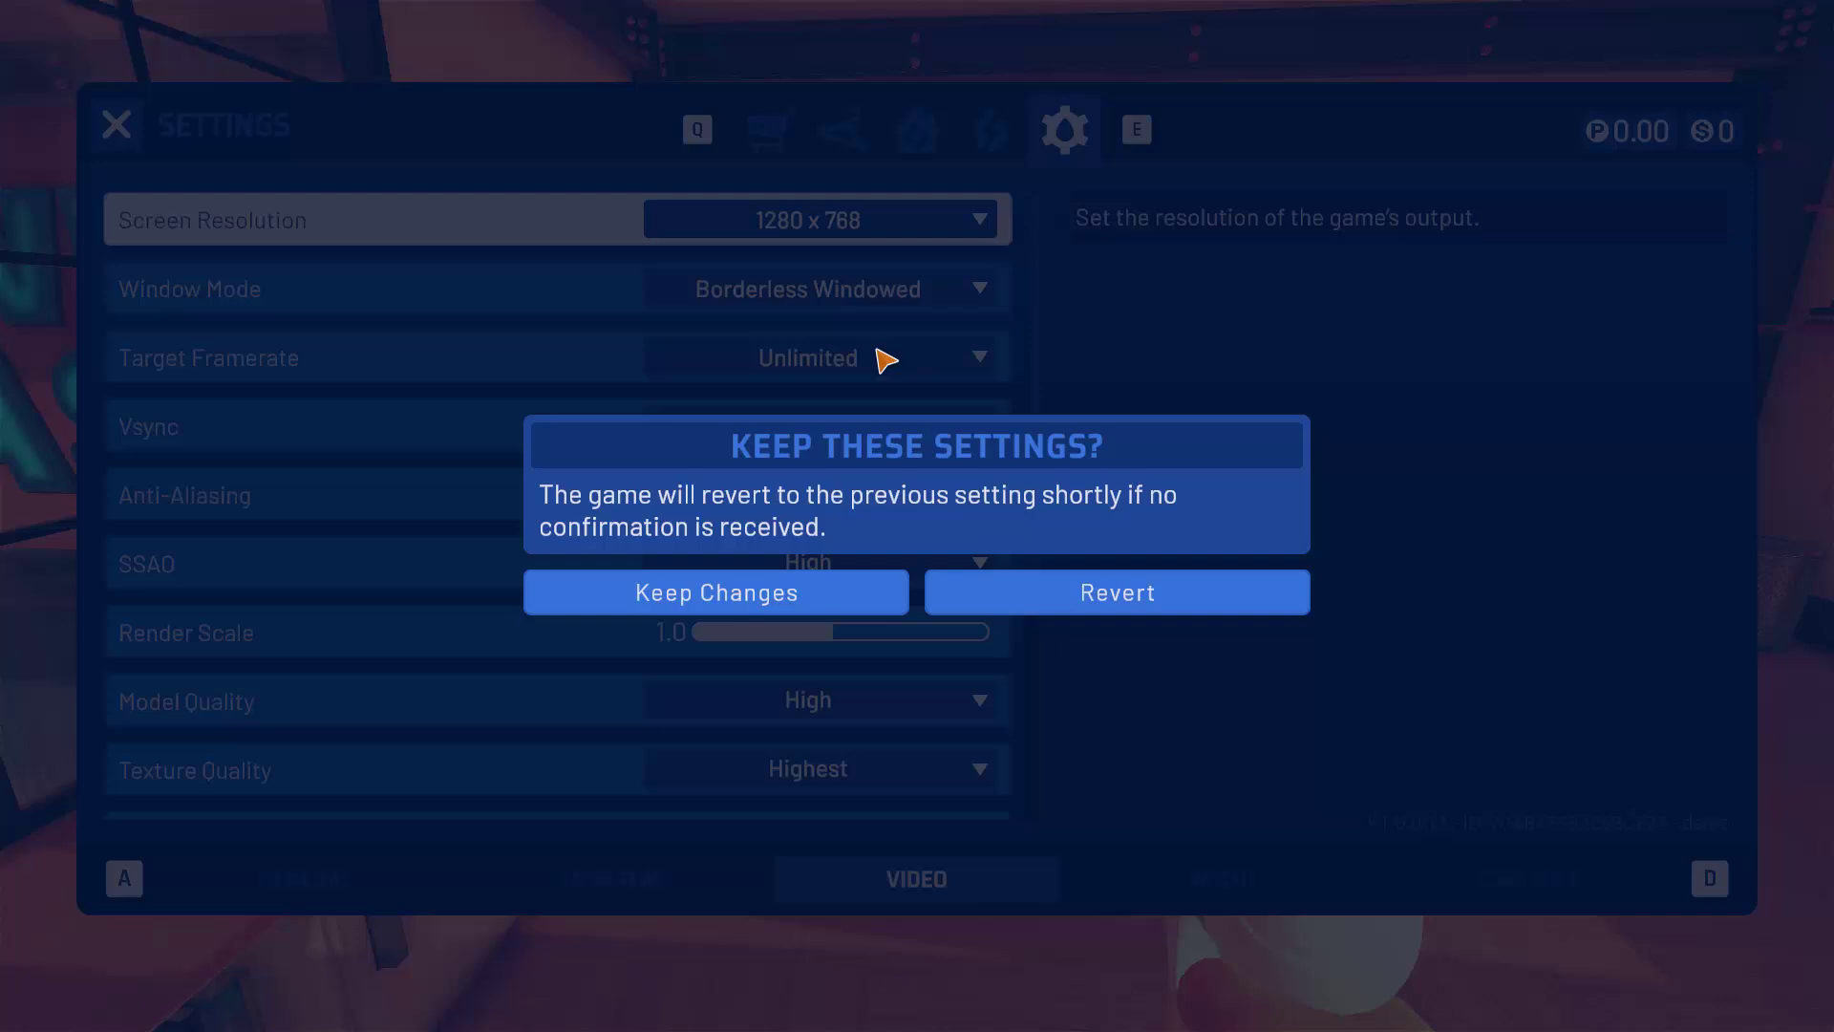
left_click(1046, 600)
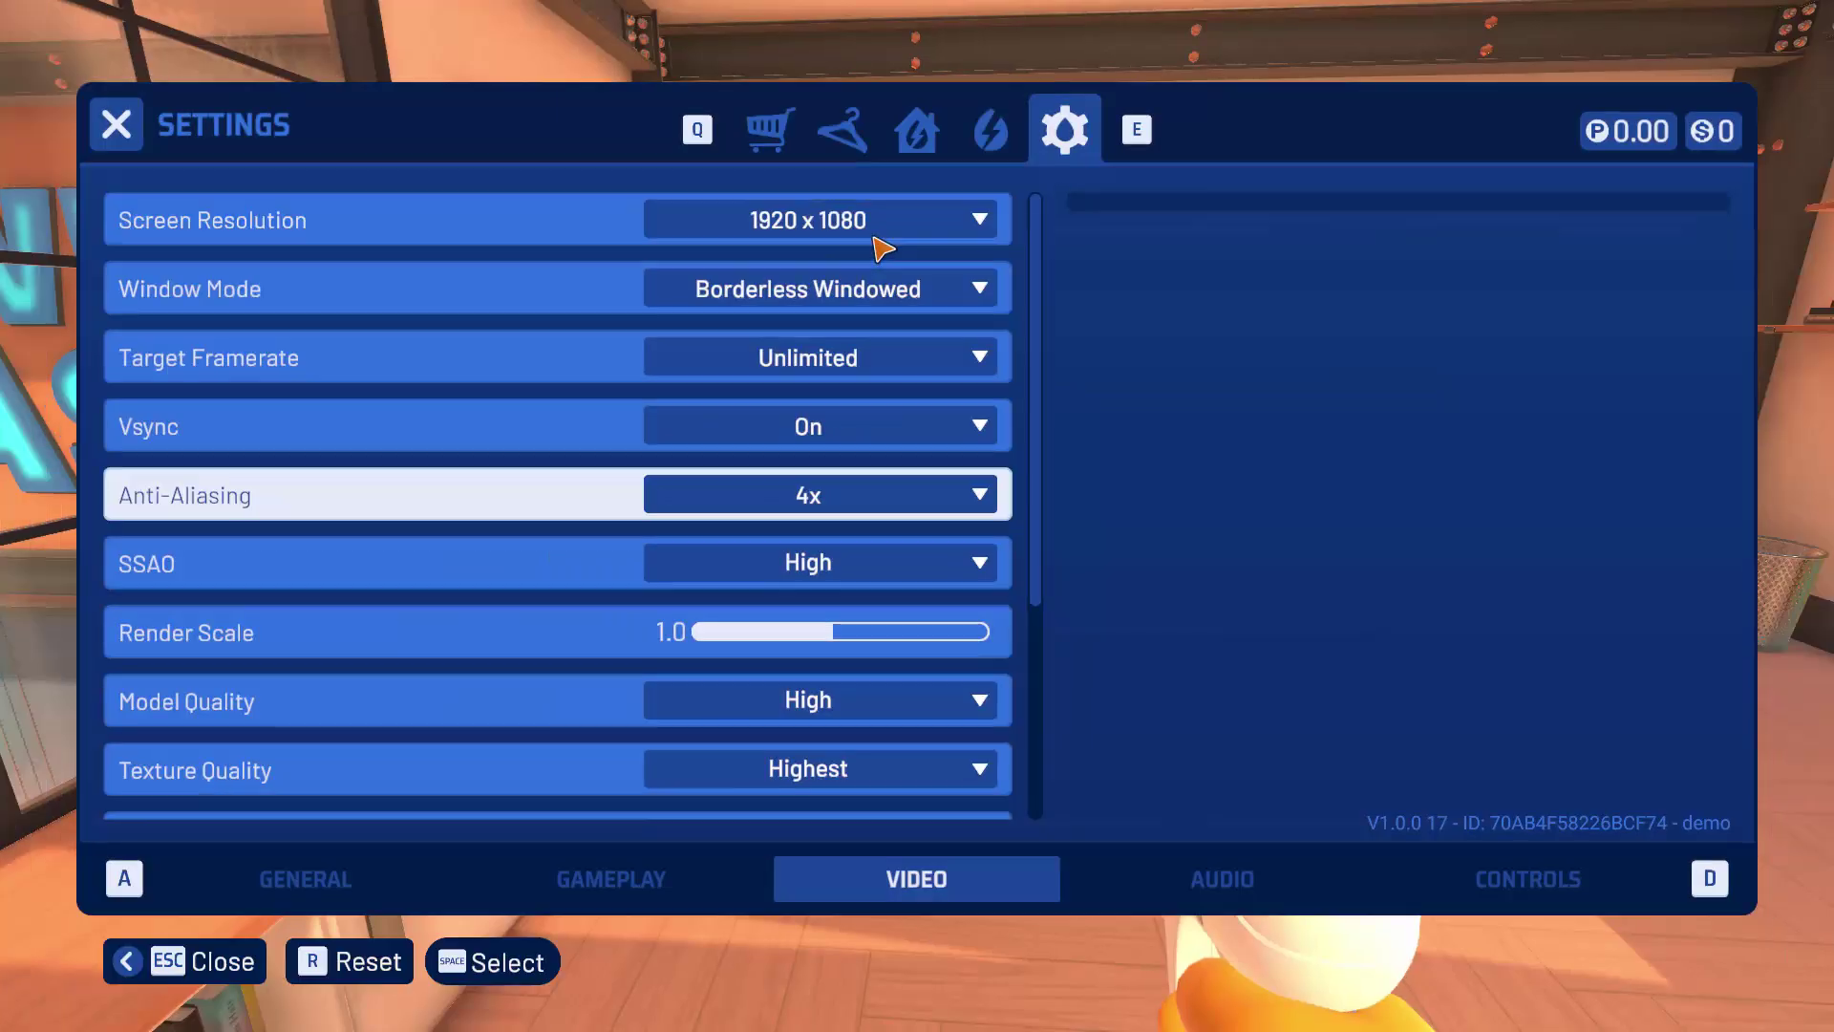
Step: Turn Vsync off, keeping Borderless Windowed, Unlimited framerate and 4x anti-aliasing
left_click(877, 305)
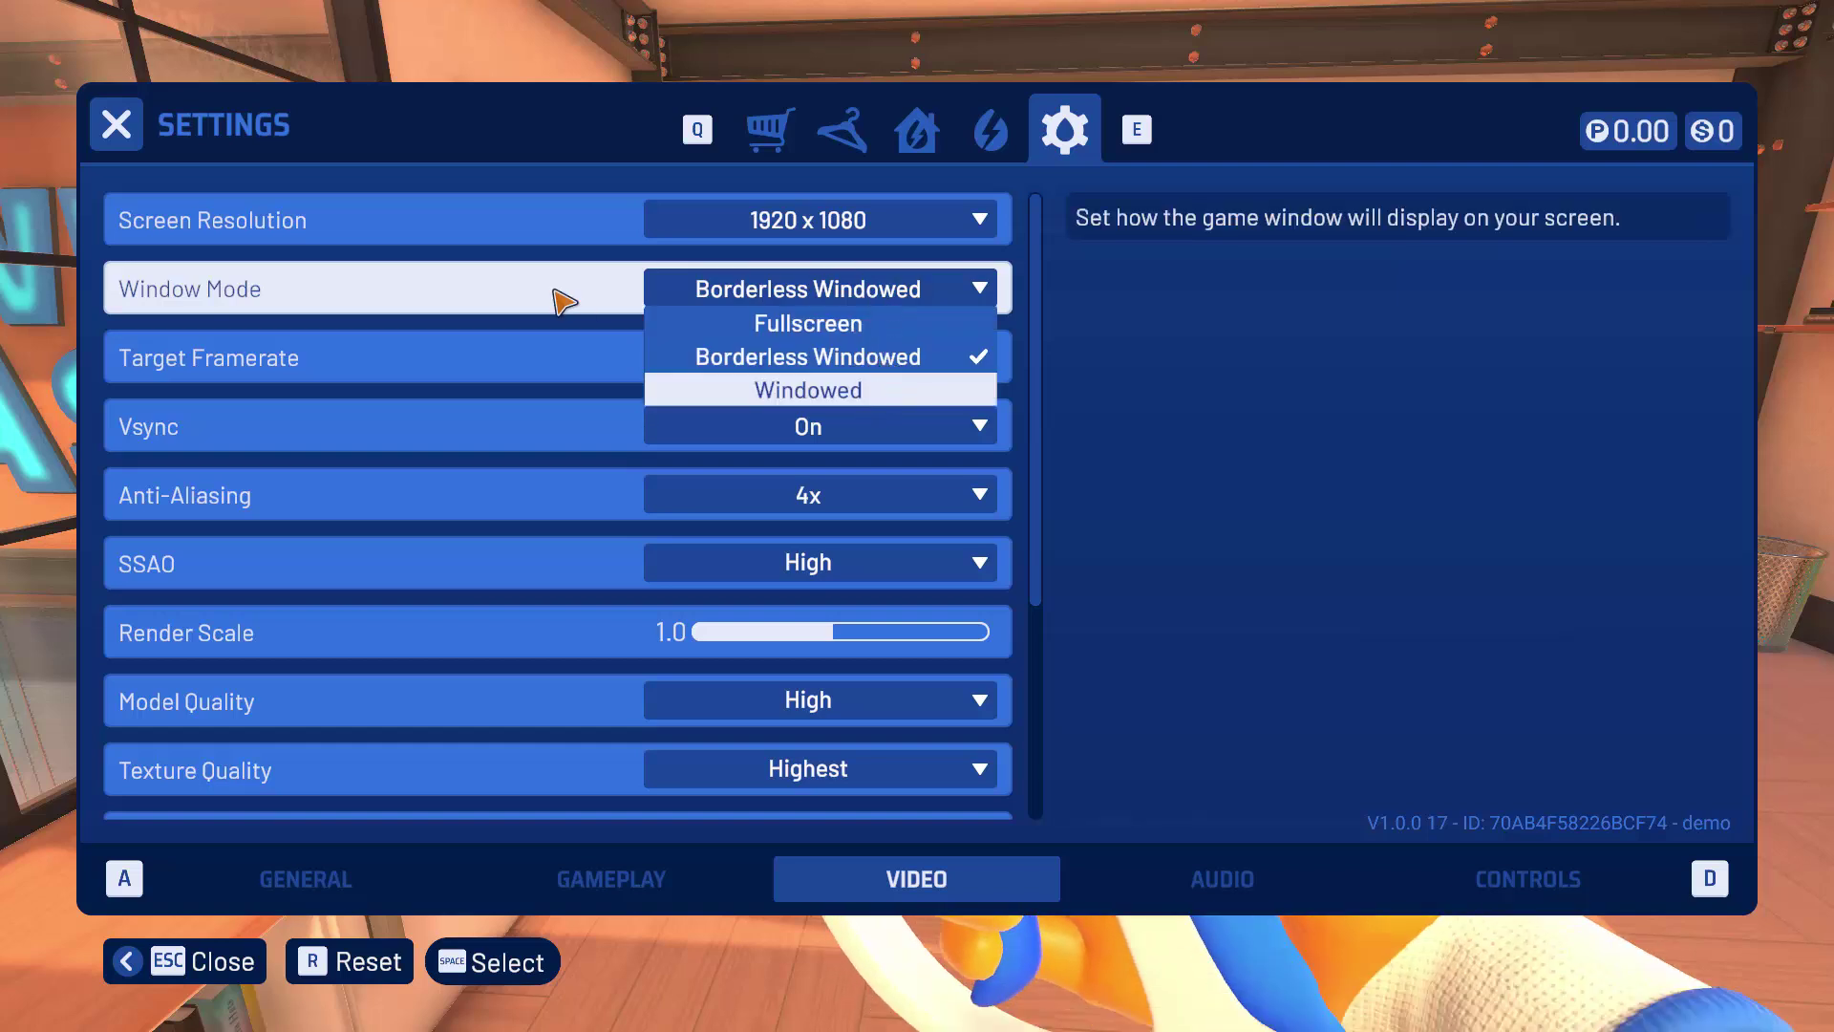
left_click(745, 361)
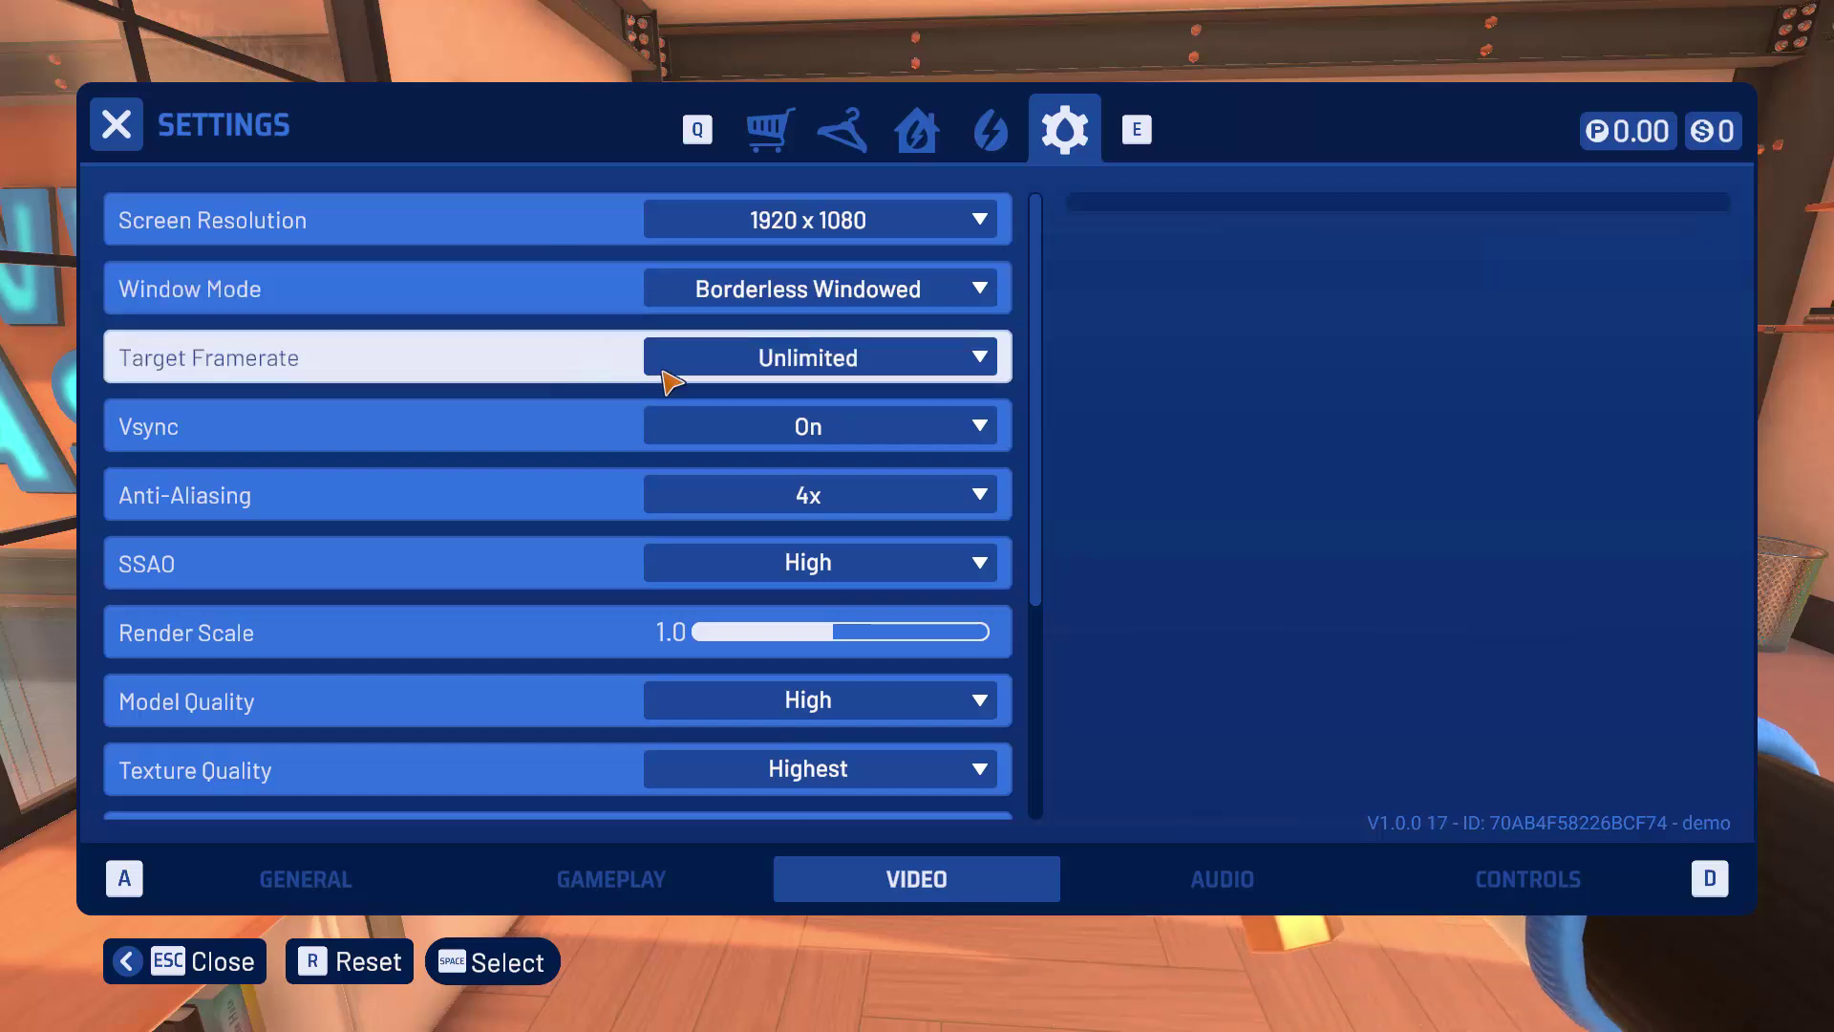
left_click(850, 361)
left_click(850, 361)
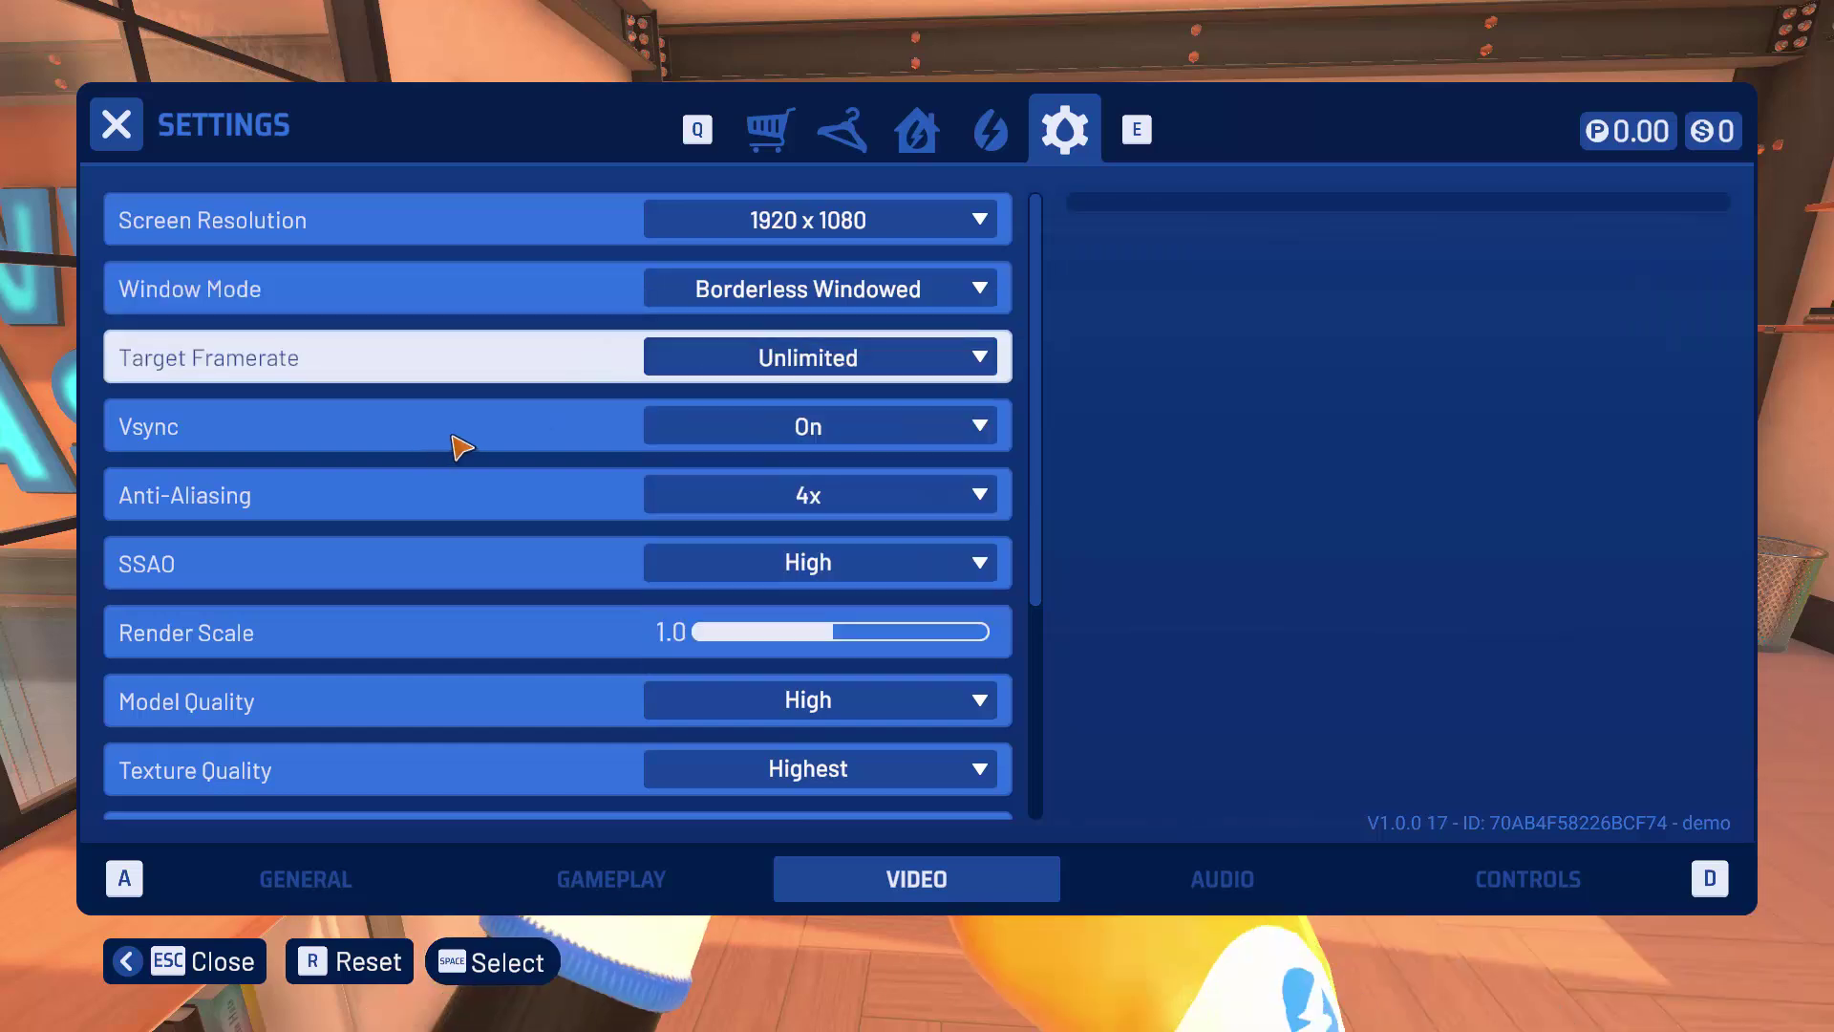
left_click(853, 432)
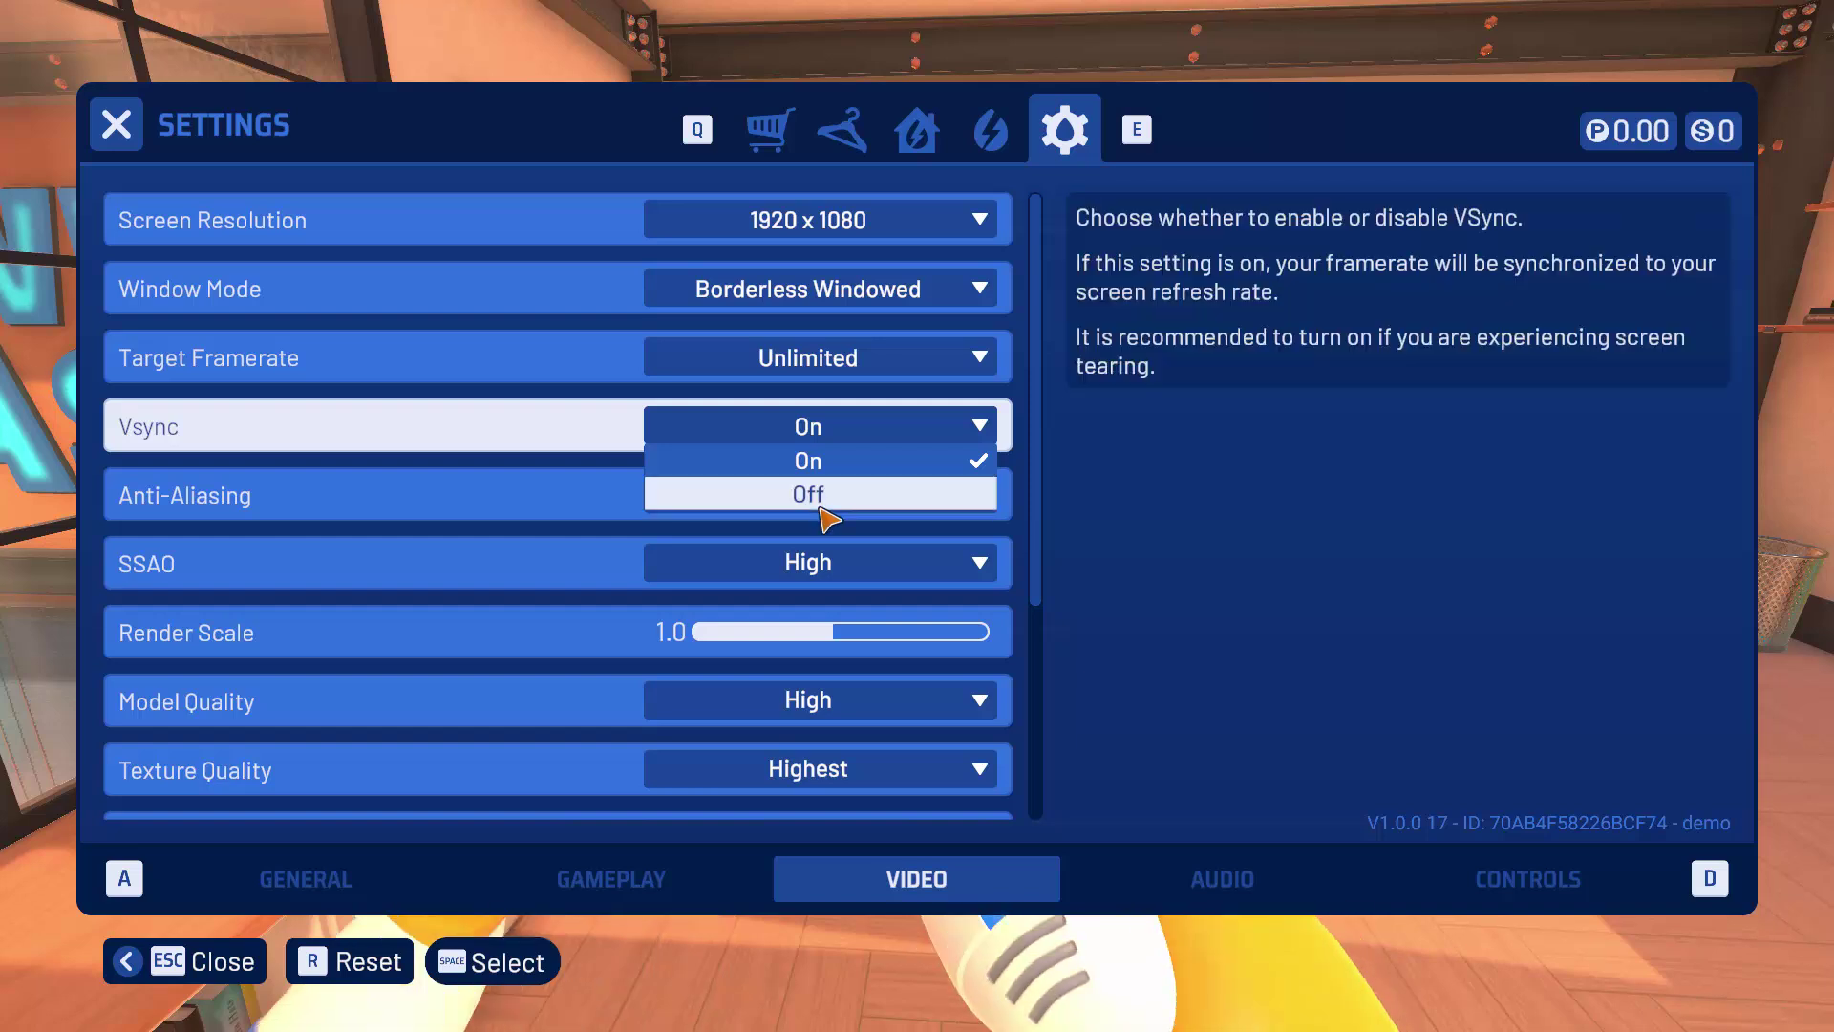
left_click(833, 502)
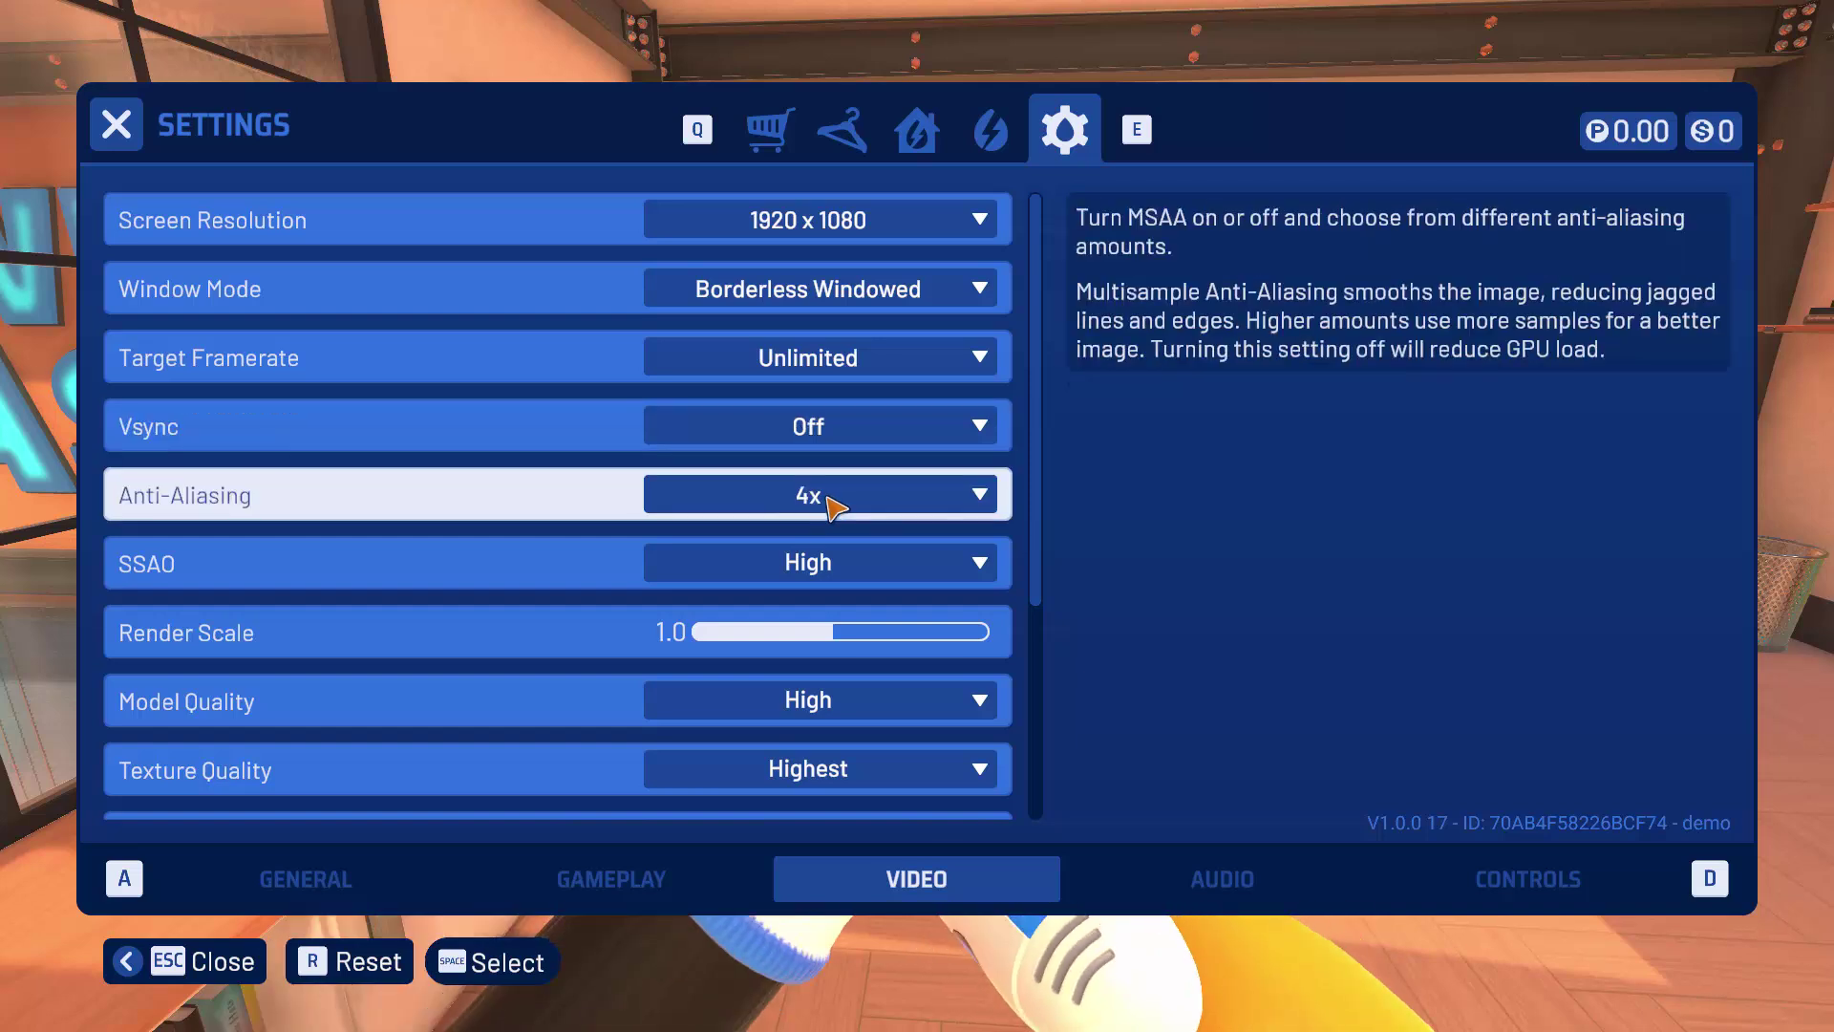
left_click(971, 495)
left_click(975, 497)
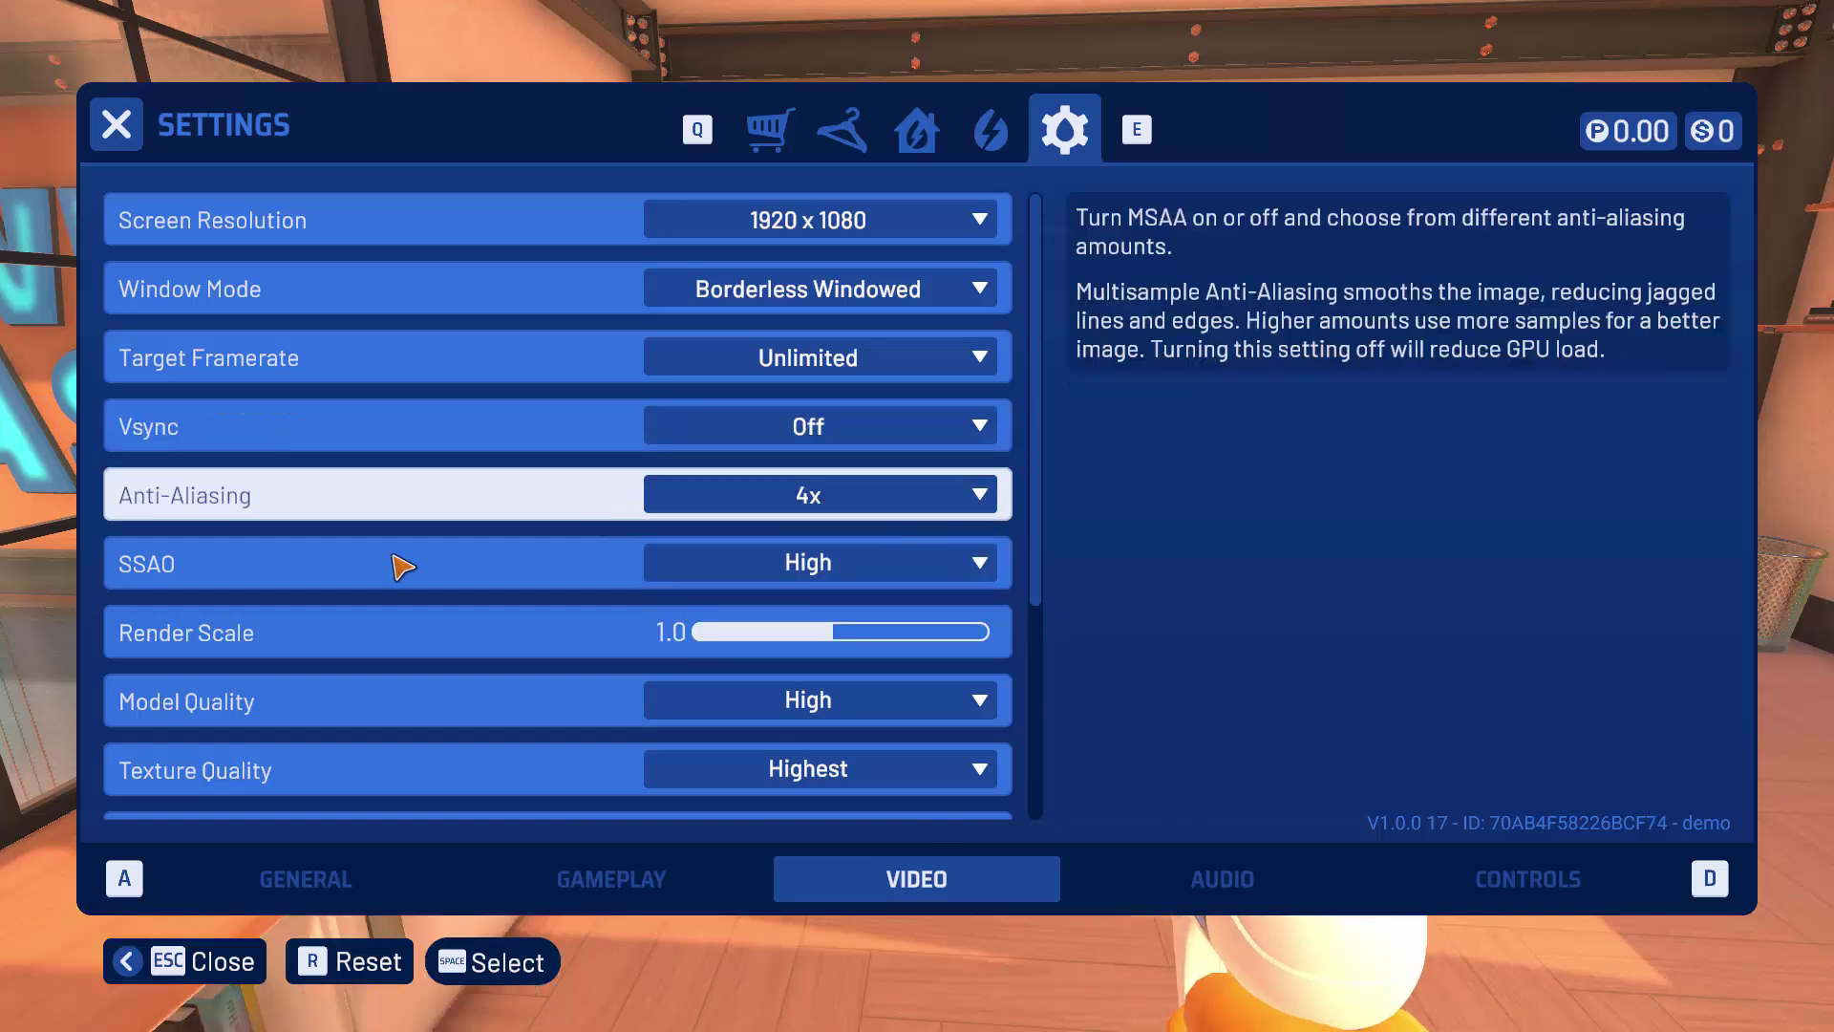
Step: Lower SSAO quality and Model Quality to Medium
left_click(869, 572)
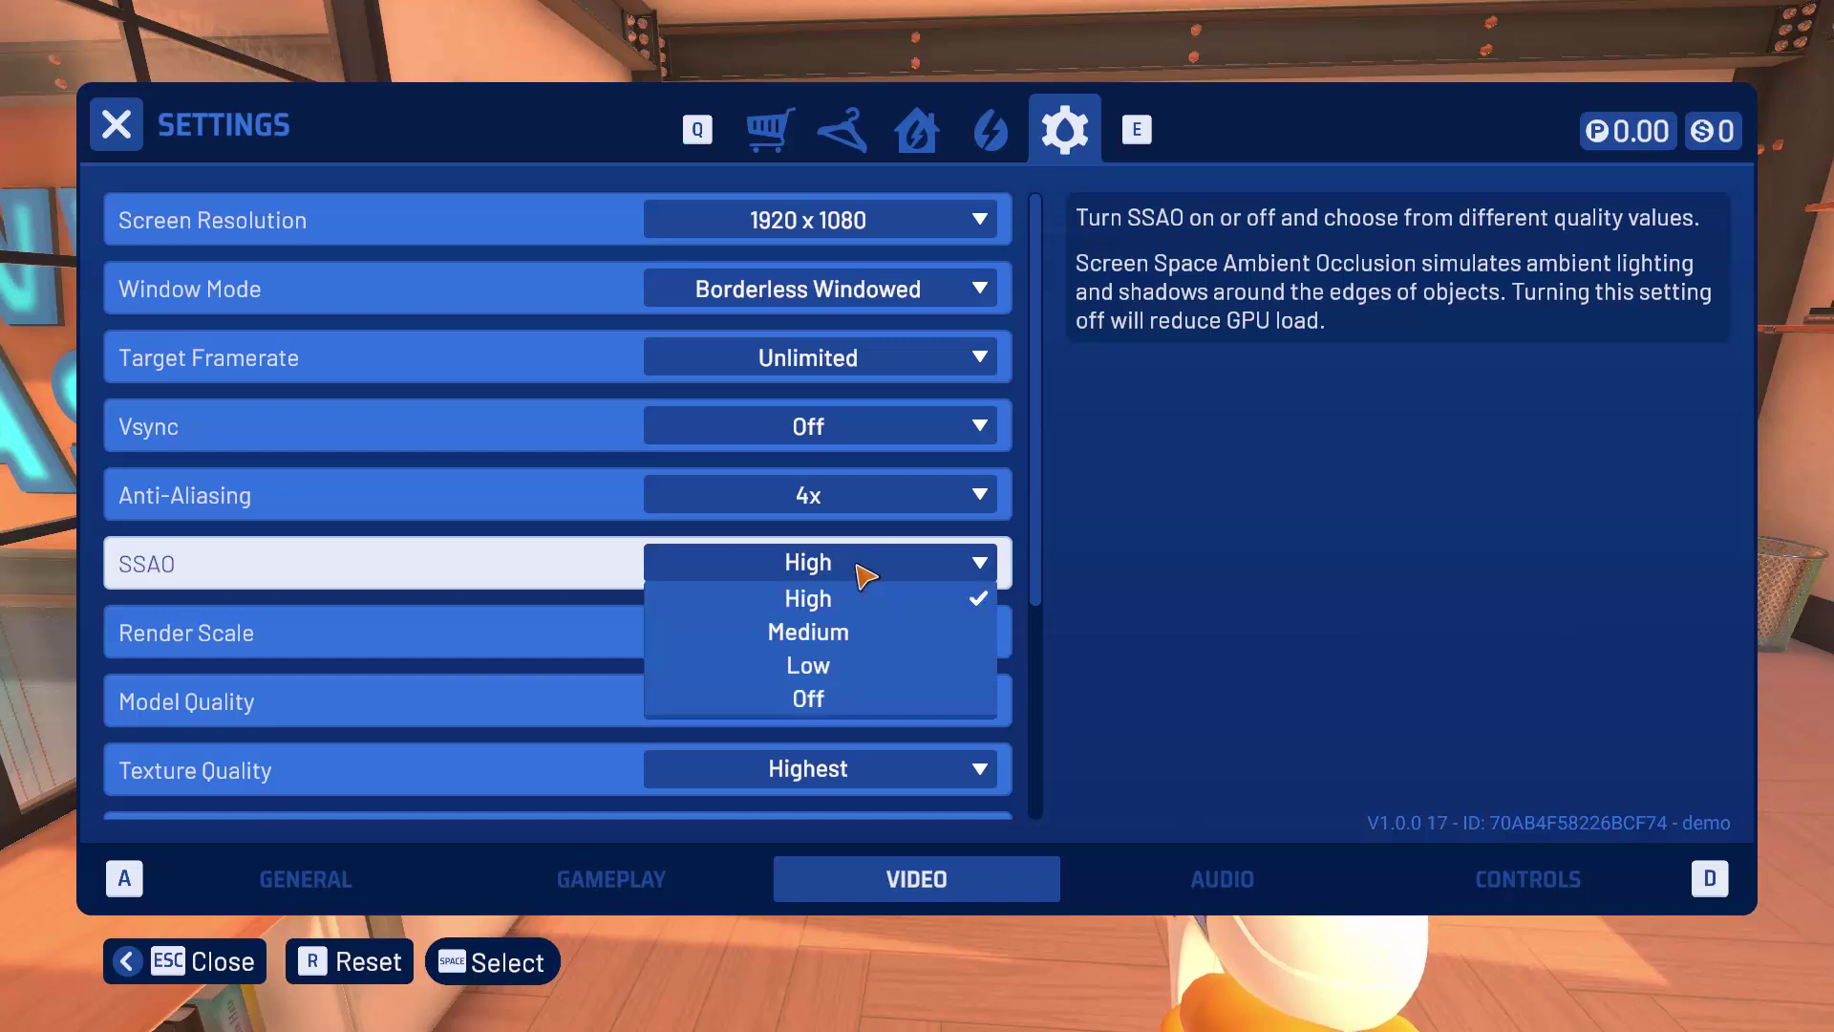
left_click(847, 642)
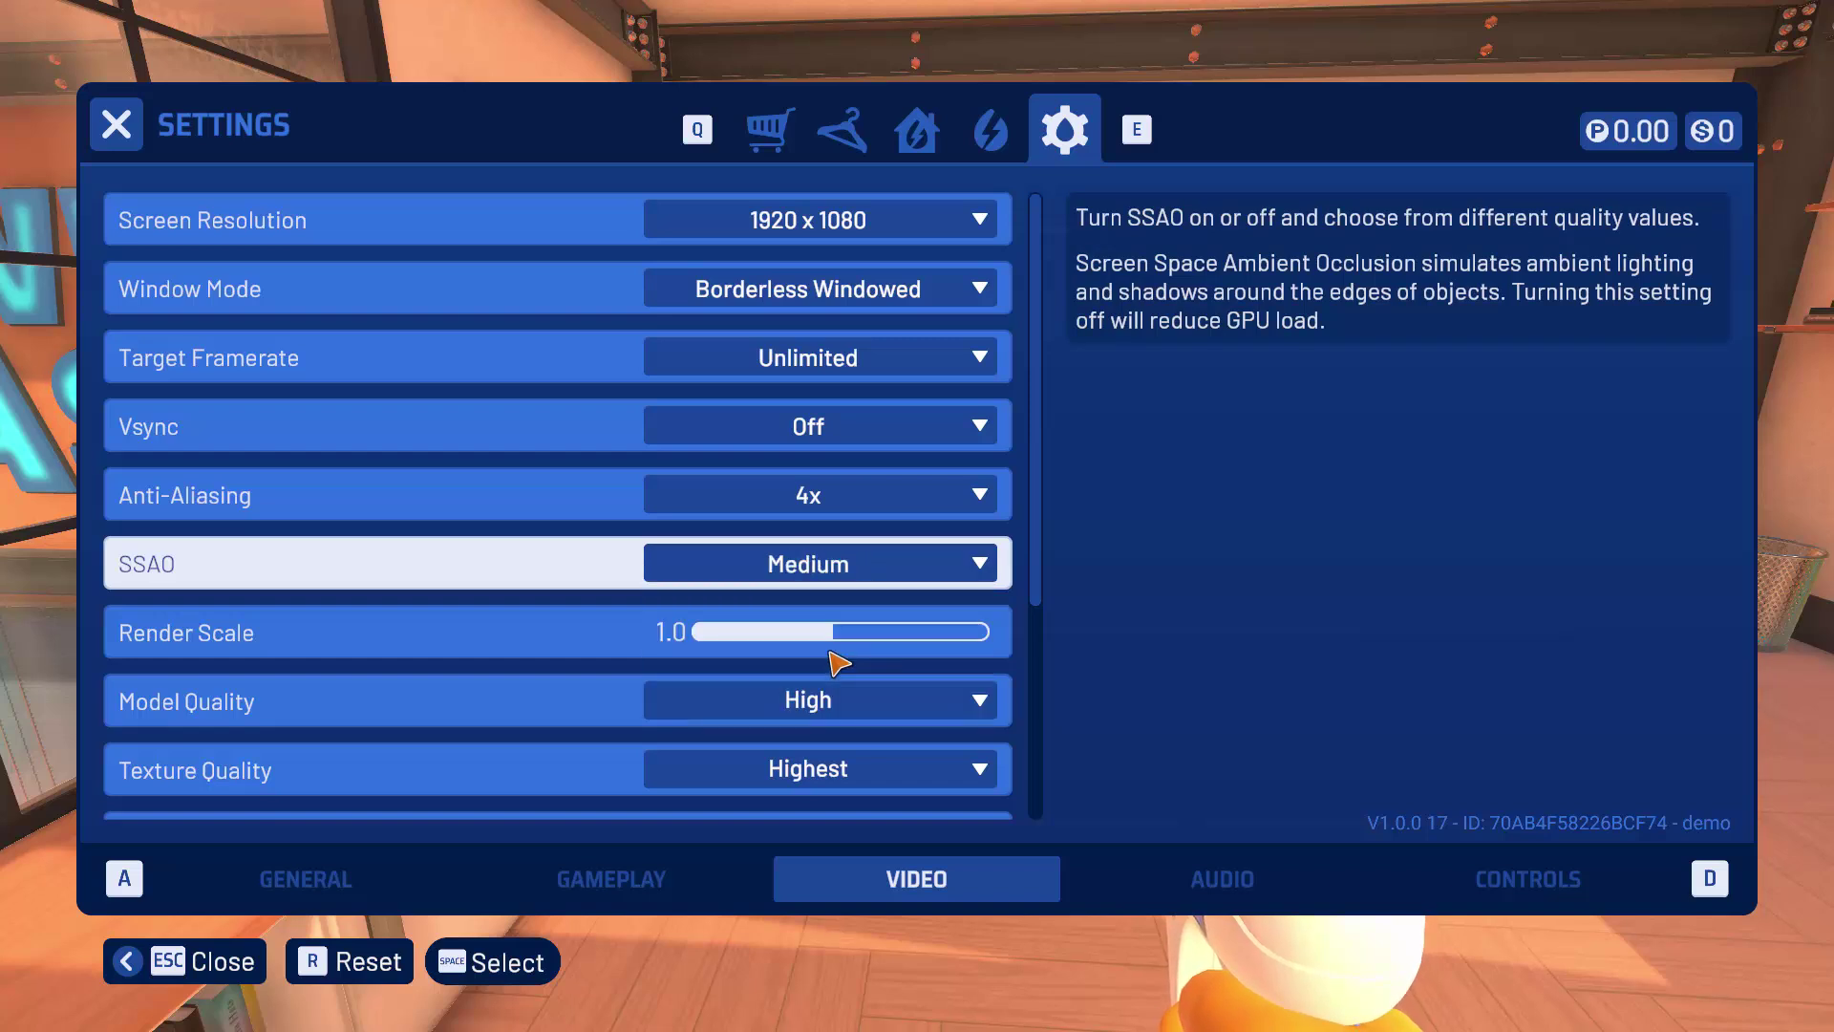
left_click(875, 713)
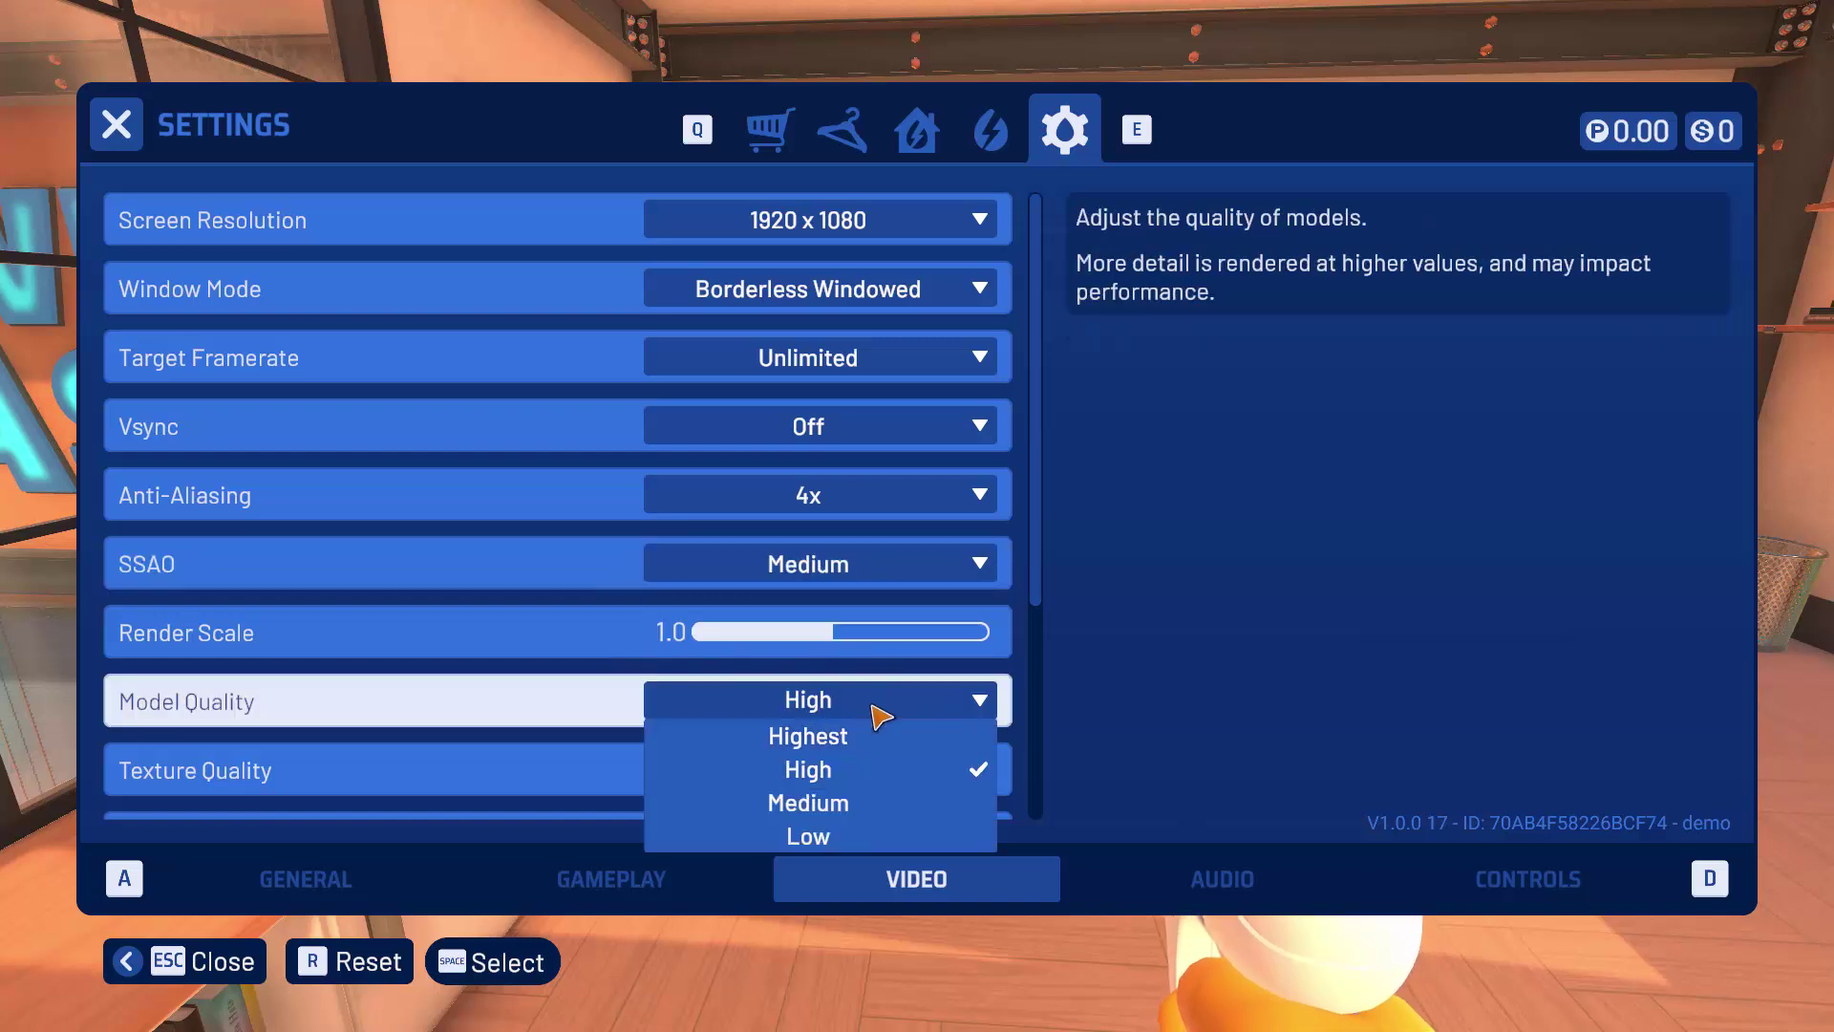
left_click(854, 802)
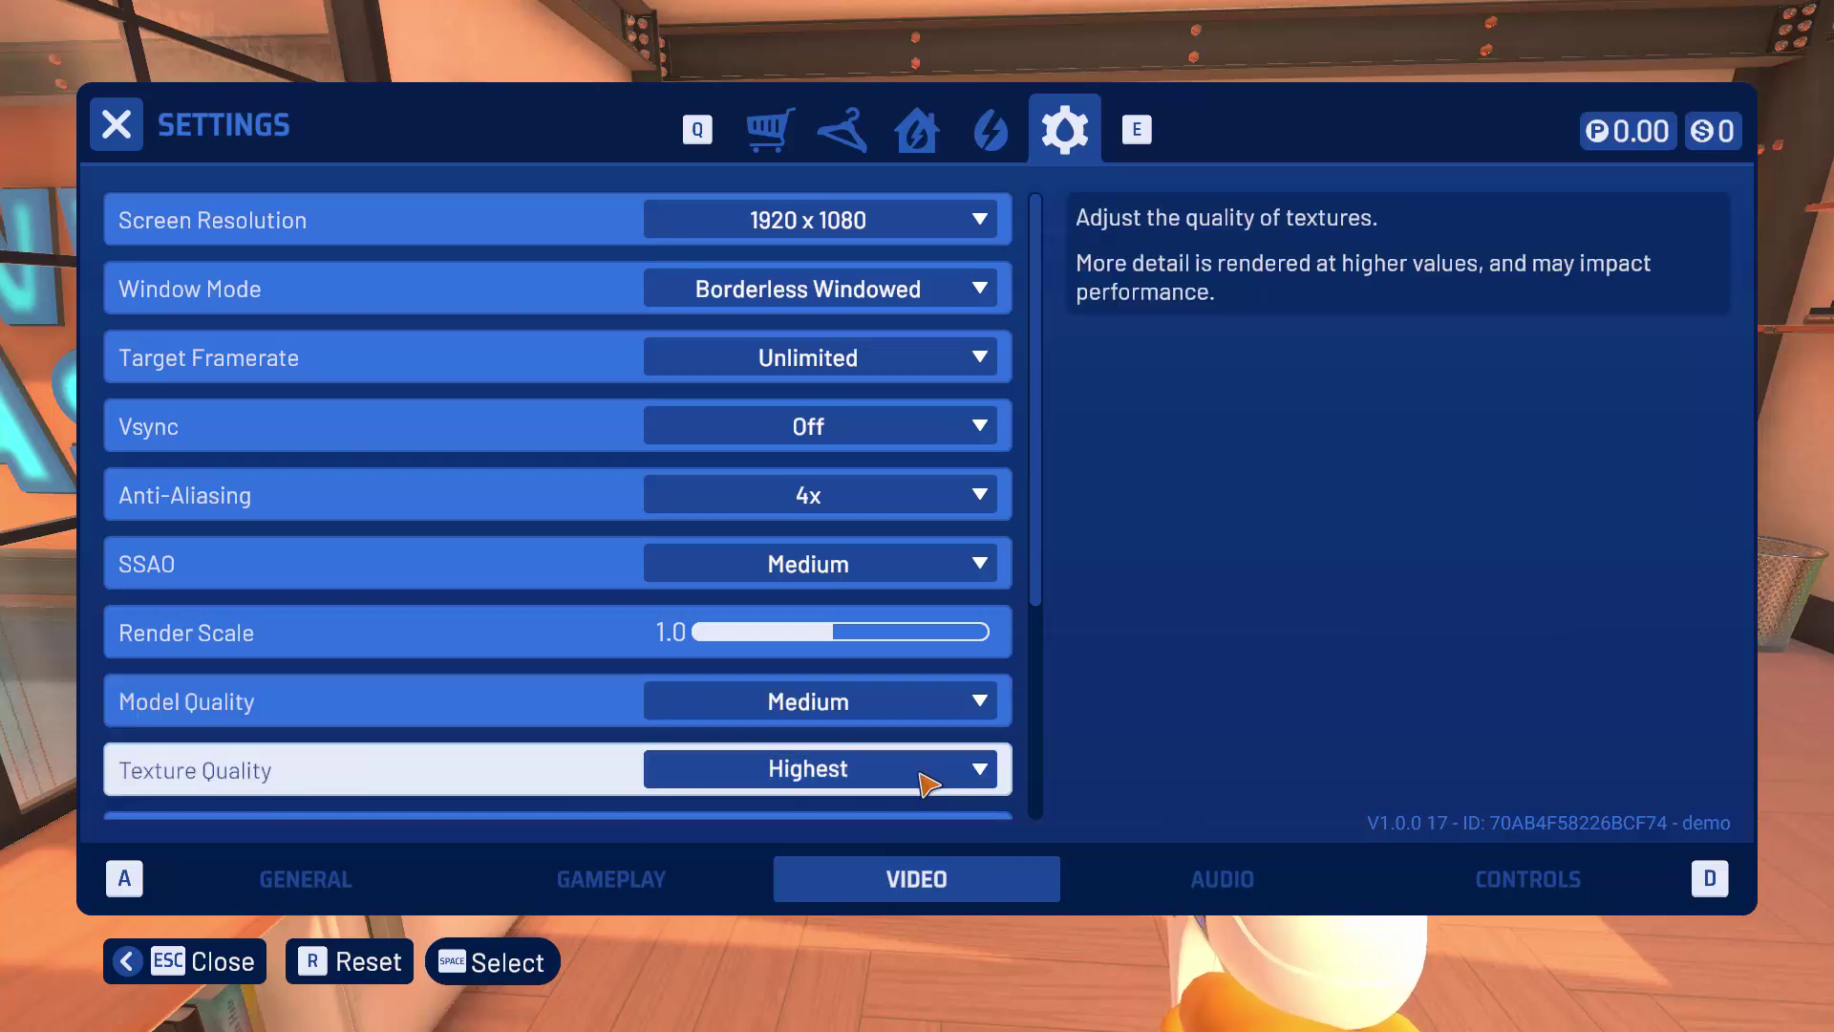
left_click(931, 774)
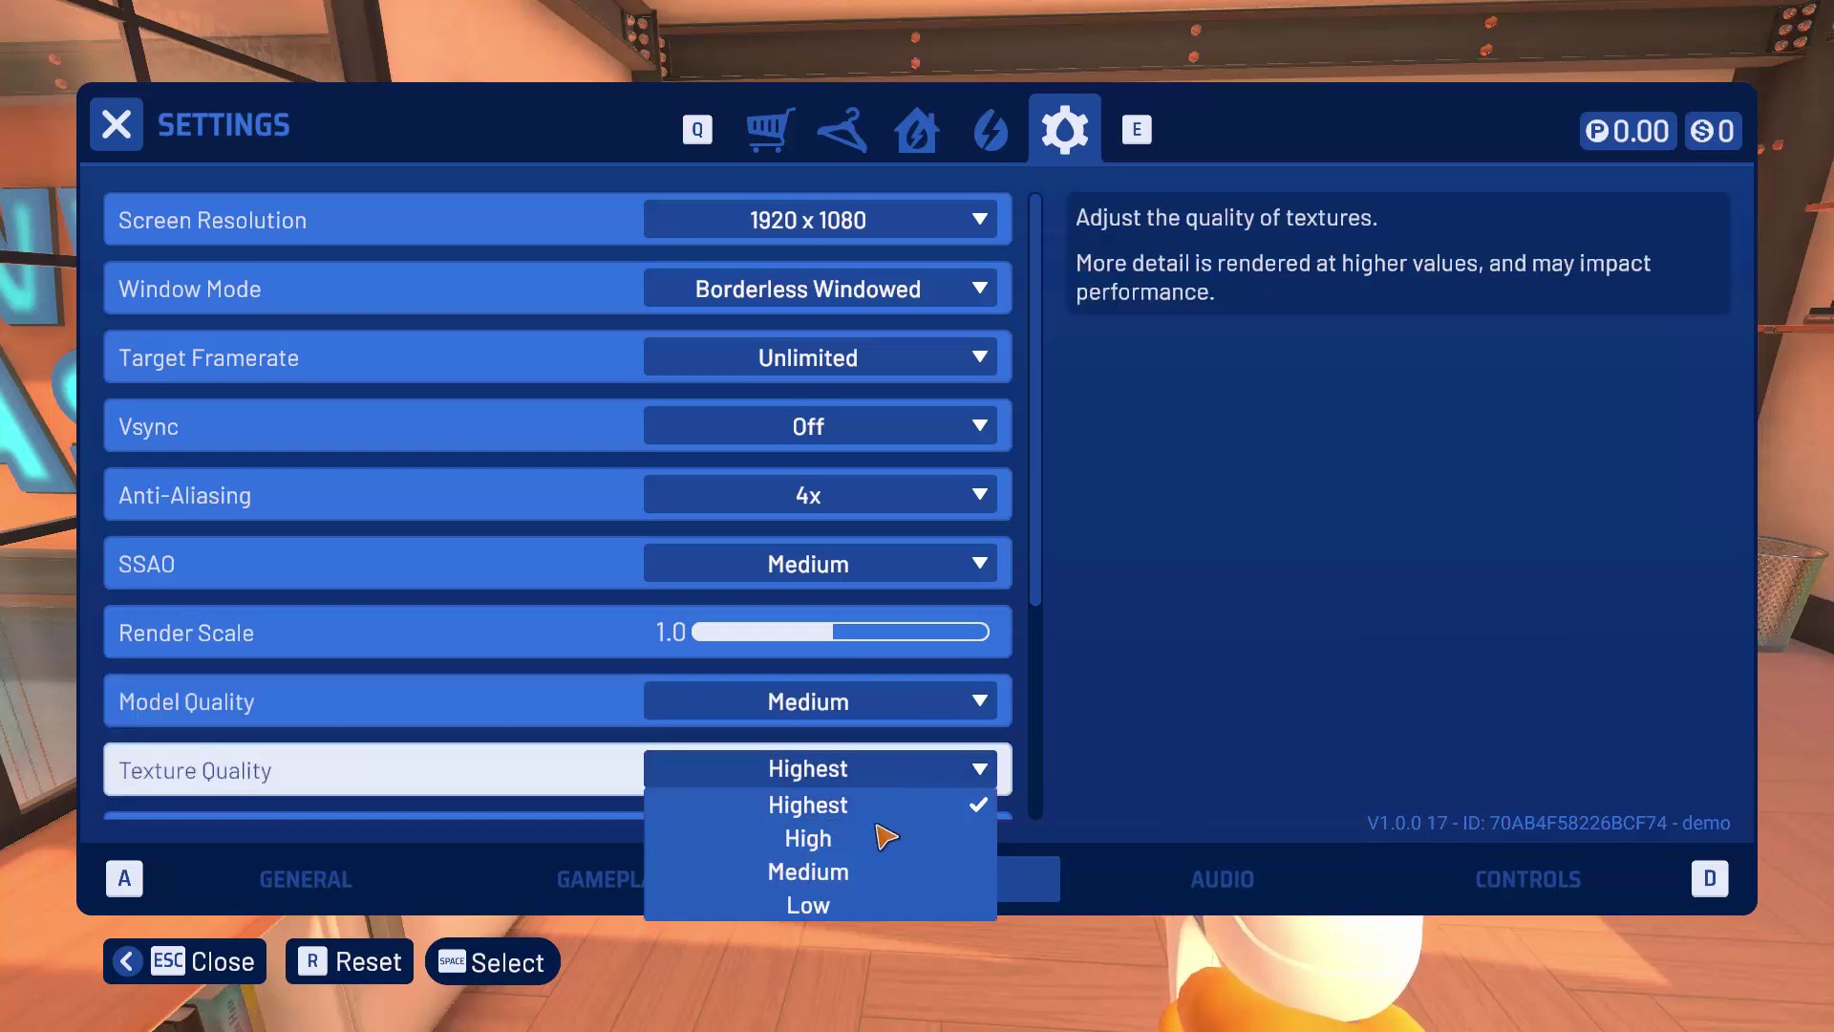
Step: Set Texture Quality, Dynamic Shadow Resolution and Wetness VFX to Medium, then scroll back up
left_click(853, 874)
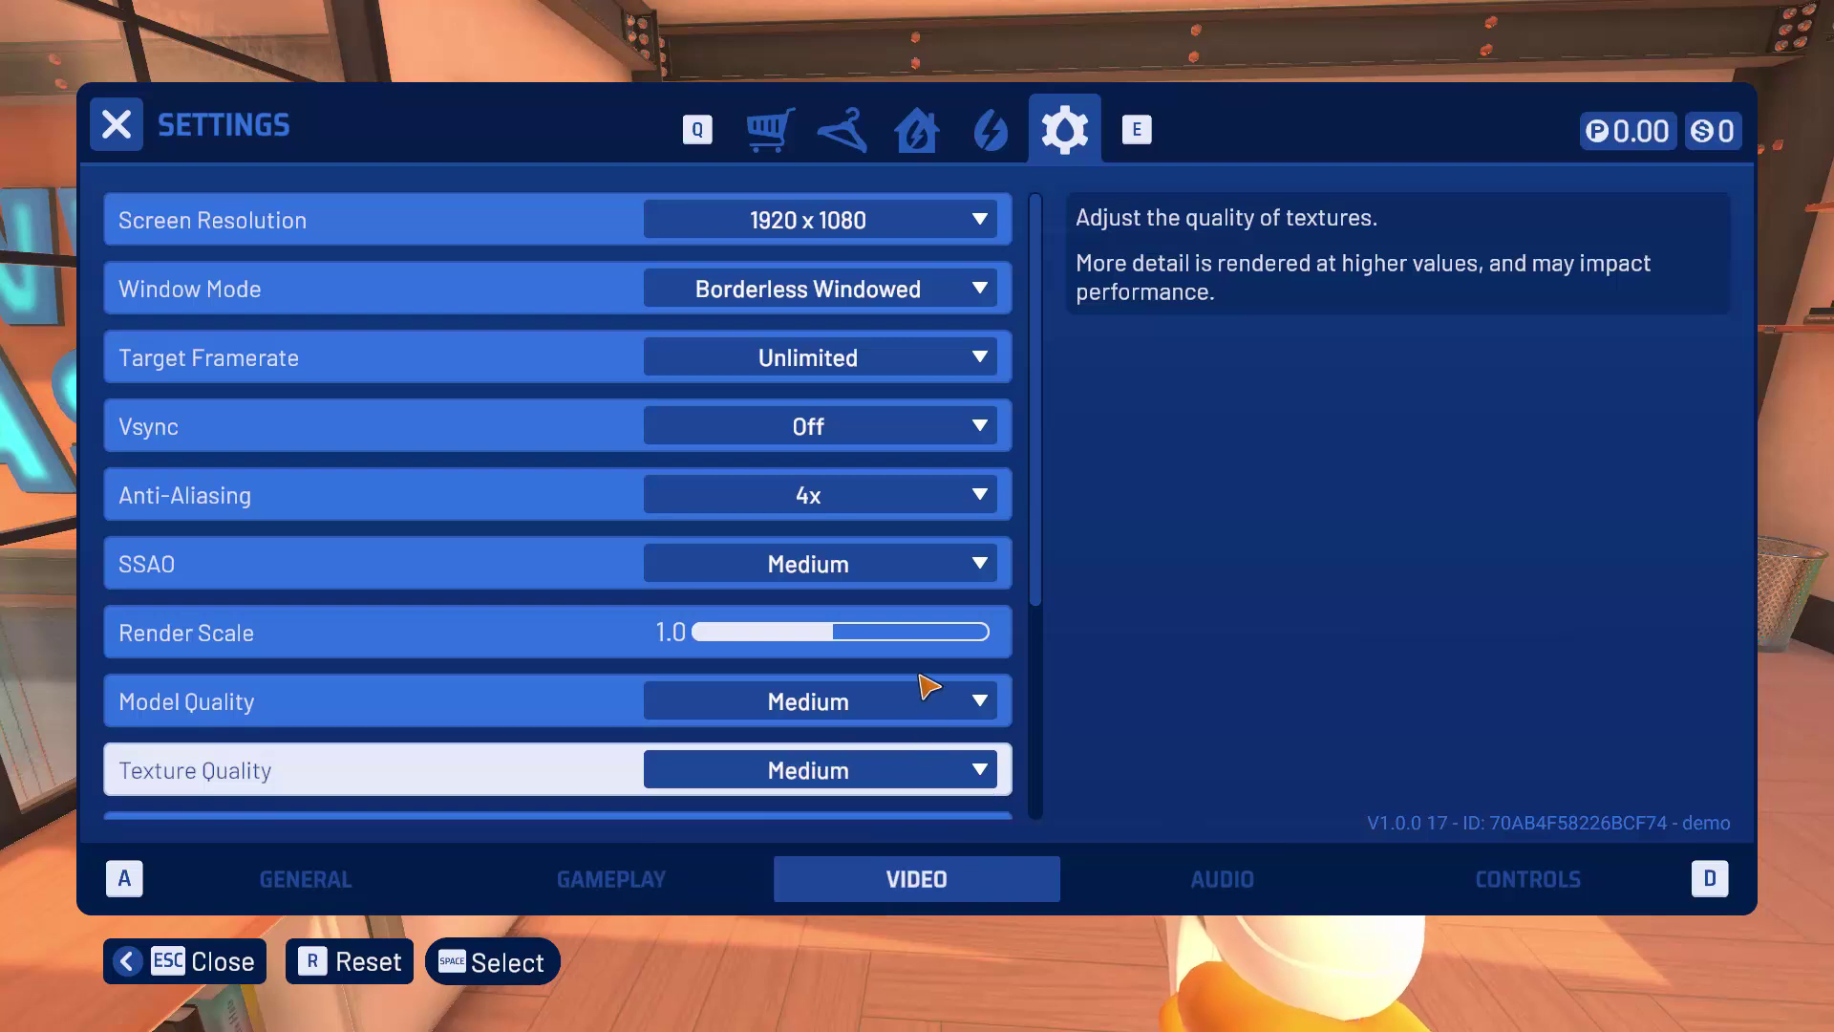
scroll(926, 693, "down", 5)
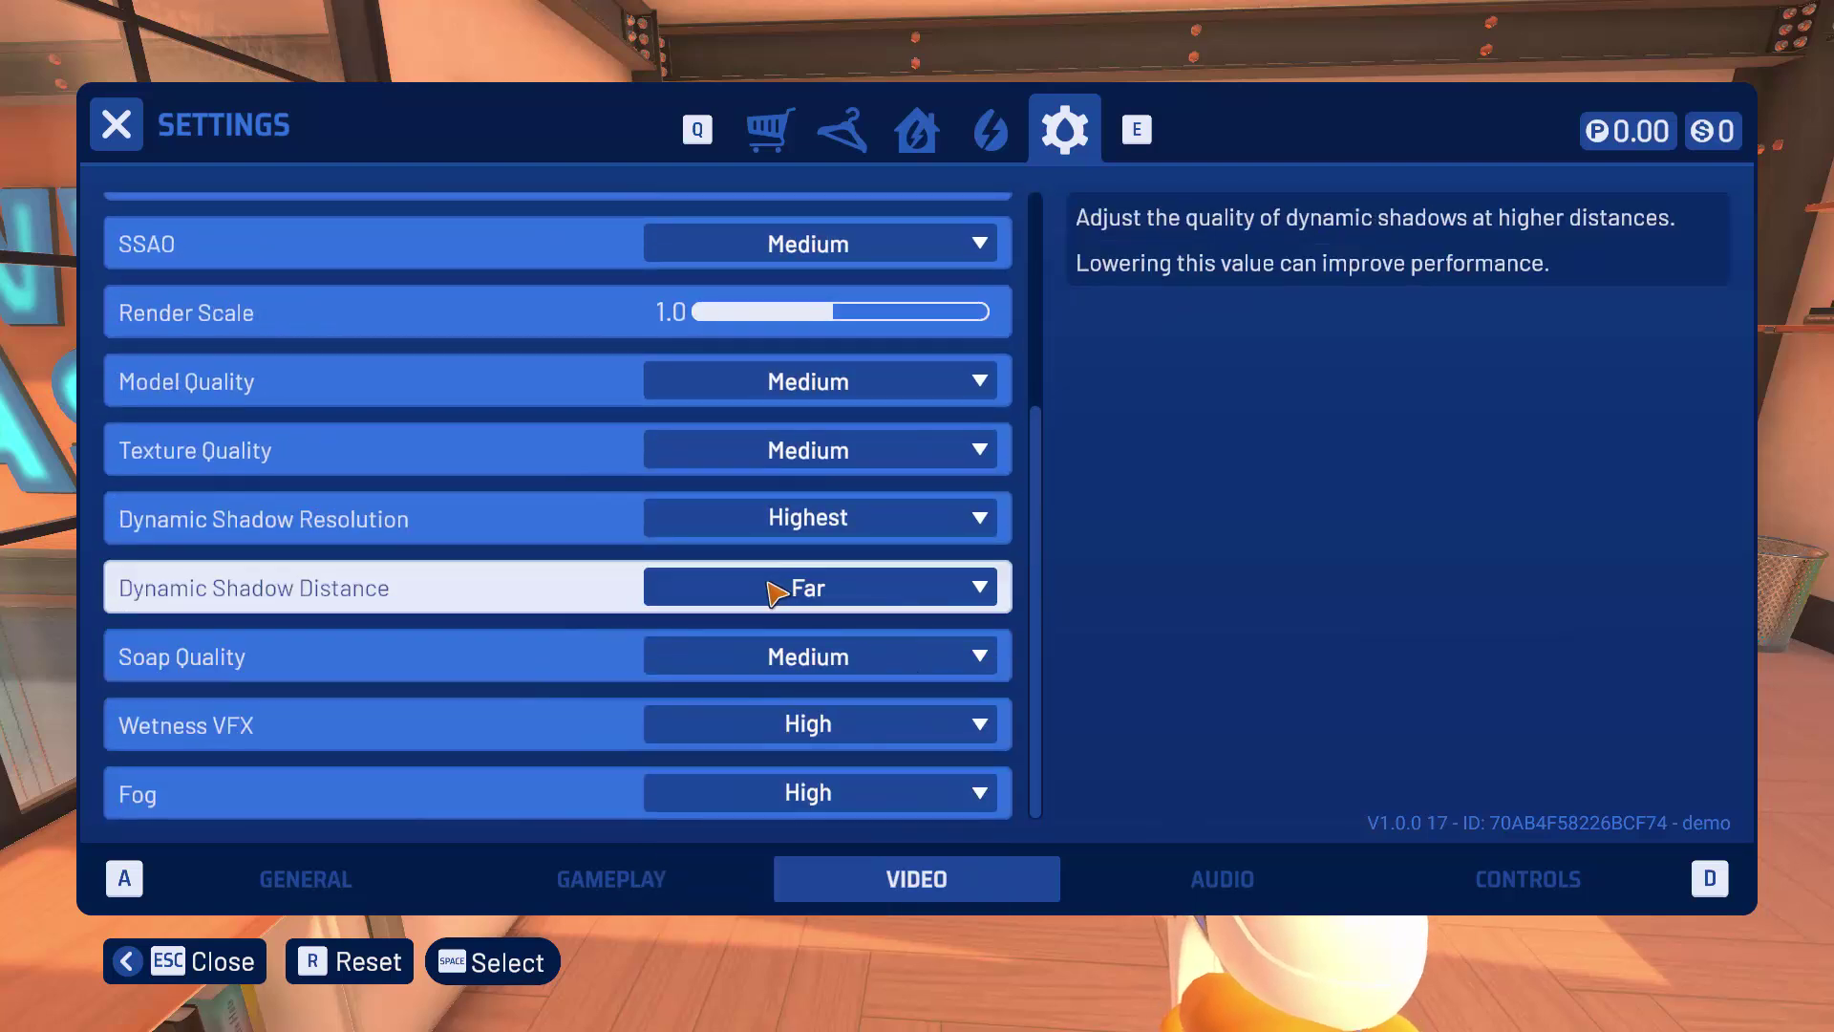
left_click(883, 528)
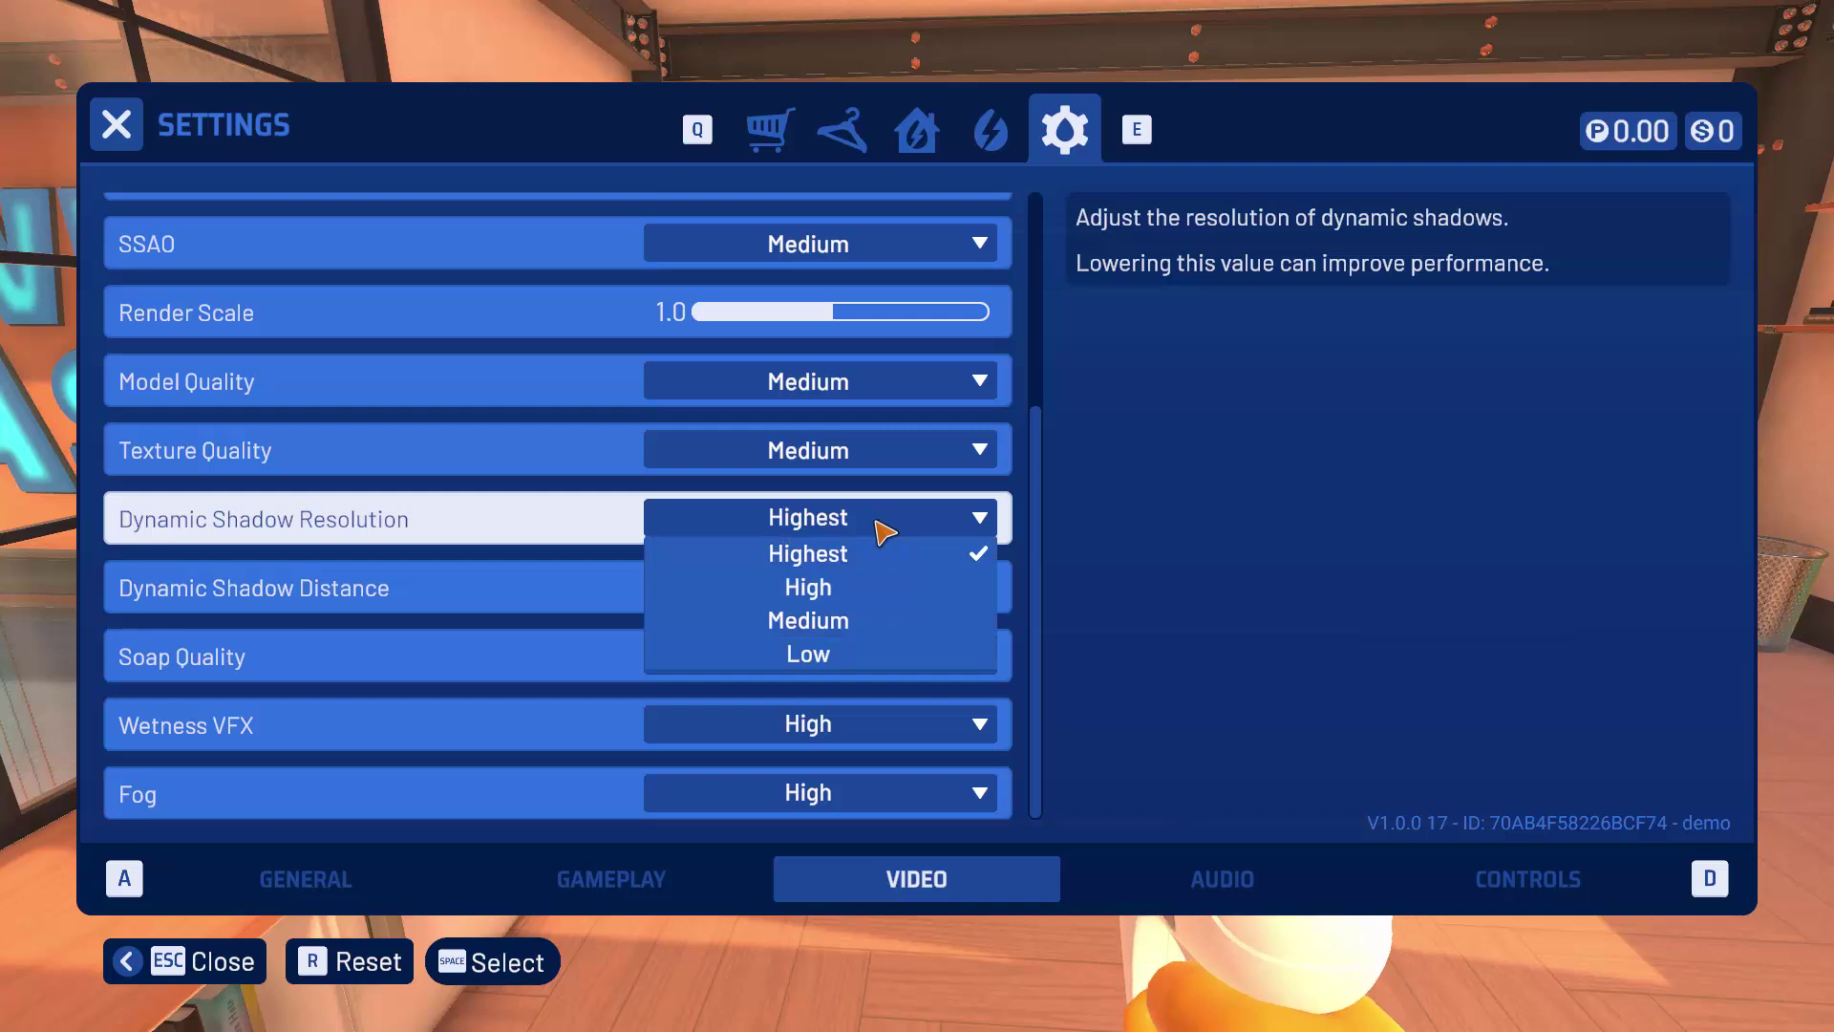
left_click(808, 620)
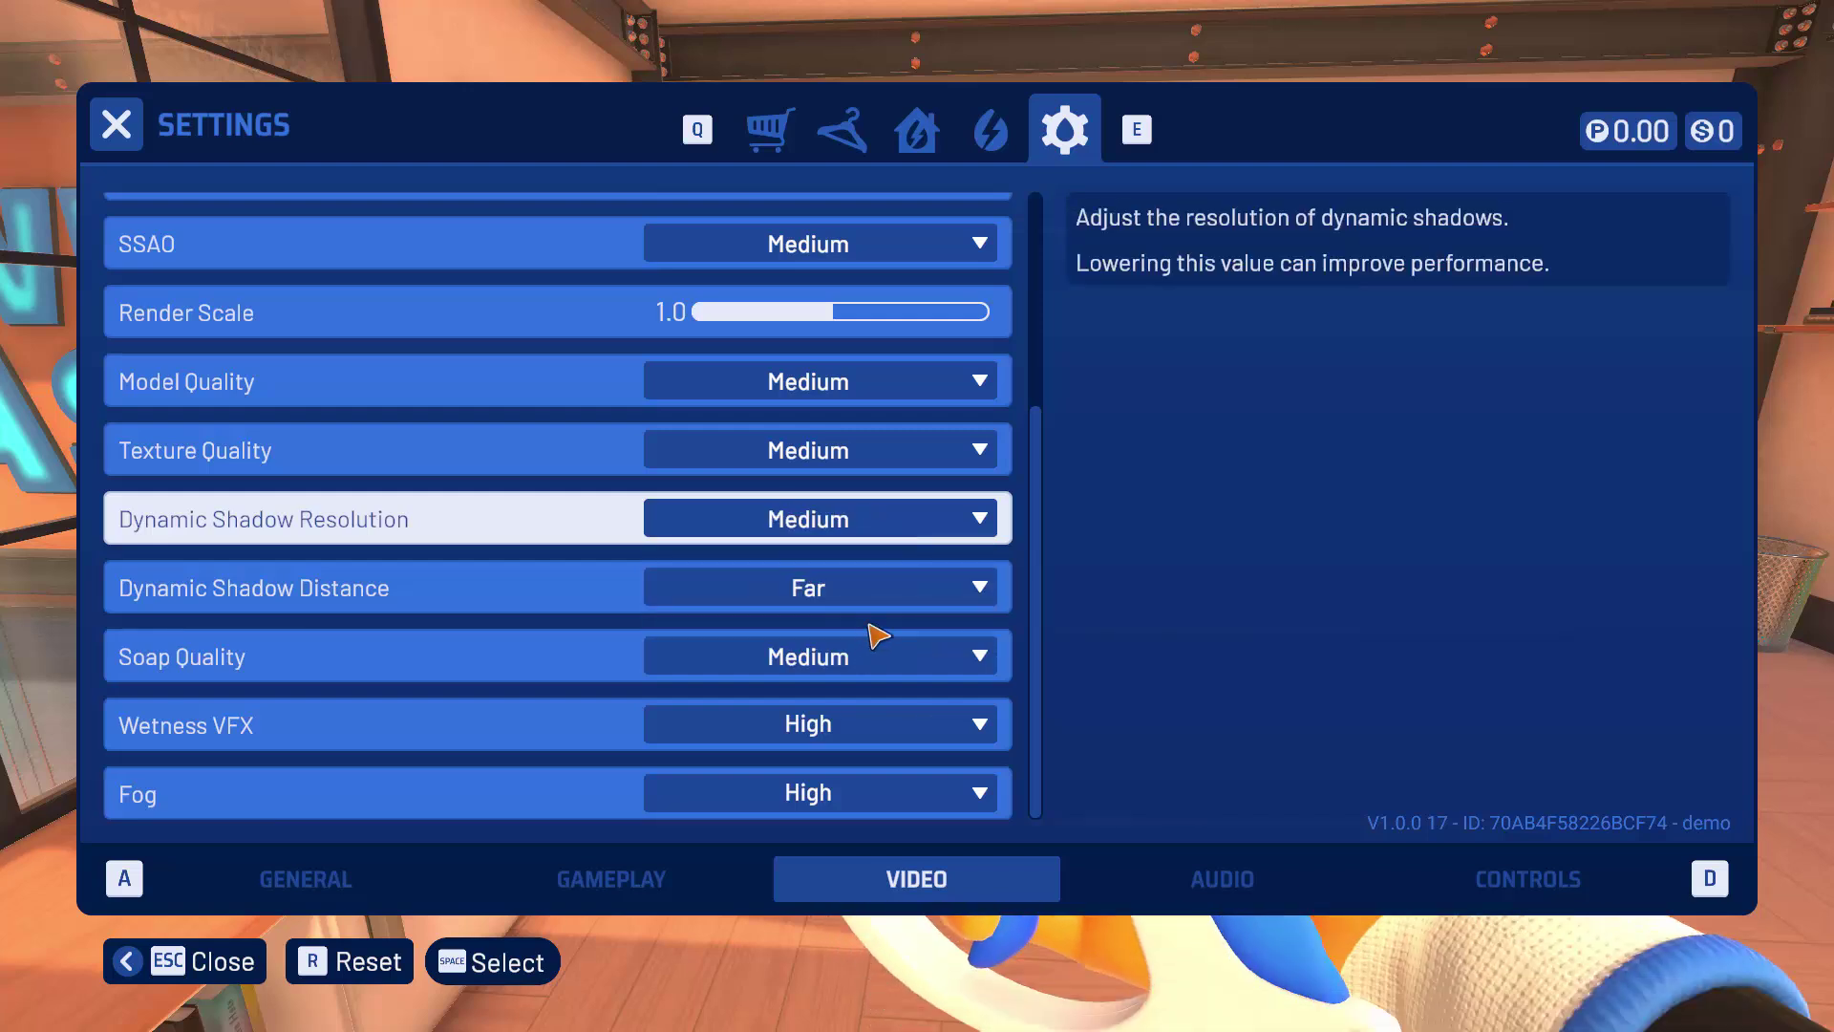
left_click(903, 736)
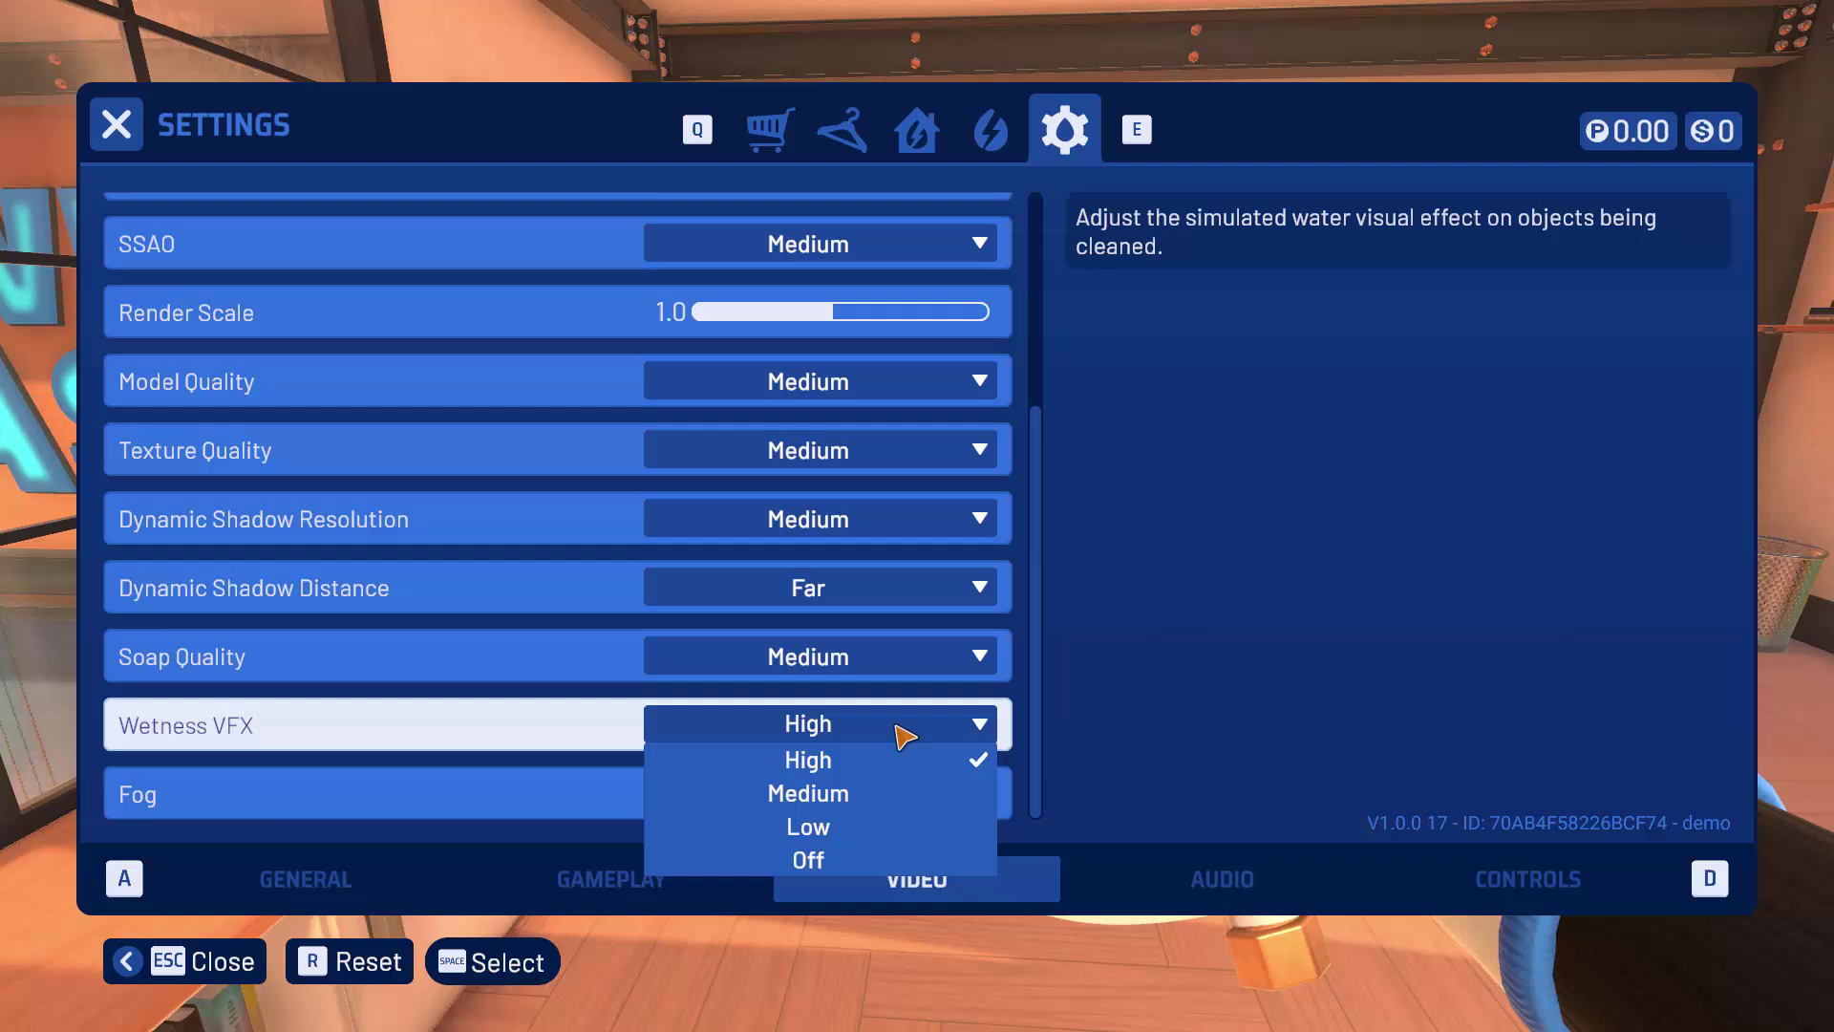
left_click(840, 792)
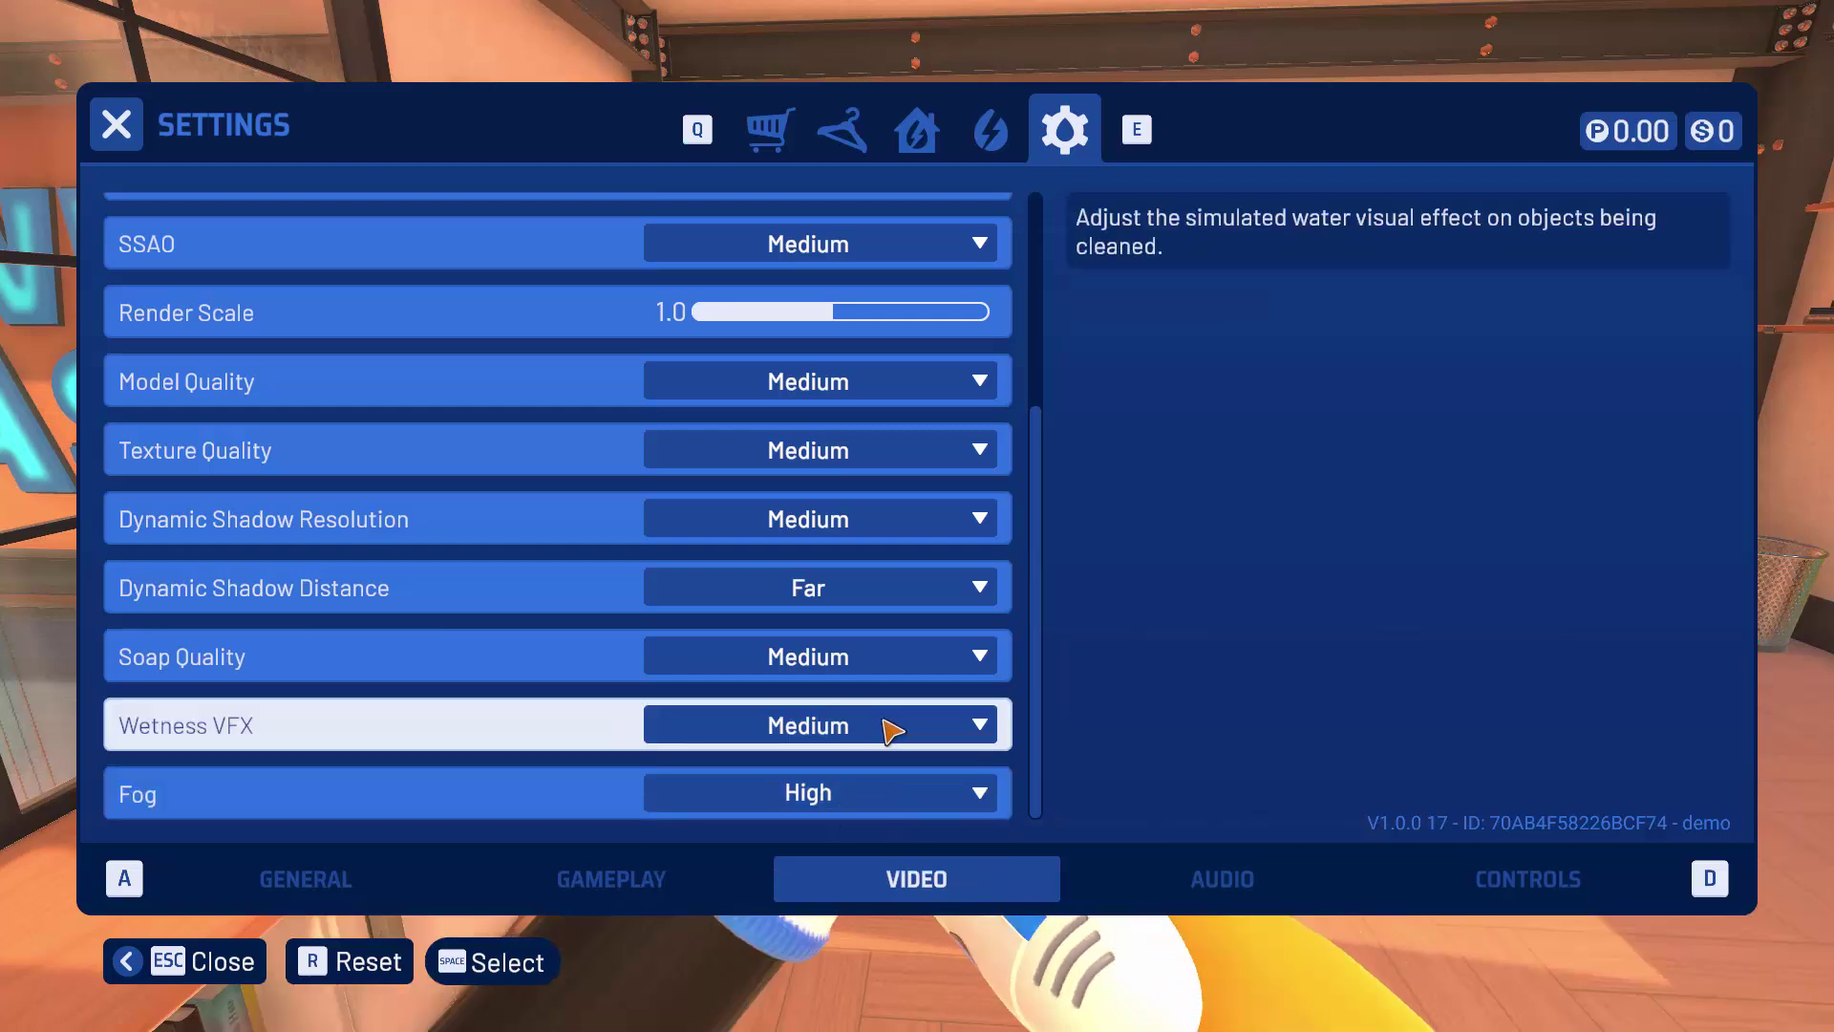
scroll(883, 707, "down", 2)
scroll(698, 745, "up", 2)
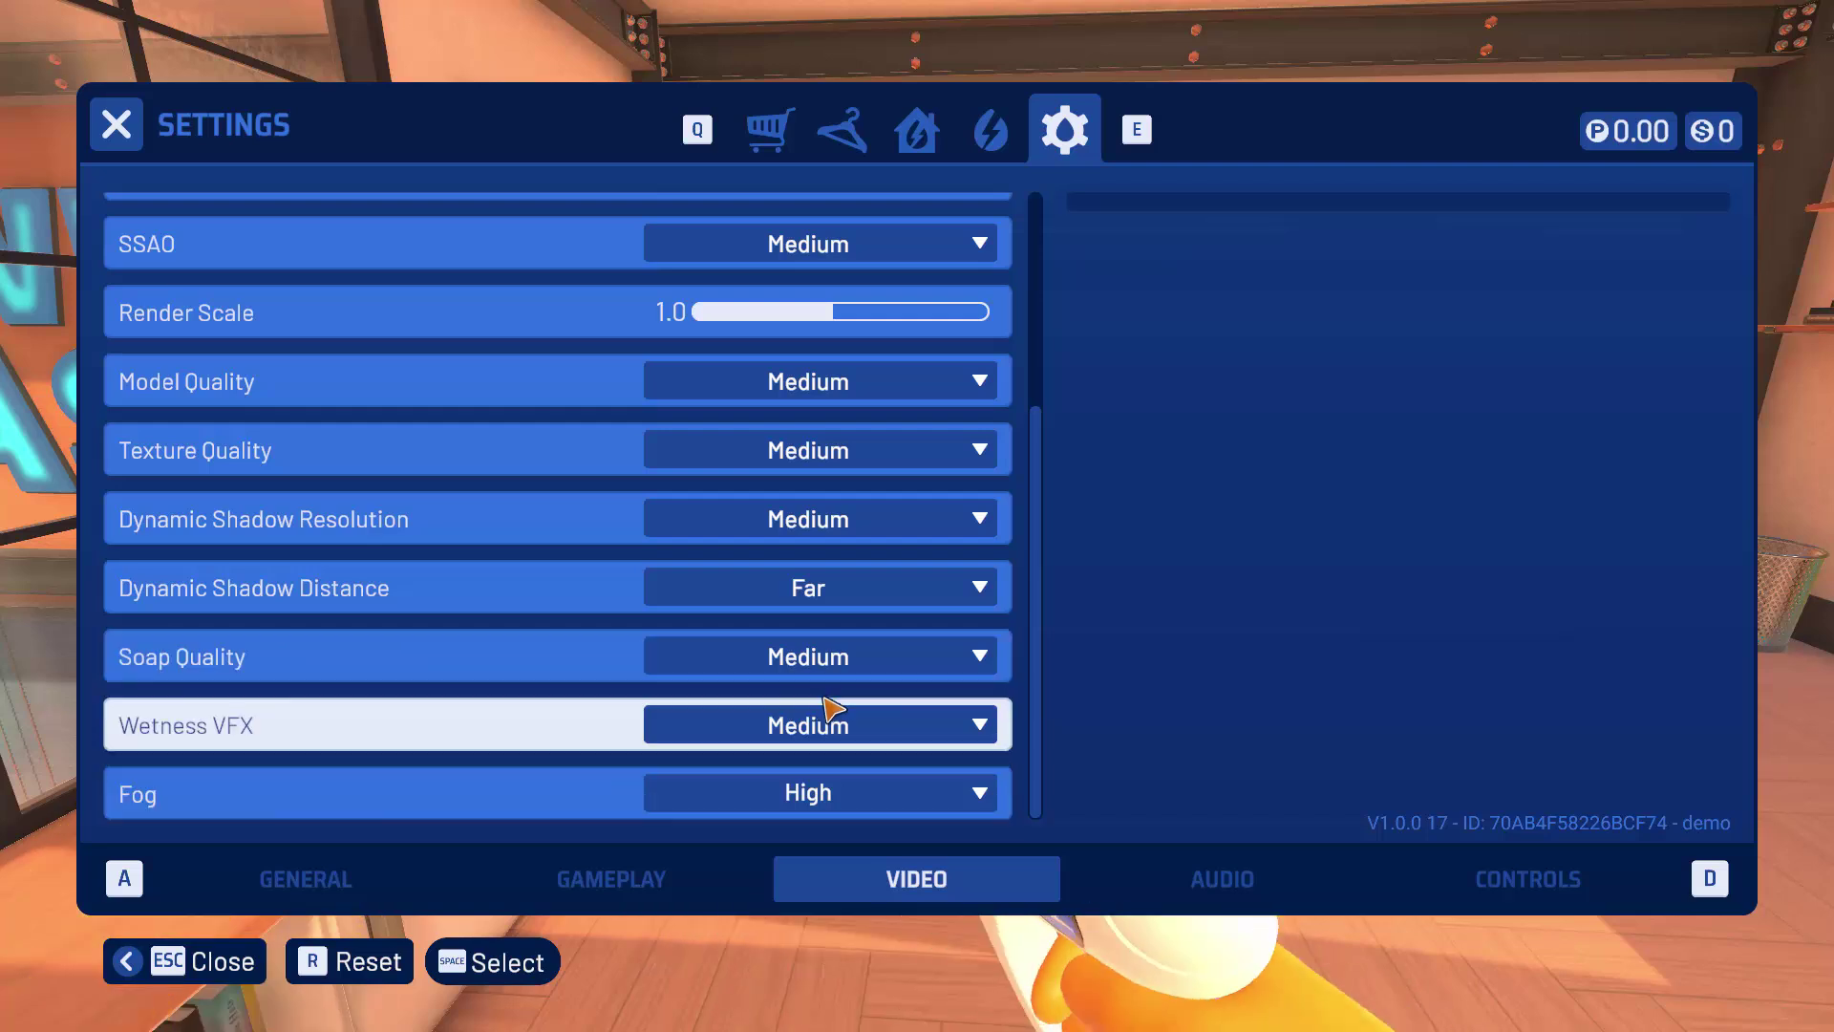
scroll(840, 705, "down", 1)
scroll(891, 695, "up", 1)
scroll(891, 688, "up", 5)
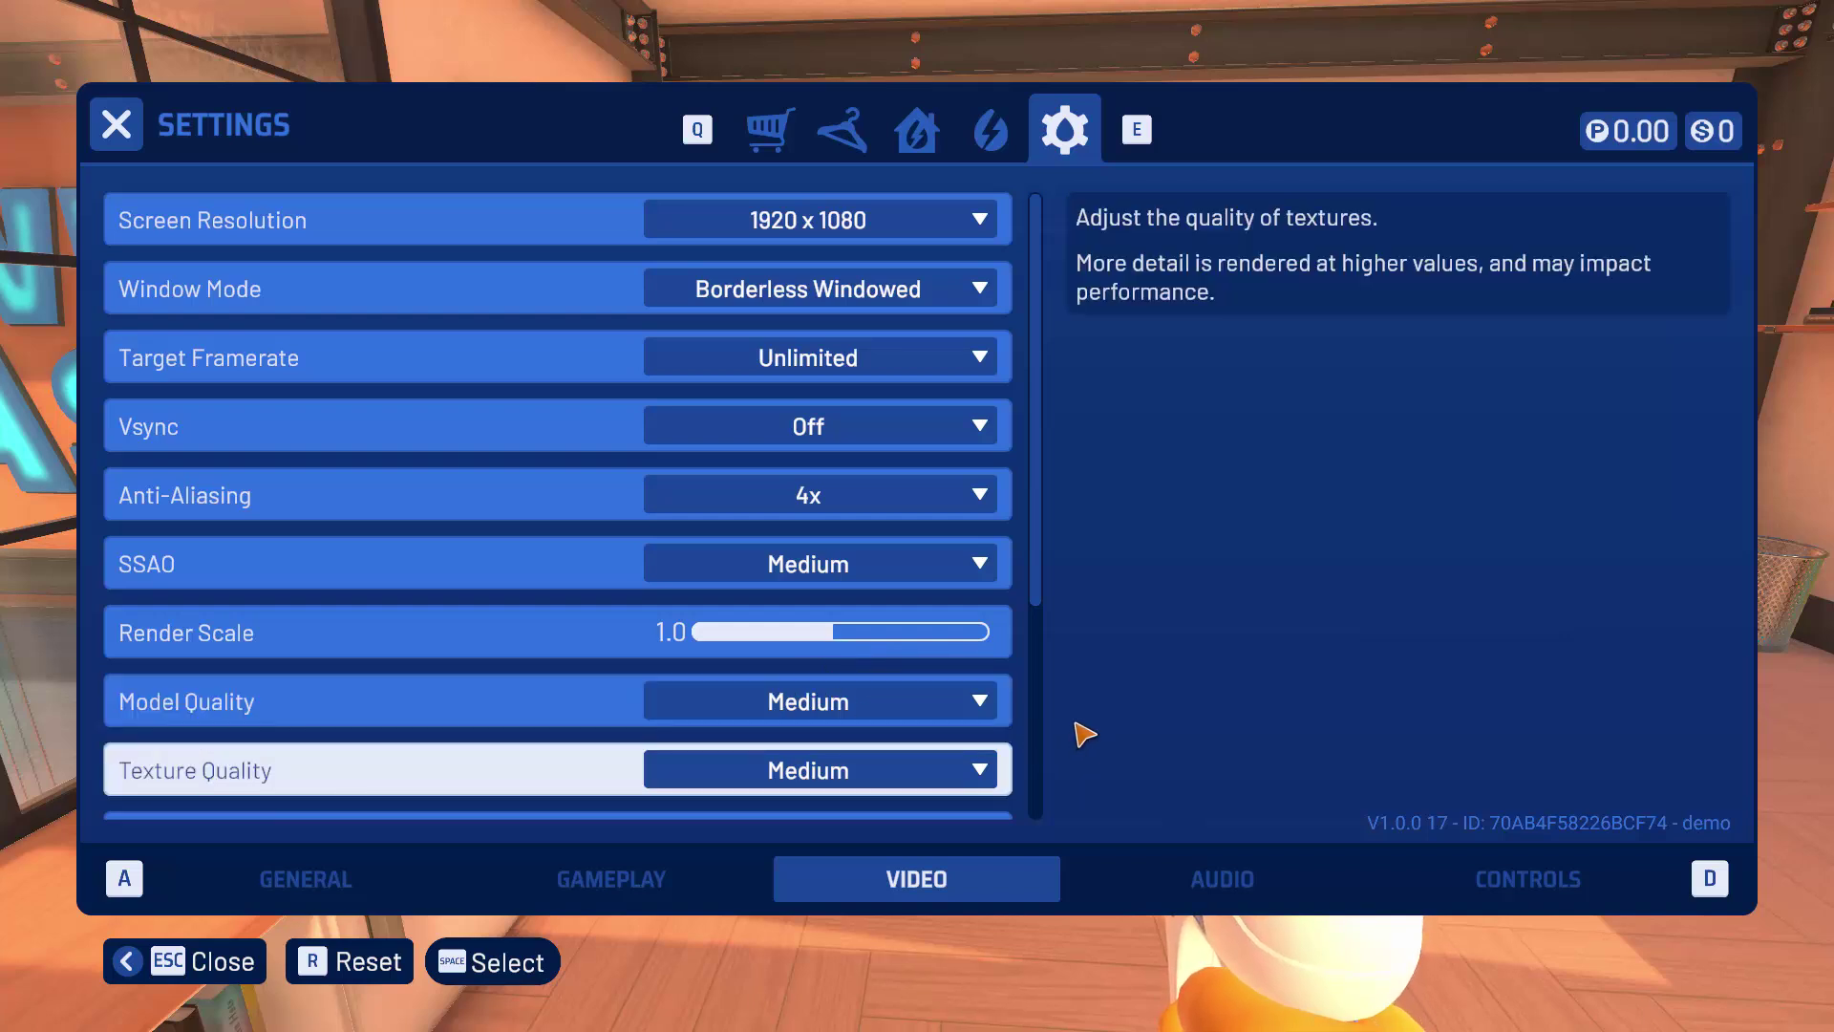
Step: Switch to the Document1 notes in Word and go to Method 11: Install Visual C++
left_click(1145, 1003)
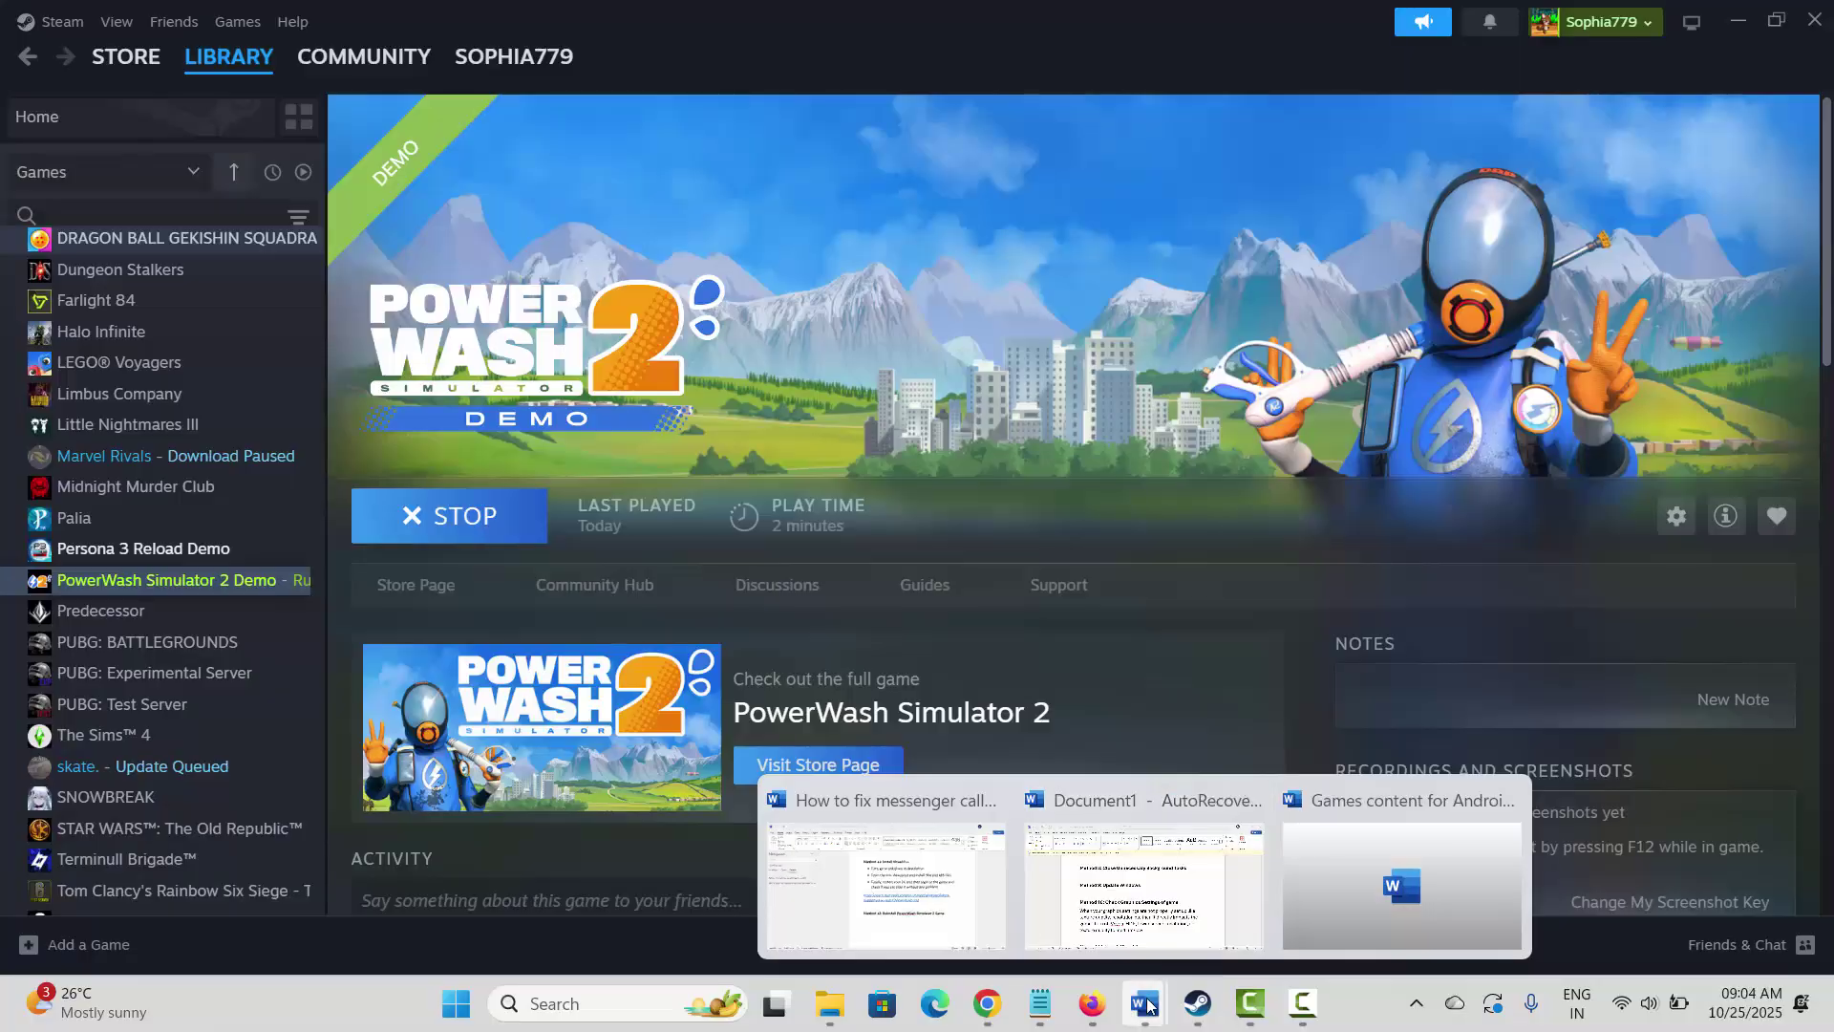
left_click(1137, 865)
scroll(559, 728, "down", 5)
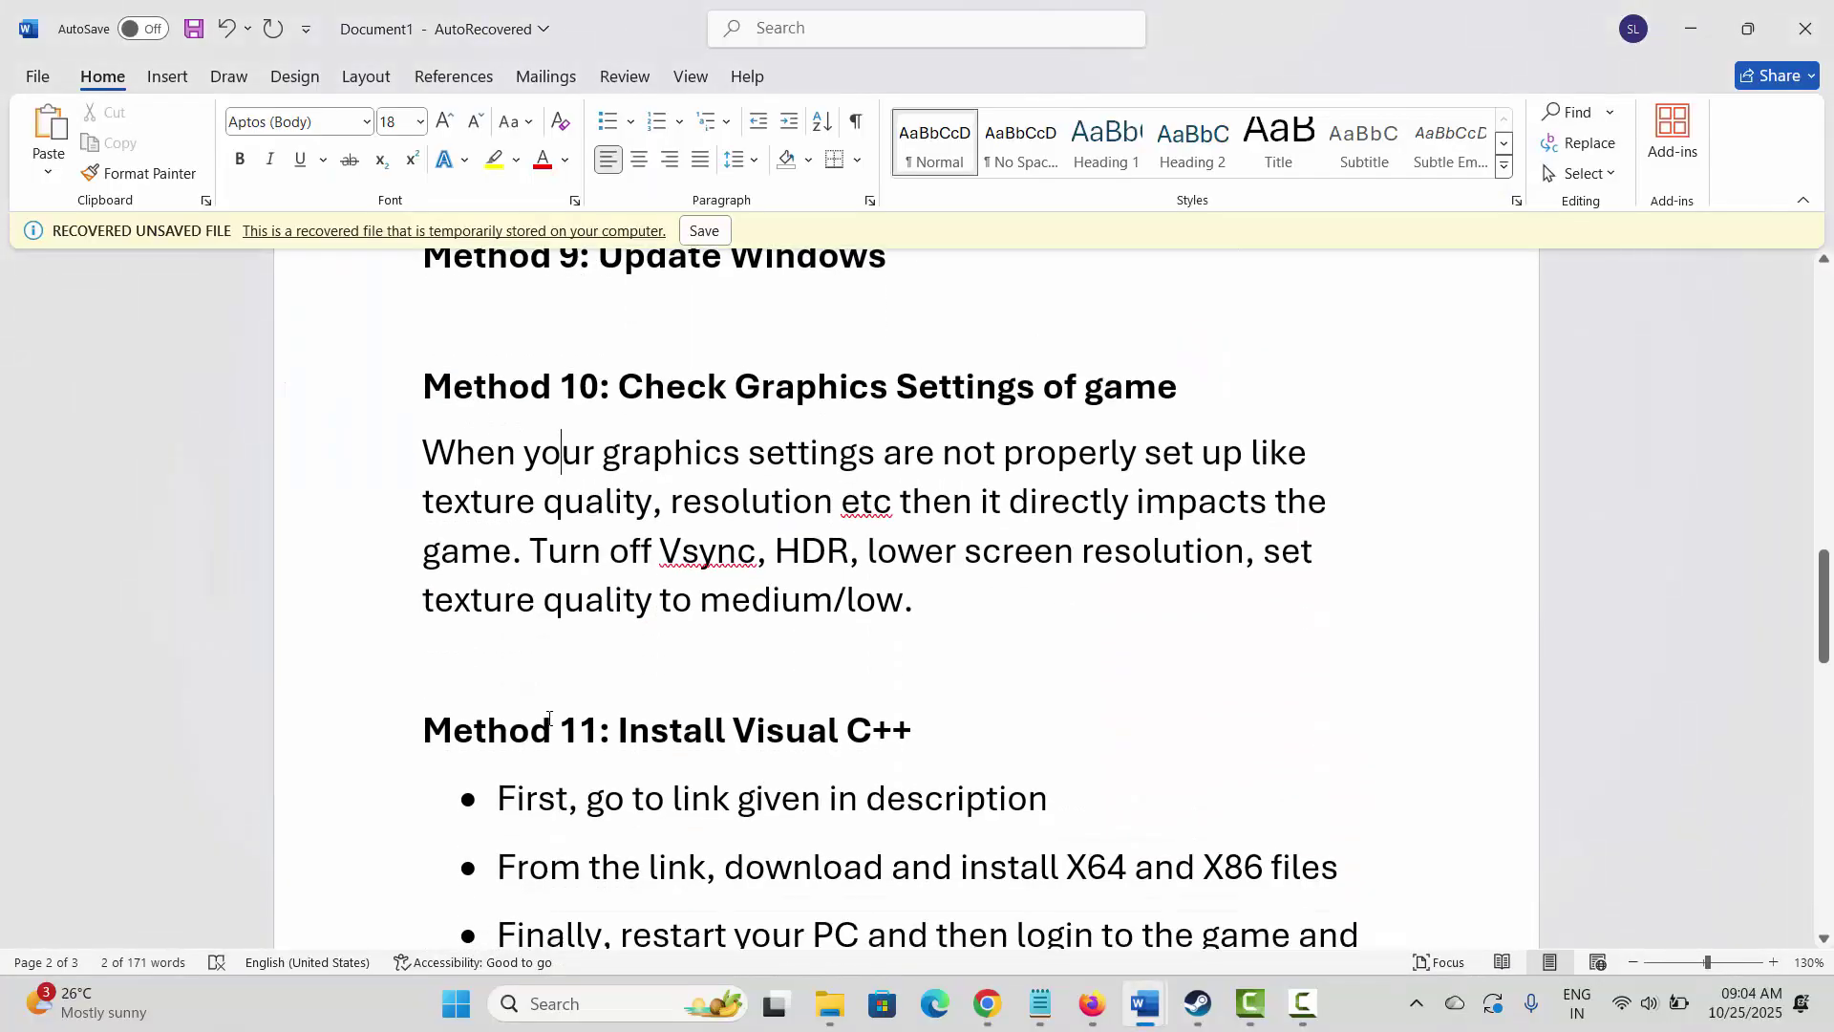
left_click(362, 661)
Step: Copy the Visual C++ redistributable download link from Method 11
scroll(558, 712, "down", 3)
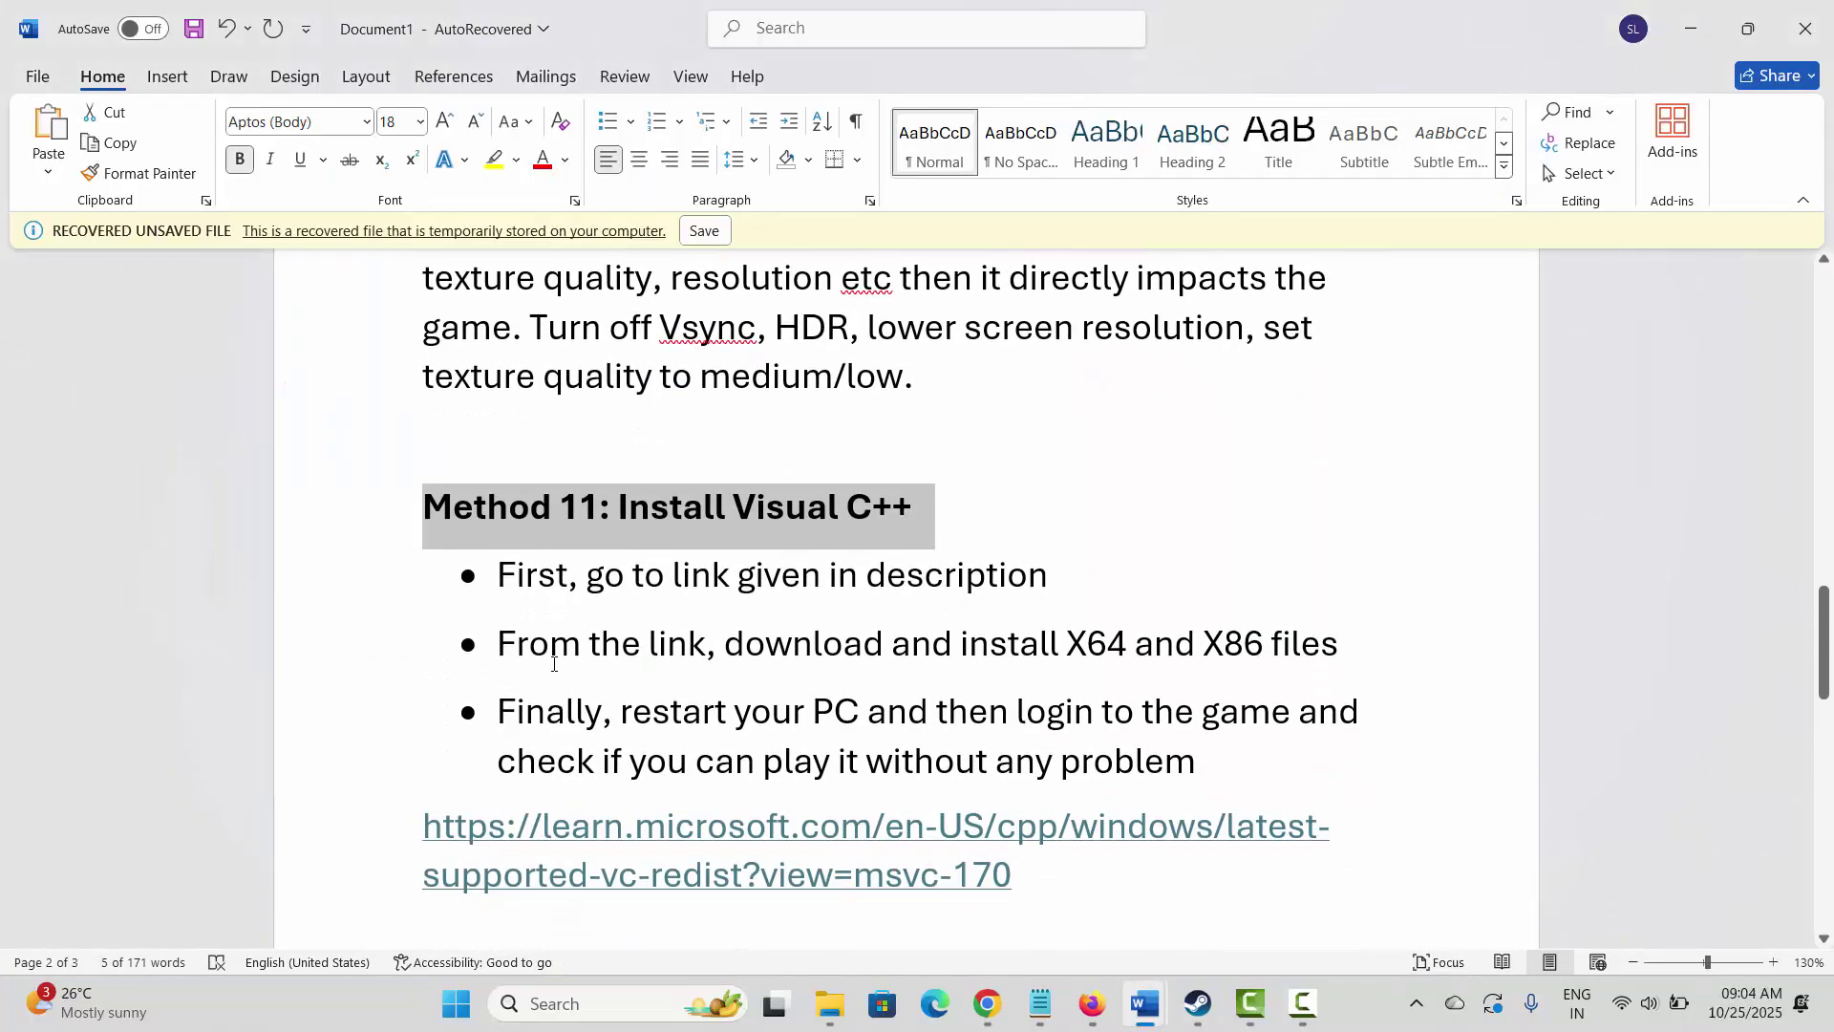
left_click_drag(426, 826, 998, 880)
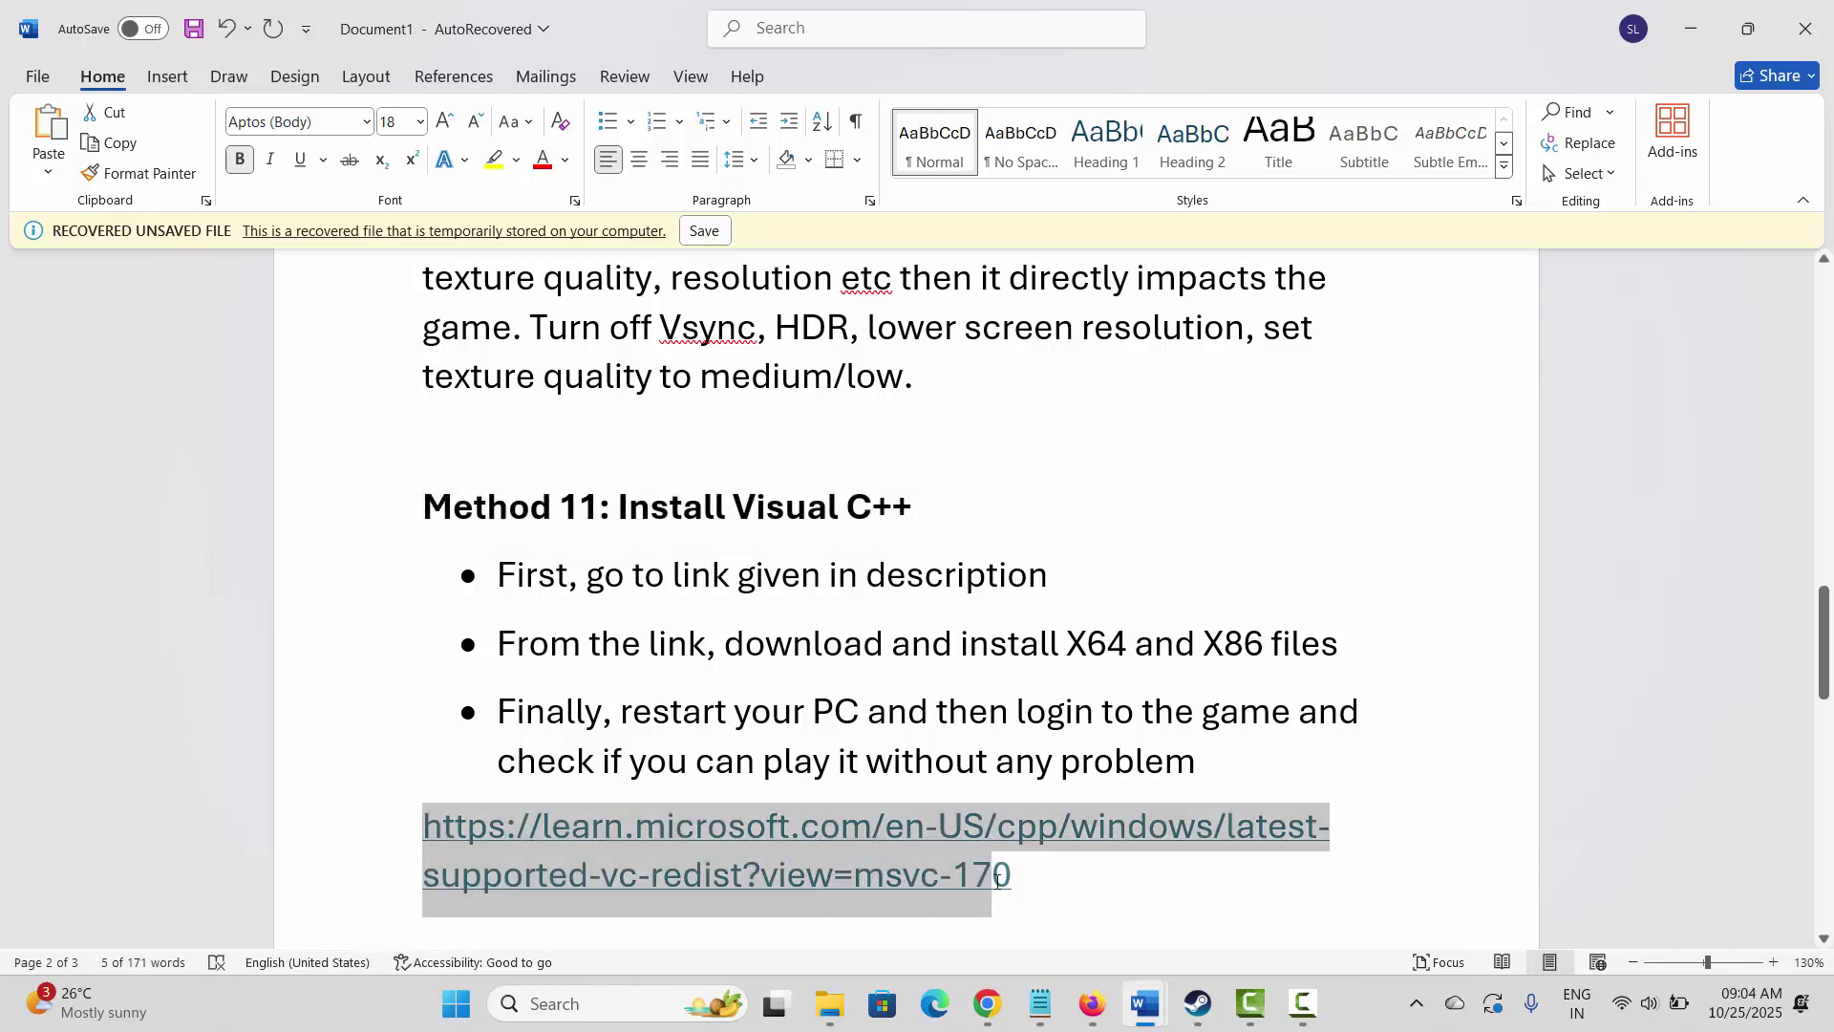
right_click(783, 852)
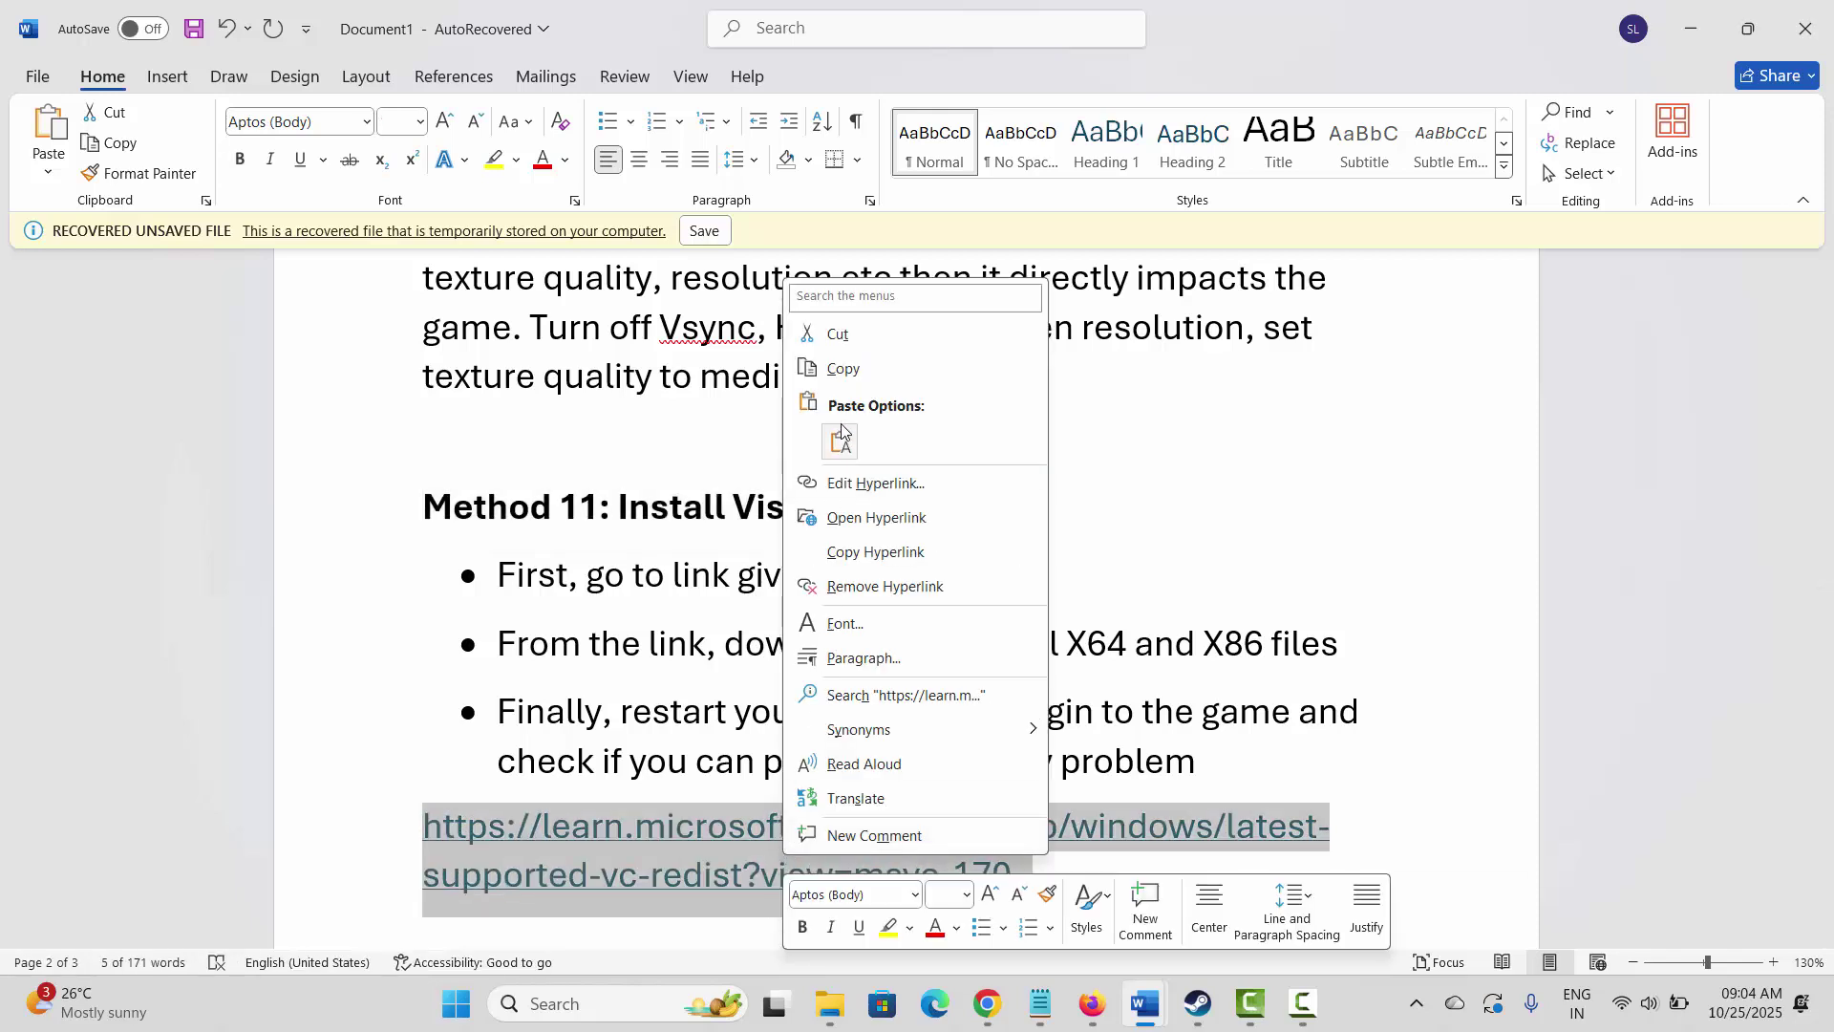
left_click(840, 372)
Step: Review Chrome's Visual C++ redistributable downloads for ARM64, X86 and X64, then return to Word
left_click(988, 1003)
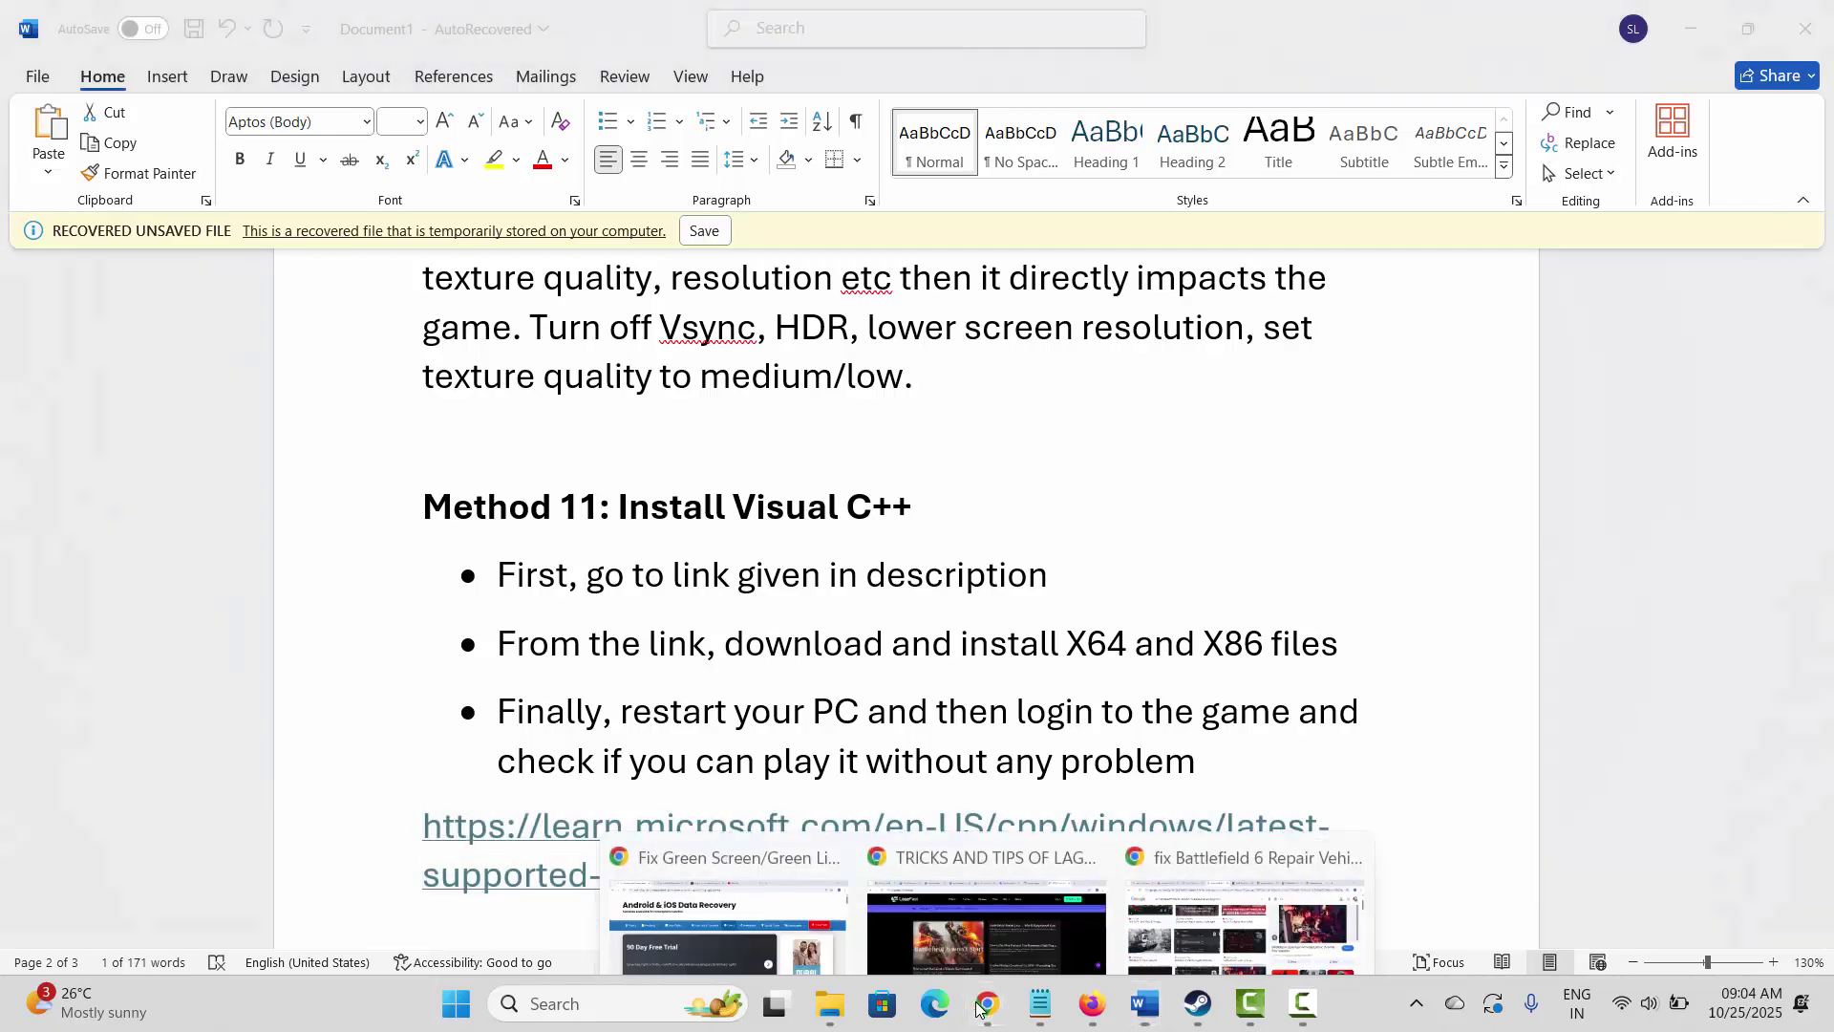
left_click(669, 931)
scroll(954, 437, "down", 12)
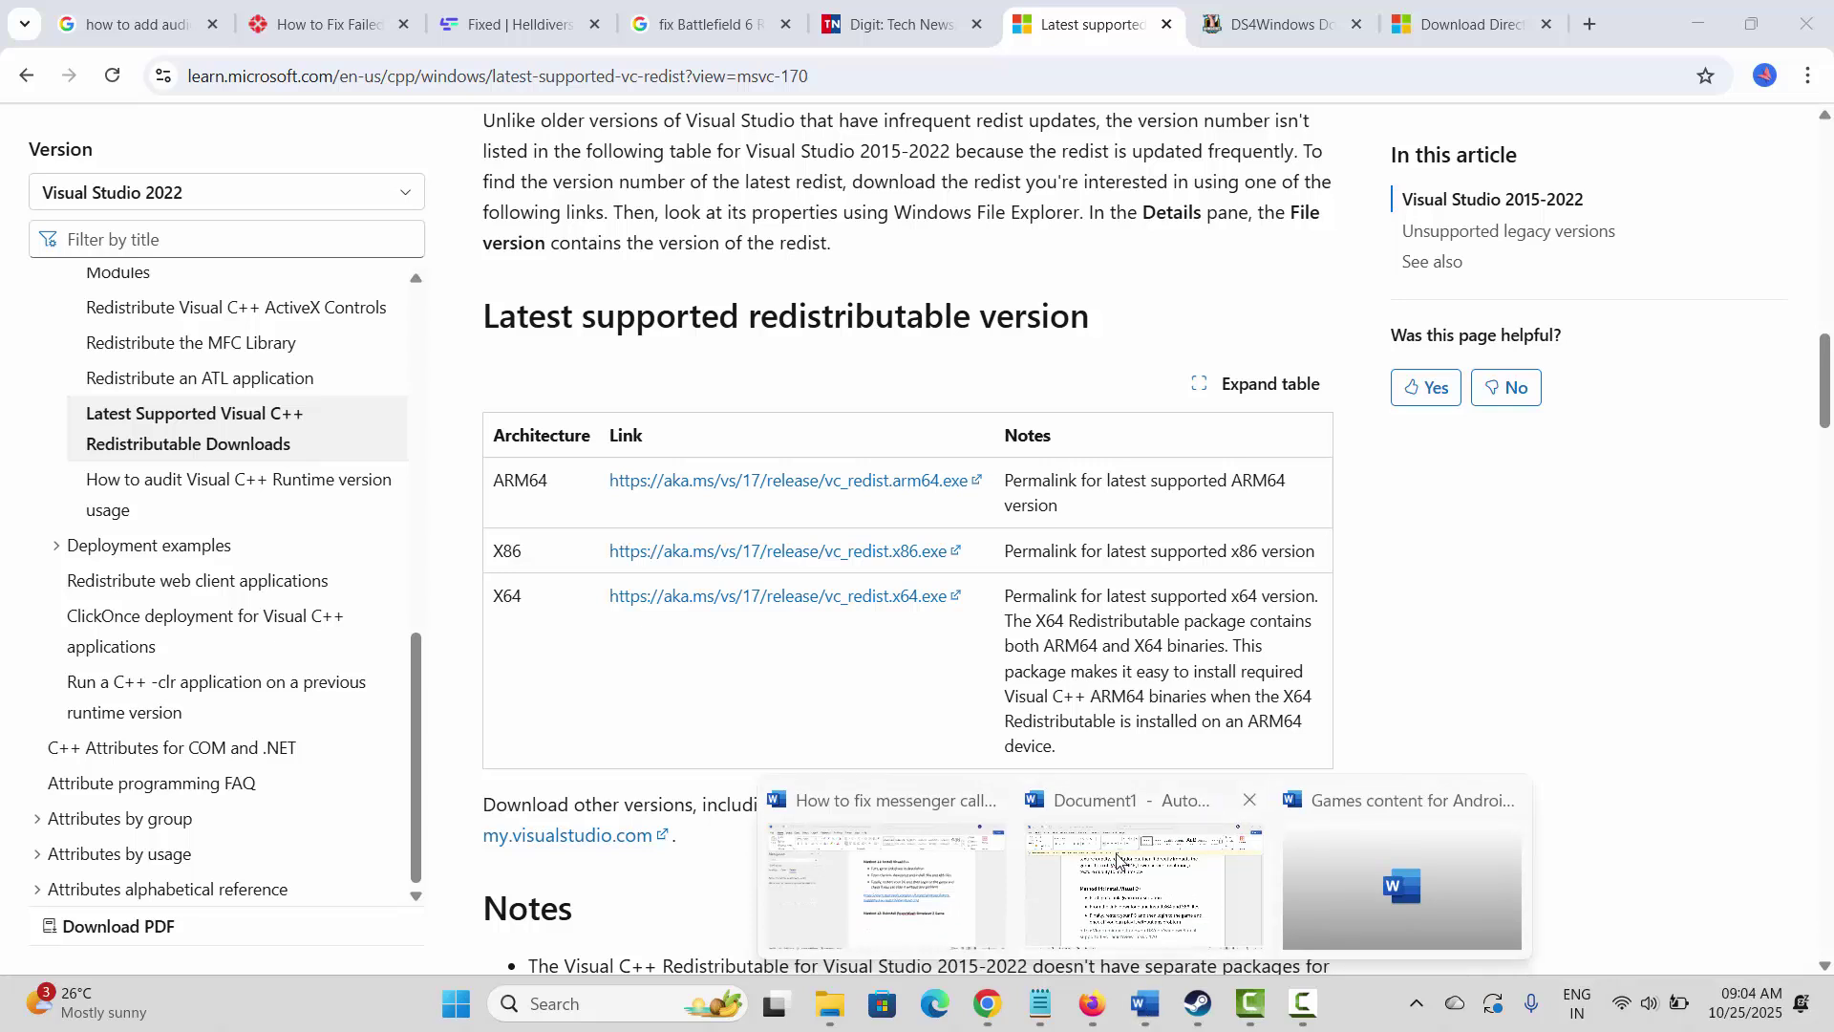
left_click(1143, 907)
left_click(764, 723)
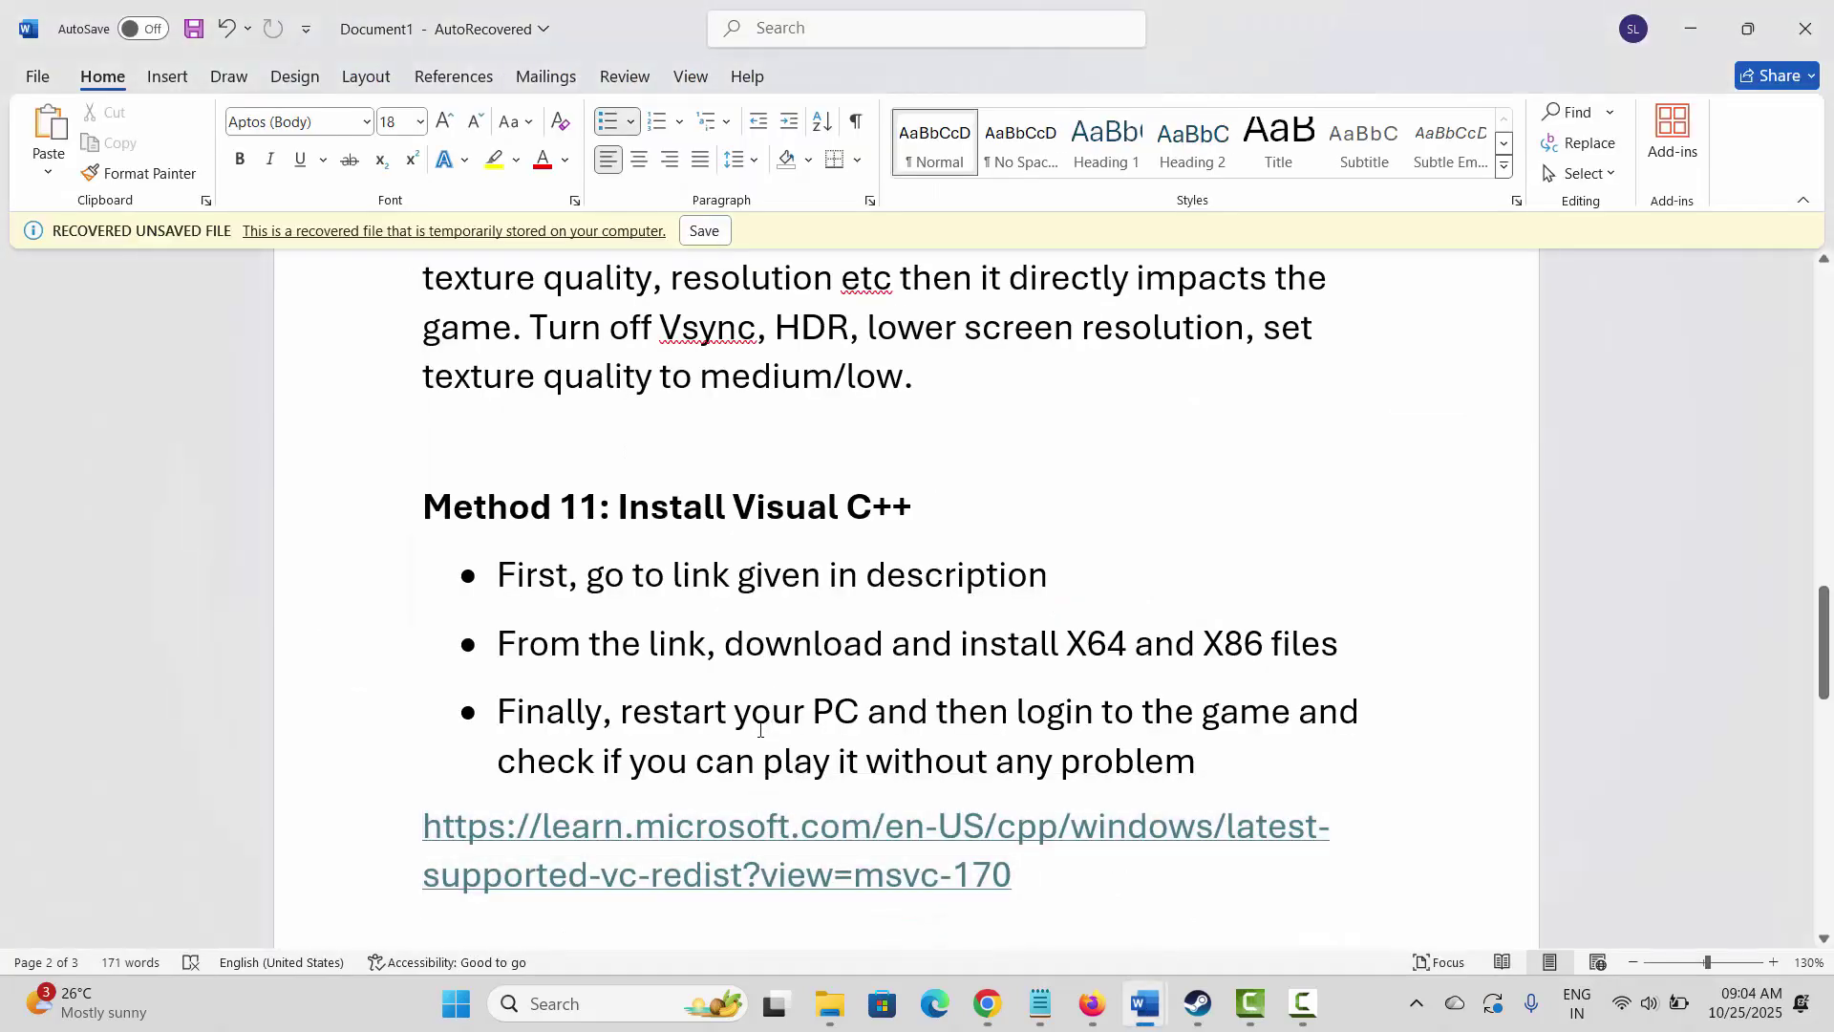
Step: Scroll the notes to Method 12: Reinstall PowerWash Simulator 2 Game, then return to Steam
scroll(746, 701, "down", 3)
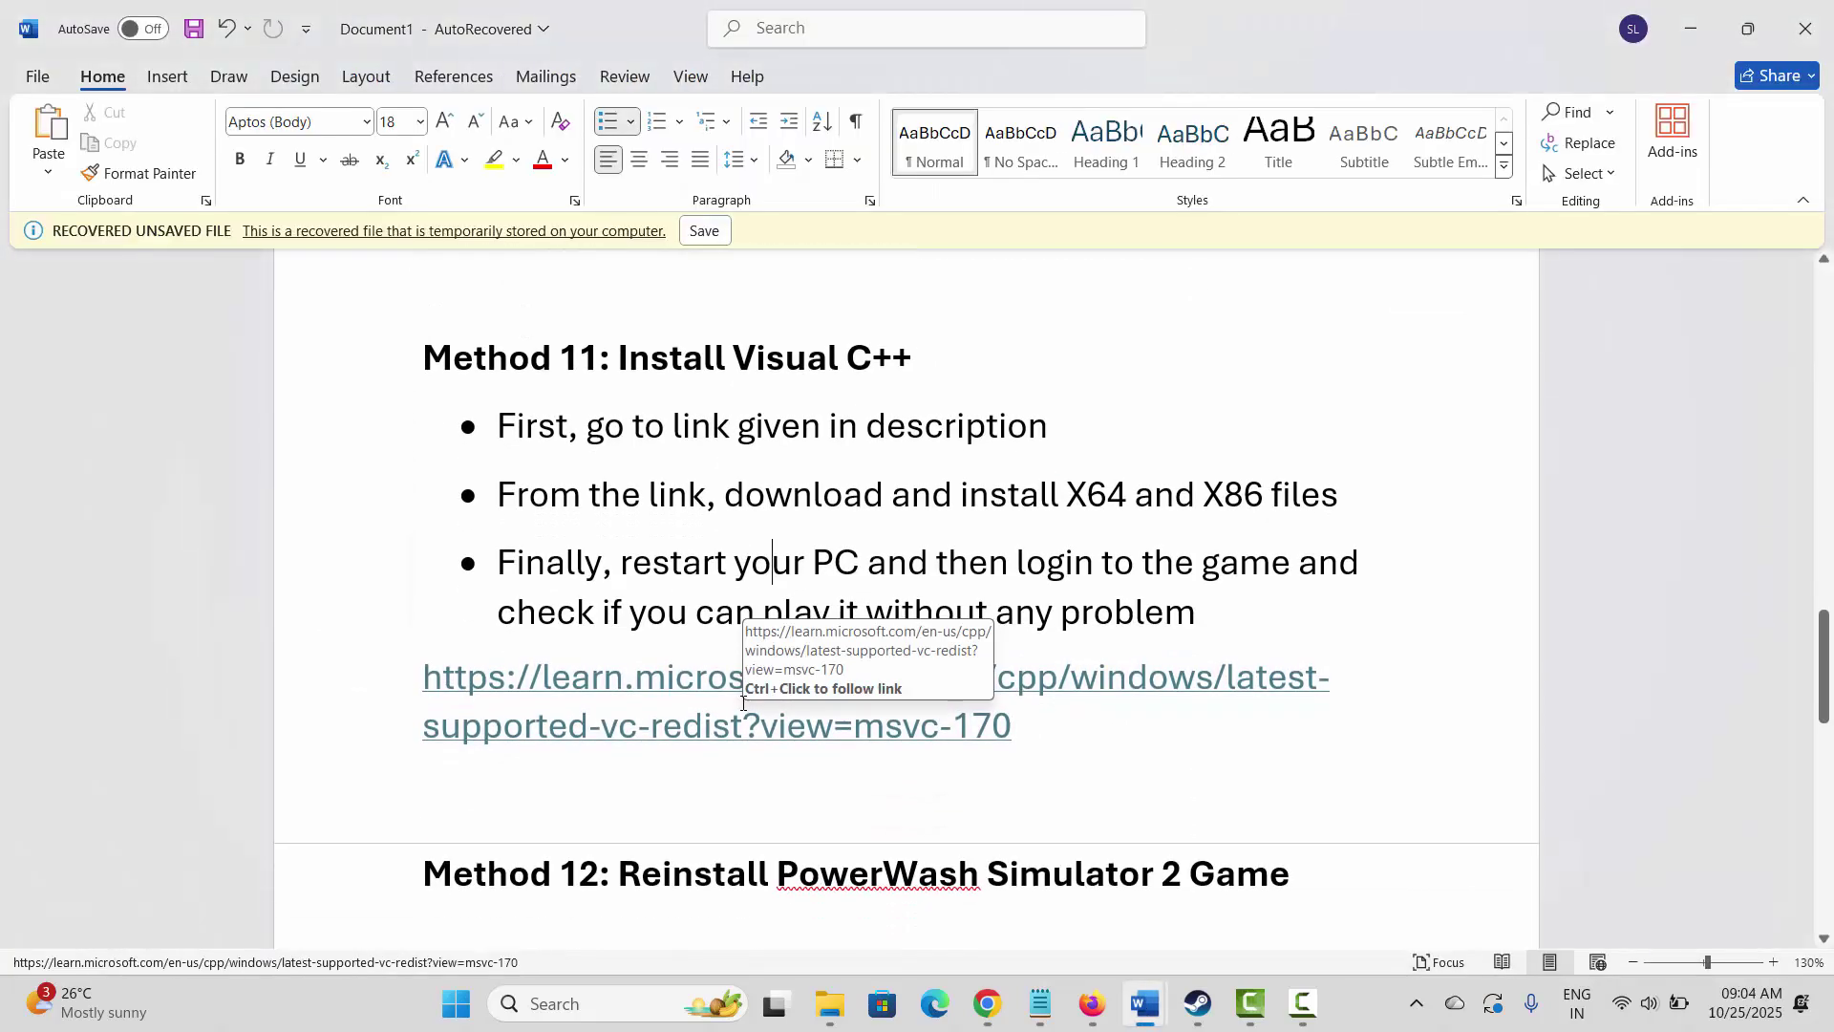
left_click(361, 816)
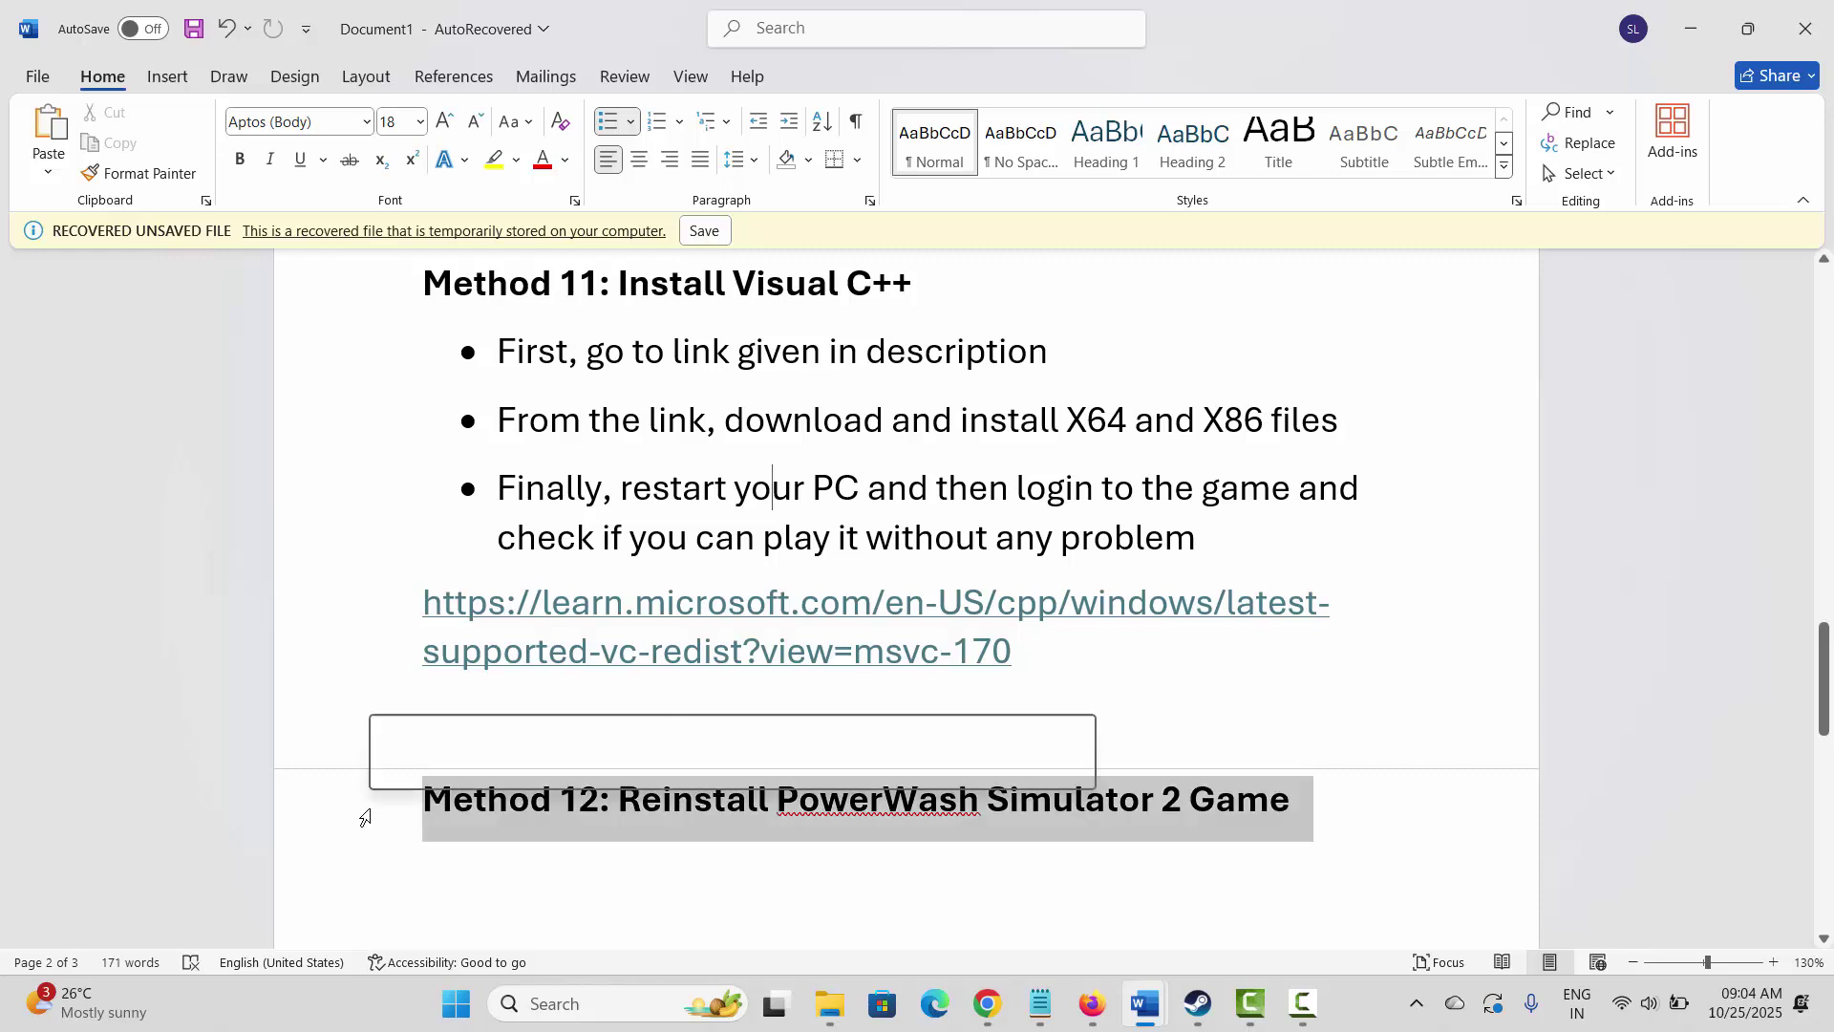
left_click(819, 847)
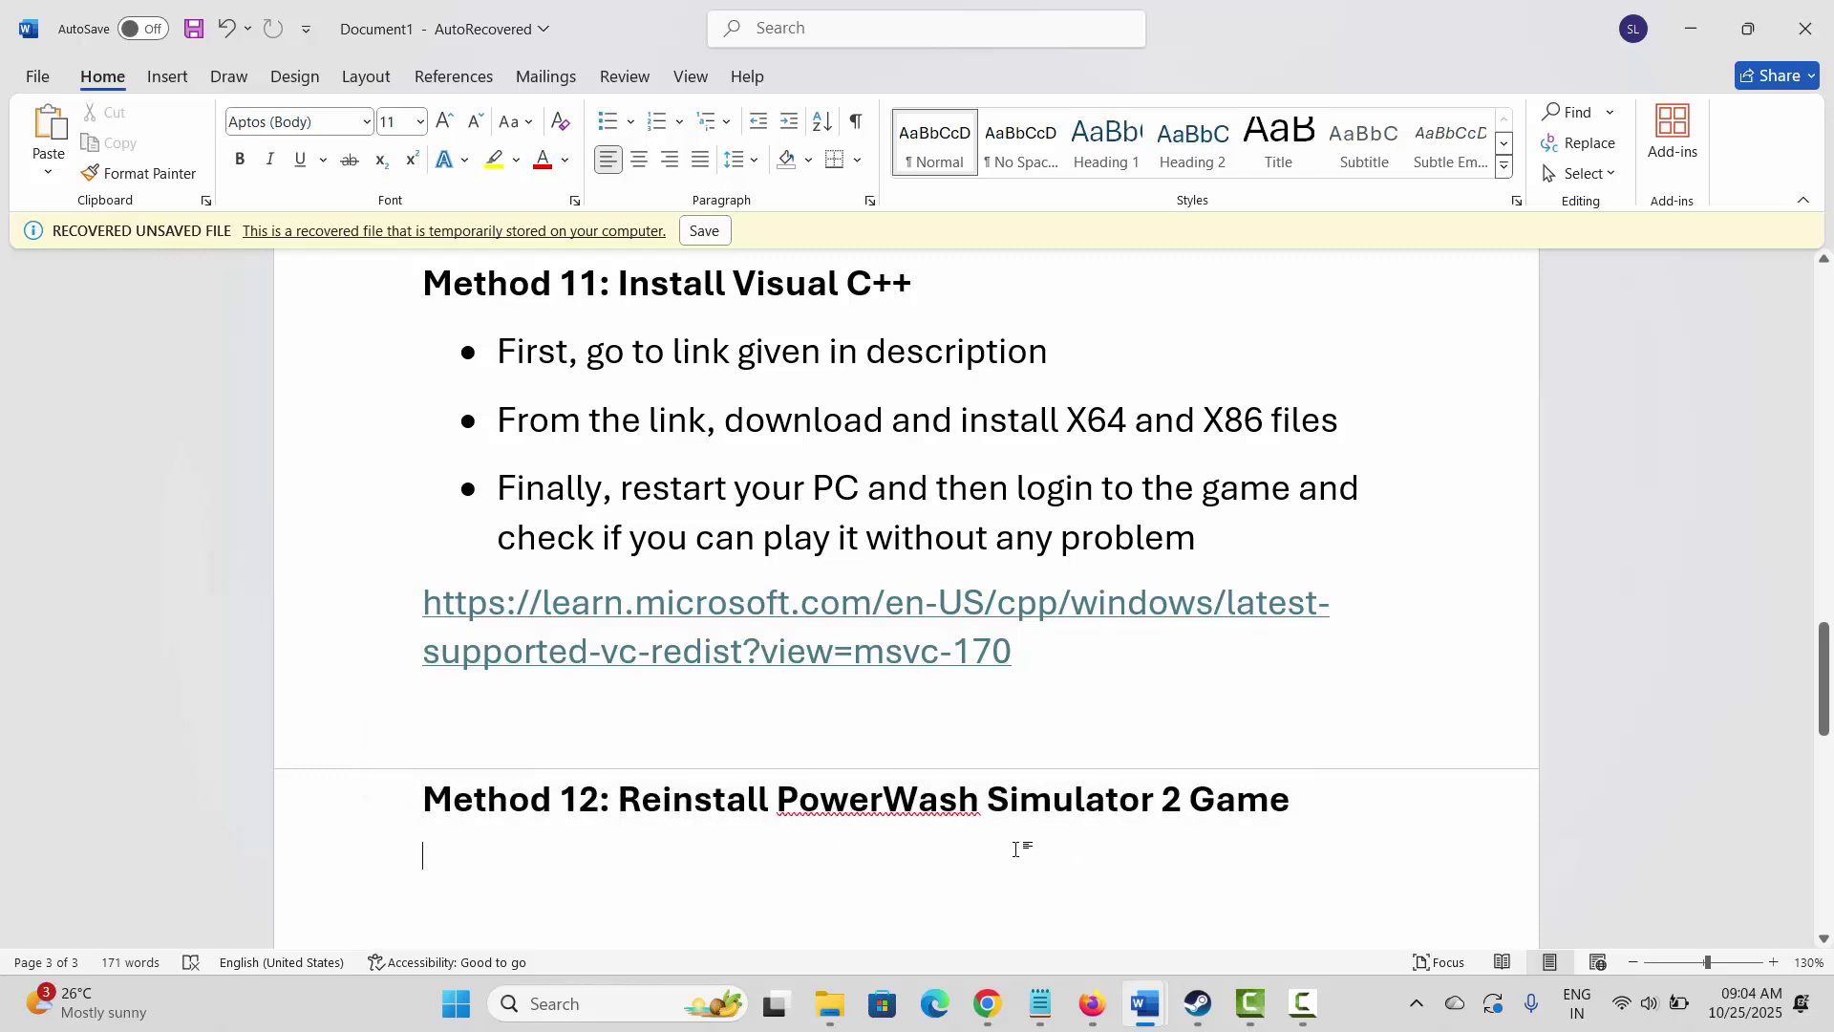
left_click(1198, 1003)
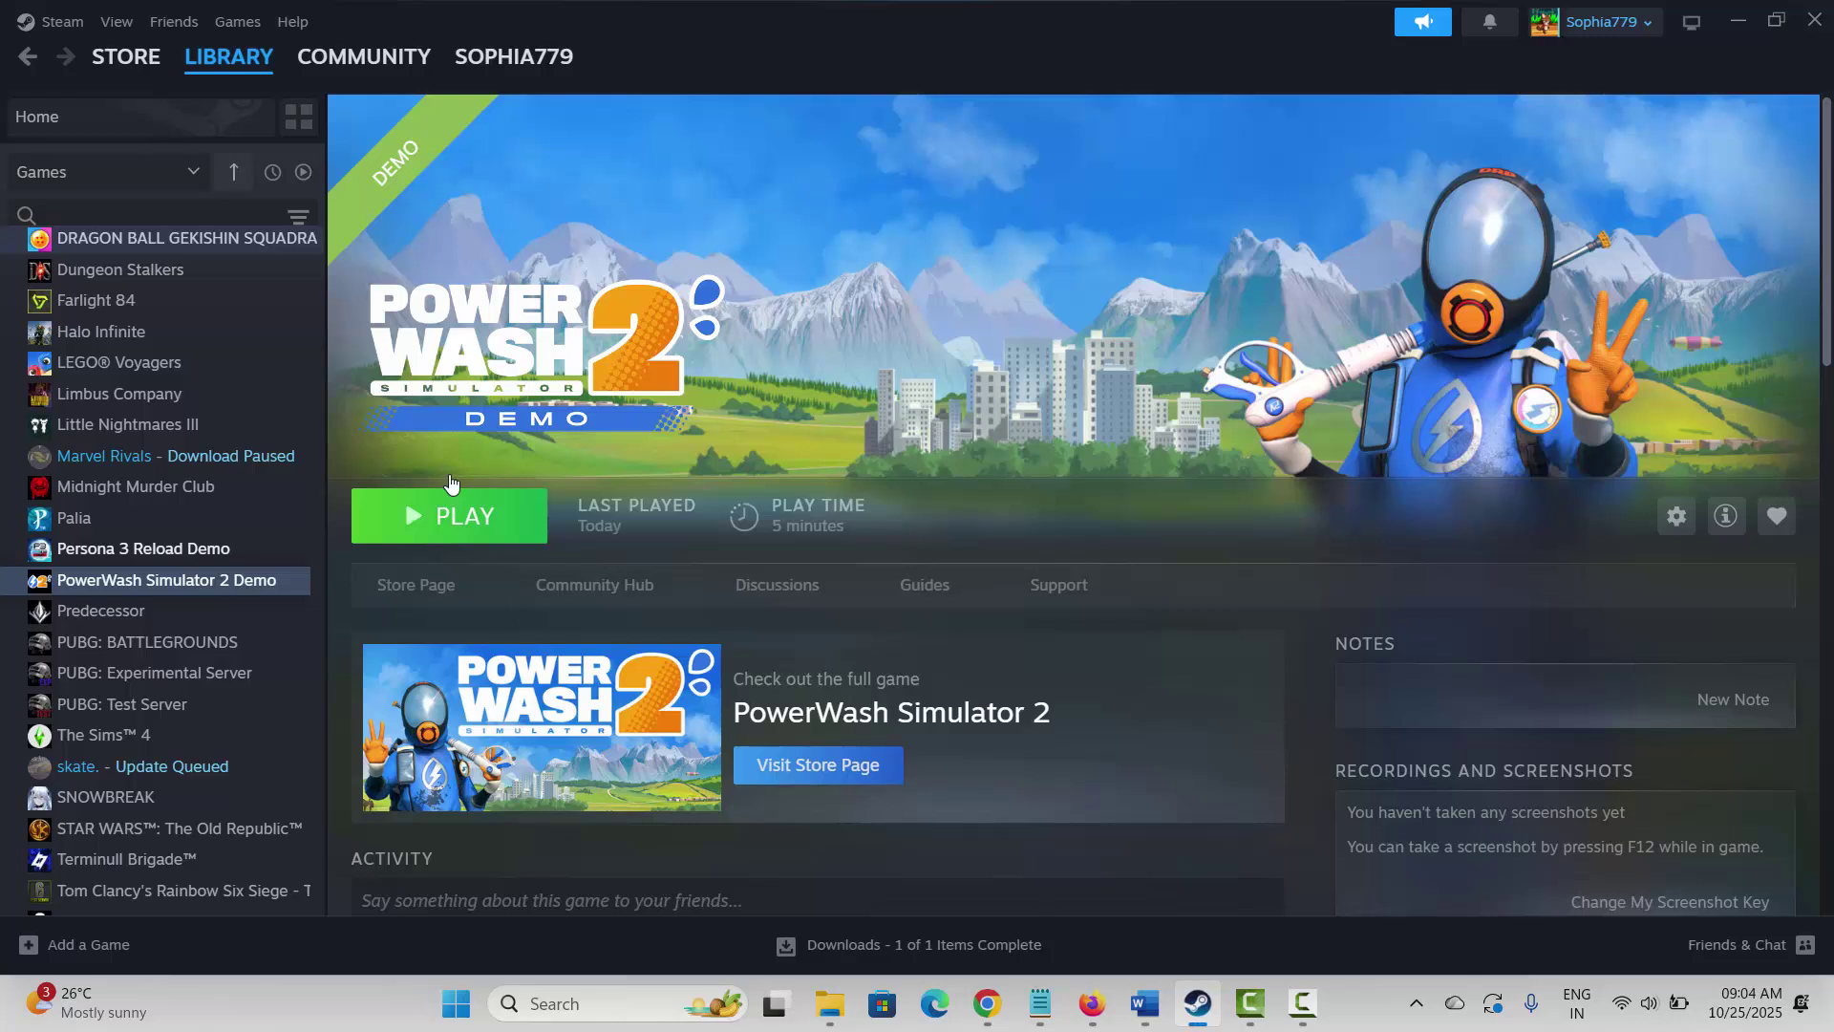
right_click(159, 583)
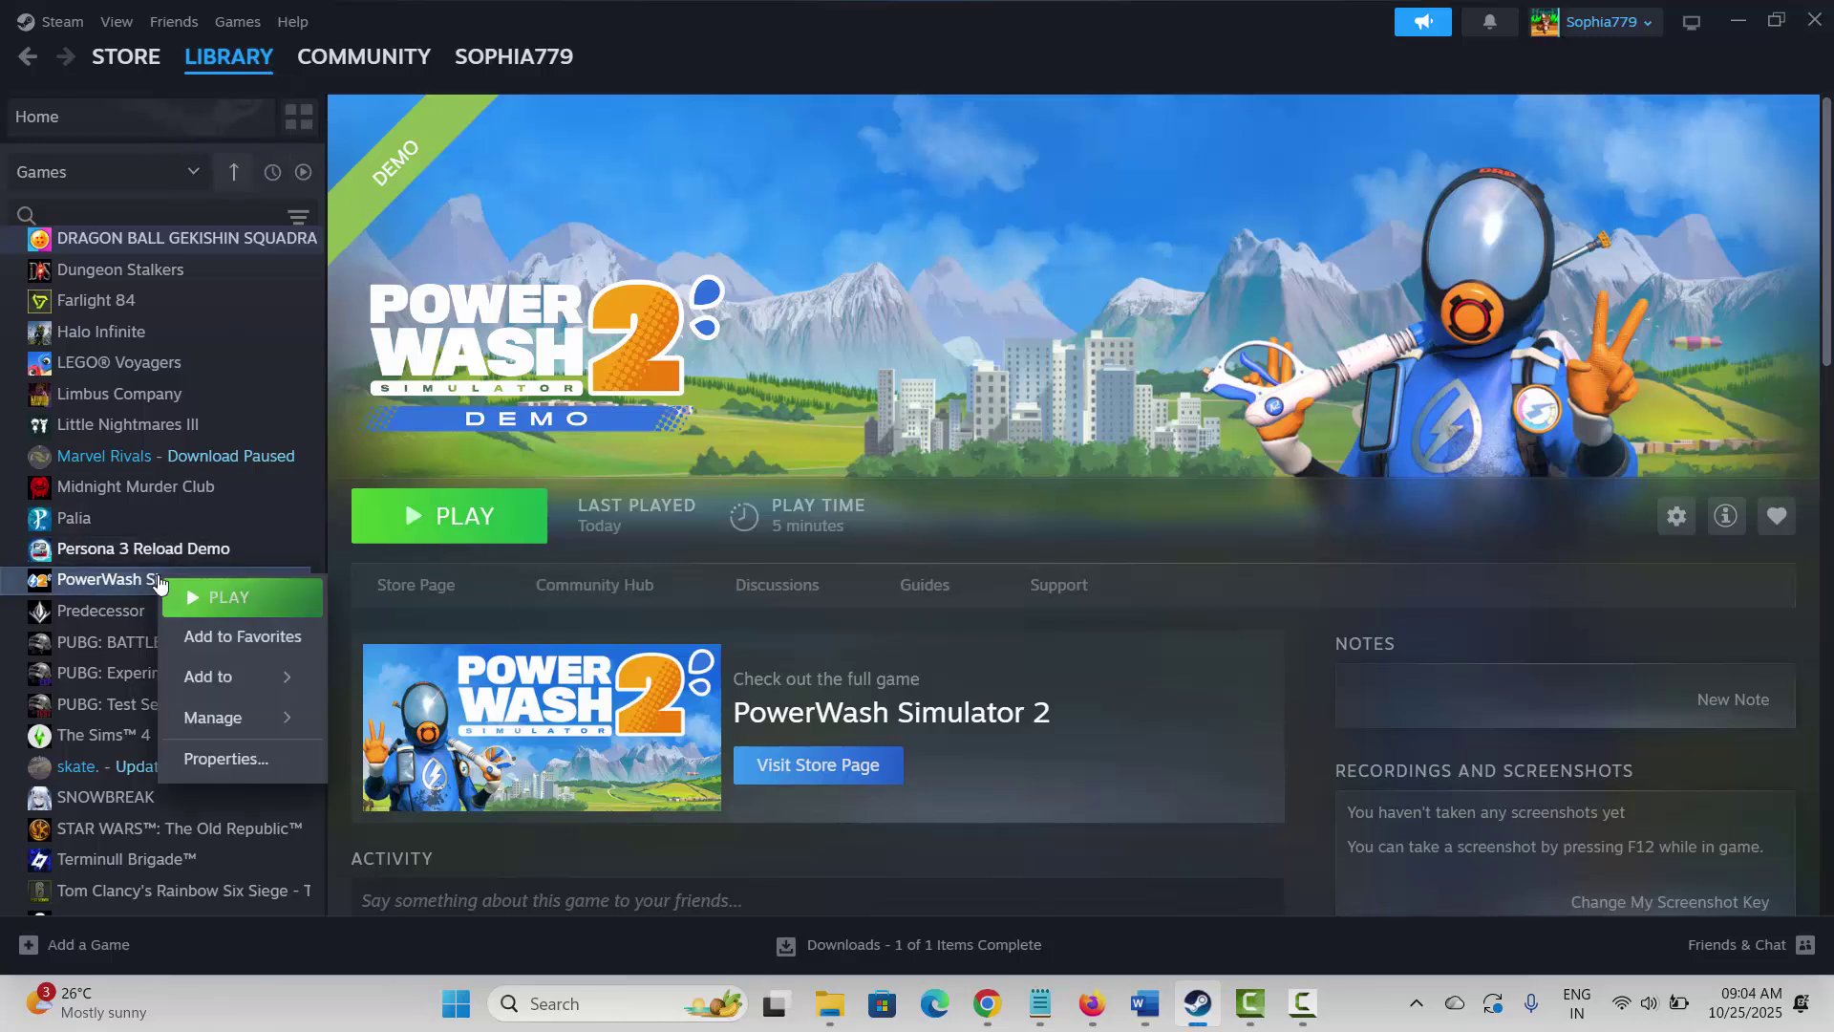
mouse_move(229, 718)
left_click(387, 674)
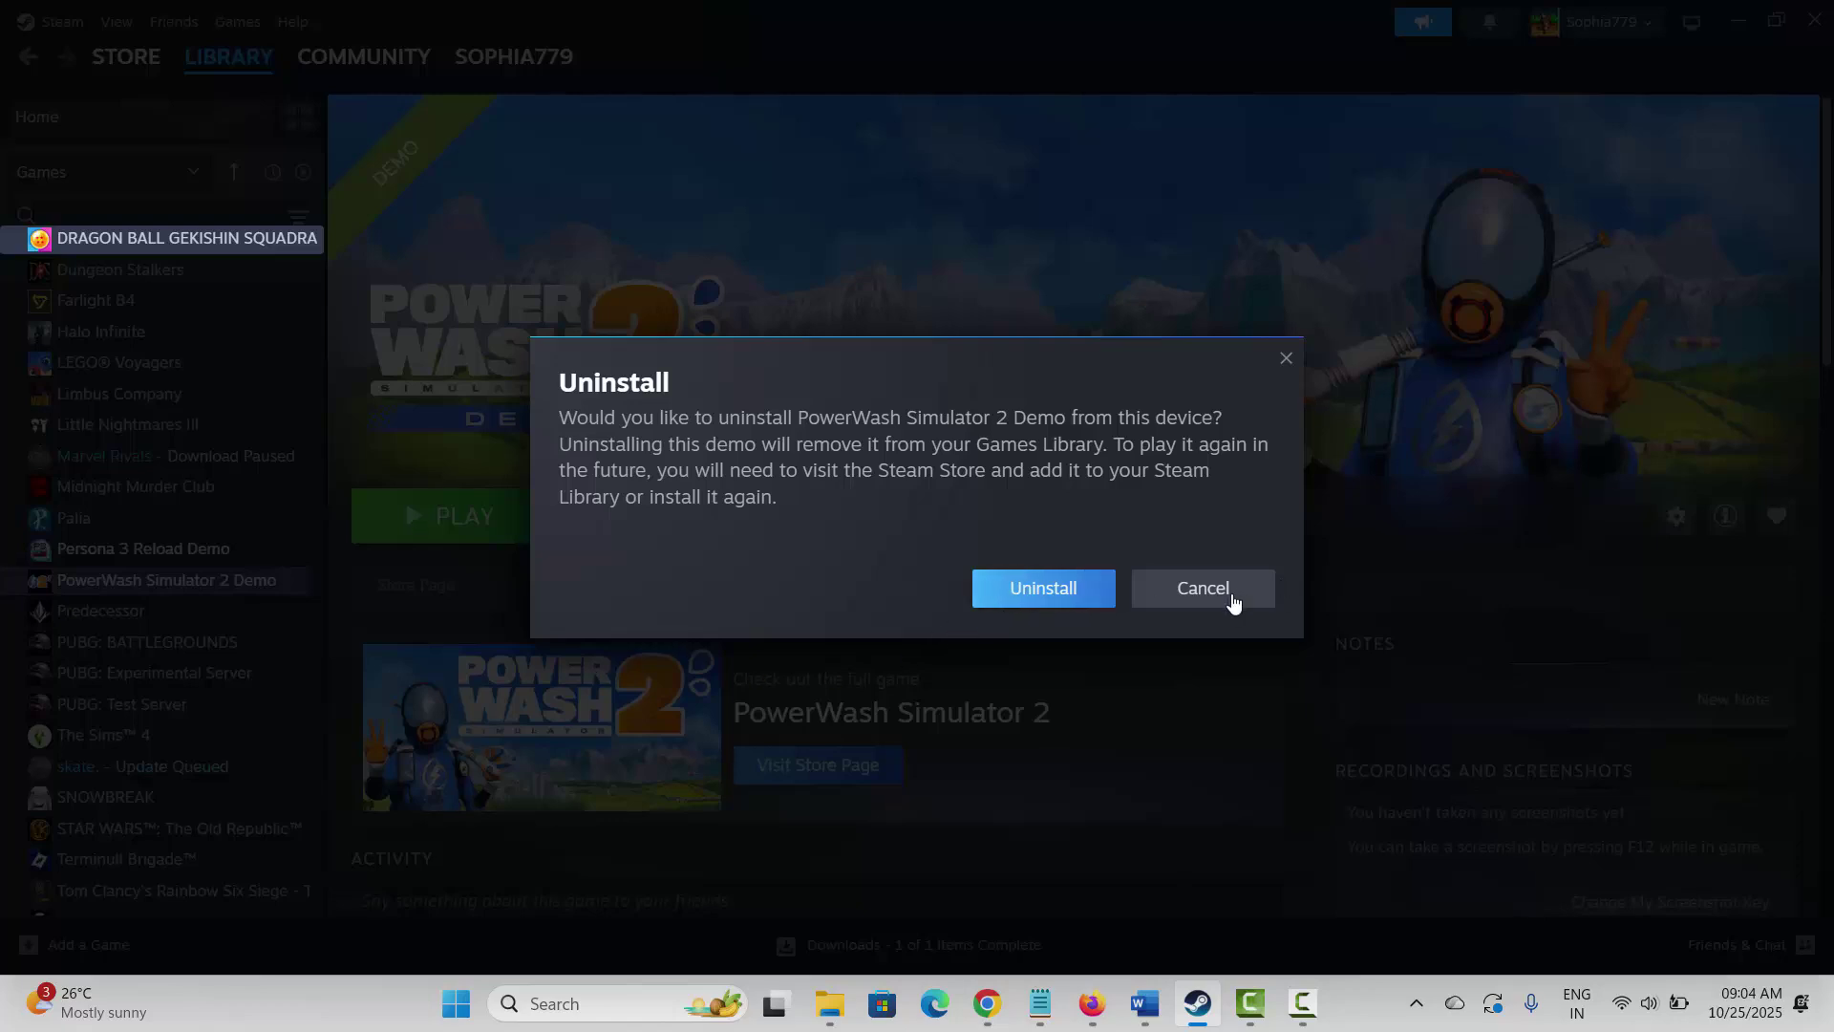
left_click(1231, 602)
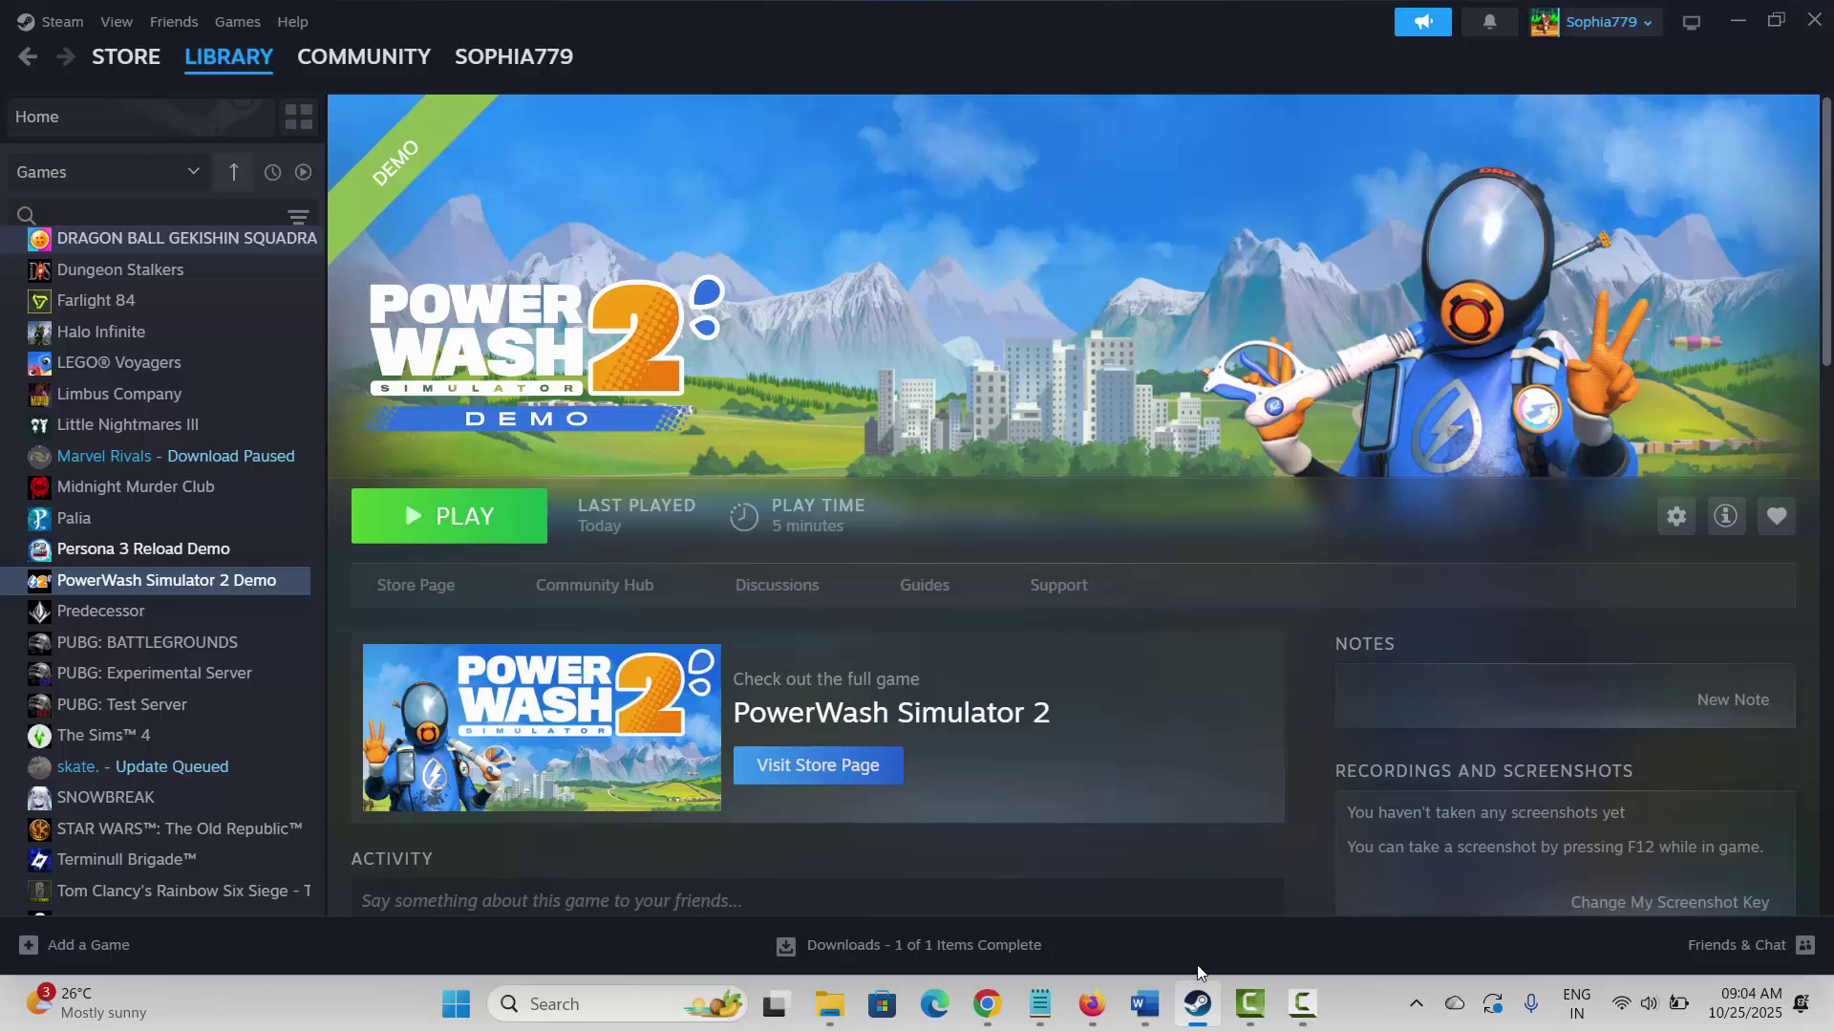
Step: Bring the Word notes back, showing Method 11's Visual C++ steps above the Method 12 heading
left_click(1145, 1003)
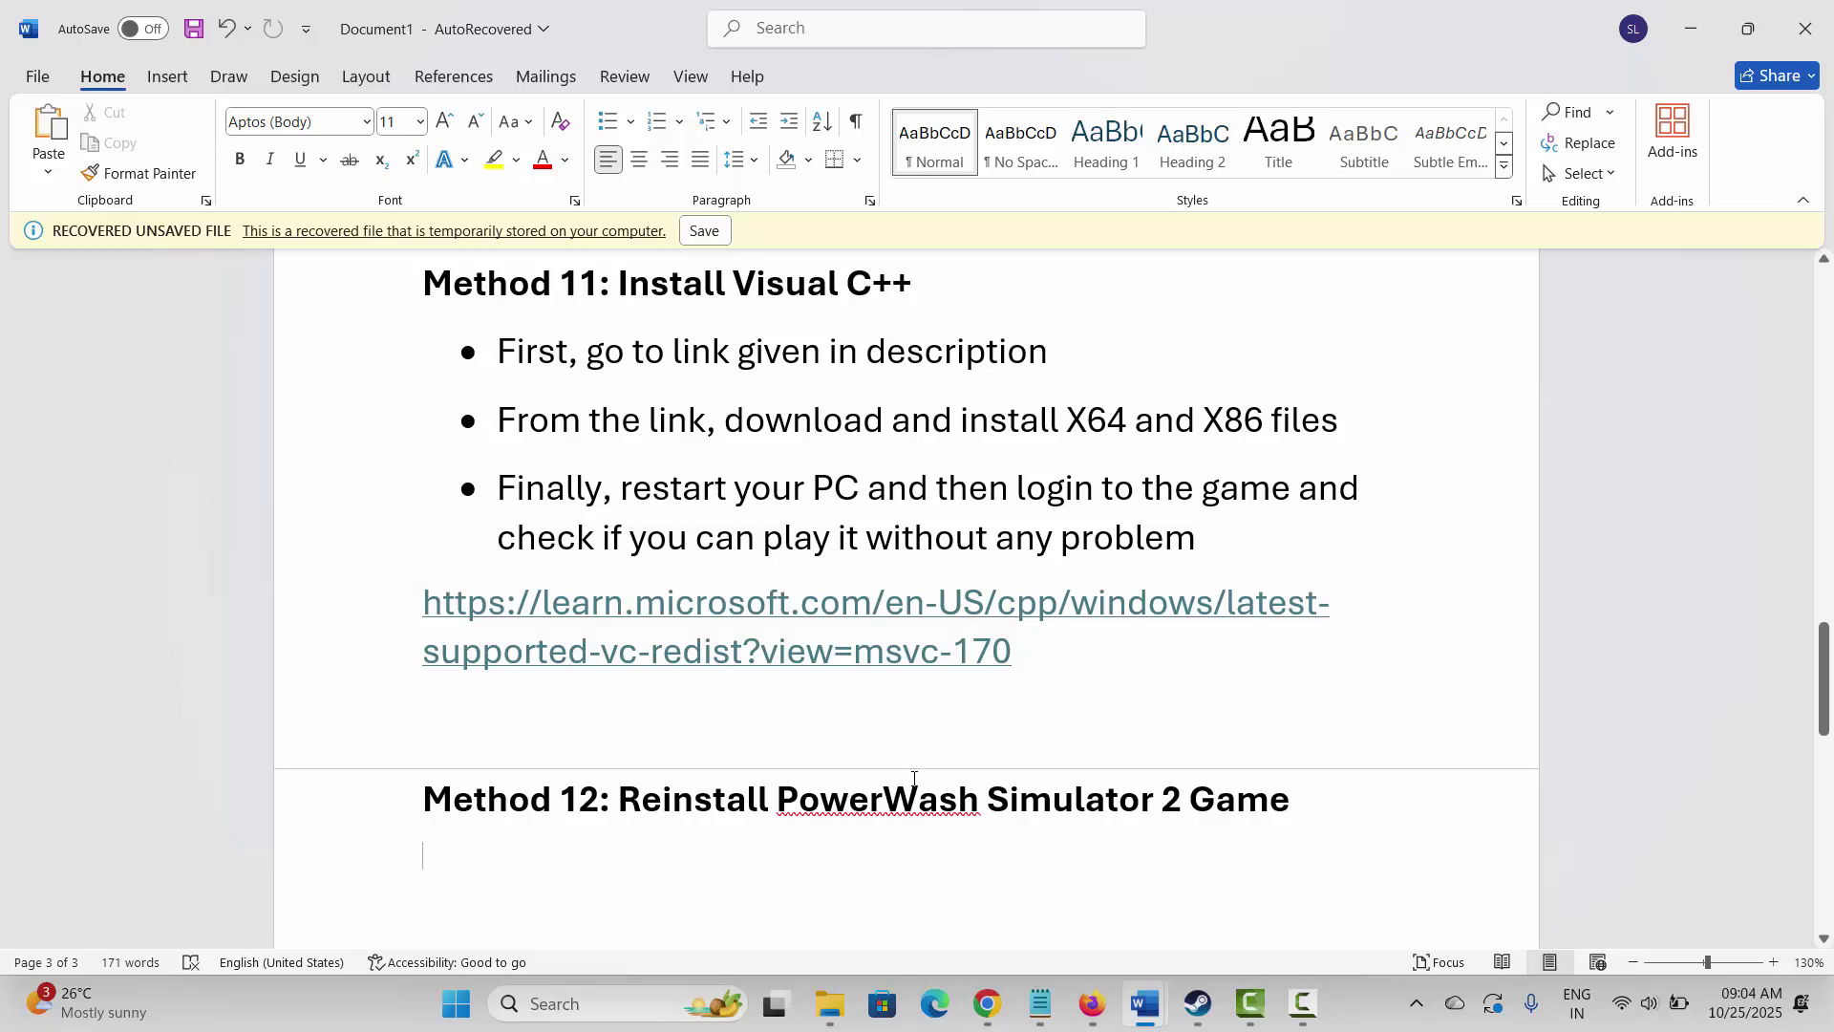
scroll(909, 776, "up", 1)
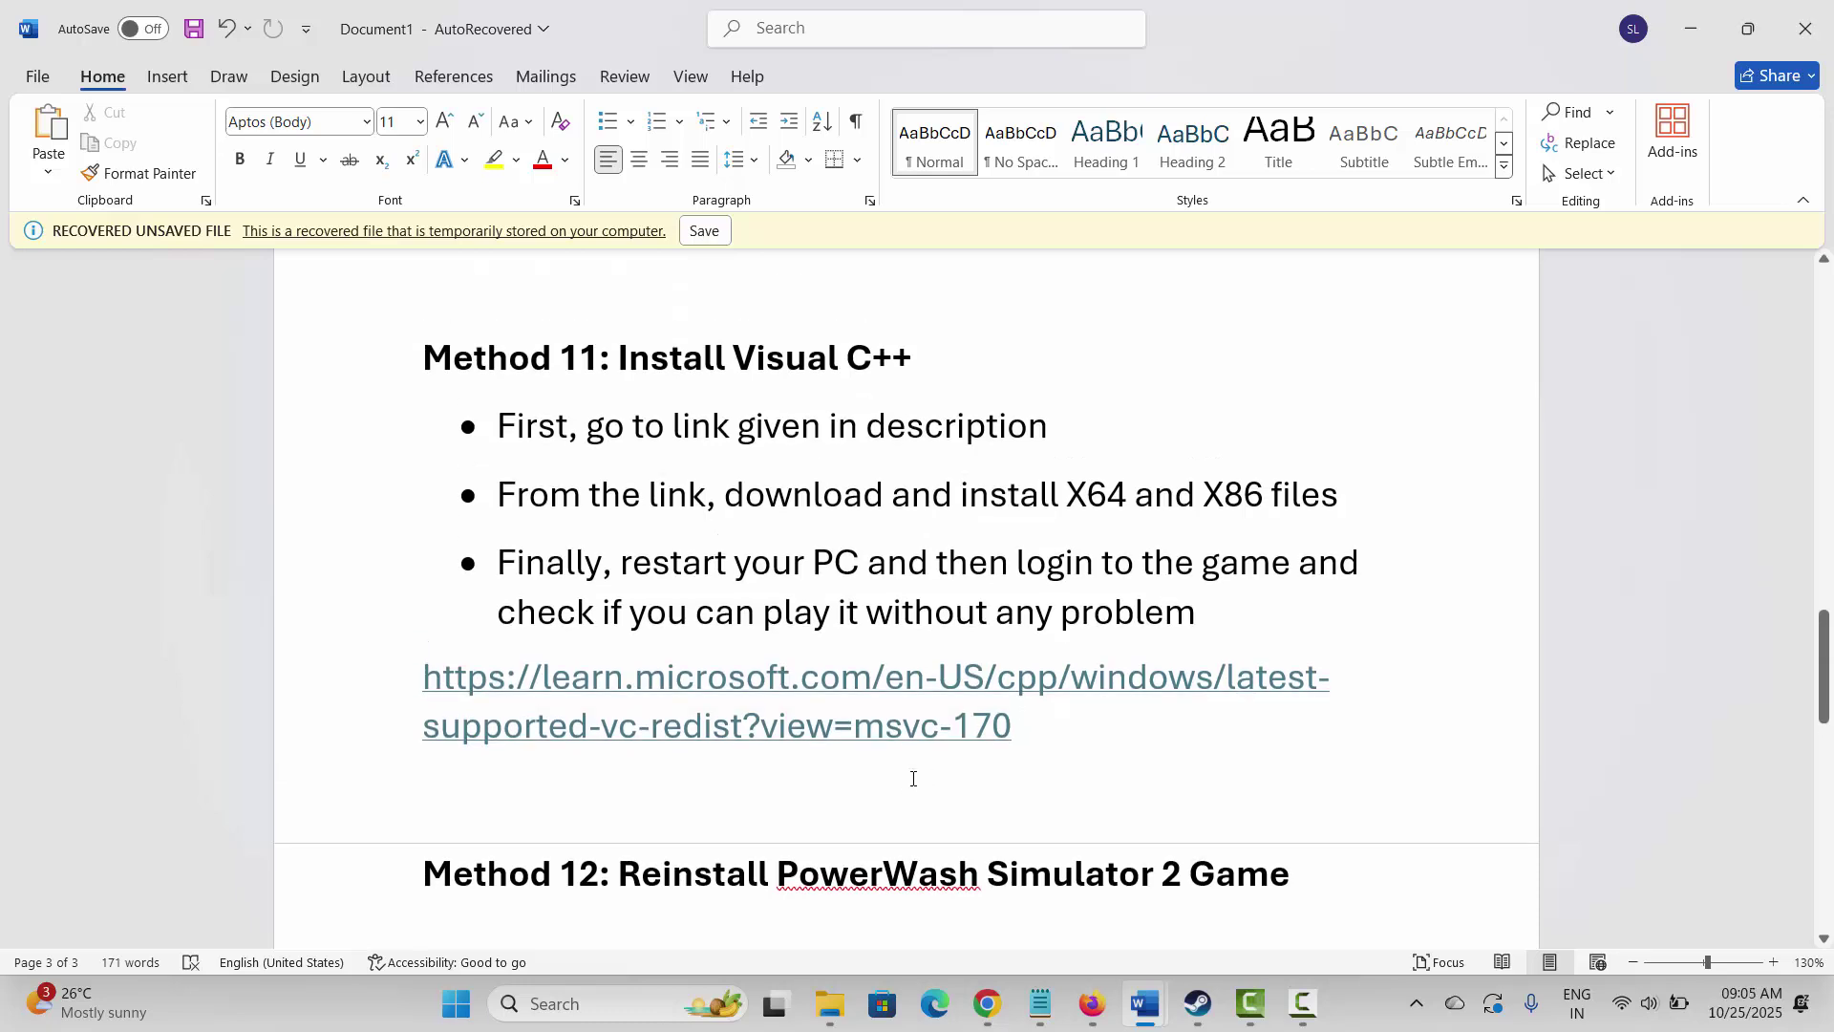